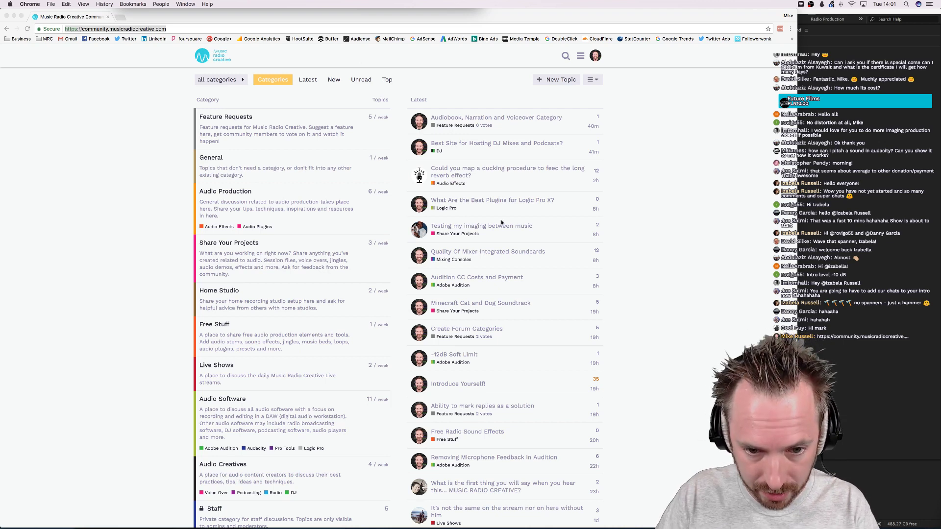
# Open the forum topic "Testing my imaging between music", view its author's profile card and play the attached iHeartRadio sweeper
pyautogui.click(482, 86)
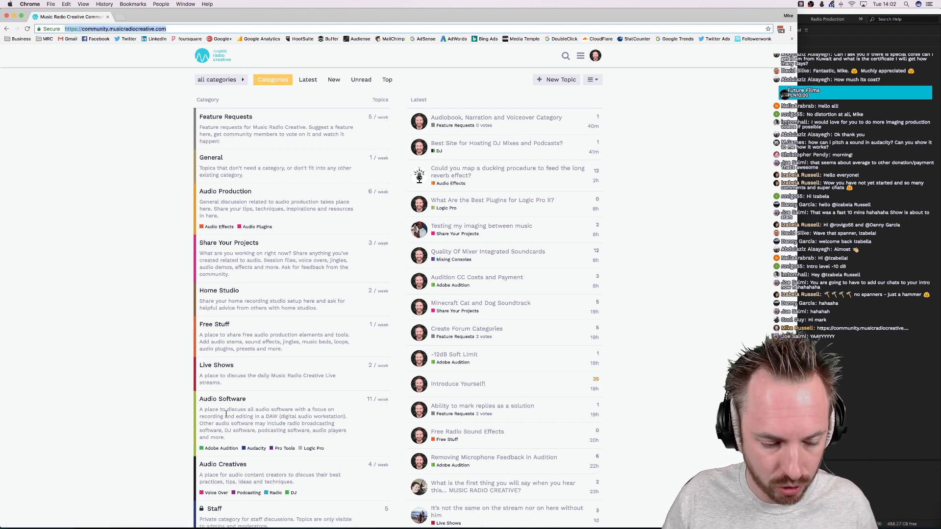
pyautogui.scroll(-3, 240, 408)
pyautogui.scroll(3, 284, 134)
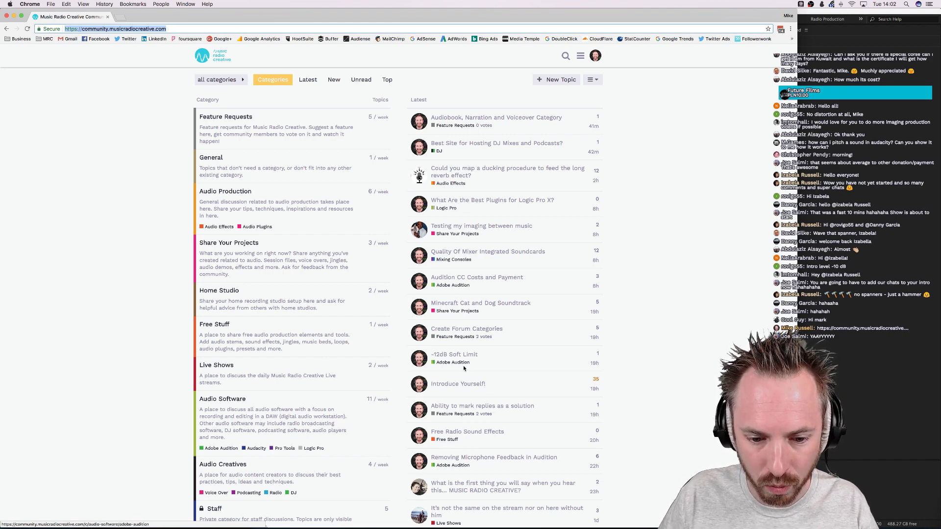
pyautogui.click(441, 229)
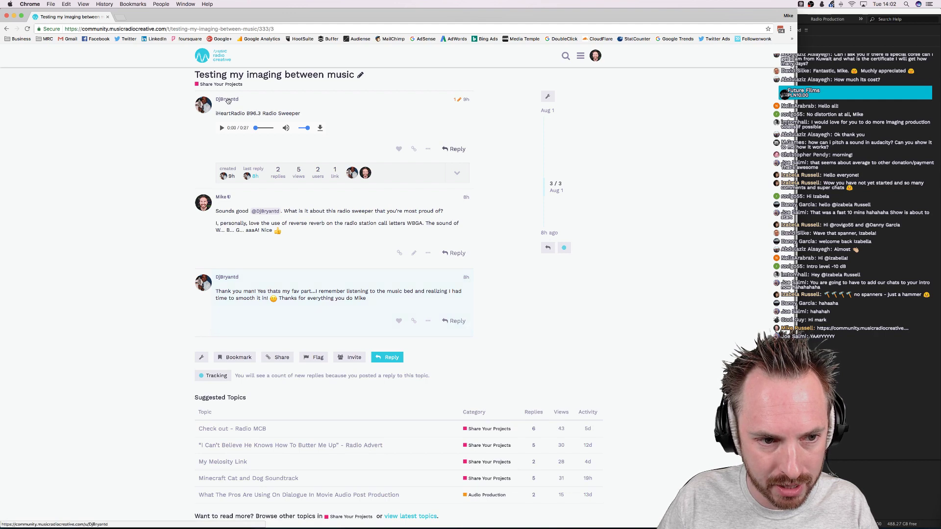
pyautogui.click(228, 101)
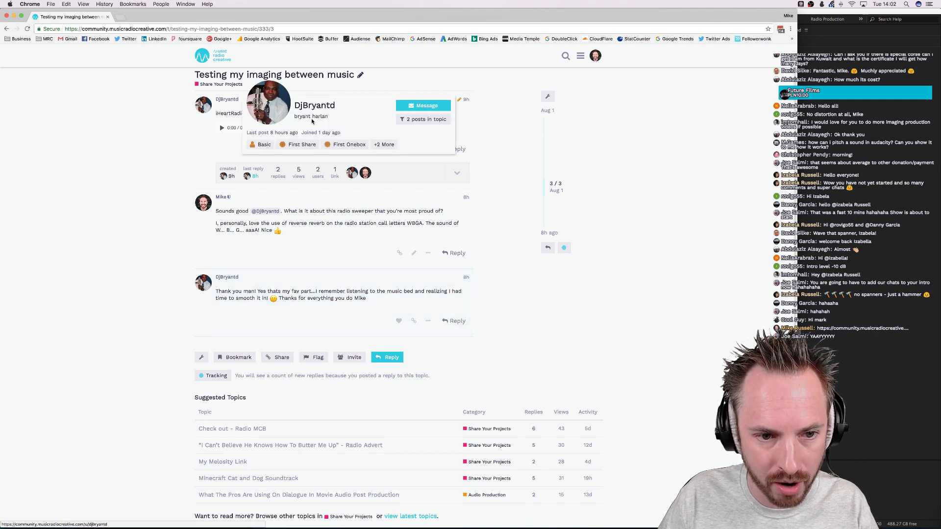
pyautogui.click(160, 138)
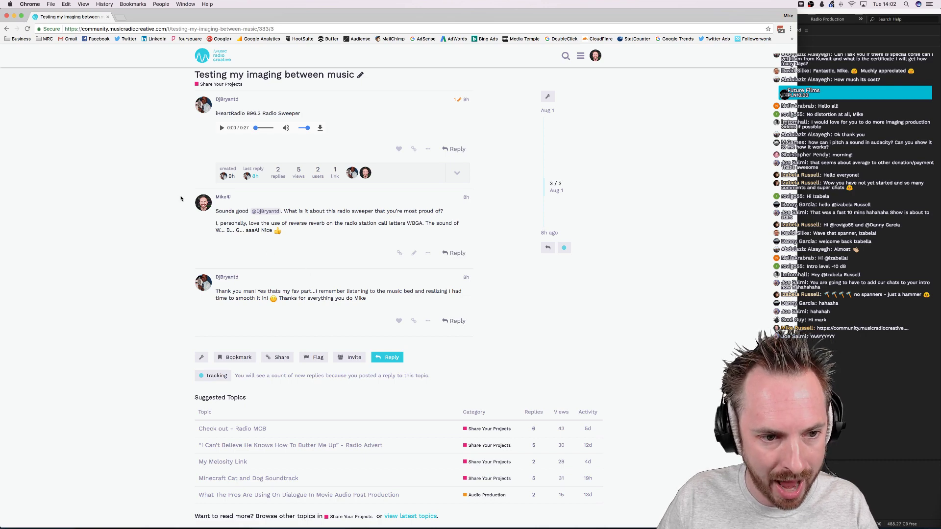
pyautogui.scroll(1, 215, 140)
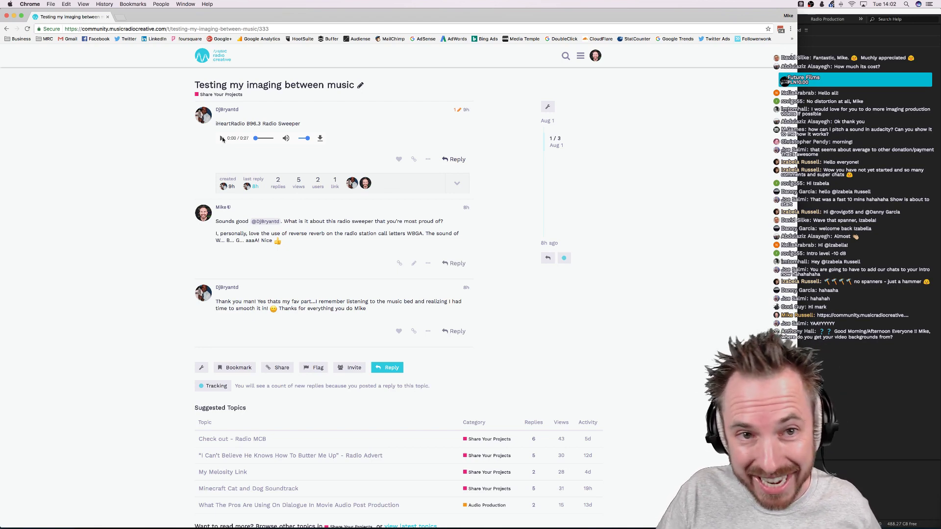
pyautogui.click(221, 138)
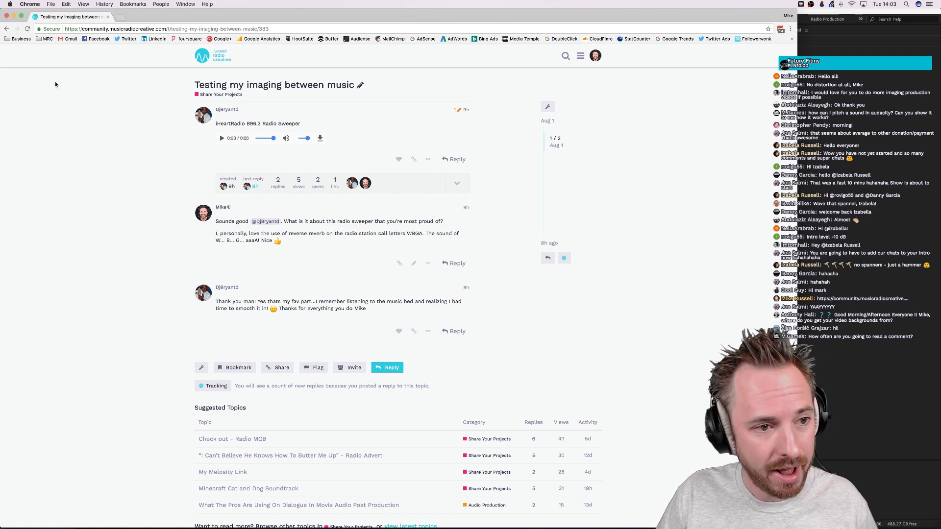
# Return to the forum's topic list, open "Minecraft Cat and Dog Soundtrack" and view its author's profile card
pyautogui.click(7, 28)
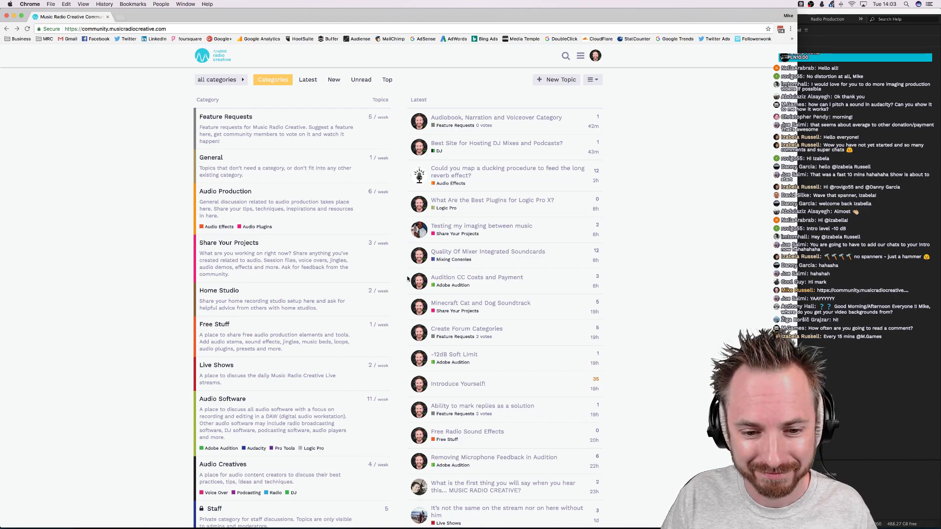
pyautogui.click(454, 304)
pyautogui.scroll(15, 456, 324)
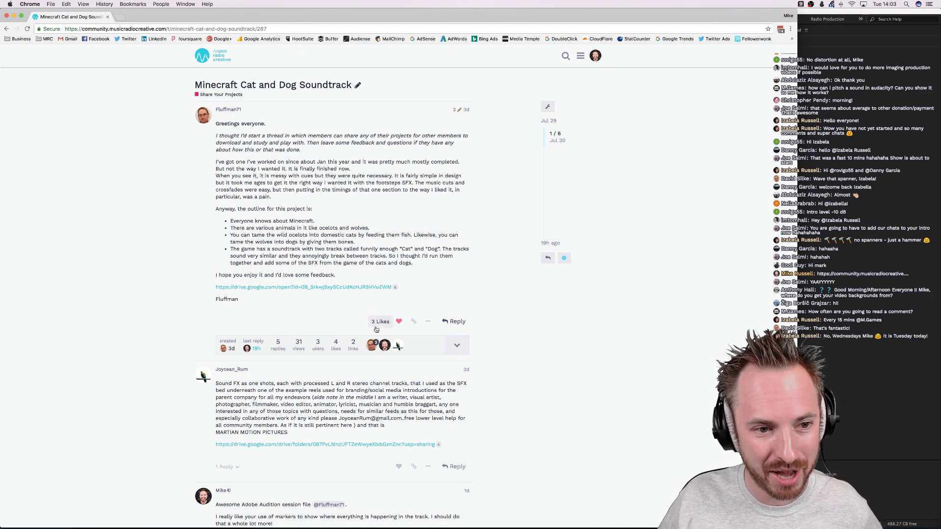
pyautogui.click(210, 114)
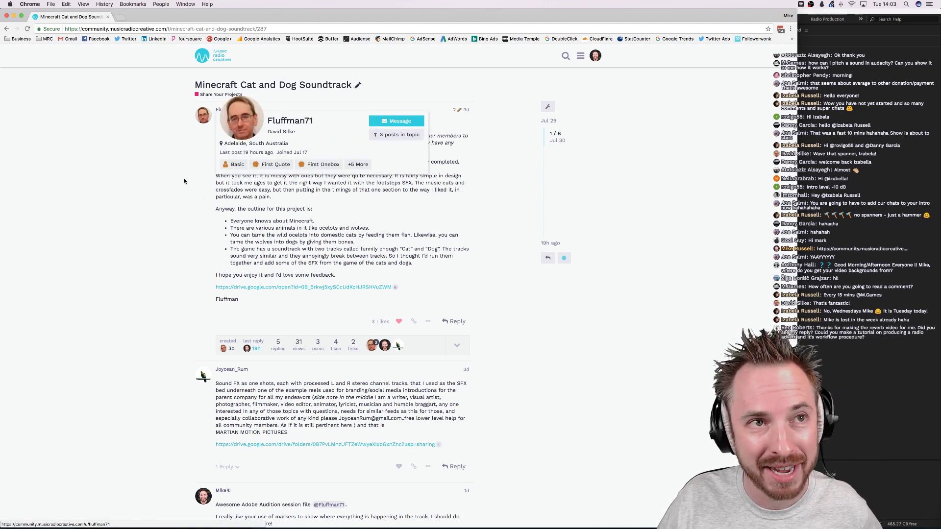
pyautogui.click(177, 190)
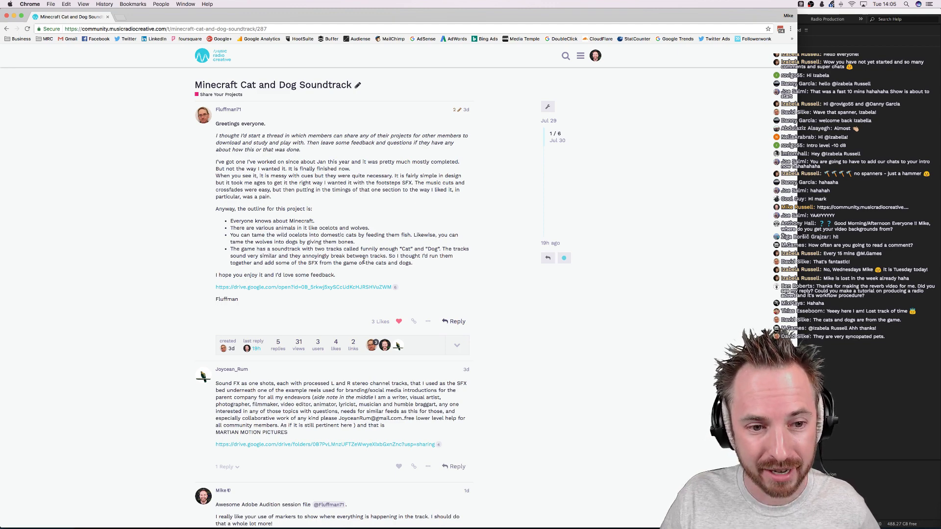
# Open the Adobe Audition category from the forum's home page and look through its topic list
pyautogui.click(208, 62)
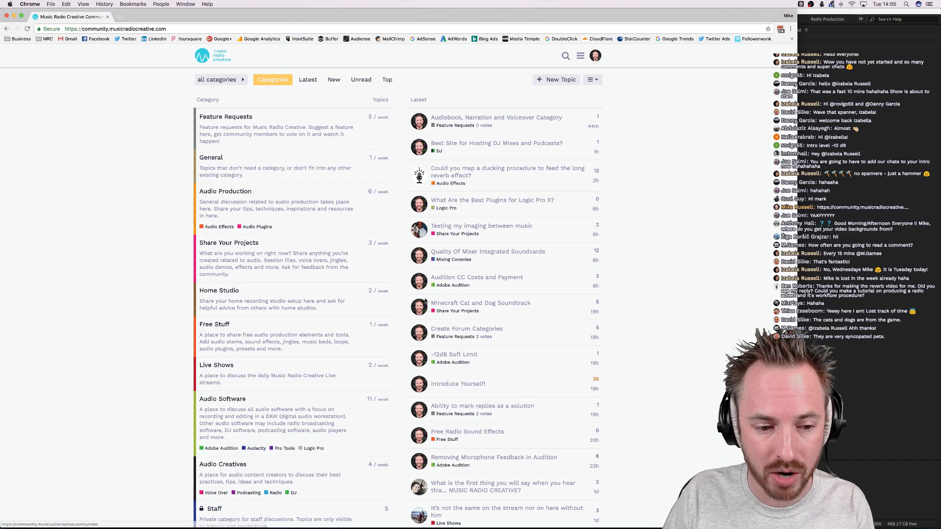
pyautogui.click(458, 285)
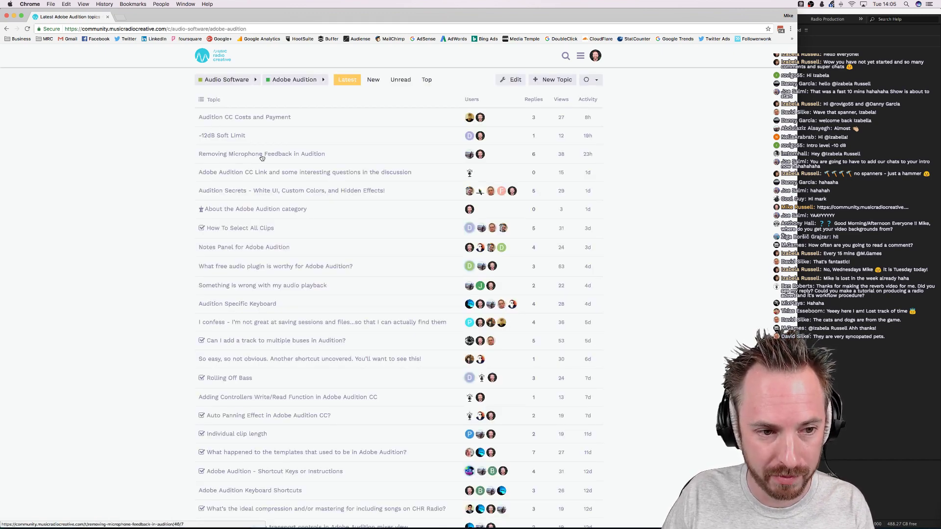
pyautogui.scroll(-5, 262, 158)
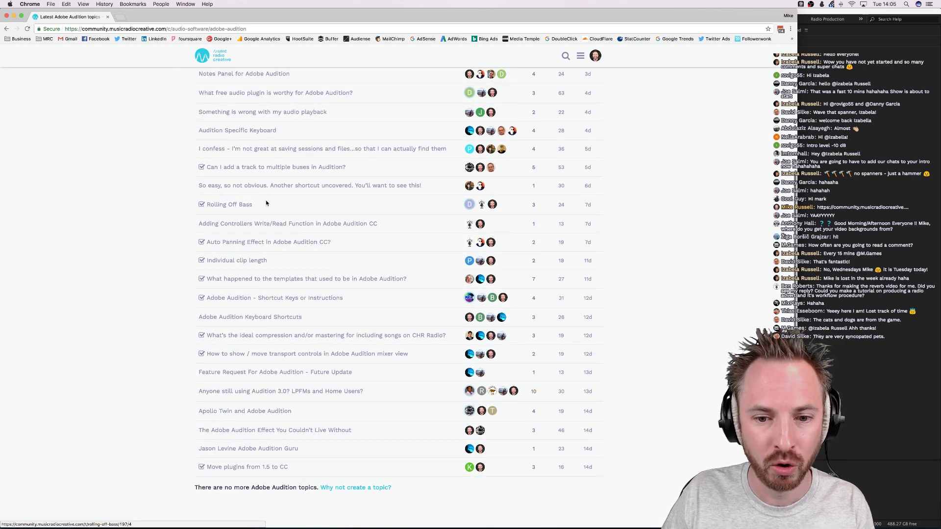
pyautogui.scroll(4, 283, 229)
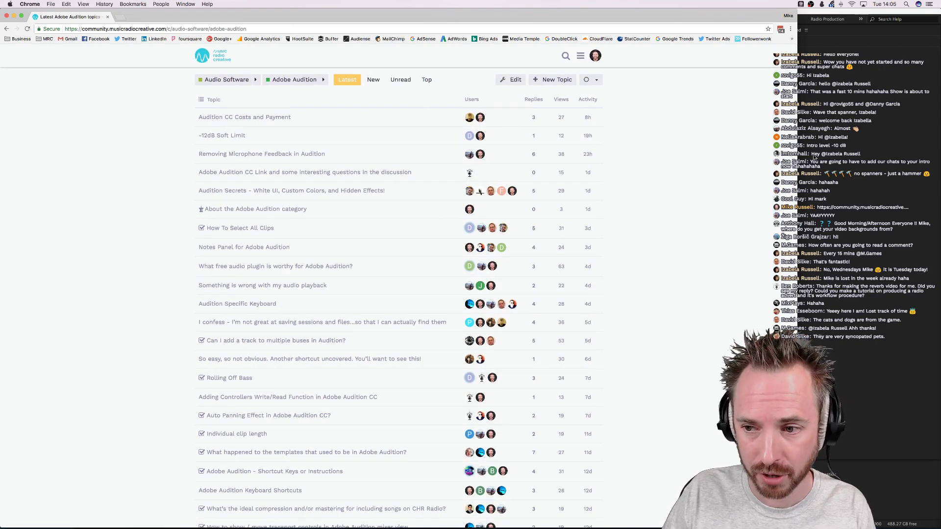
# Switch to Adobe Audition and close the Generate Tones effect window
pyautogui.press('super+Tab')
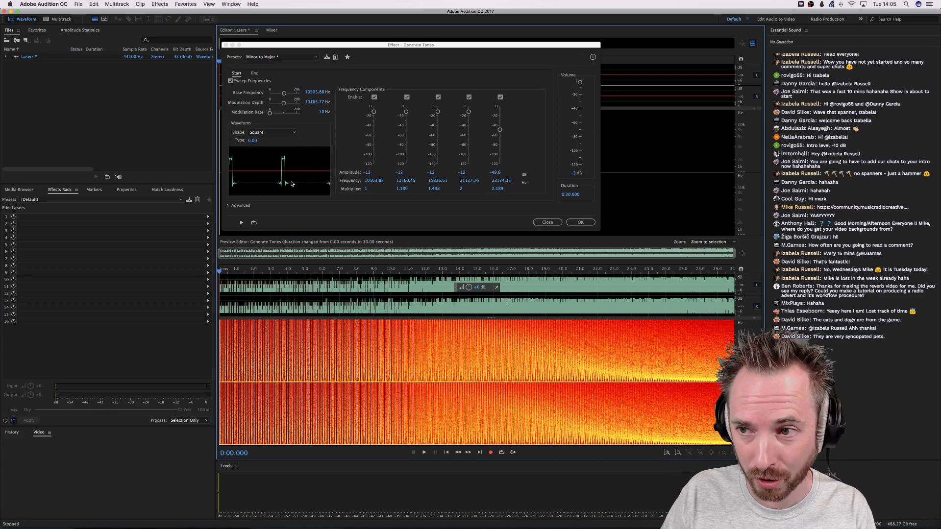
pyautogui.click(225, 45)
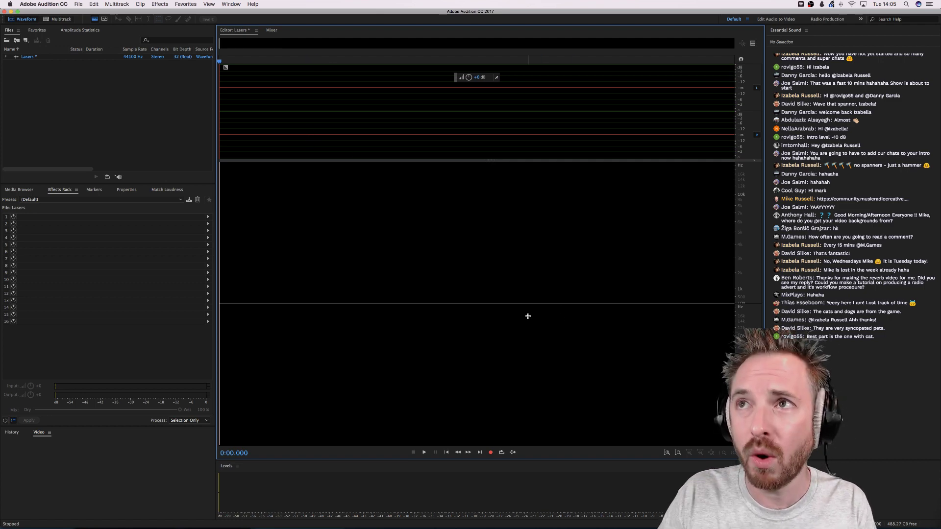
# Switch to Audacity and open the Chirp generator
pyautogui.moveTo(598, 522)
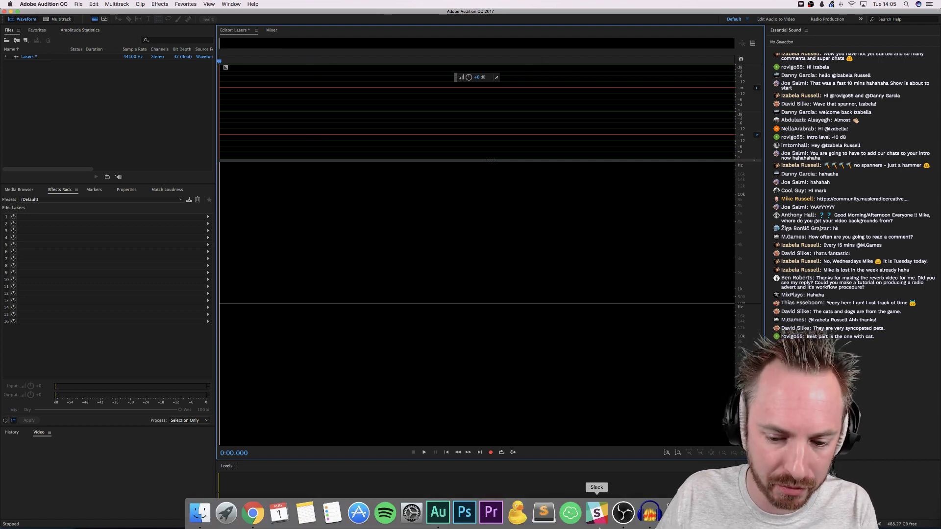
pyautogui.click(648, 519)
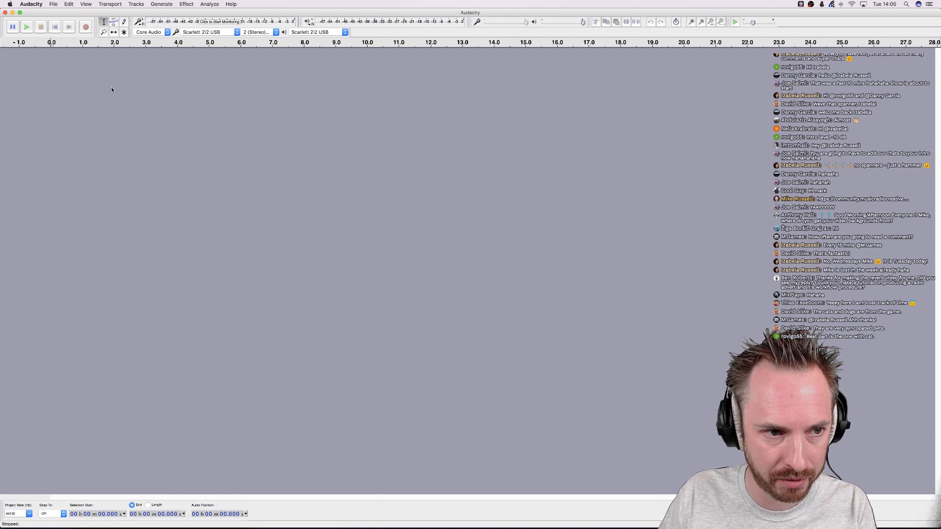
pyautogui.click(163, 4)
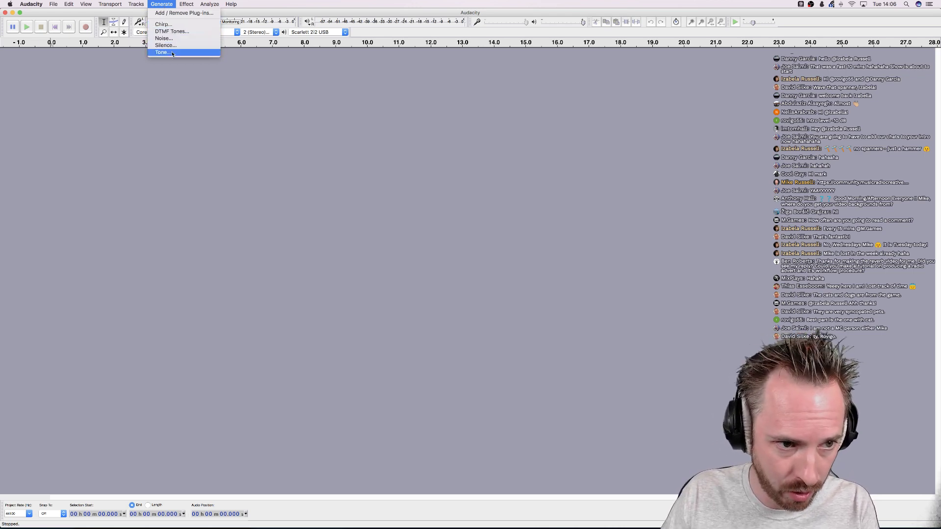
pyautogui.click(166, 24)
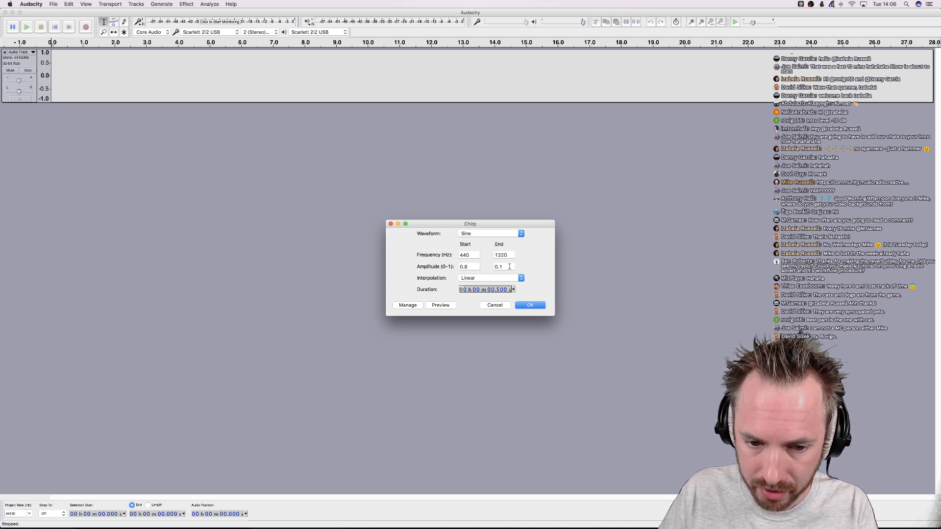
pyautogui.click(469, 278)
pyautogui.click(438, 284)
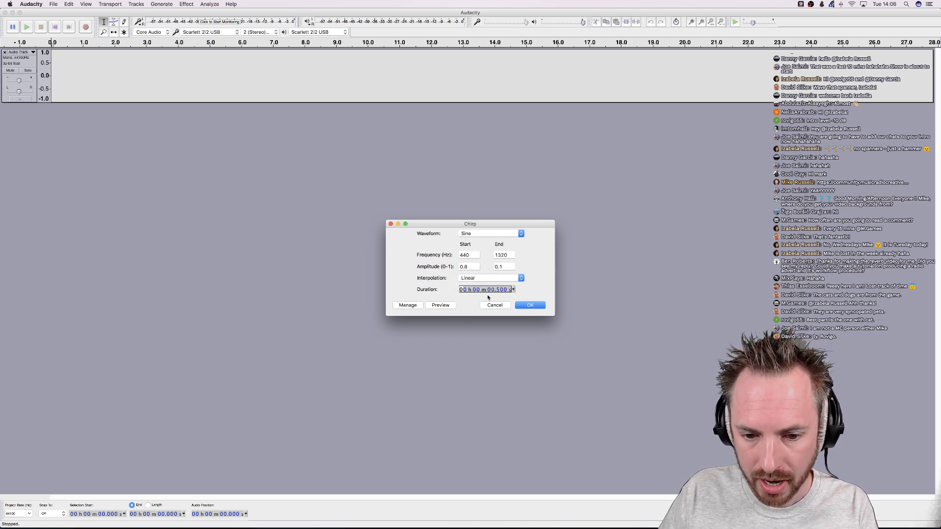
pyautogui.click(473, 235)
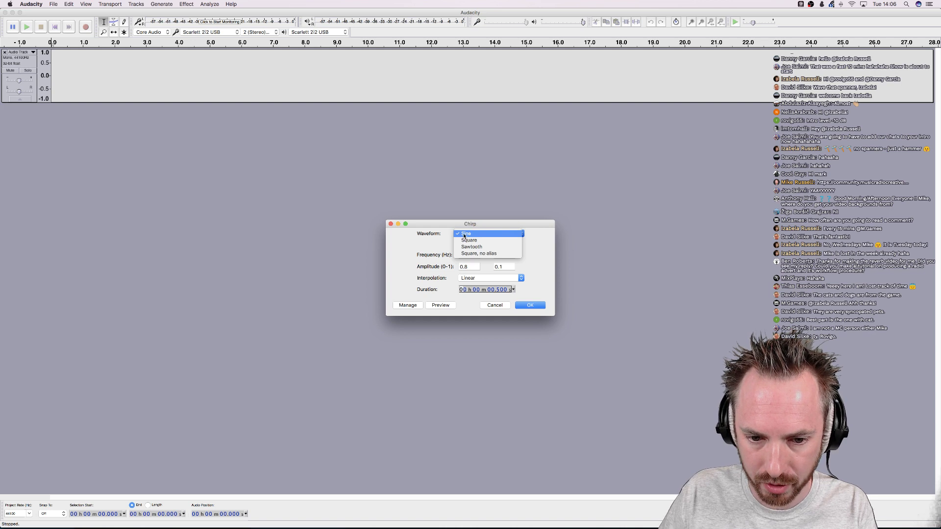
pyautogui.click(425, 237)
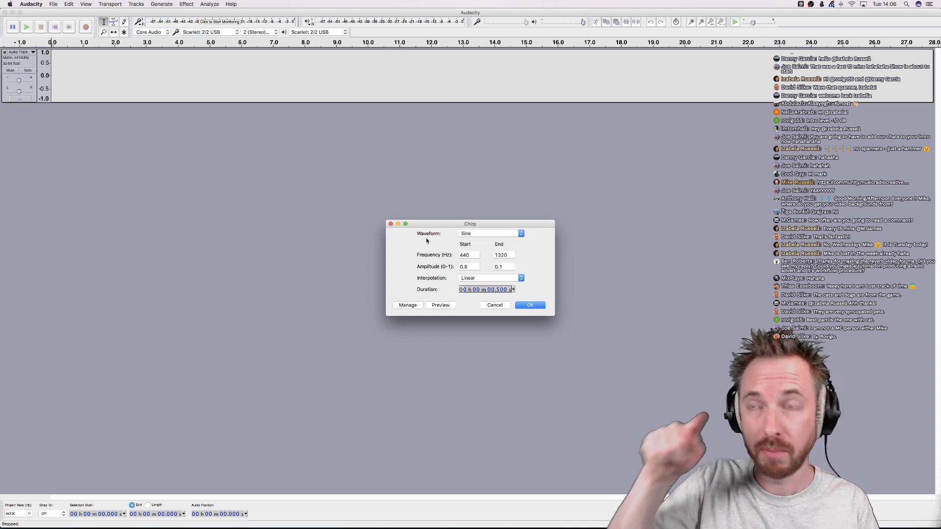
# Set the chirp's start frequency to 1000 Hz and end frequency to 100 Hz, and preview the sound
pyautogui.doubleClick(470, 255)
pyautogui.write('1')
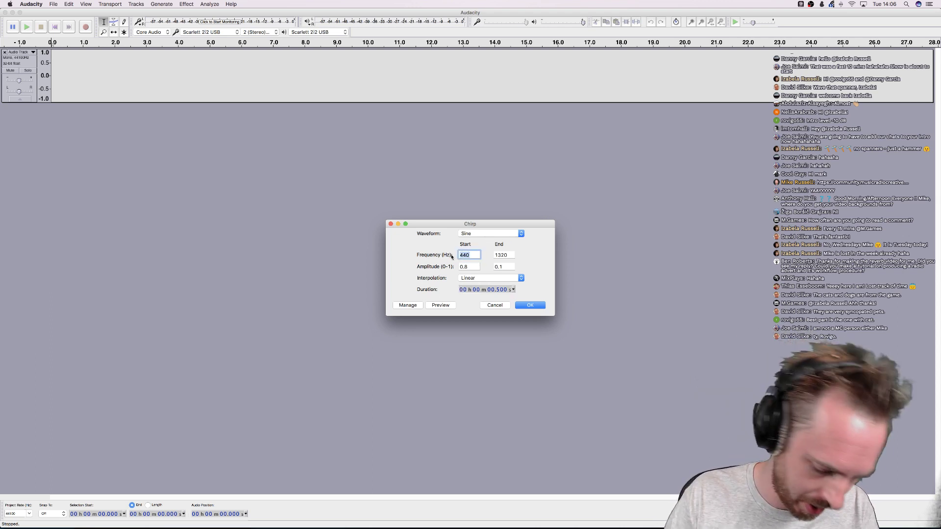
pyautogui.write('000')
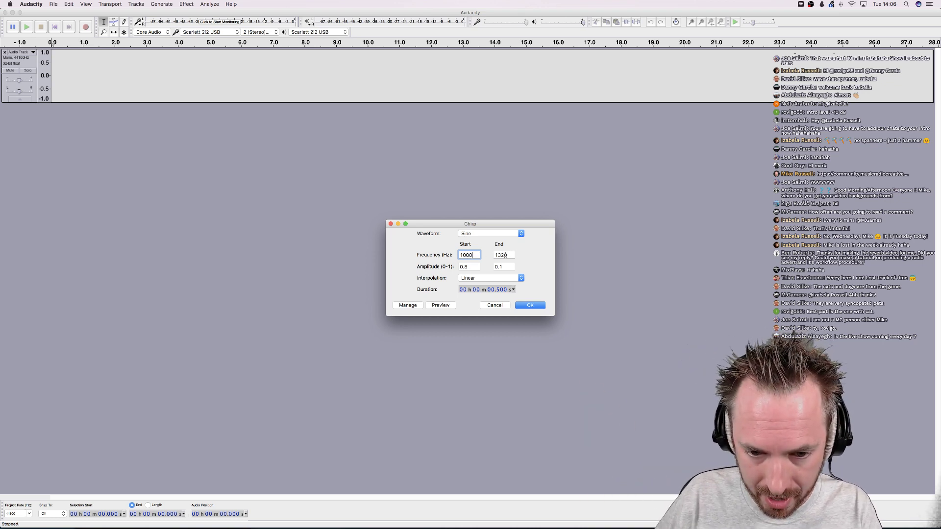
pyautogui.doubleClick(507, 255)
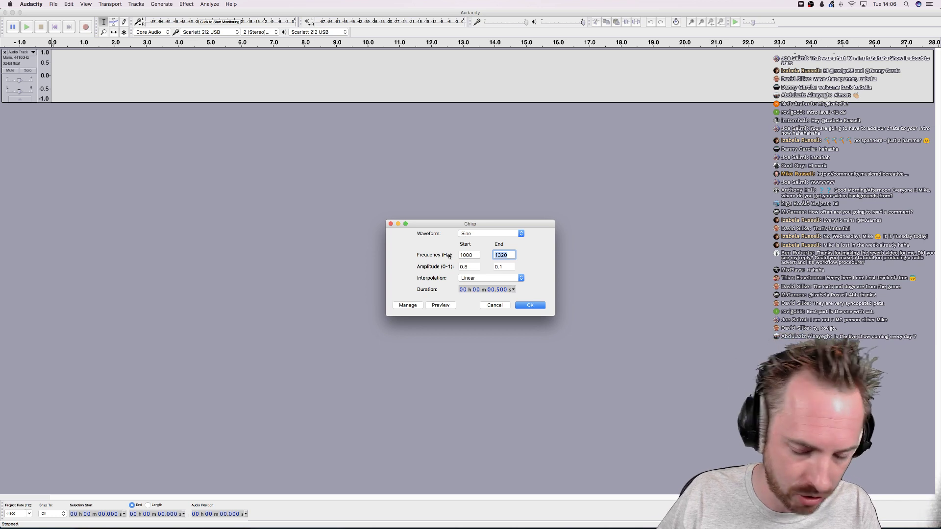
pyautogui.write('1')
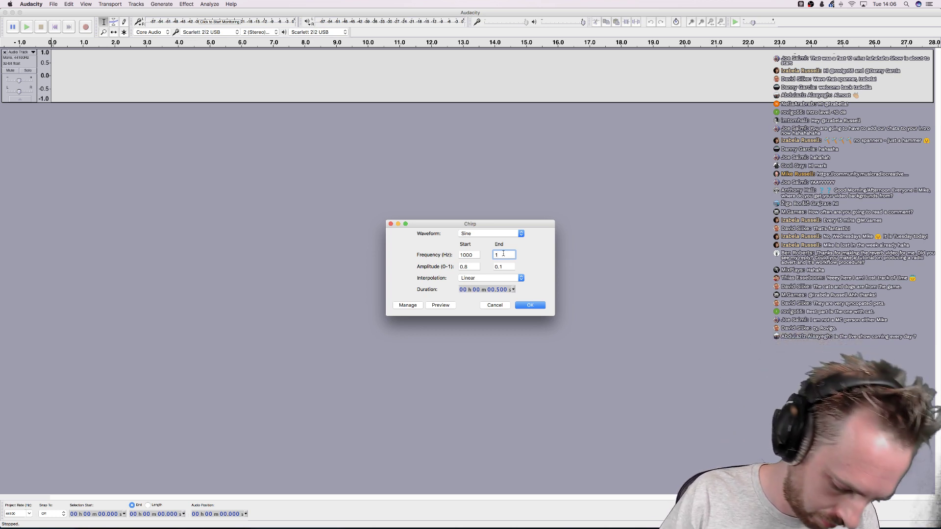
pyautogui.write('00')
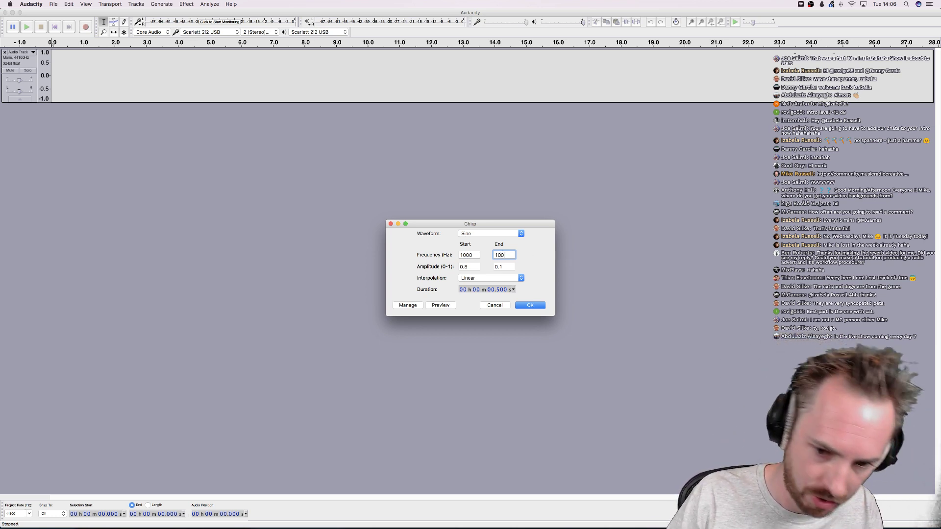
pyautogui.click(432, 308)
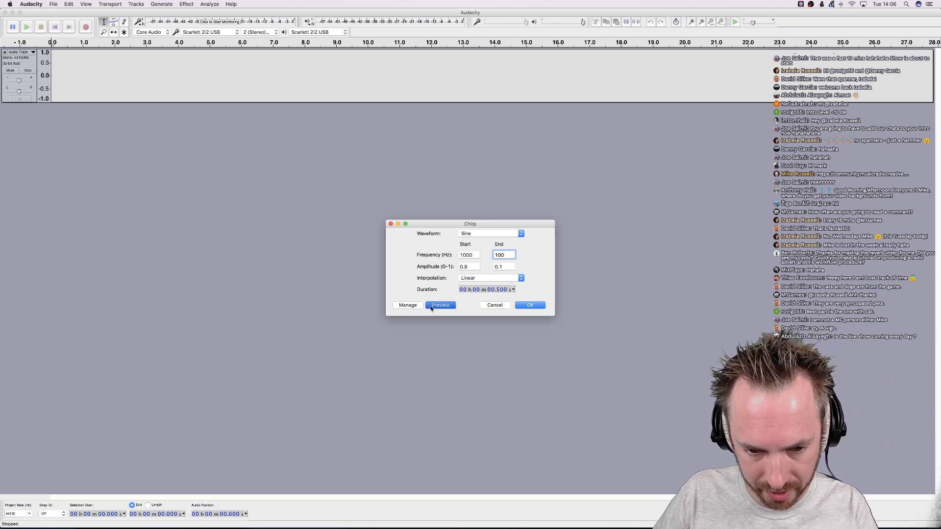
# Change the chirp's waveform to Square and preview the sound
pyautogui.click(464, 234)
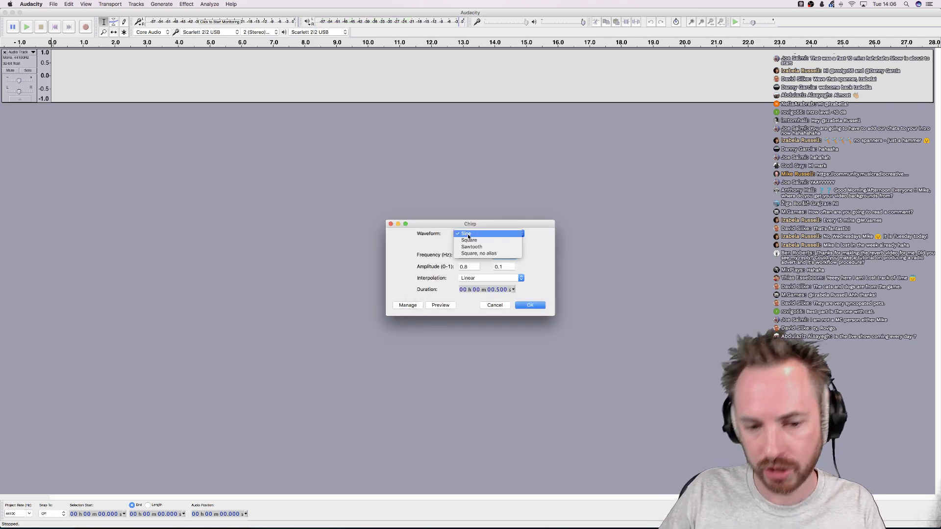
pyautogui.click(469, 240)
pyautogui.click(444, 306)
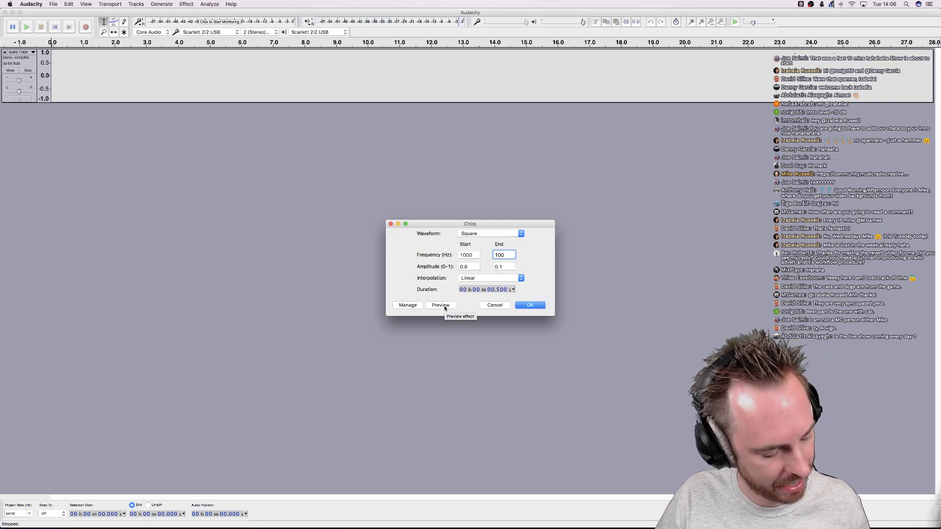
pyautogui.click(447, 306)
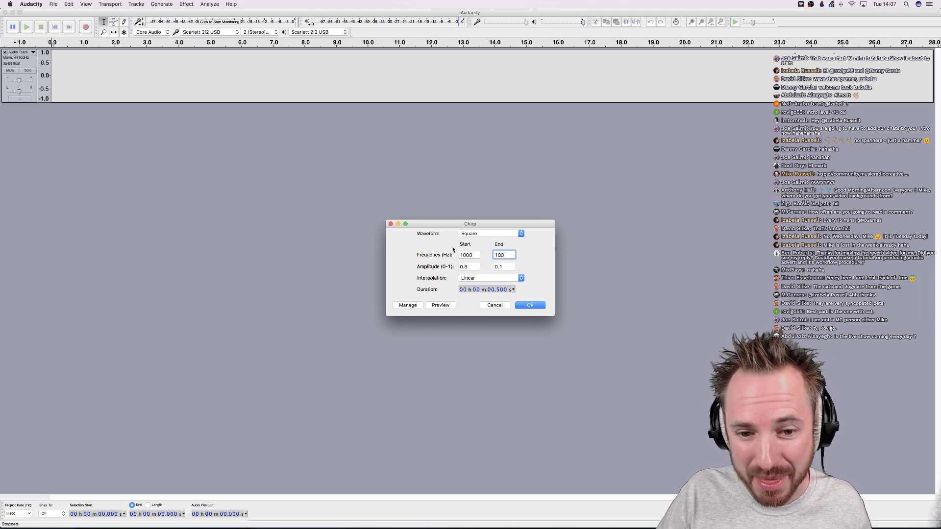
# Change the chirp's waveform to Sawtooth and preview the sound
pyautogui.click(471, 234)
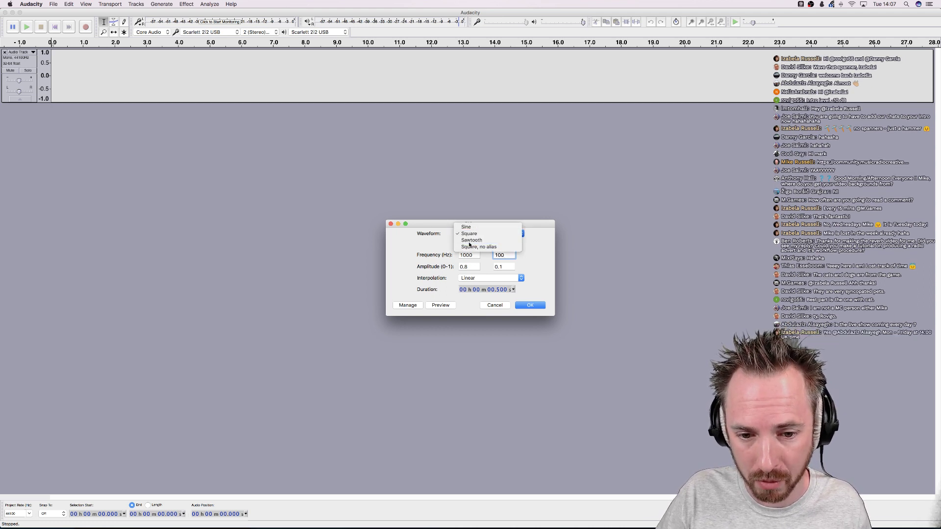
pyautogui.click(472, 243)
pyautogui.click(451, 306)
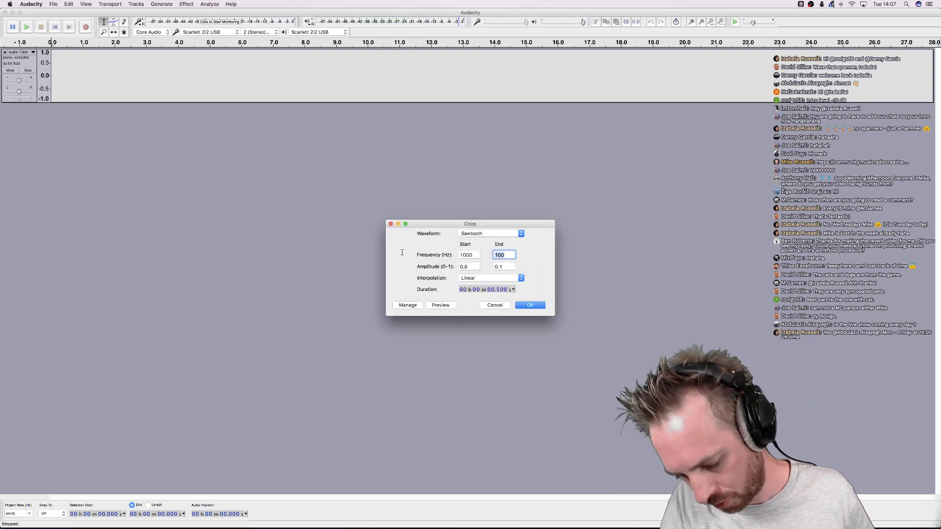
# Set the chirp's end frequency to 1 Hz and preview the sound
pyautogui.press('BackSpace')
pyautogui.press('BackSpace')
pyautogui.click(433, 307)
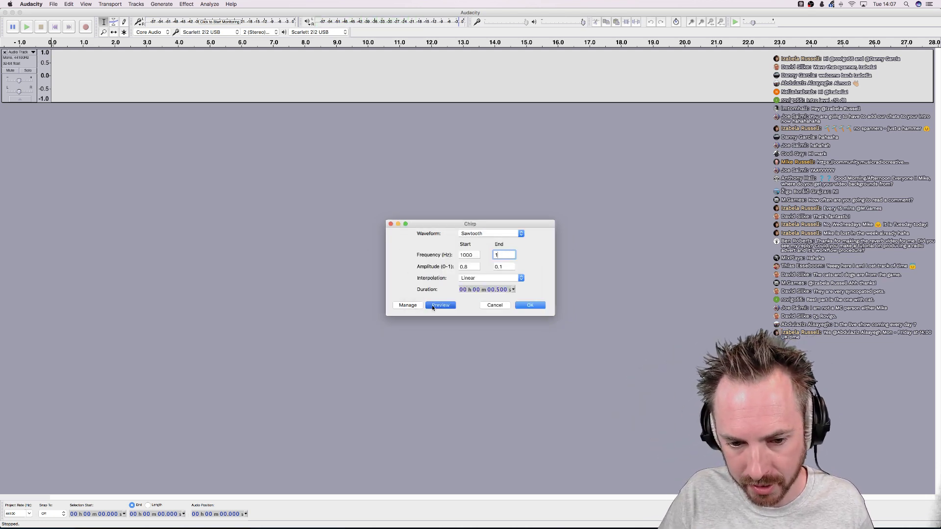
pyautogui.click(439, 307)
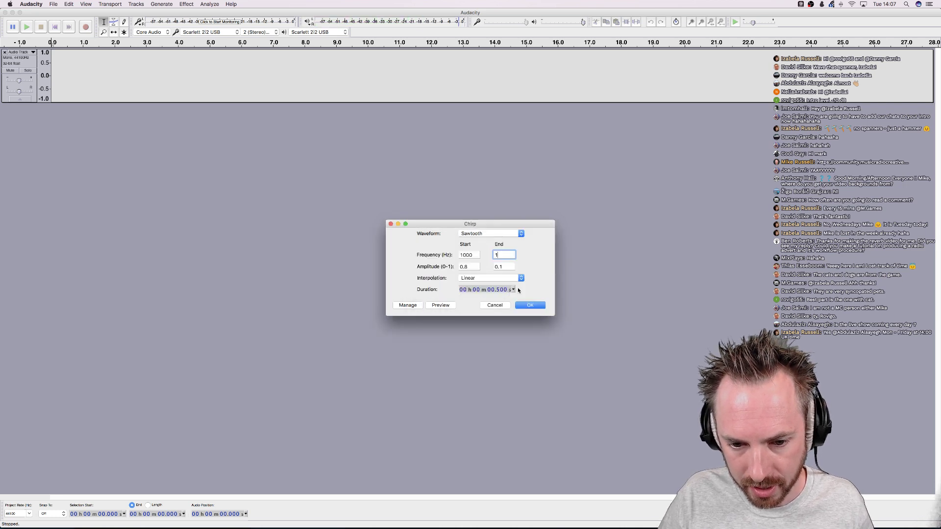
# Set the chirp's duration to 0.400 s, preview it, and generate the sawtooth chirp on the track
pyautogui.click(499, 292)
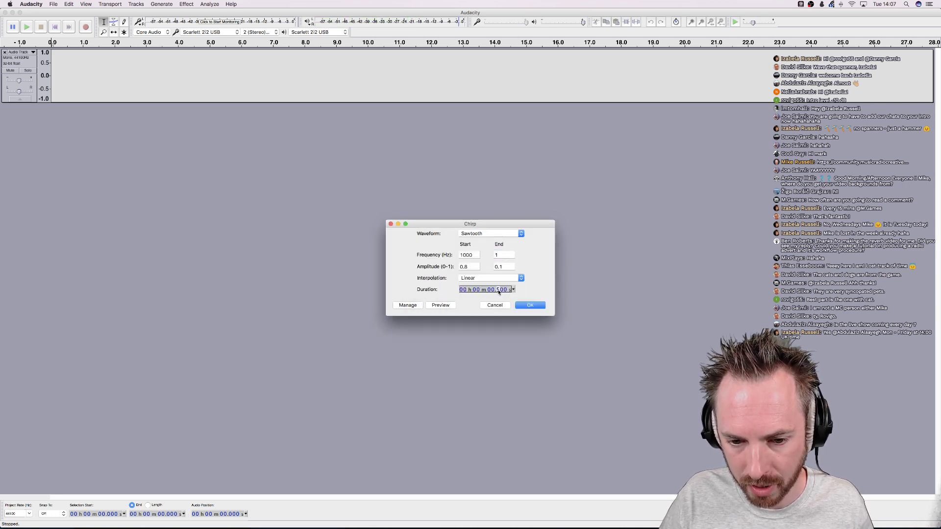
pyautogui.write('4')
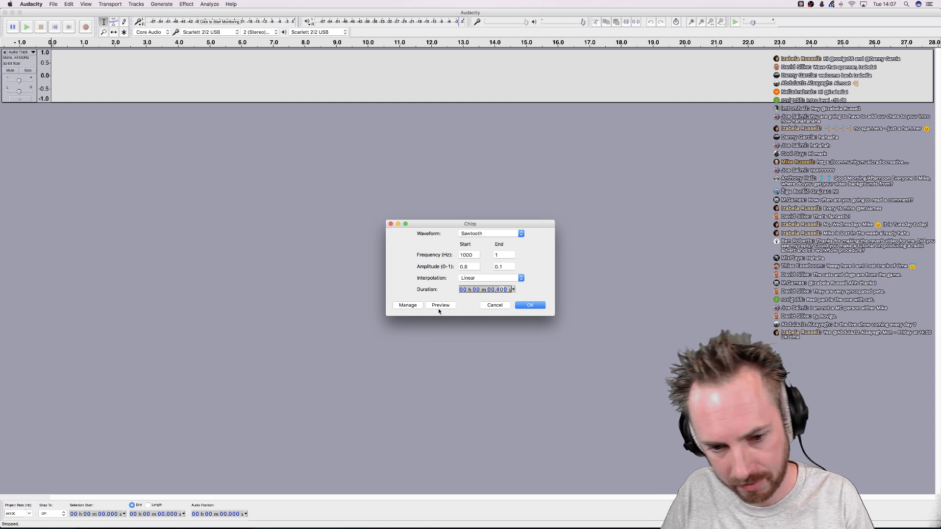
pyautogui.click(437, 308)
pyautogui.click(440, 307)
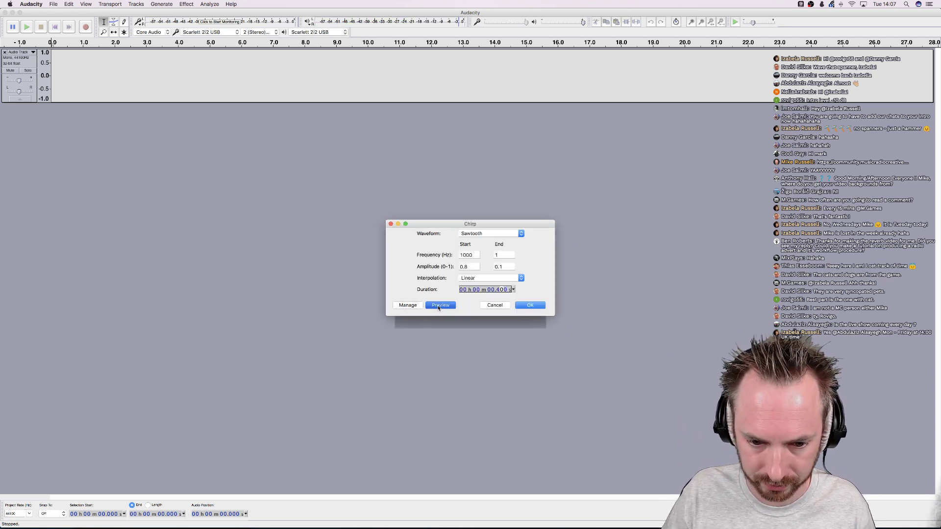
pyautogui.click(530, 305)
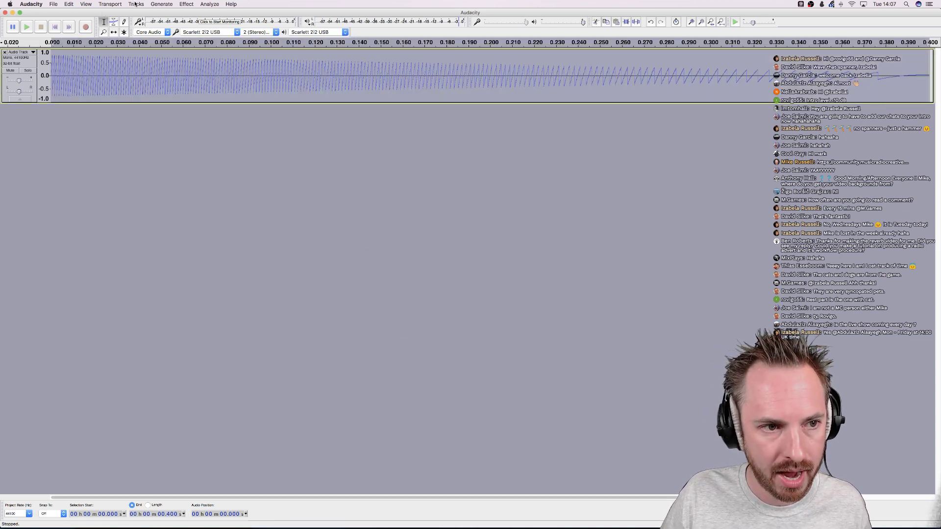
# Replace the track's chirp with one generated using the Square waveform and otherwise the same settings
pyautogui.click(161, 3)
pyautogui.press('Return')
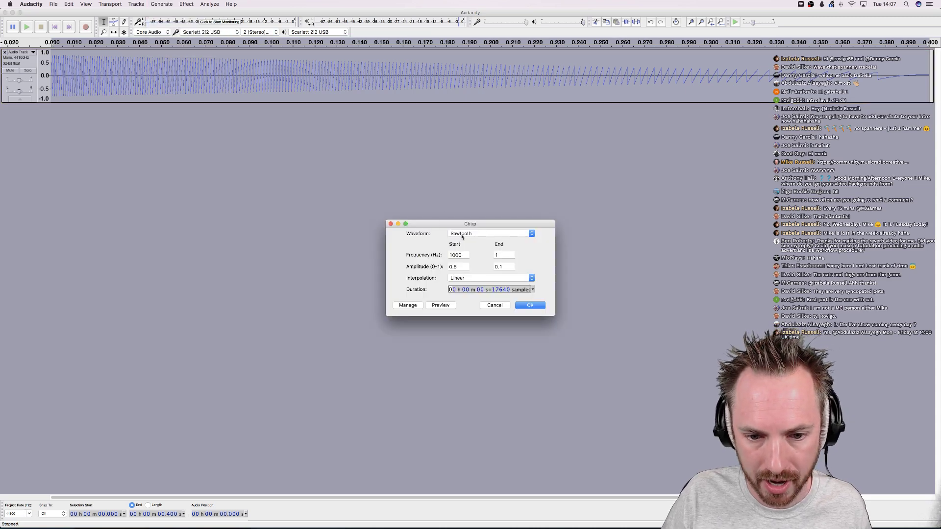
pyautogui.click(462, 235)
pyautogui.click(463, 225)
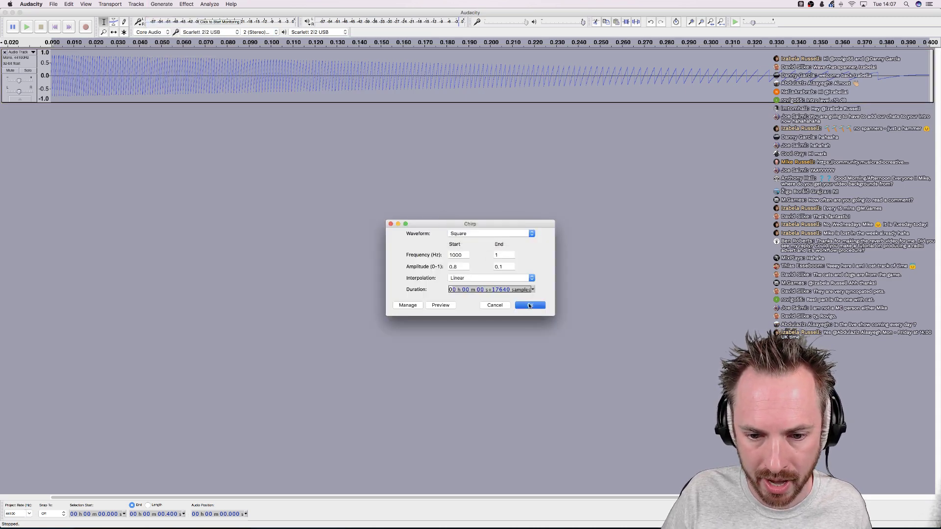
pyautogui.click(529, 305)
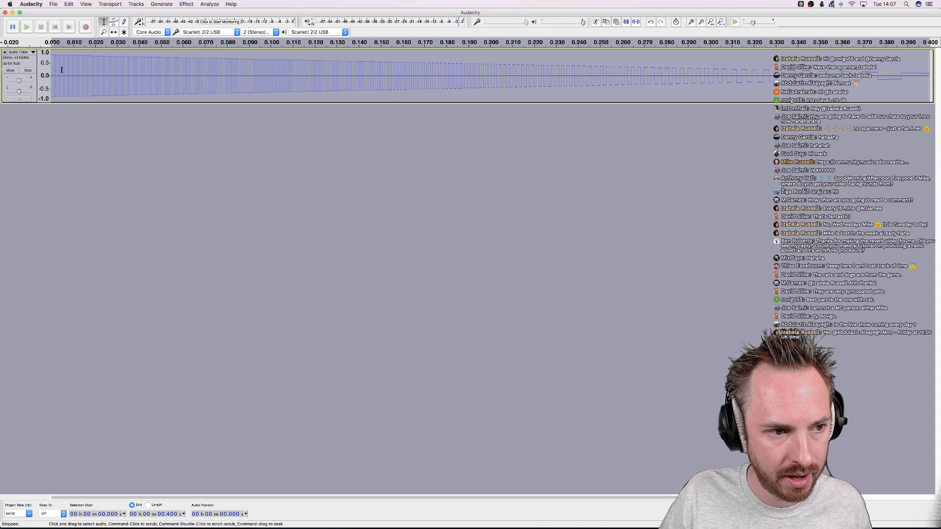
# Play the square-wave chirp on the track twice from about 0.024 s
pyautogui.click(103, 73)
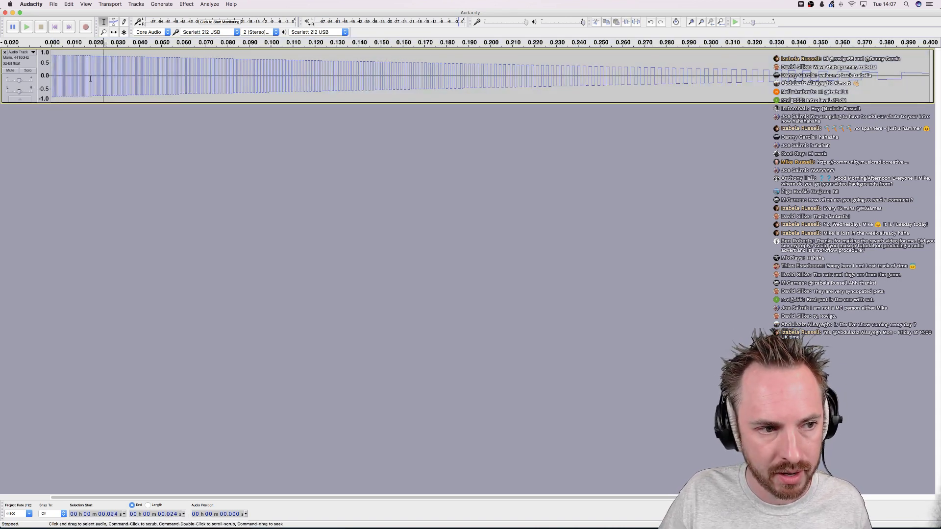
pyautogui.press('space')
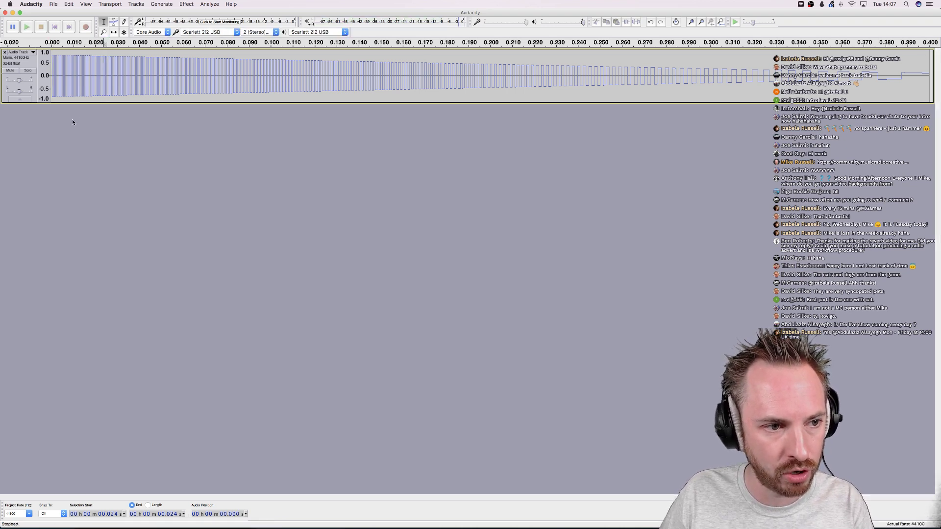
pyautogui.press('space')
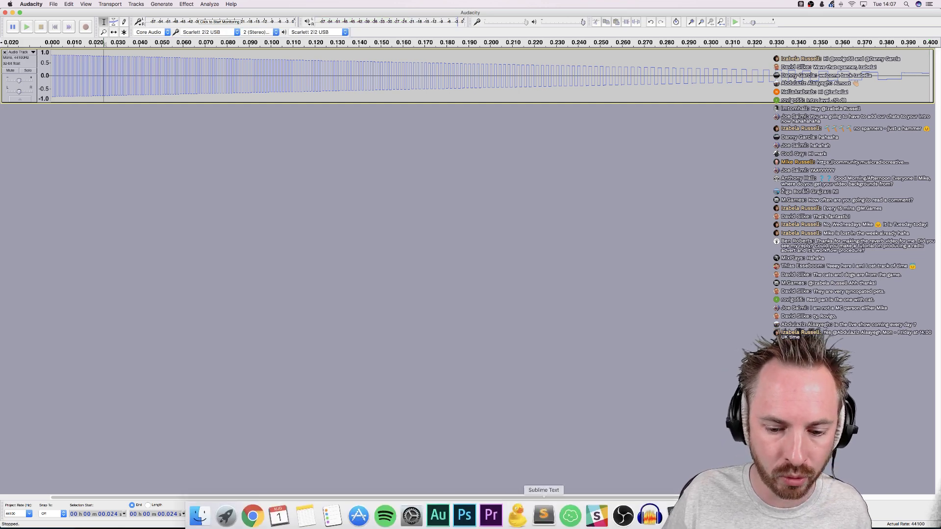
# Switch to Adobe Audition, open the Generate Tones effect for the Lasers file, and apply the Default preset
pyautogui.click(437, 513)
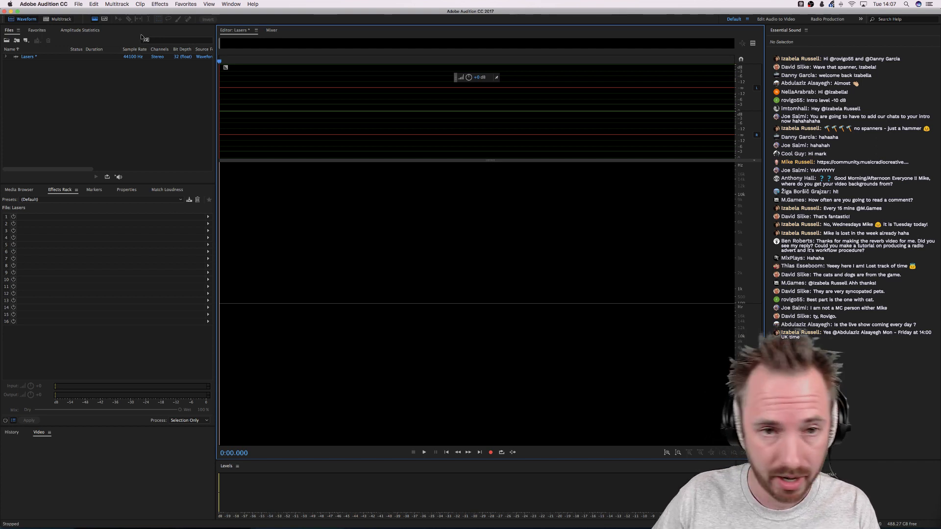
pyautogui.click(158, 5)
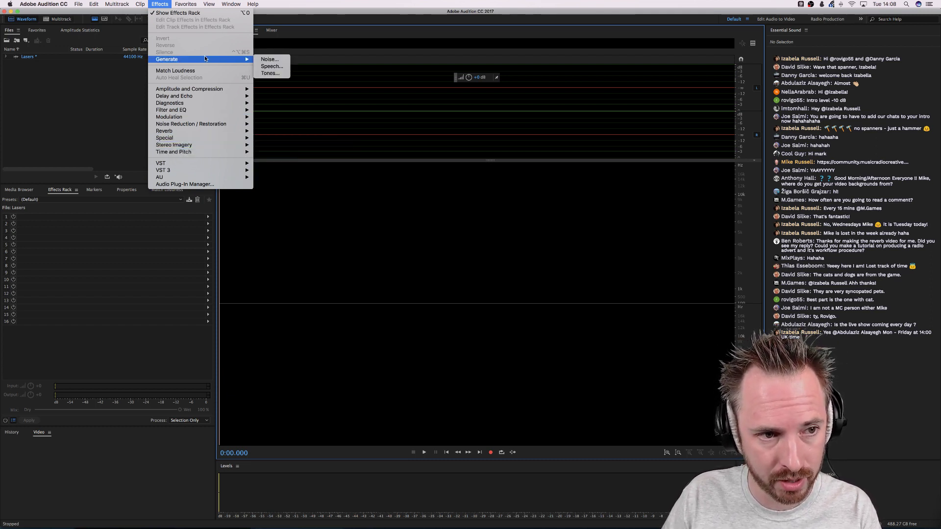
pyautogui.moveTo(242, 59)
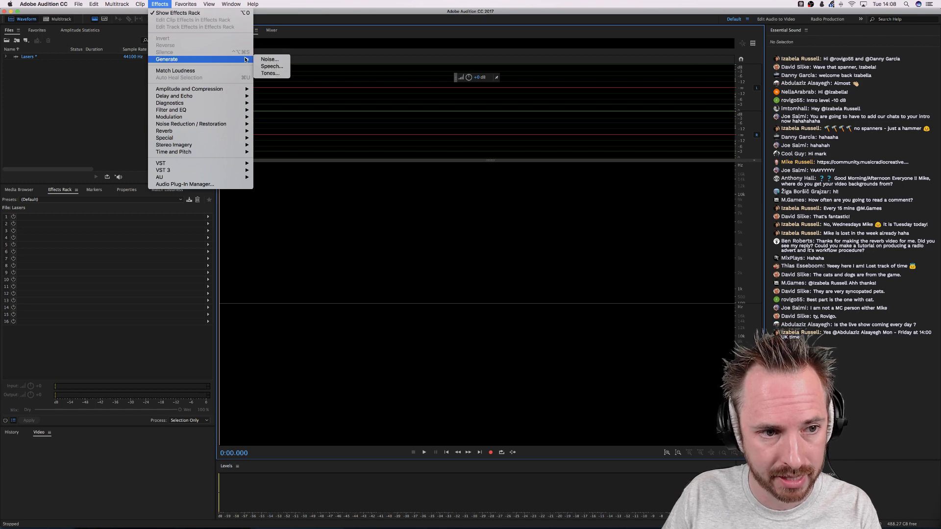
pyautogui.click(270, 73)
pyautogui.click(282, 56)
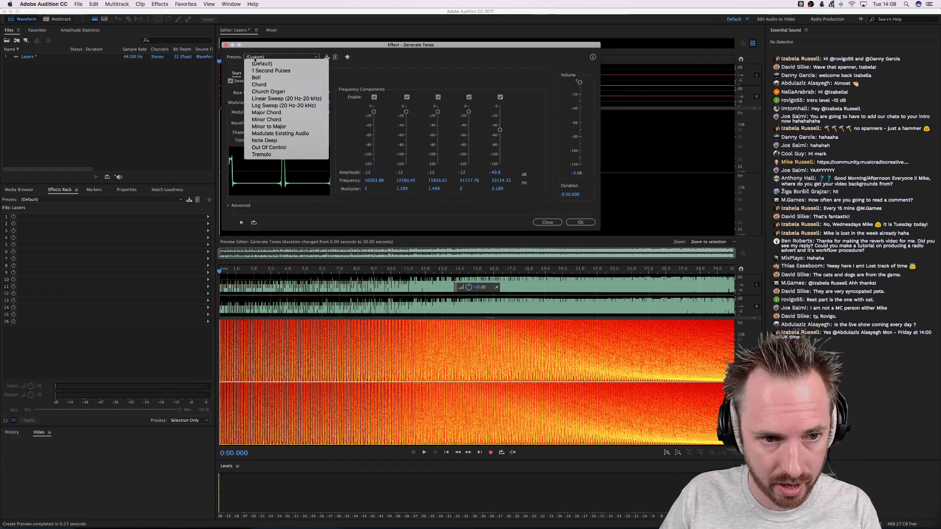
pyautogui.click(260, 66)
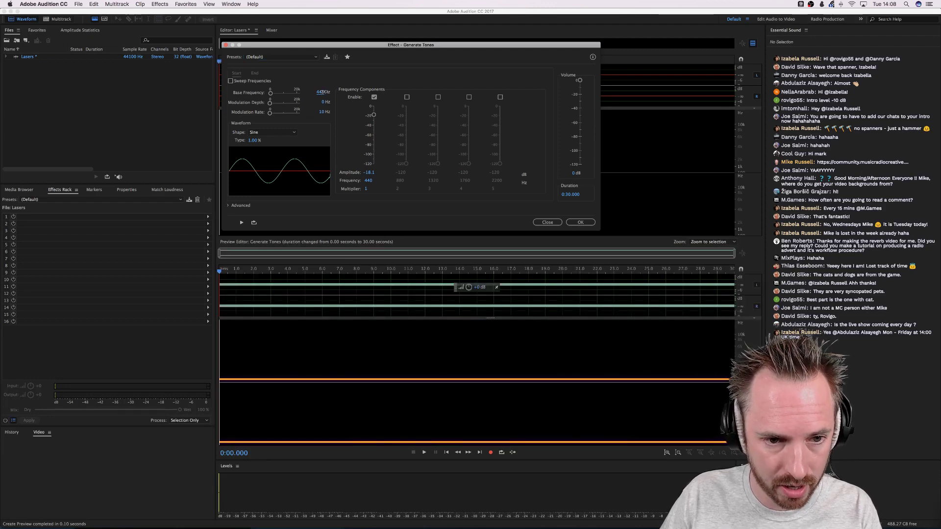
# Set the tone's base frequency to 1000 Hz and preview the sound
pyautogui.click(322, 93)
pyautogui.write('1000')
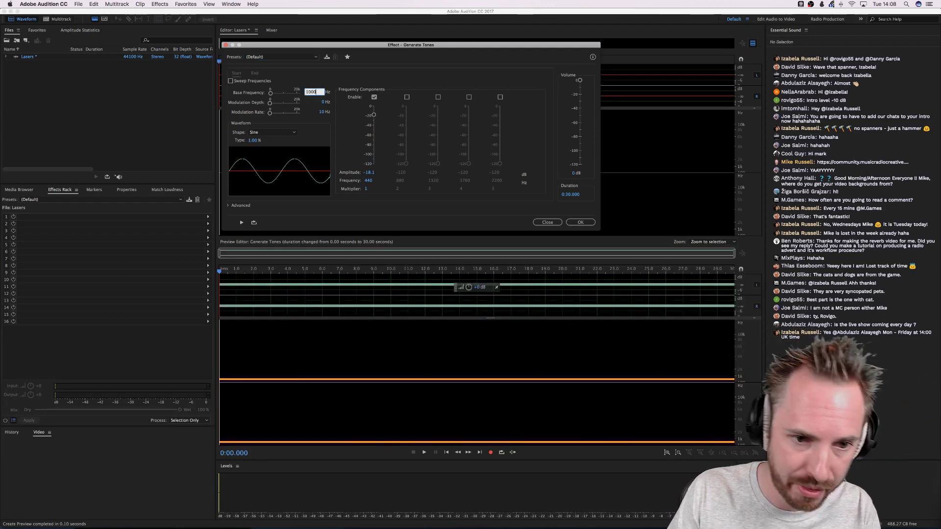
pyautogui.press('Return')
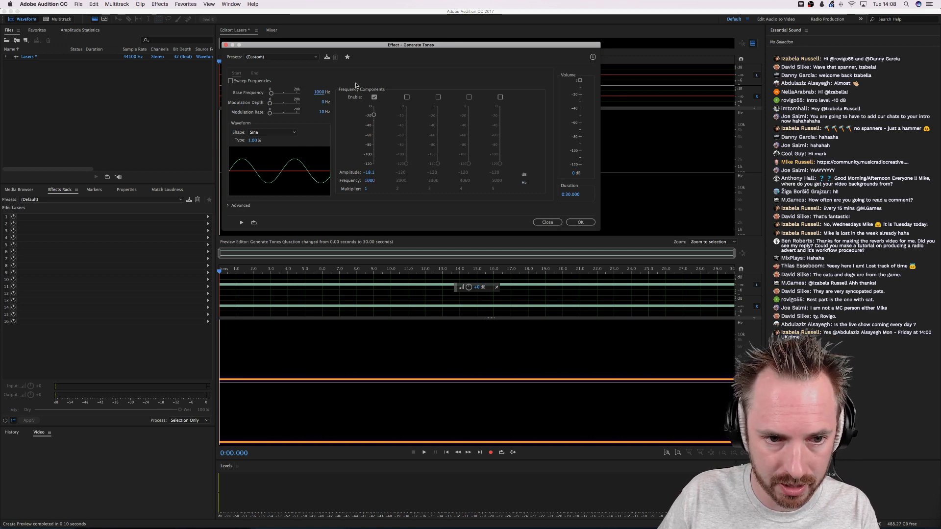
pyautogui.press('space')
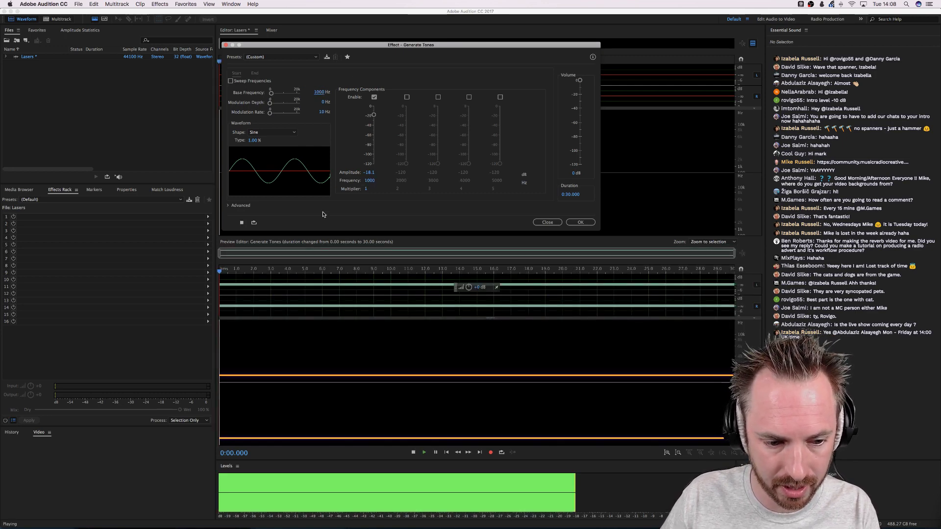
pyautogui.press('space')
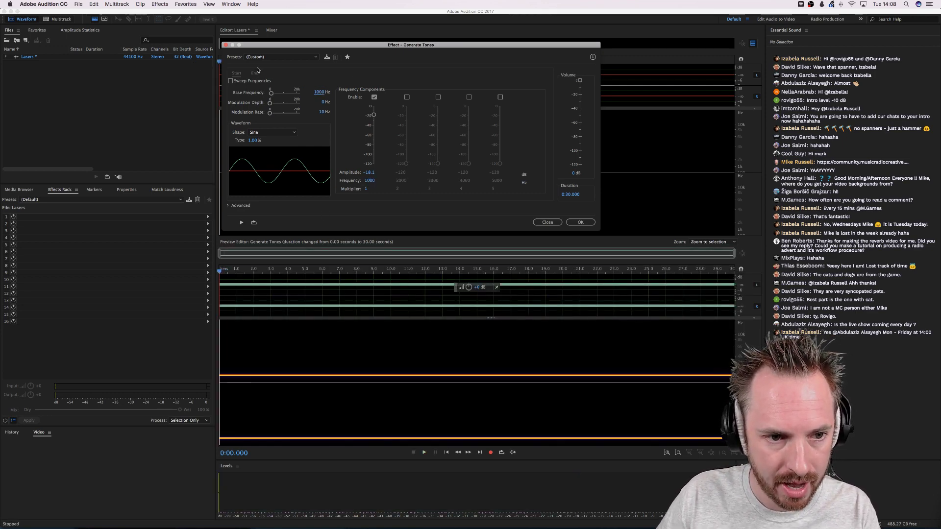
# Enable Sweep Frequencies and set the sweep's end base frequency to 1 Hz
pyautogui.click(230, 81)
pyautogui.click(255, 73)
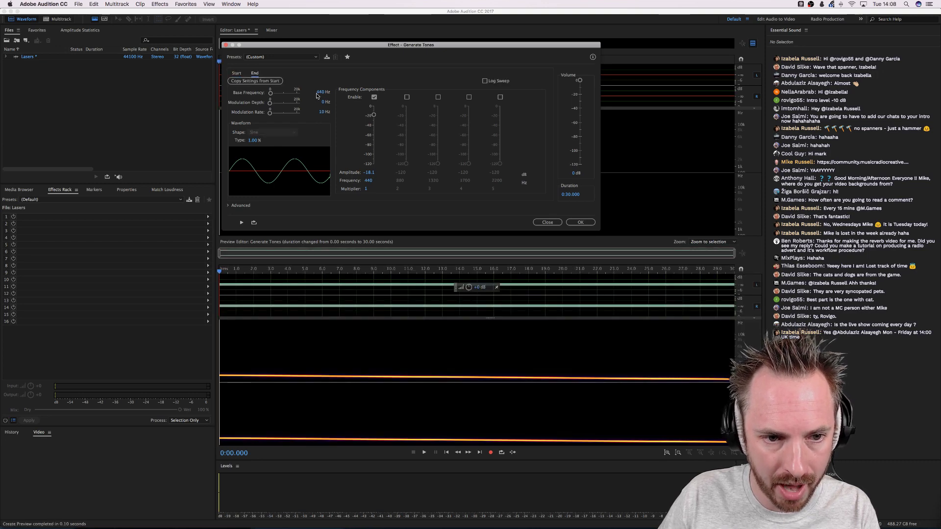
pyautogui.click(321, 91)
pyautogui.write('1')
pyautogui.press('Return')
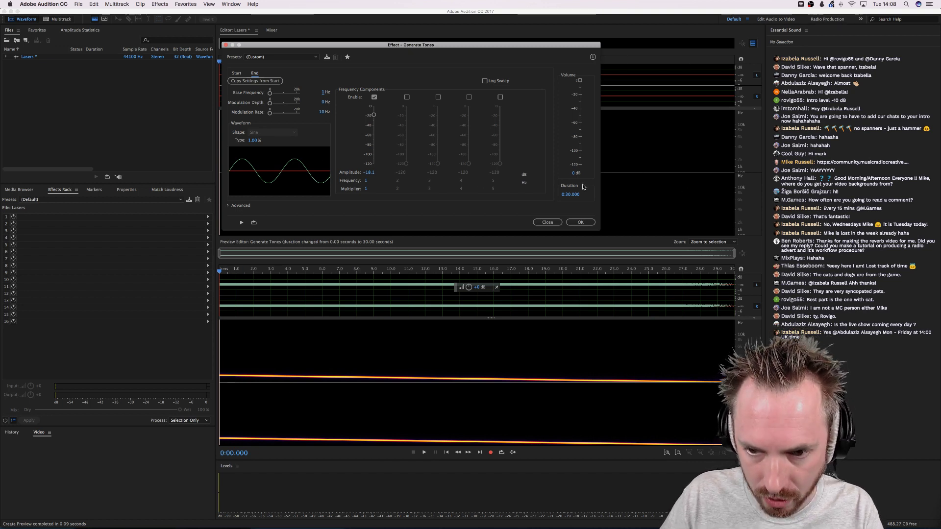
# Set the tone's duration to 0:00.400 and preview the frequency sweep
pyautogui.click(571, 195)
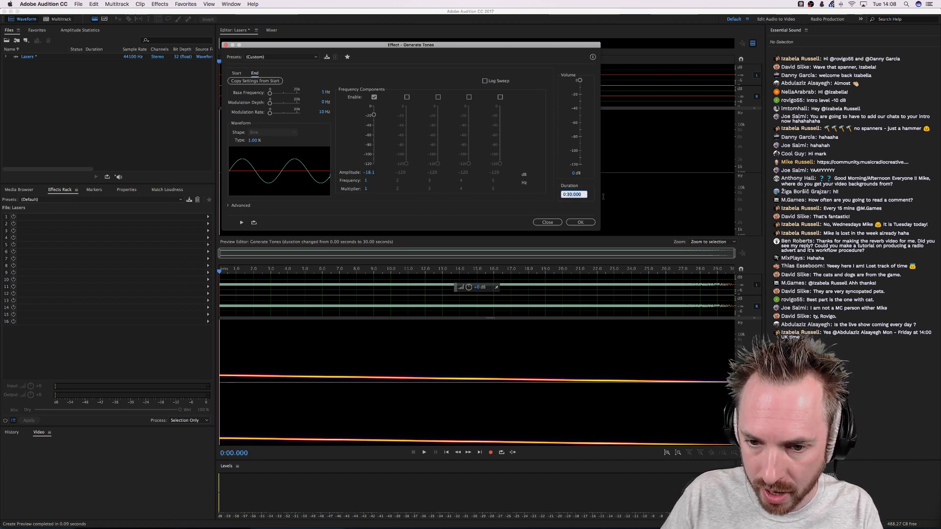
pyautogui.write('0:00')
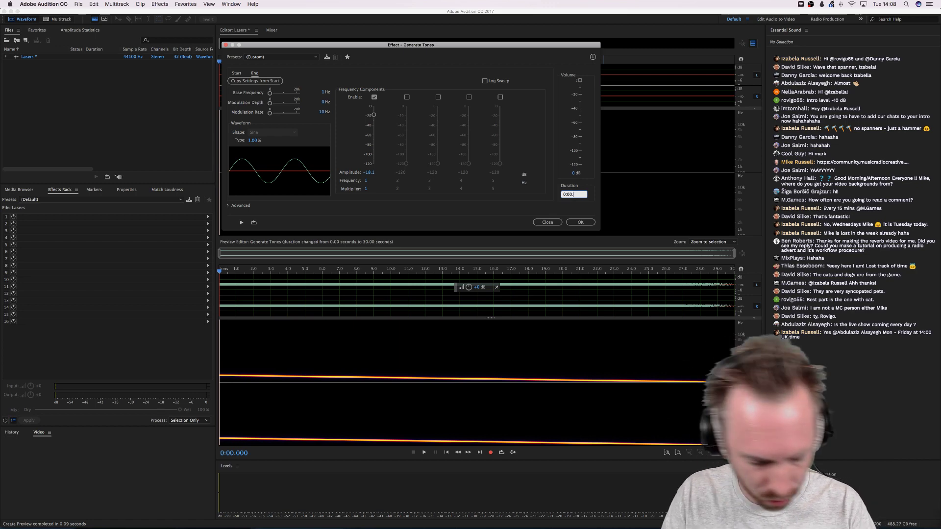
pyautogui.write('.4')
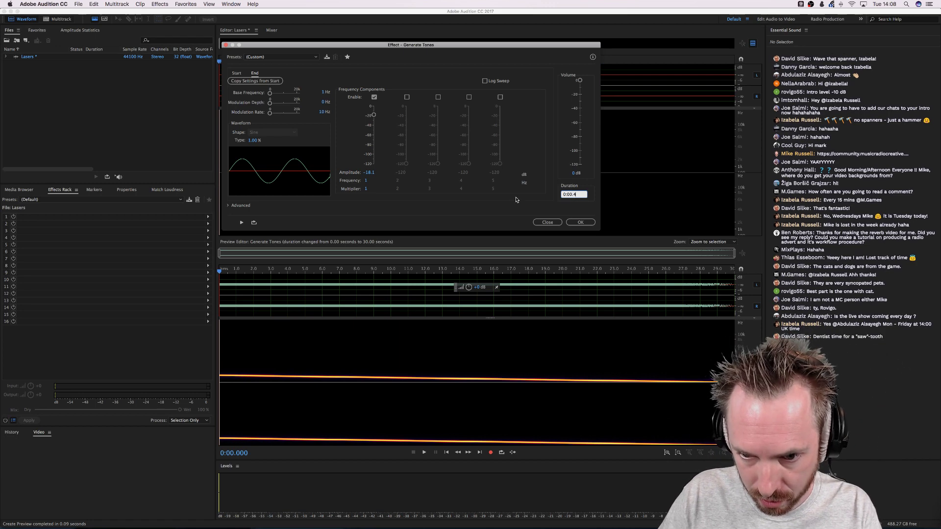
pyautogui.press('Return')
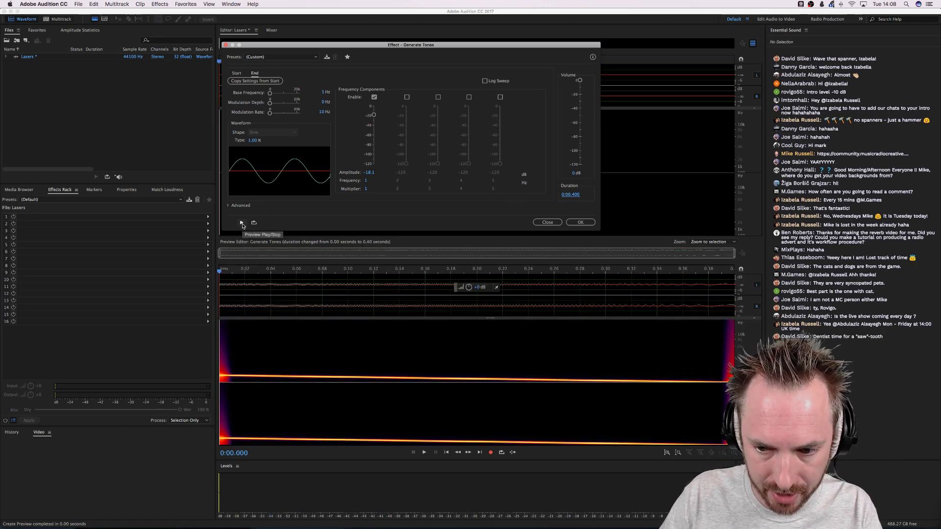
pyautogui.click(242, 223)
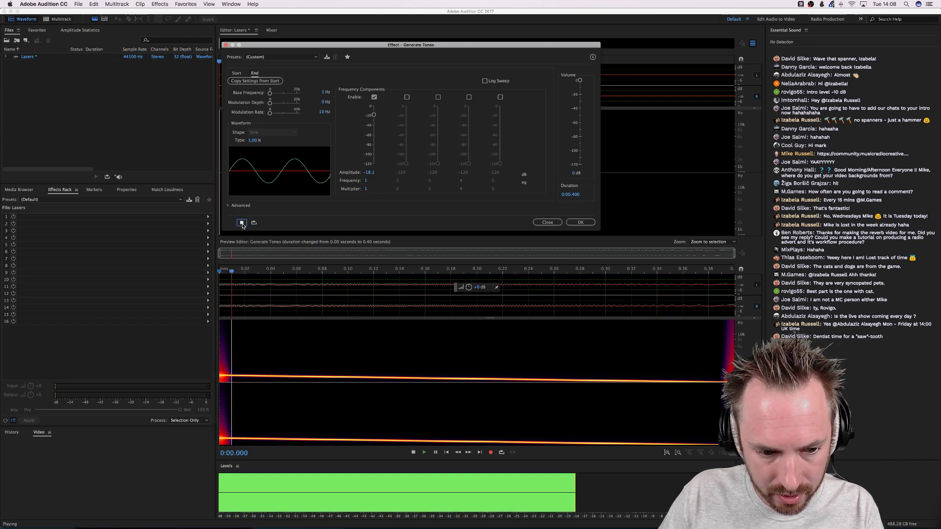
pyautogui.click(242, 223)
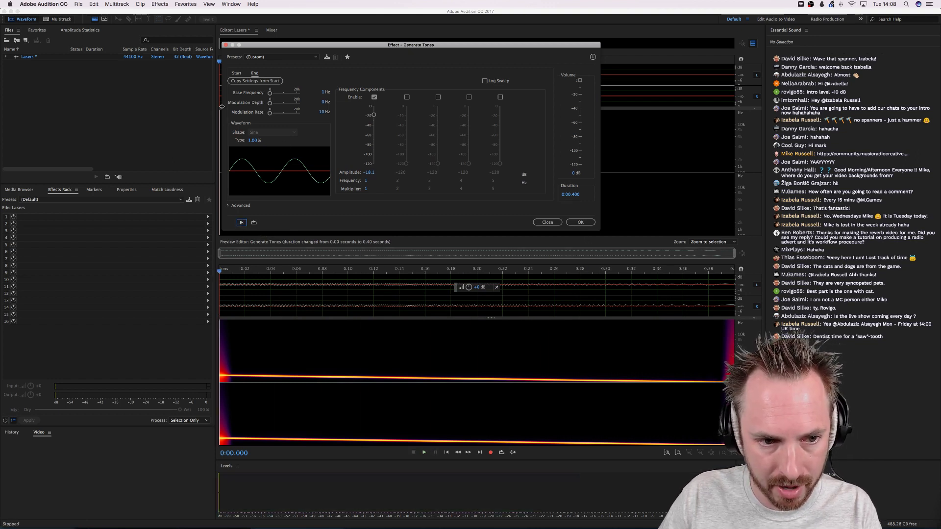
# Change the sweep's starting waveform shape to Triangle/Sawtooth and preview the sound
pyautogui.click(239, 74)
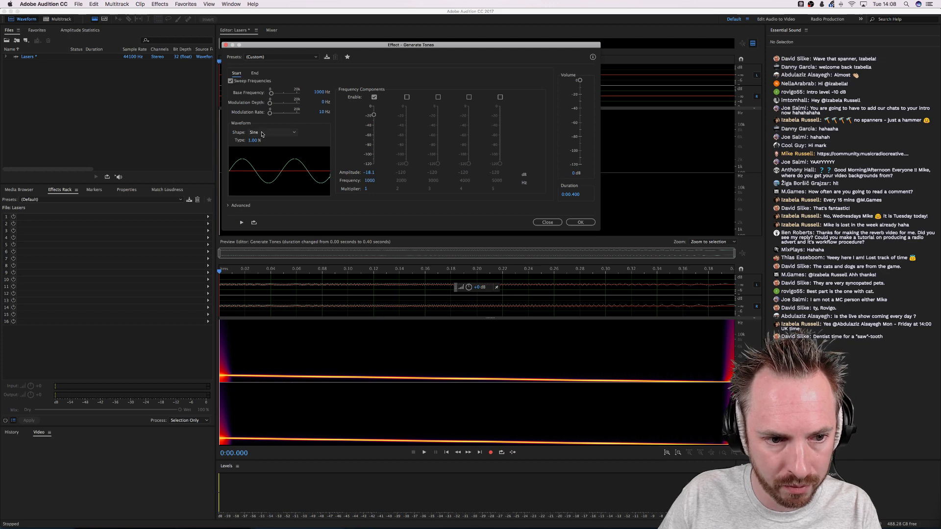
pyautogui.click(269, 132)
pyautogui.click(261, 146)
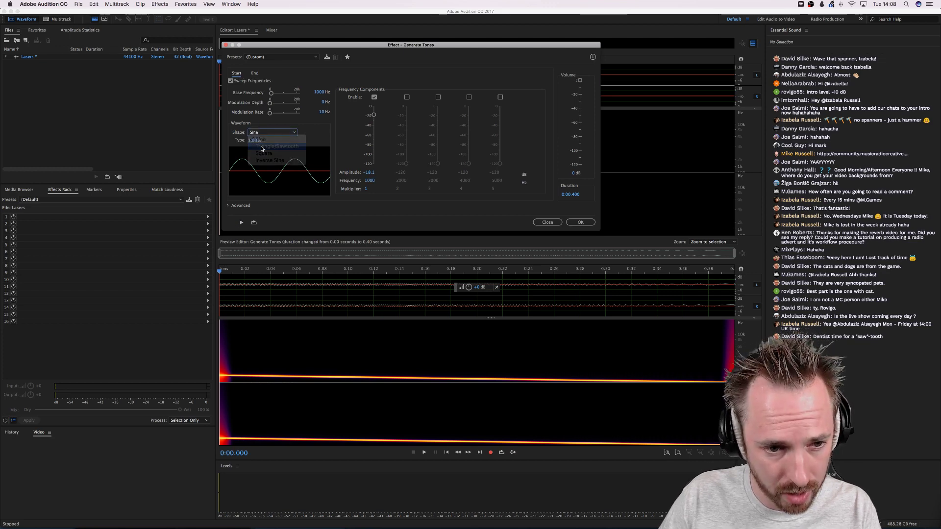
pyautogui.click(243, 223)
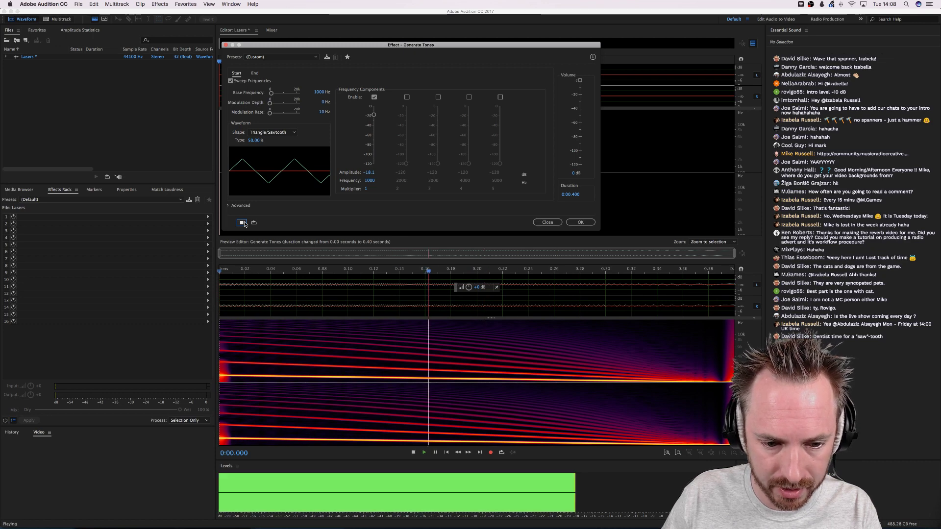
pyautogui.press('space')
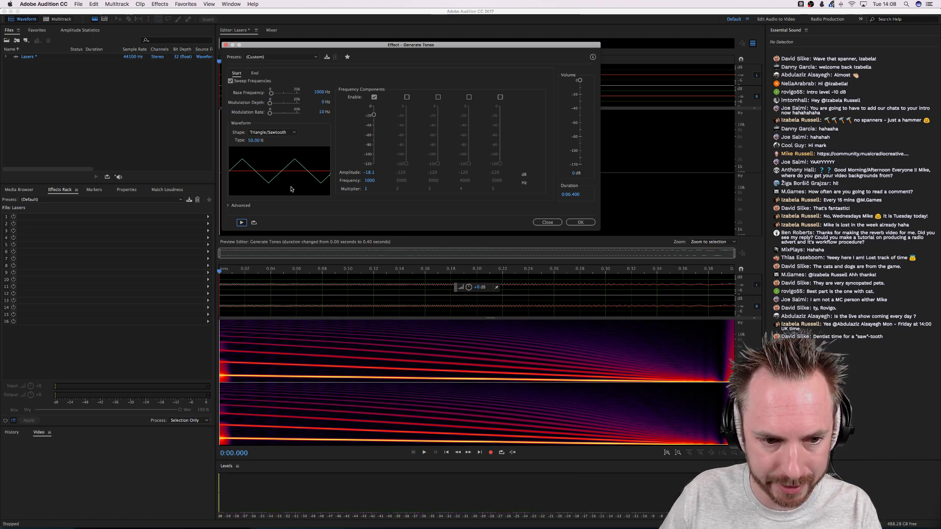
pyautogui.click(241, 223)
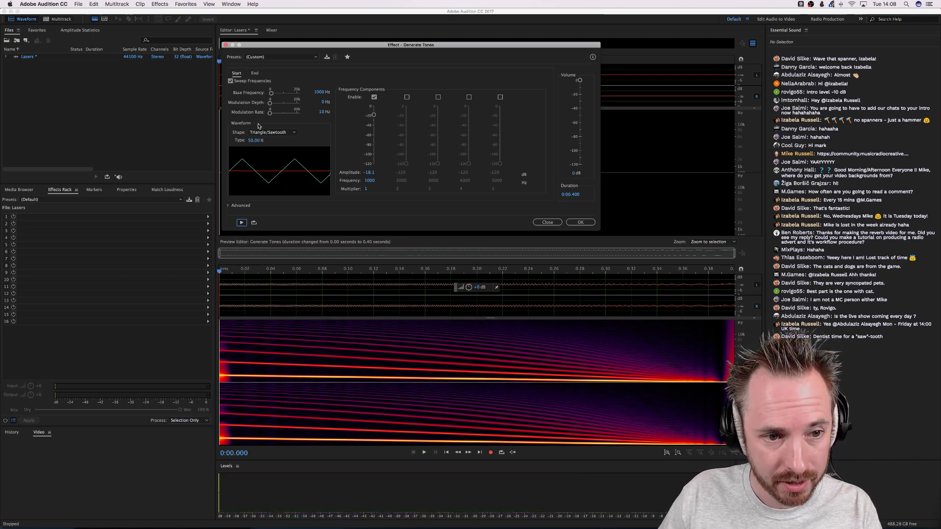
# Change the sweep's waveform shape to Square
pyautogui.click(271, 135)
pyautogui.click(264, 153)
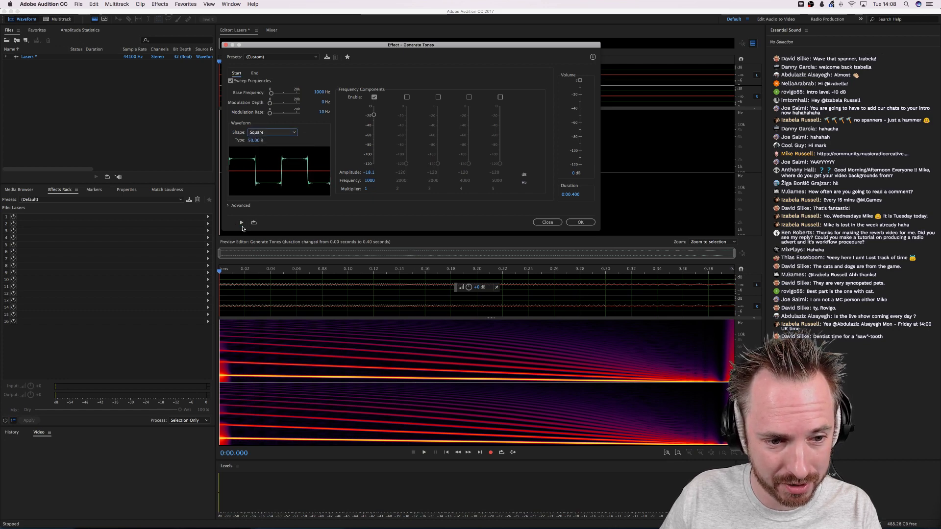
# Preview the square-wave sweep, then try modulation depths of 4898.02 Hz and about 10870 Hz, previewing each
pyautogui.click(241, 223)
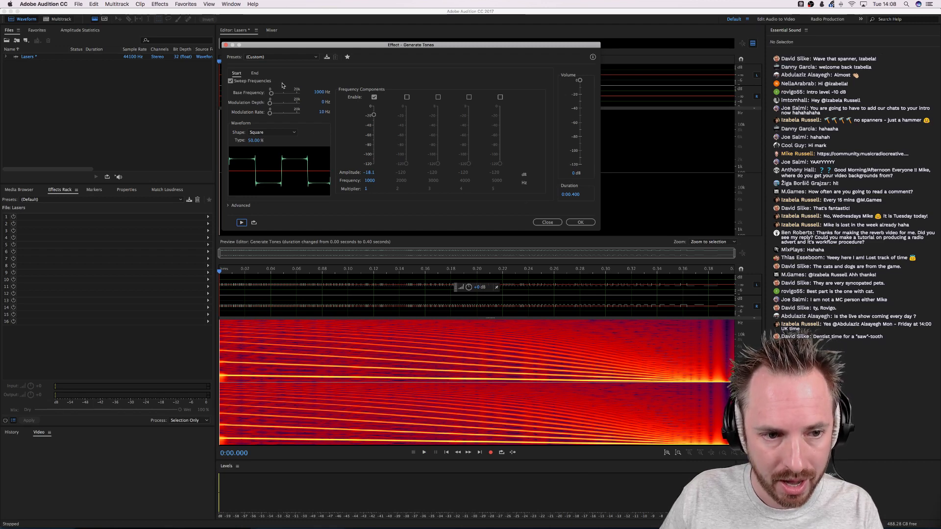
pyautogui.moveTo(275, 104); pyautogui.dragTo(276, 104)
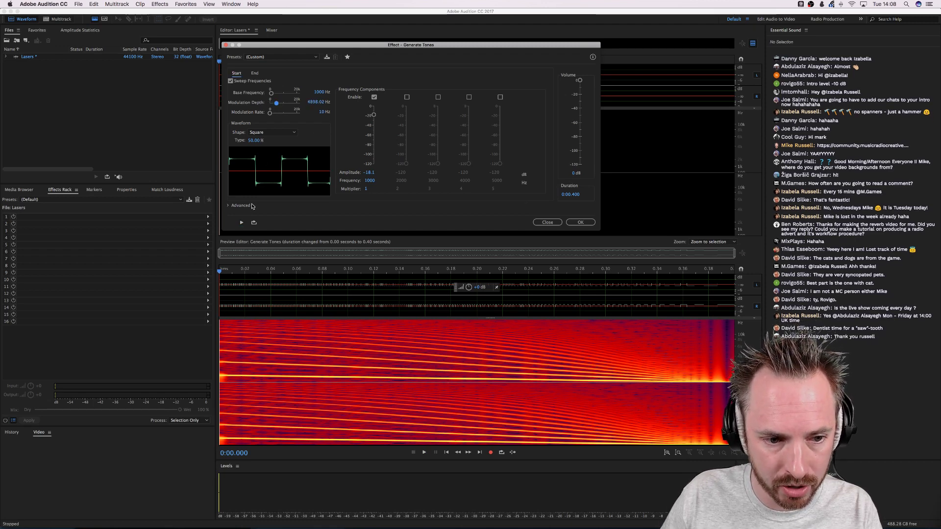
pyautogui.click(240, 224)
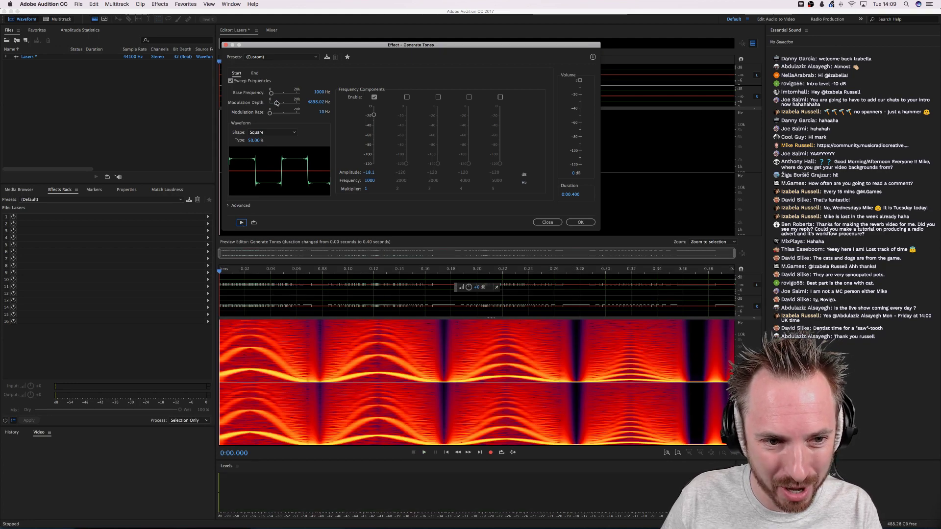
pyautogui.moveTo(277, 104); pyautogui.dragTo(285, 103)
pyautogui.click(241, 222)
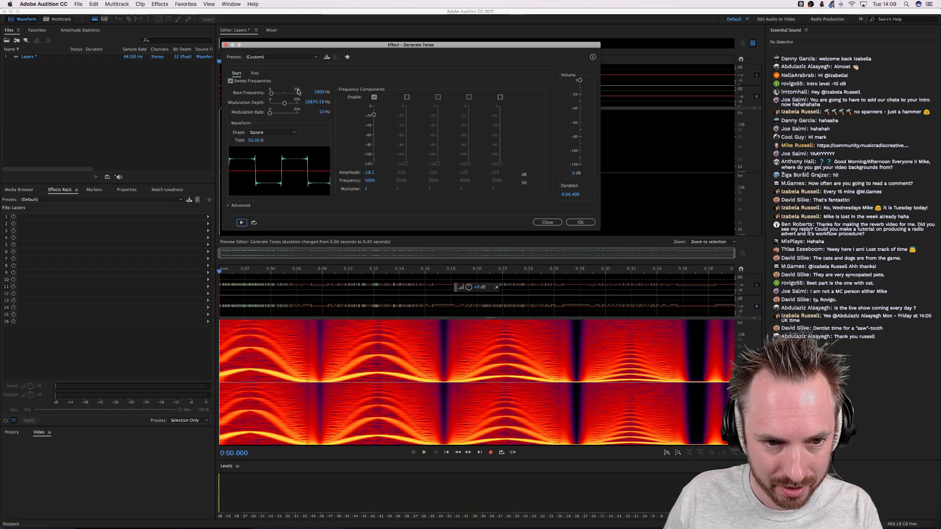
pyautogui.click(241, 223)
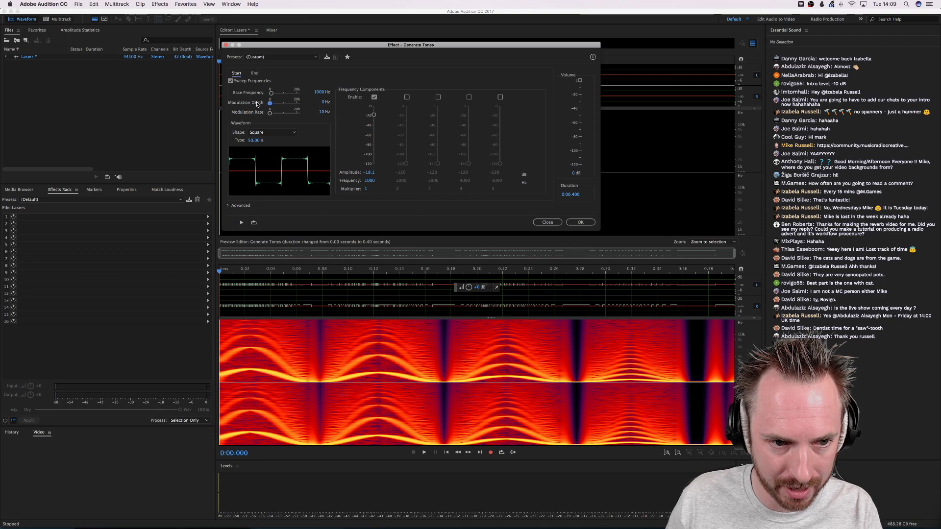
# Raise the sweep's starting modulation depth to 16461.87 Hz, previewing the sound at successive settings
pyautogui.click(241, 222)
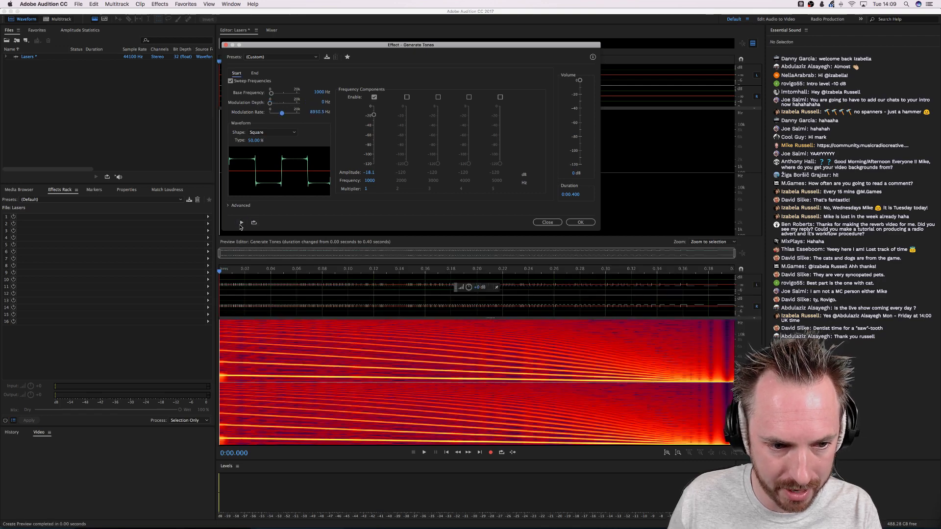
pyautogui.click(285, 103)
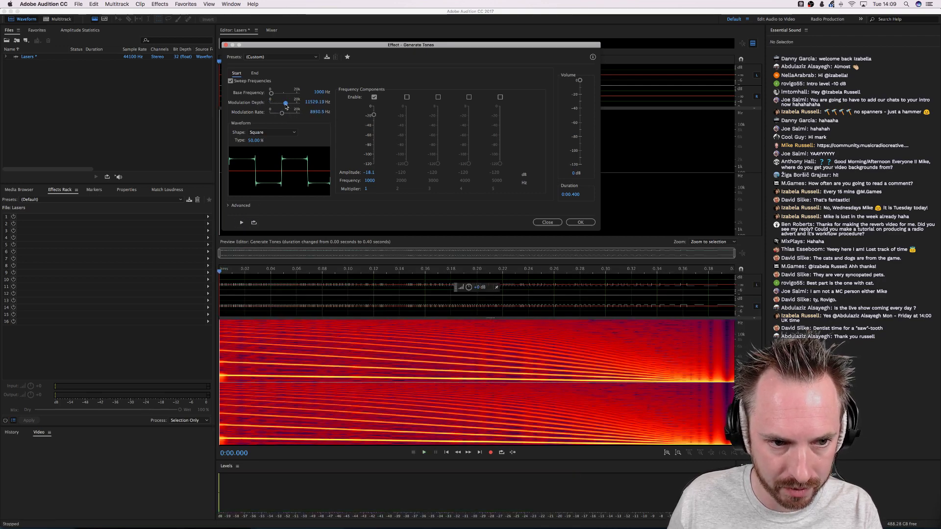
pyautogui.click(241, 223)
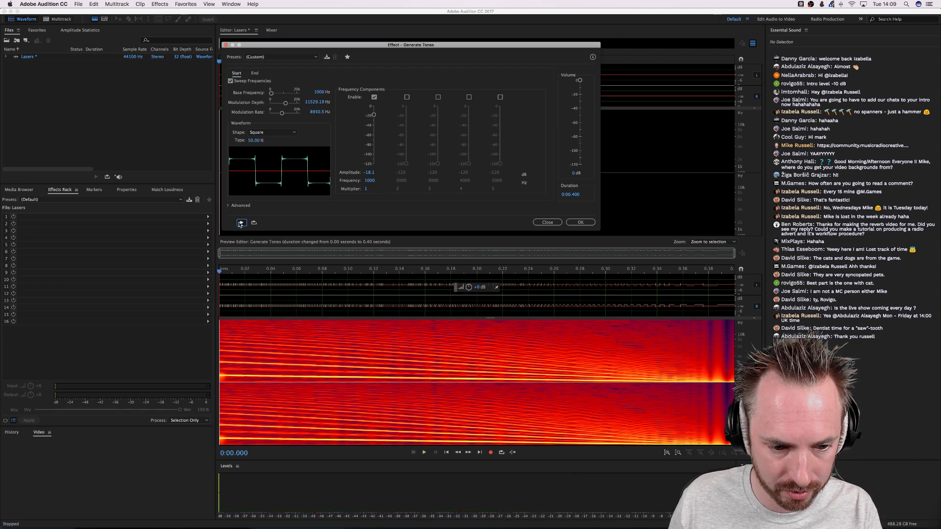
pyautogui.click(293, 103)
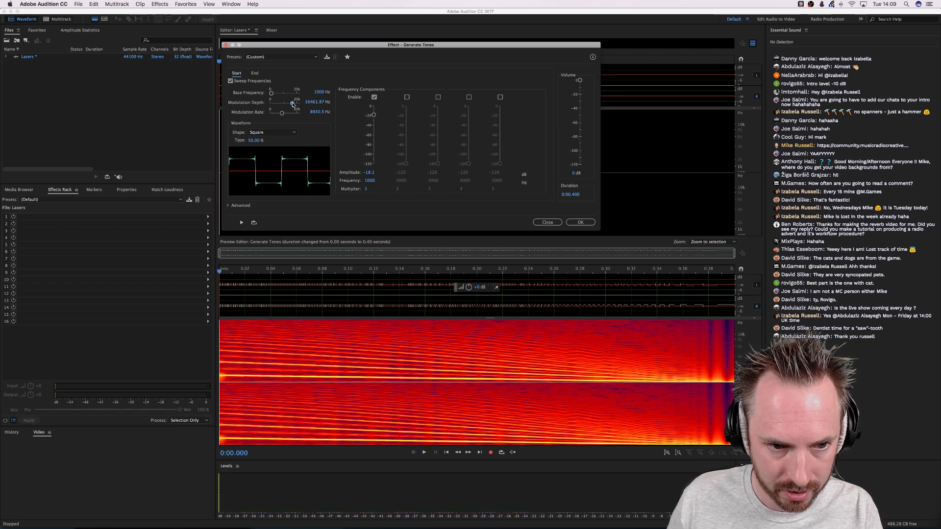
pyautogui.click(242, 223)
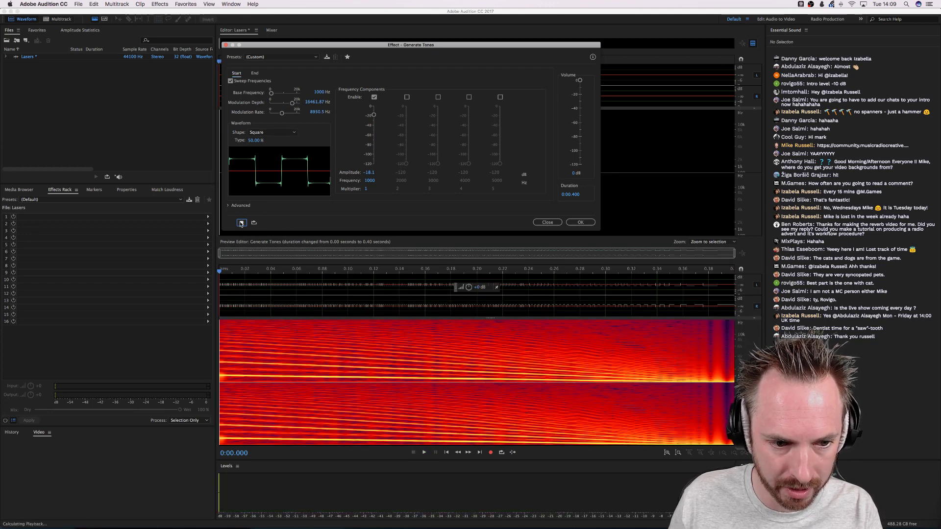
# Set the starting modulation rate to 2312.98 Hz, preview the sound and generate the tone
pyautogui.click(273, 113)
pyautogui.click(242, 223)
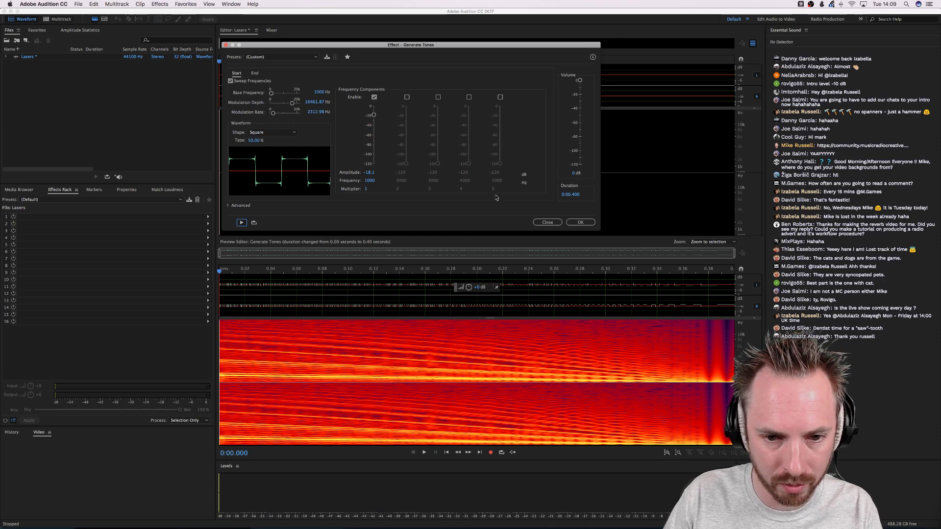
pyautogui.click(579, 223)
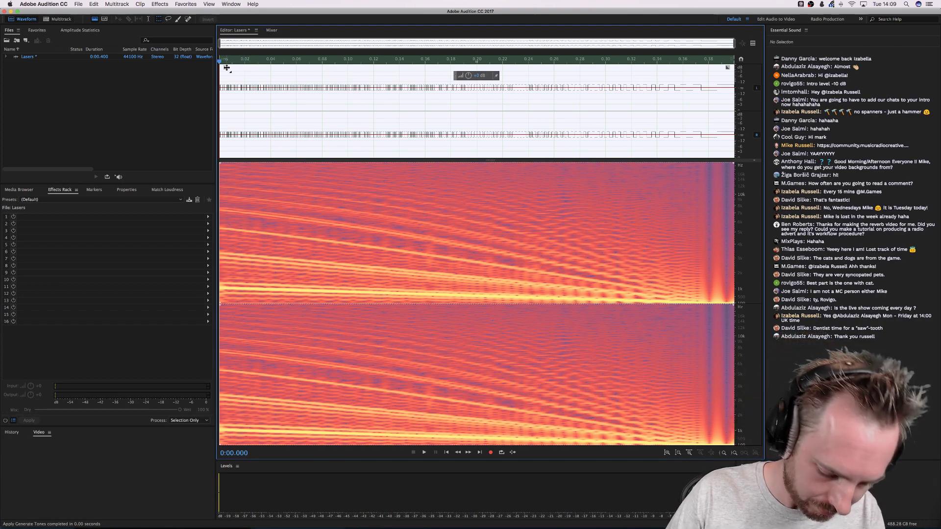
# Save the generated tone in the Downloads folder as the Wave PCM file Square Laser 1.wav
pyautogui.press('super+shift+s')
pyautogui.write('Square')
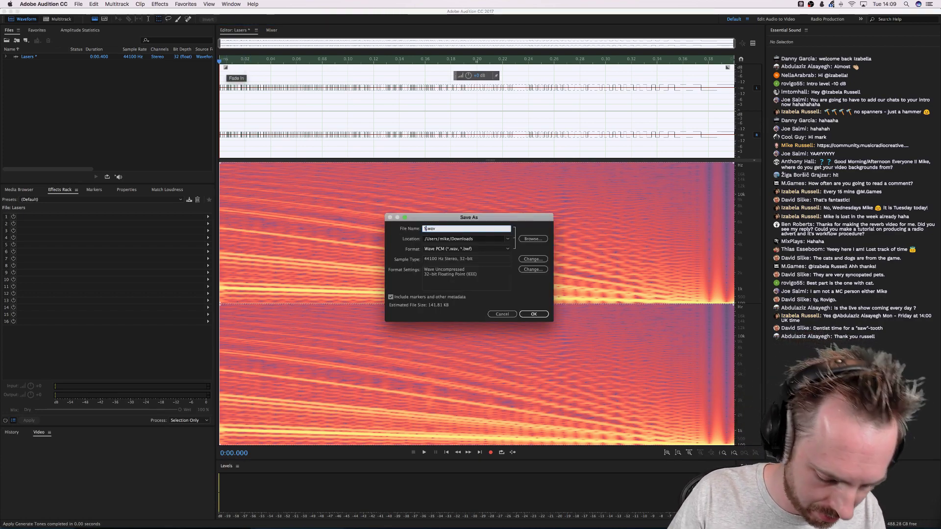
pyautogui.write(' Laser 1')
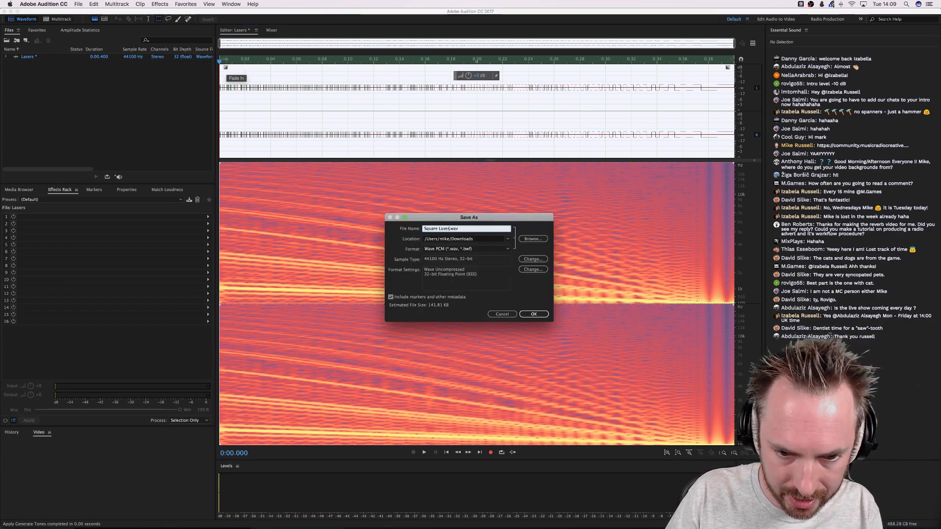
pyautogui.press('Return')
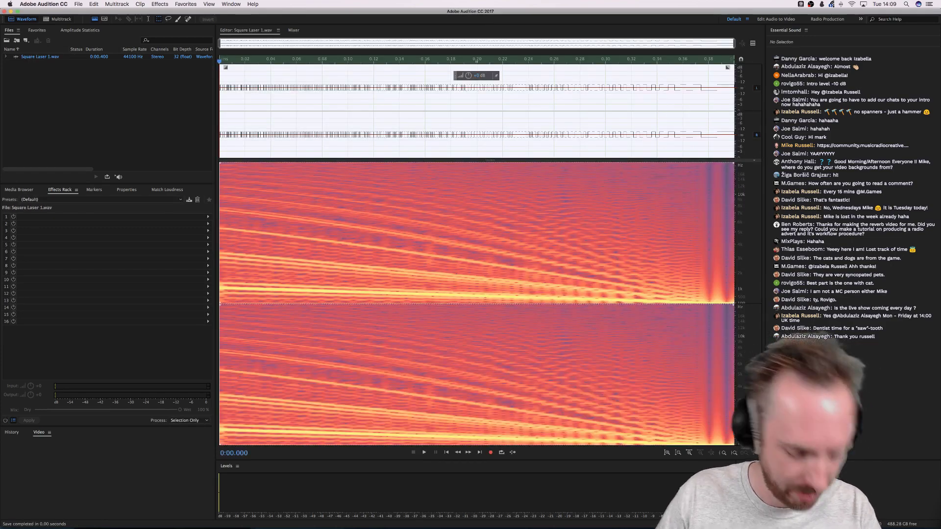
# Create a second audio file with the default settings and open the Generate Tones effect for it
pyautogui.press('super+shift+n')
pyautogui.press('Return')
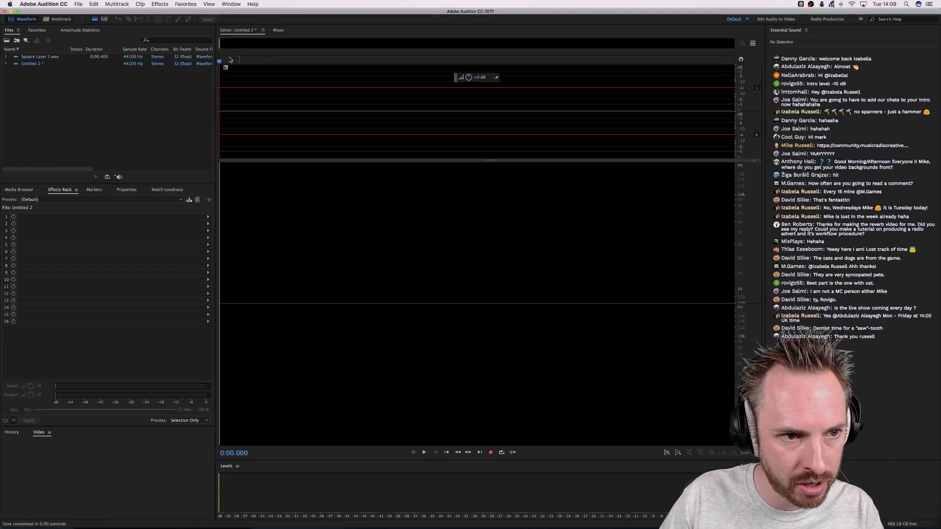
pyautogui.click(163, 5)
pyautogui.moveTo(242, 60)
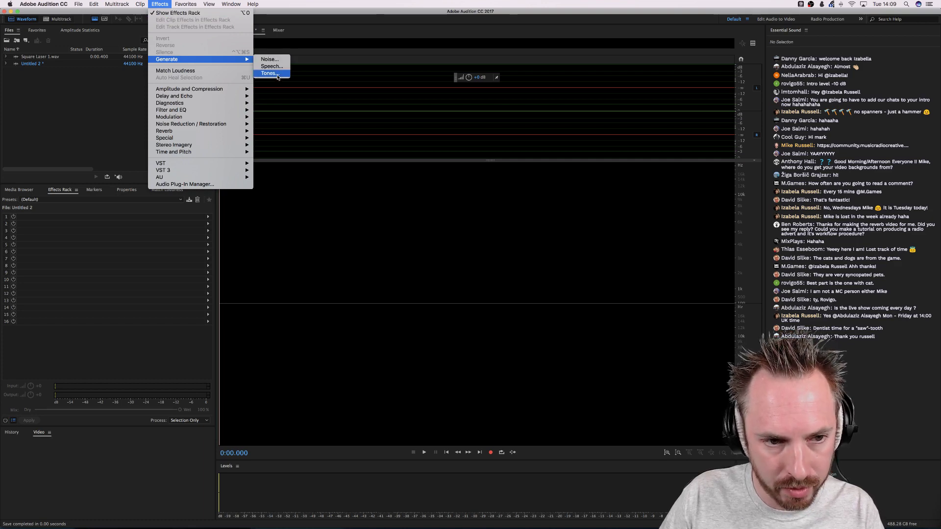
pyautogui.click(274, 73)
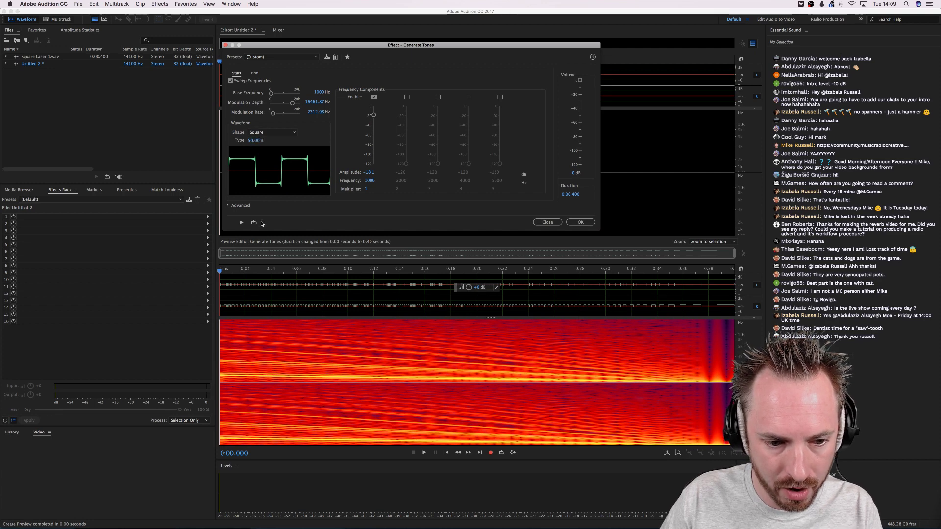
# Preview the current tone and review the sweep's end settings before returning to the start settings
pyautogui.press('space')
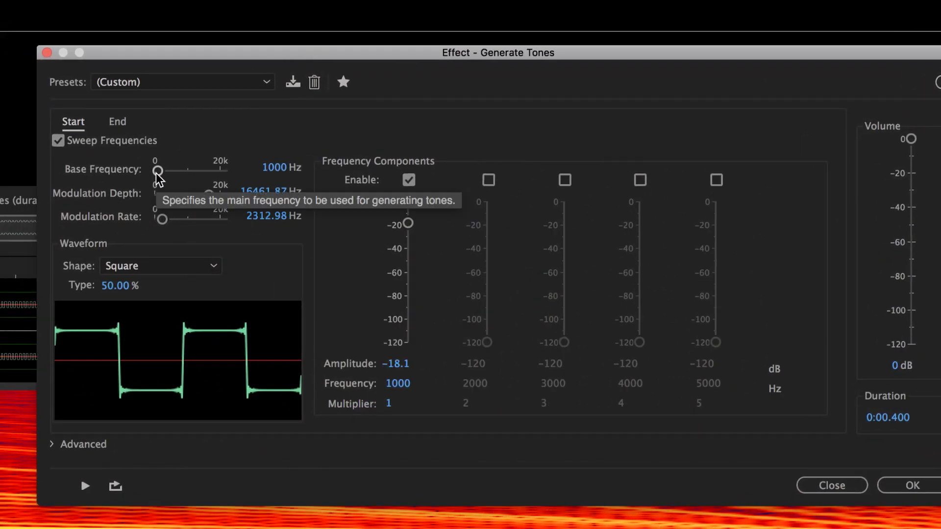
pyautogui.click(115, 122)
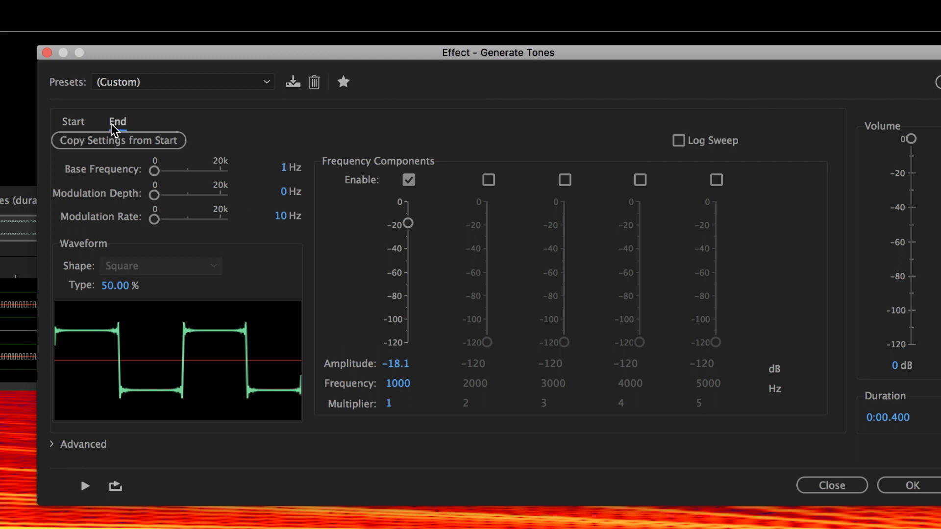
pyautogui.click(79, 124)
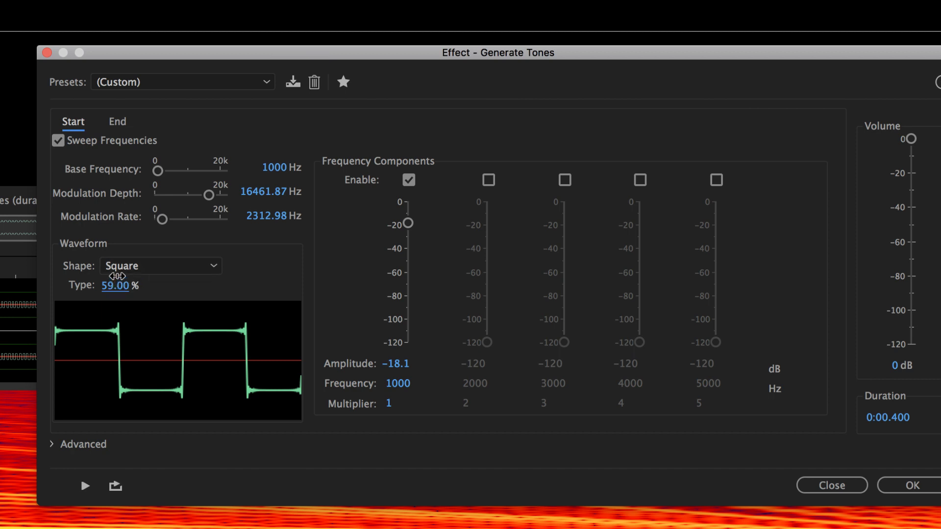
# Try the square waveform's type at 66%, 87% and 100%, previewing the sound at each setting
pyautogui.moveTo(118, 271); pyautogui.dragTo(135, 315)
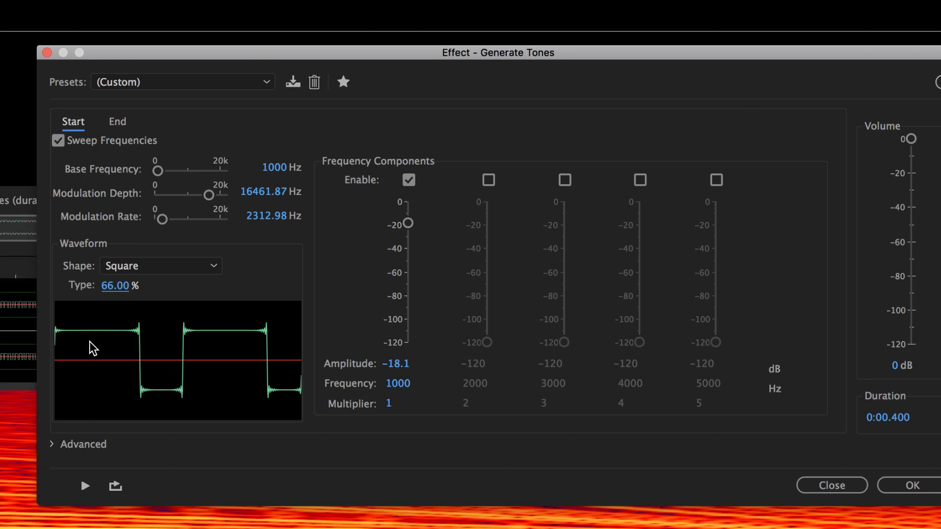
pyautogui.press('space')
pyautogui.moveTo(124, 294); pyautogui.dragTo(118, 267)
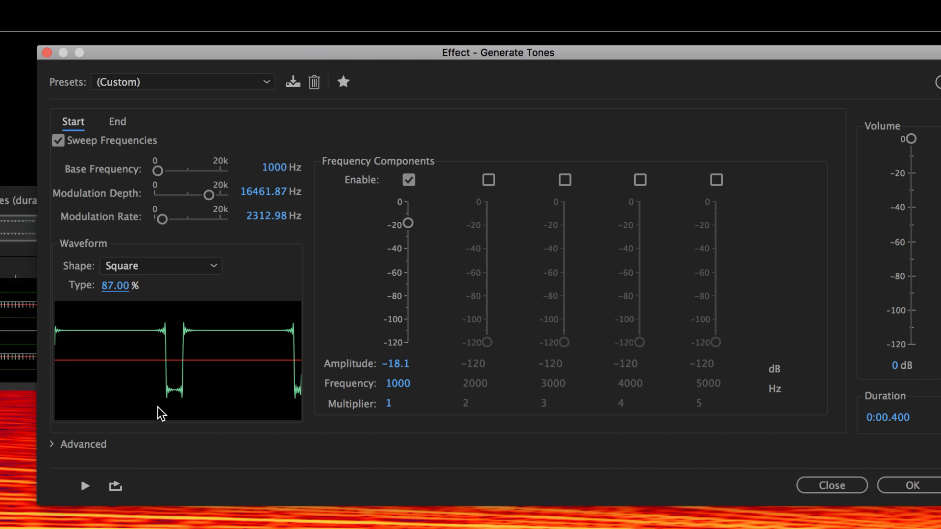
pyautogui.press('space')
pyautogui.moveTo(118, 294); pyautogui.dragTo(116, 268)
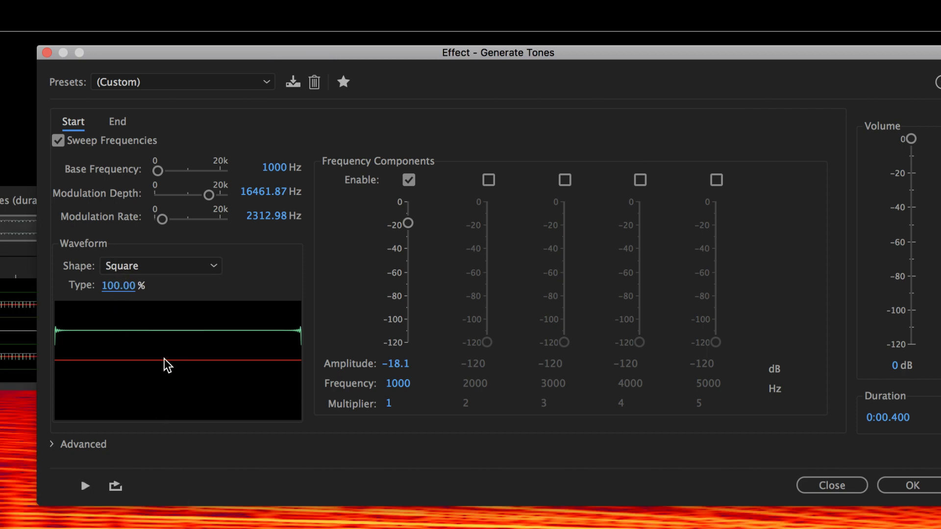
pyautogui.press('space')
# Set the square waveform's type to about 92%, preview the sound and generate the tone
pyautogui.moveTo(120, 293); pyautogui.dragTo(115, 293)
pyautogui.press('space')
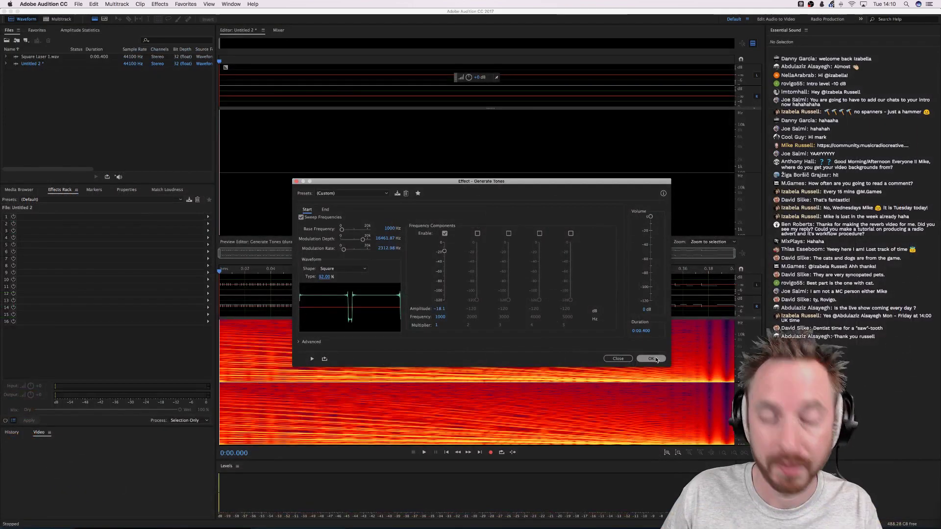
pyautogui.click(655, 358)
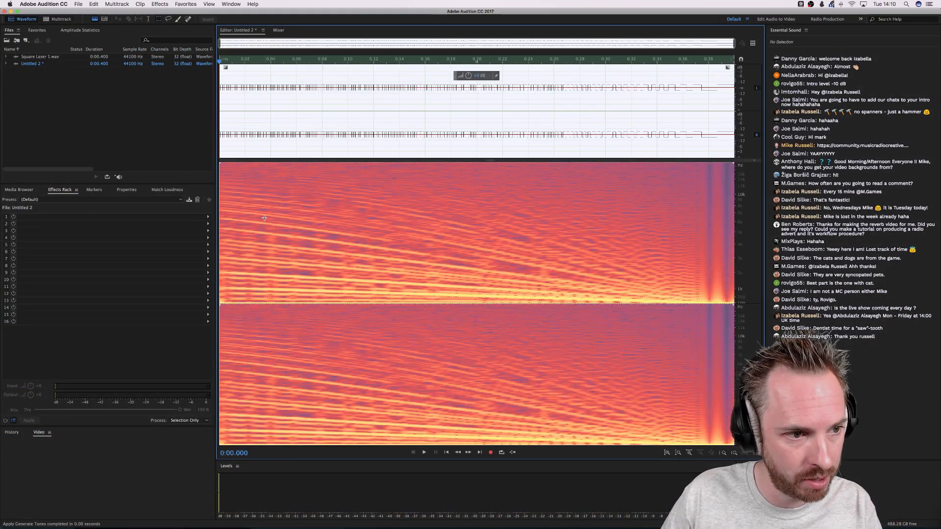
# Save the second generated tone in the Downloads folder as the Wave PCM file Square Laser 2.wav
pyautogui.press('super+shift+s')
pyautogui.write('Square ')
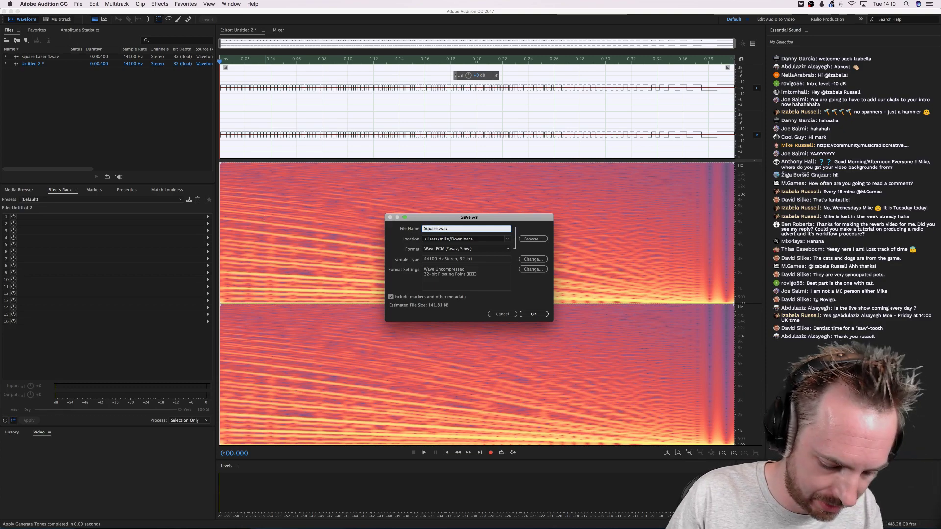
pyautogui.write('Laser 2')
pyautogui.press('Return')
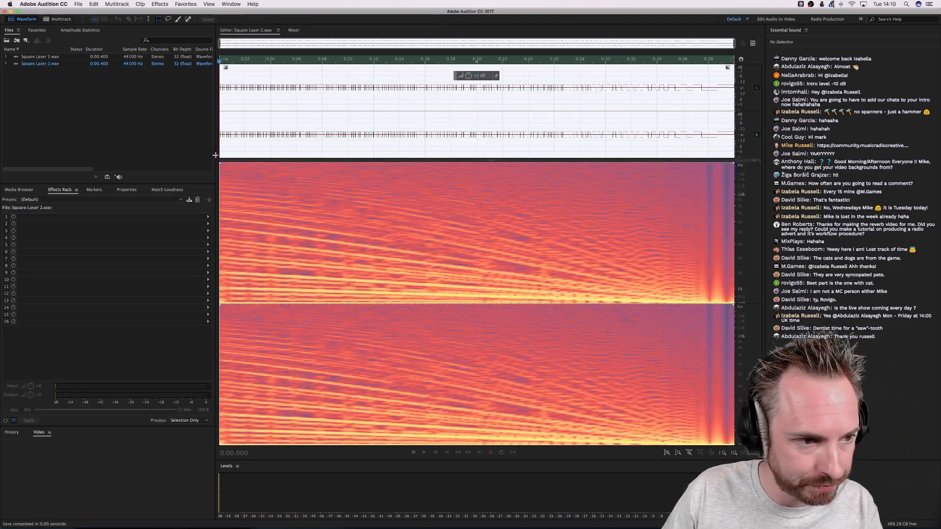
# Create a third audio file with the default settings and open Generate Tones for another laser variation
pyautogui.press('super+shift+n')
pyautogui.press('Return')
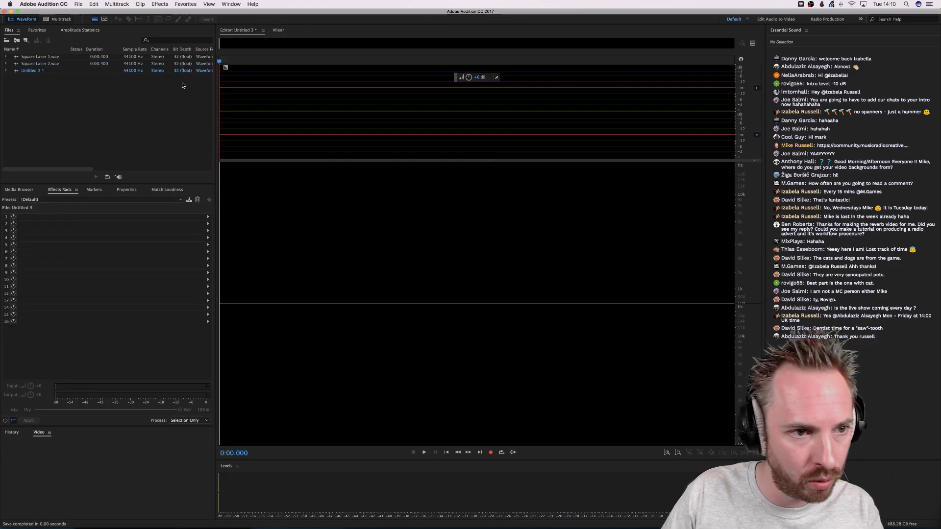
pyautogui.click(160, 4)
pyautogui.moveTo(231, 59)
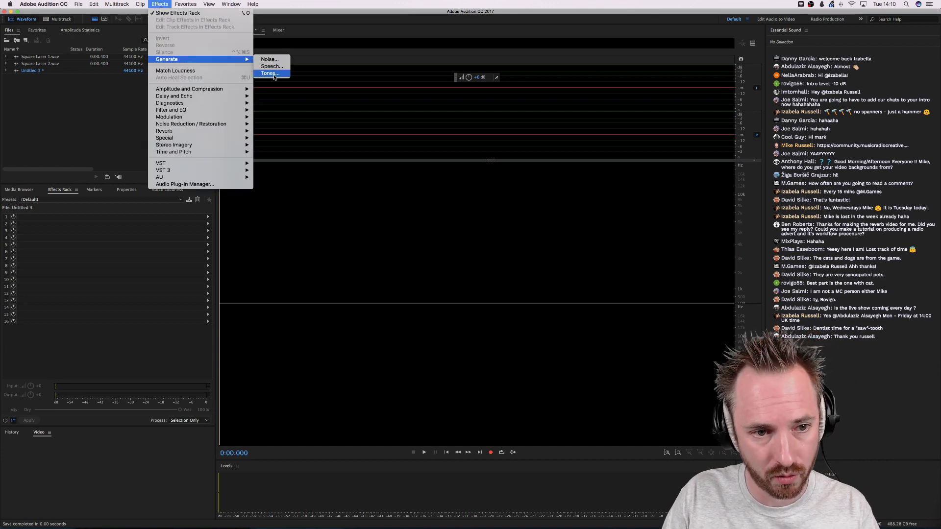
pyautogui.click(270, 74)
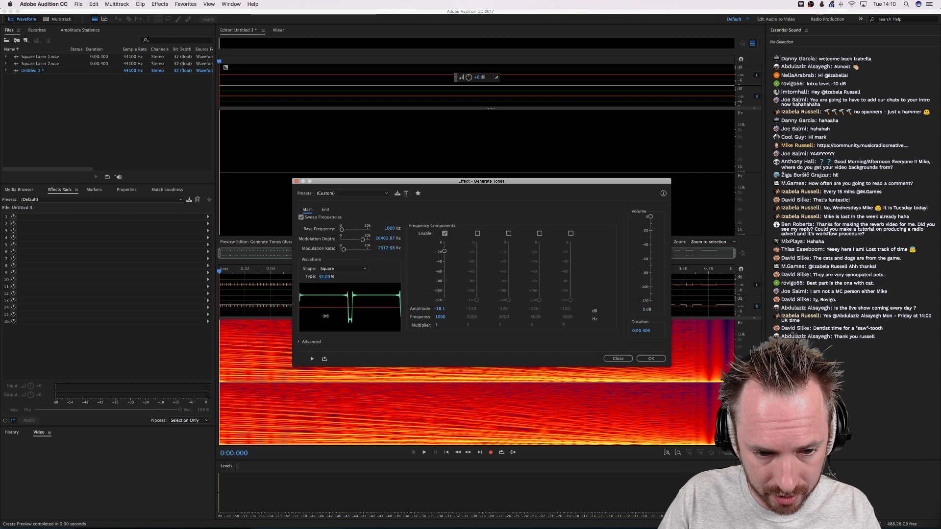
# Set the square waveform's type to 26% and the starting modulation rate to 8446.27 Hz, previewing the sound
pyautogui.moveTo(325, 300); pyautogui.dragTo(327, 319)
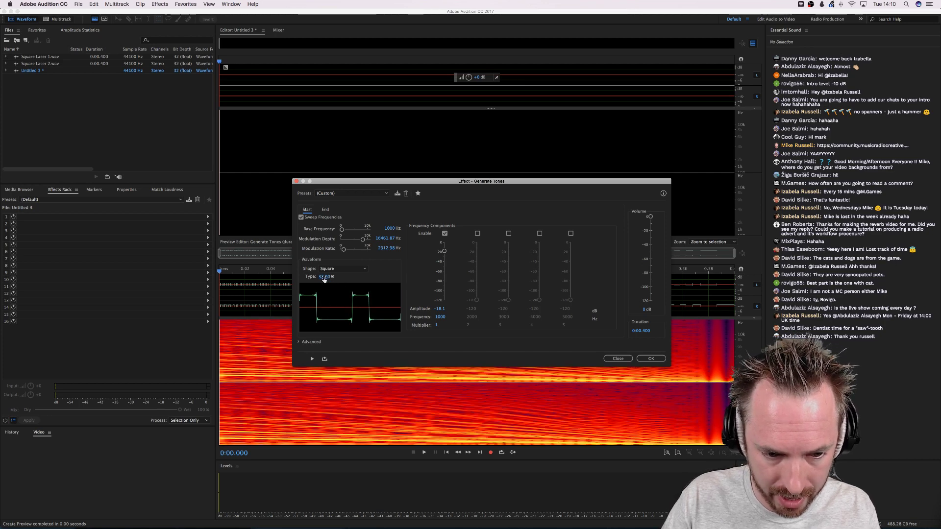
pyautogui.press('space')
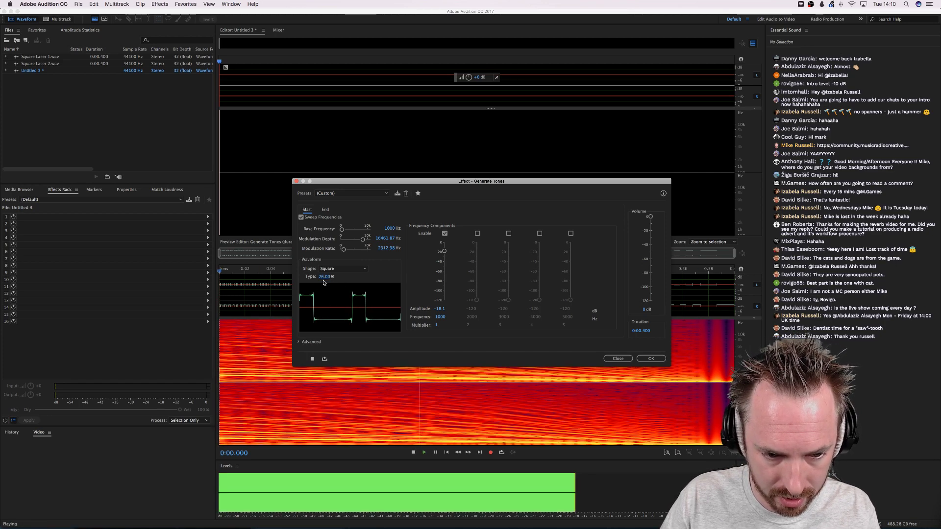
pyautogui.moveTo(324, 277); pyautogui.dragTo(320, 278)
pyautogui.click(352, 250)
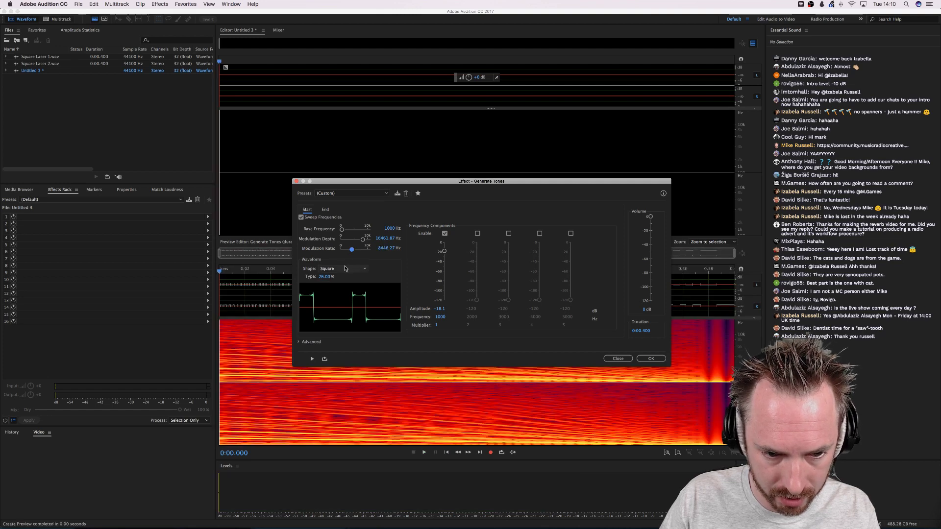
pyautogui.press('space')
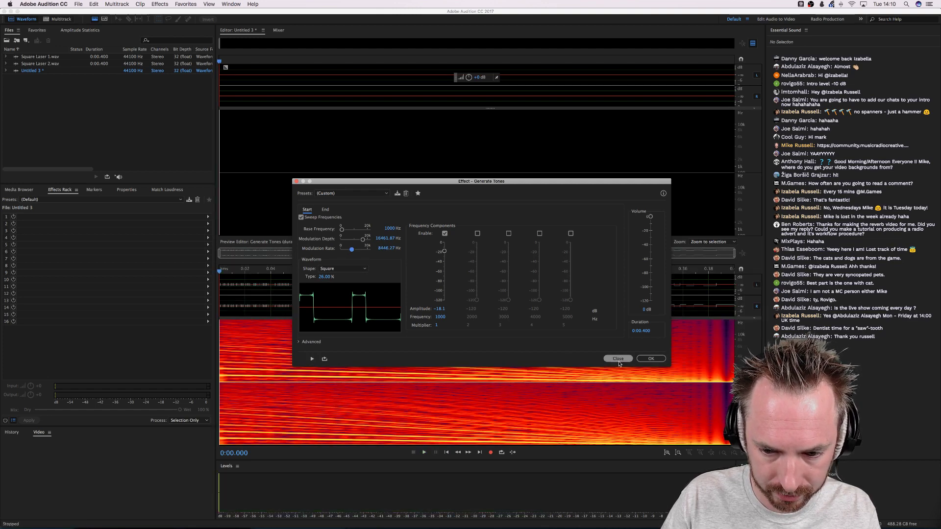
# Generate the third square-wave tone and save it in the Downloads folder as the Wave PCM file Square Laser 3.wav
pyautogui.click(651, 359)
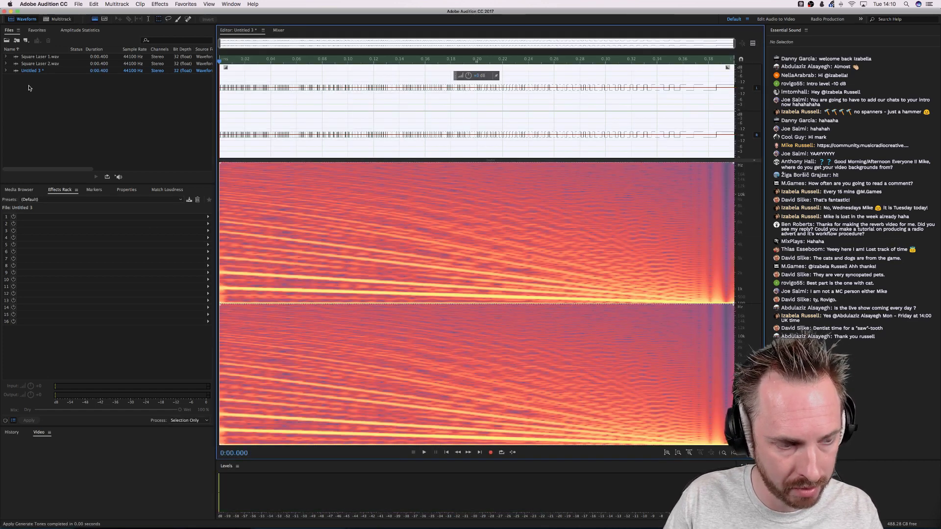
pyautogui.press('super+shift+s')
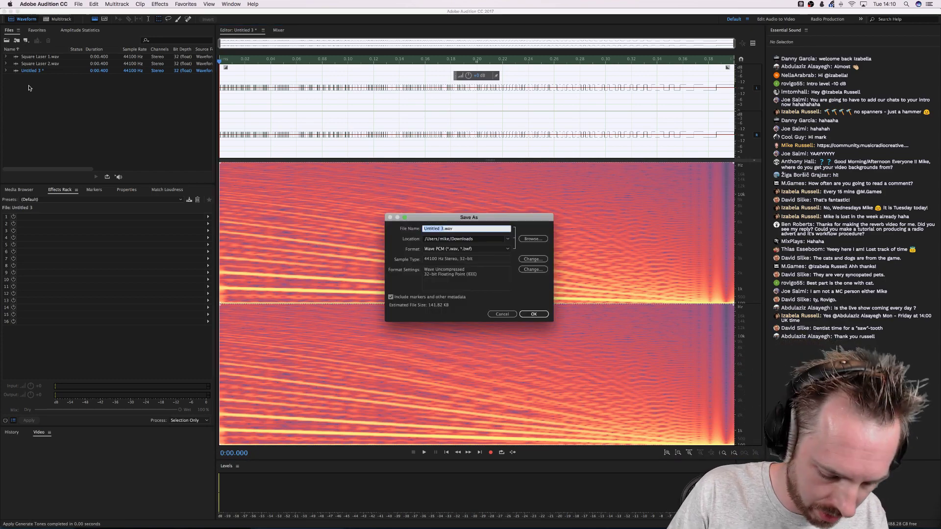
pyautogui.write('Square La')
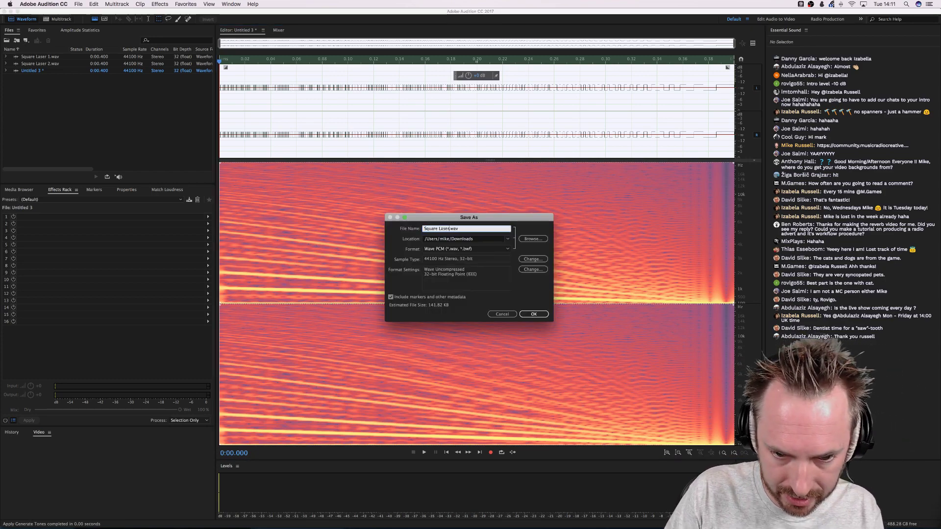
pyautogui.write('ser 3')
pyautogui.press('Return')
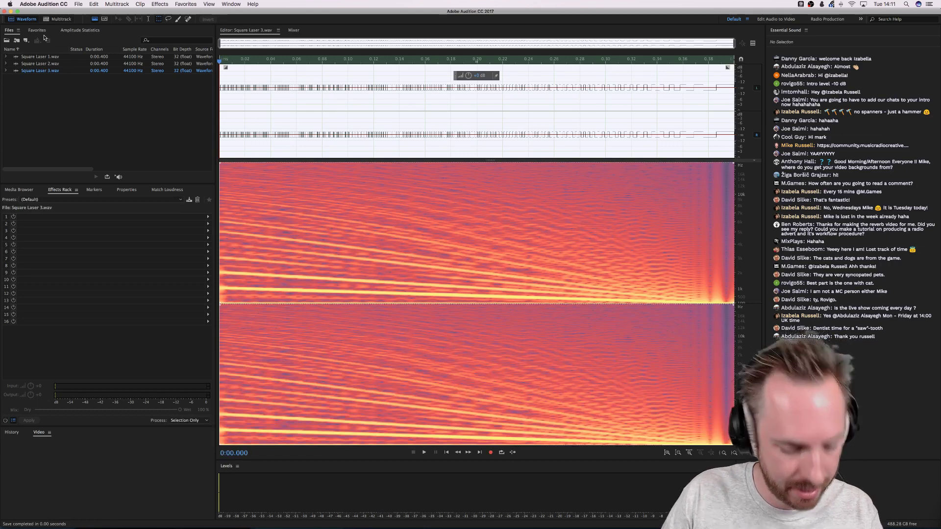
# Create a fourth audio file with the default settings and open Generate Tones for it
pyautogui.press('super+shift+n')
pyautogui.press('Return')
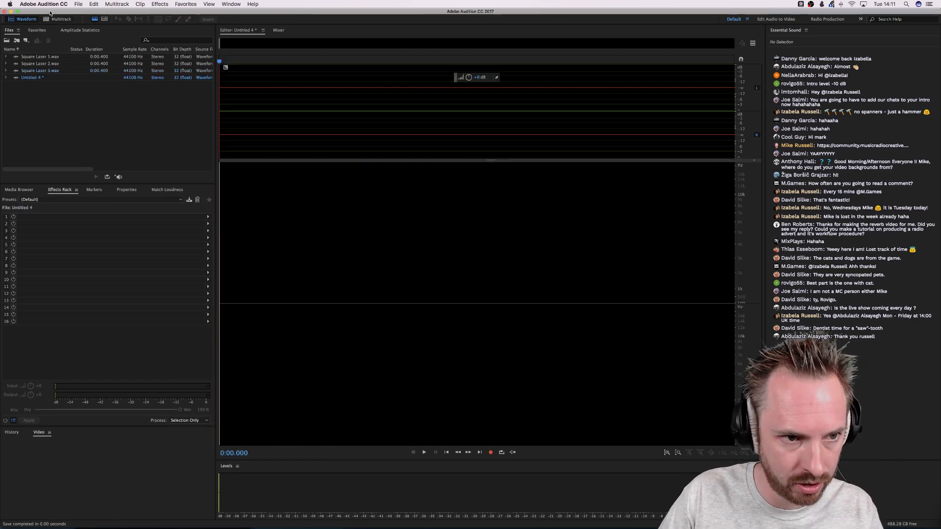
pyautogui.click(164, 4)
pyautogui.moveTo(221, 59)
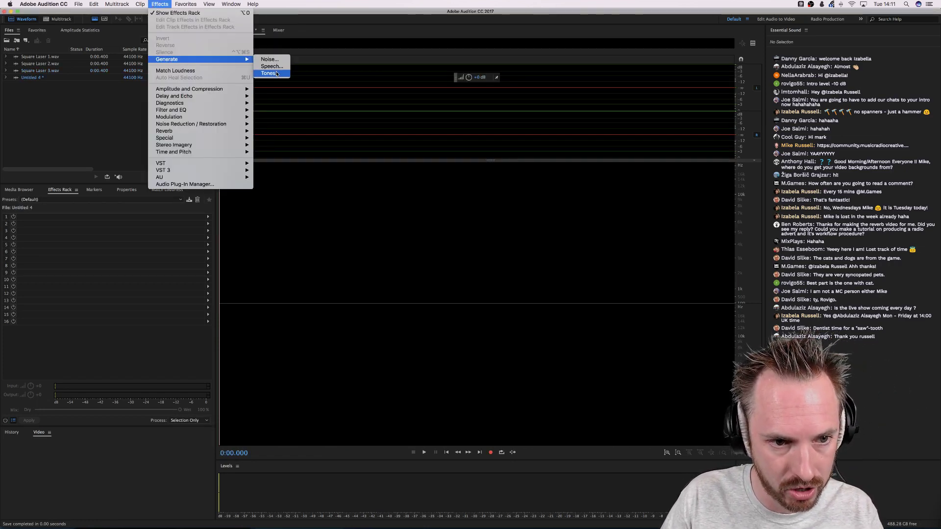
pyautogui.click(276, 73)
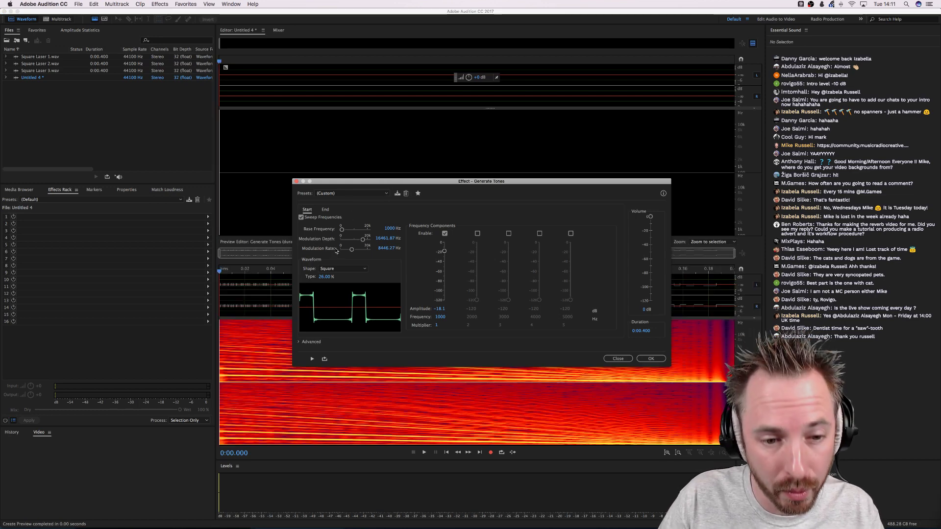
# Change the waveform shape to Triangle/Sawtooth, set its type to 100% and preview the sound
pyautogui.click(326, 268)
pyautogui.click(325, 280)
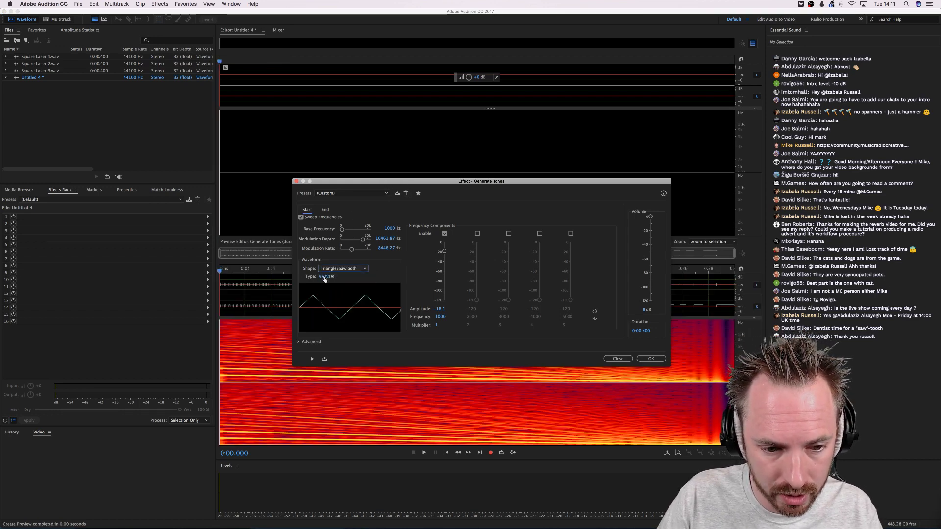
pyautogui.moveTo(323, 279); pyautogui.dragTo(343, 263)
pyautogui.press('space')
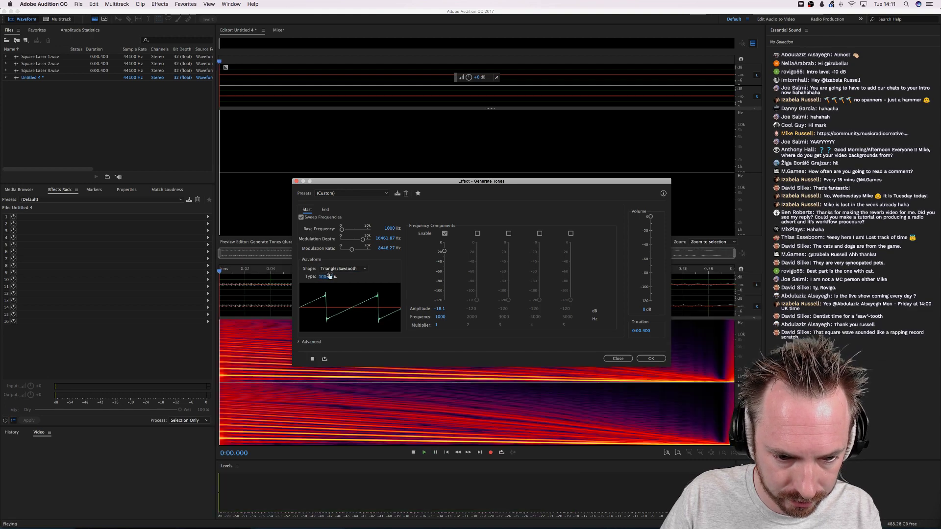
pyautogui.press('space')
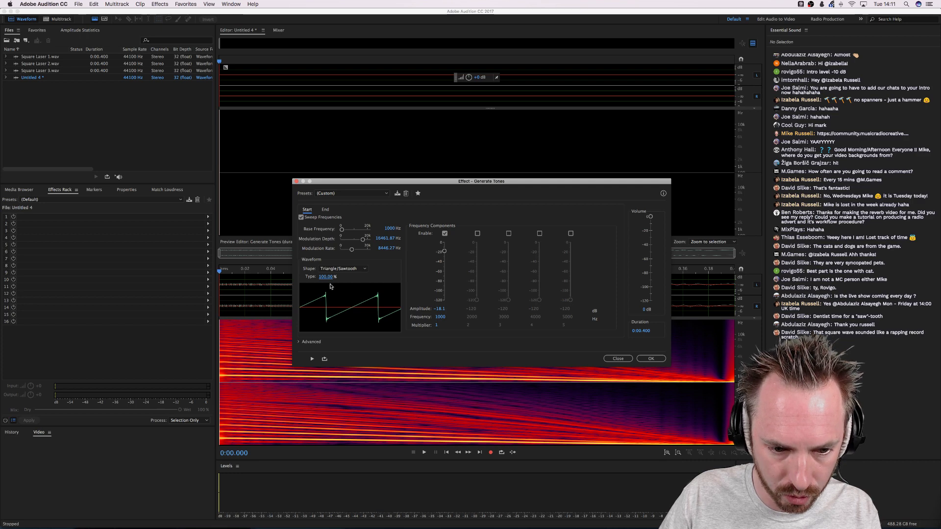
# Compare the sawtooth sound by previewing it with the type at 0% and again at 100%
pyautogui.moveTo(326, 278); pyautogui.dragTo(328, 365)
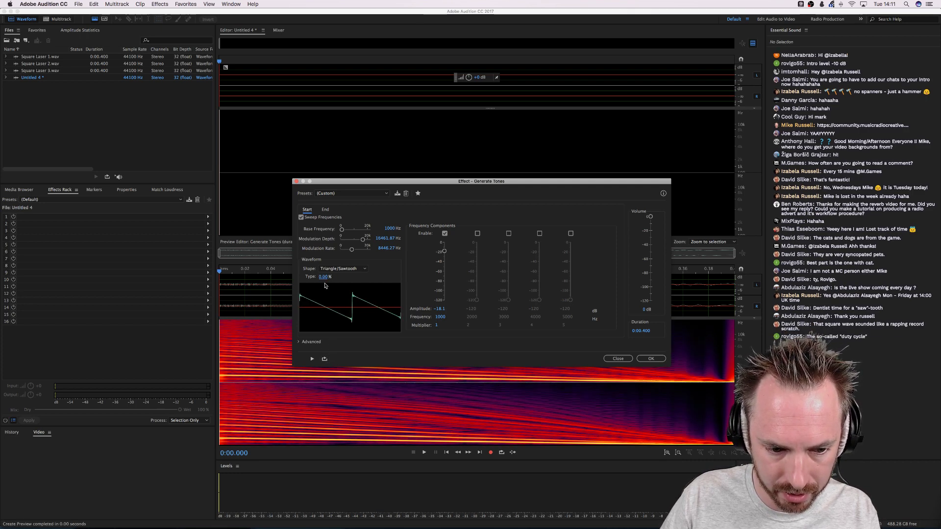
pyautogui.press('space')
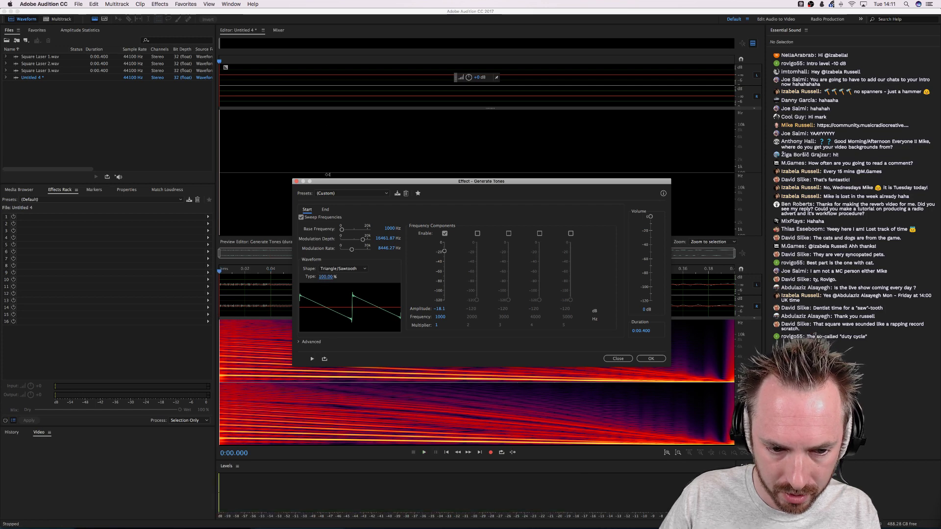
pyautogui.moveTo(325, 277); pyautogui.dragTo(319, 72)
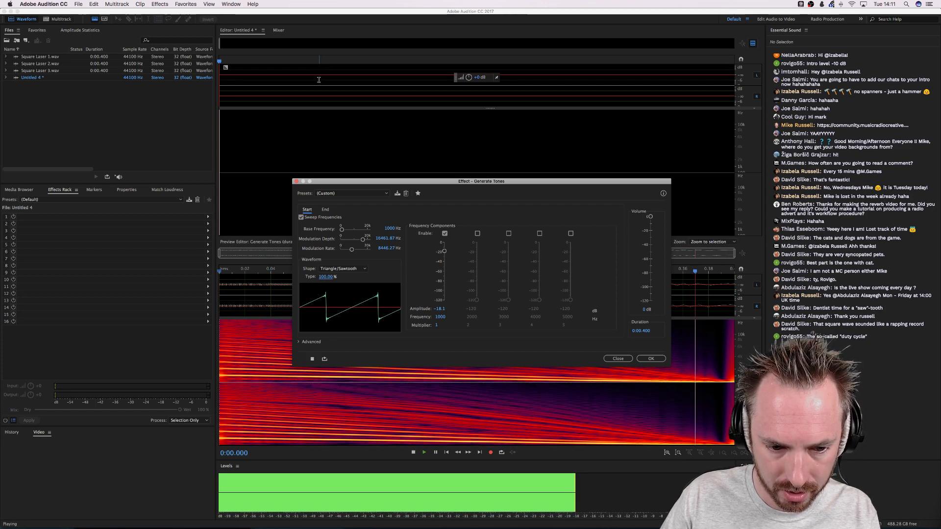
pyautogui.press('space')
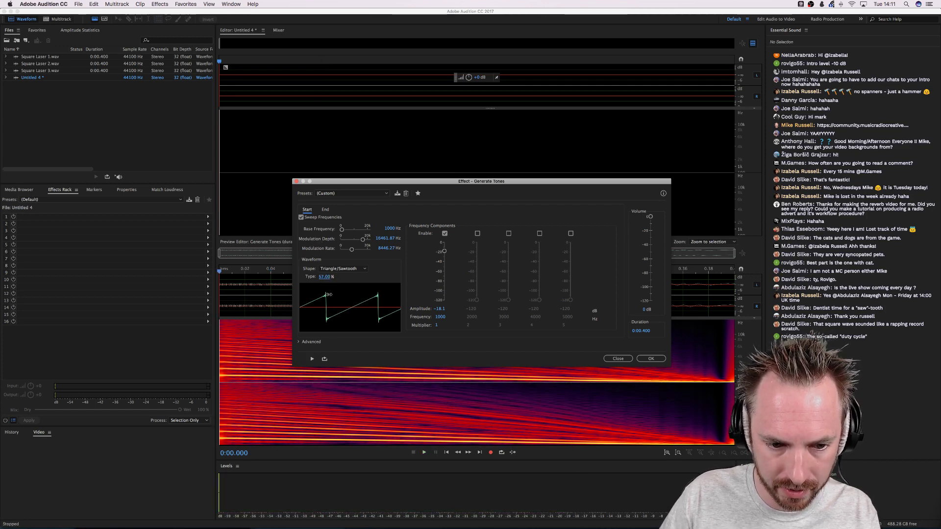
pyautogui.moveTo(328, 295); pyautogui.dragTo(368, 264)
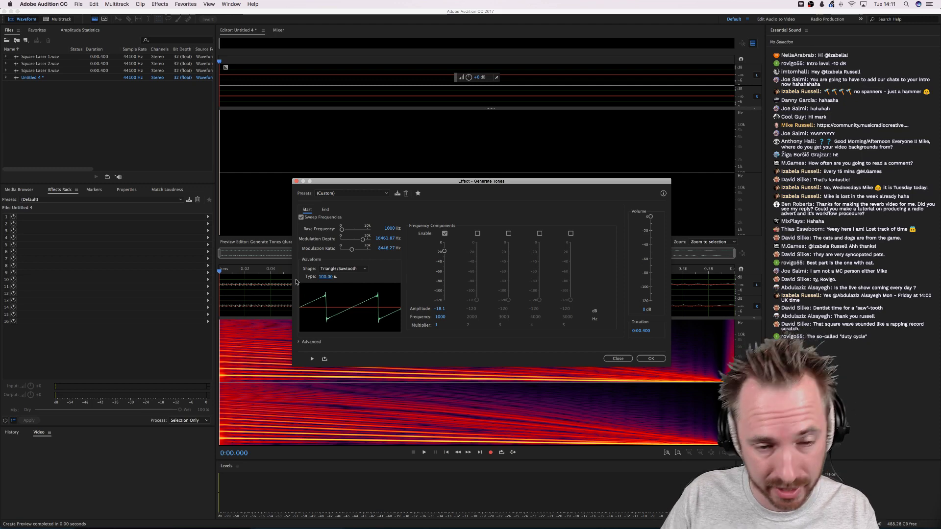
pyautogui.press('space')
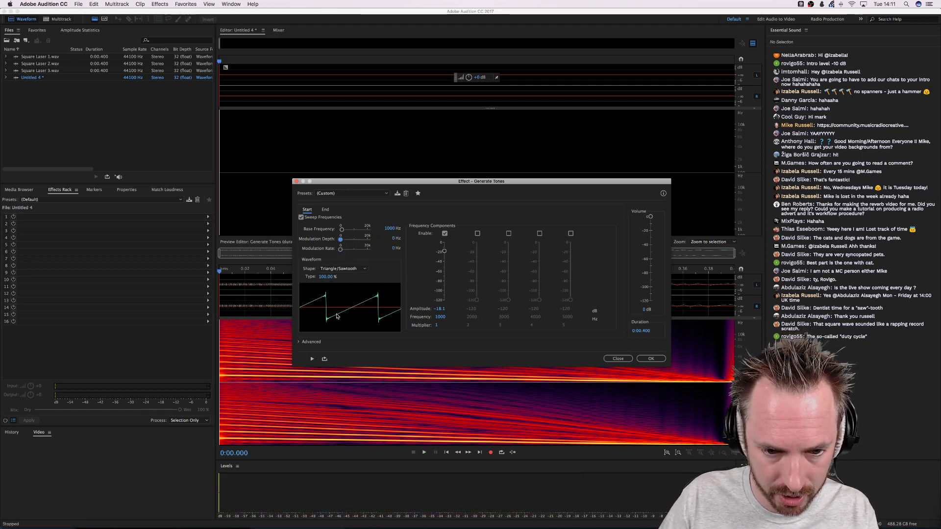
# Preview lower modulation settings and set the starting modulation depth to about 8723 Hz and the modulation rate to about 5689 Hz
pyautogui.press('space')
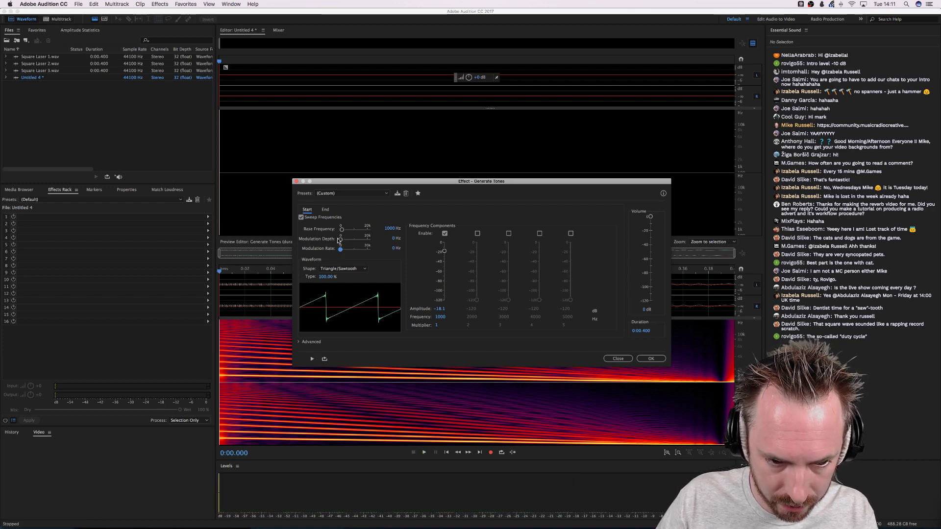
pyautogui.press('space')
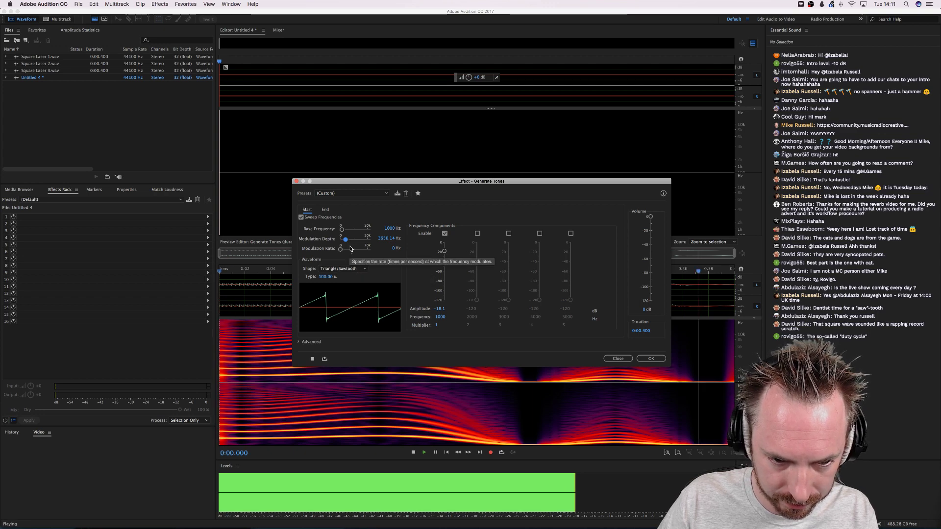
pyautogui.moveTo(345, 239); pyautogui.dragTo(348, 250)
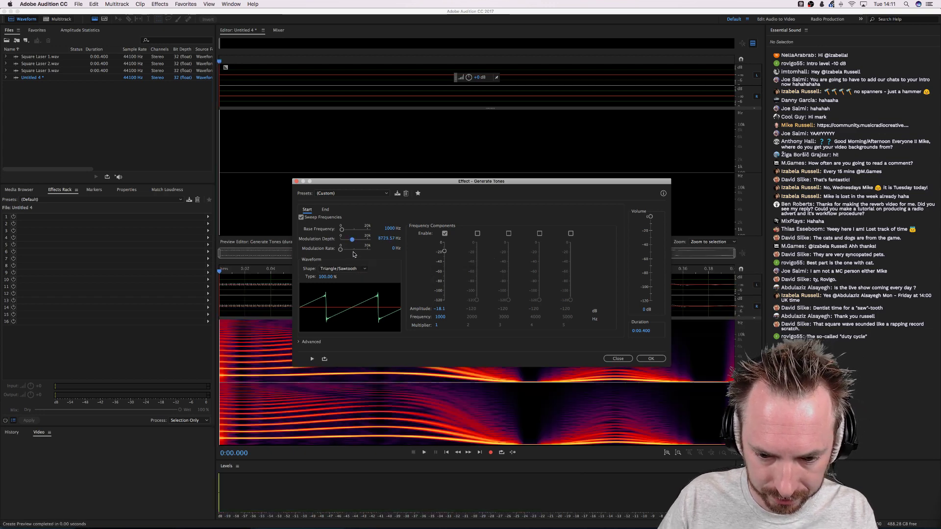
pyautogui.press('space')
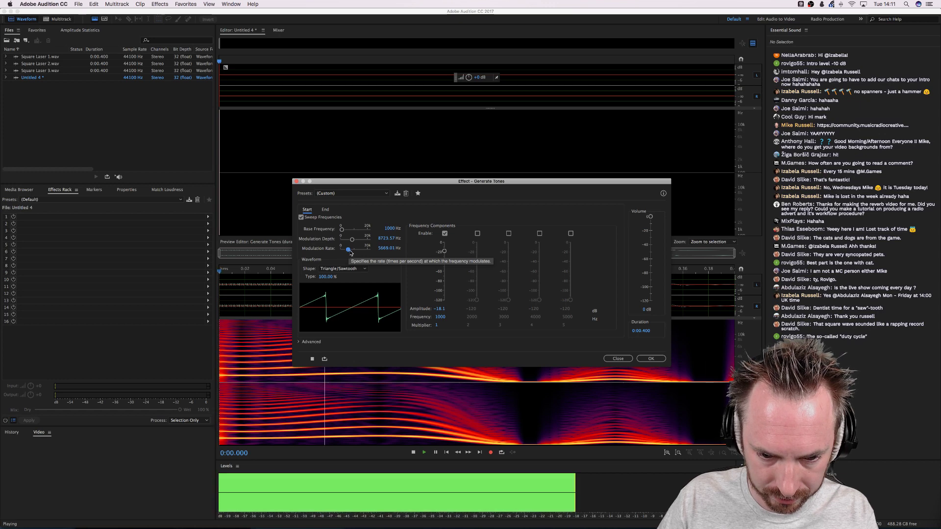
# Set the starting base frequency to 2000 Hz, preview the sound and generate the sawtooth tone
pyautogui.click(390, 228)
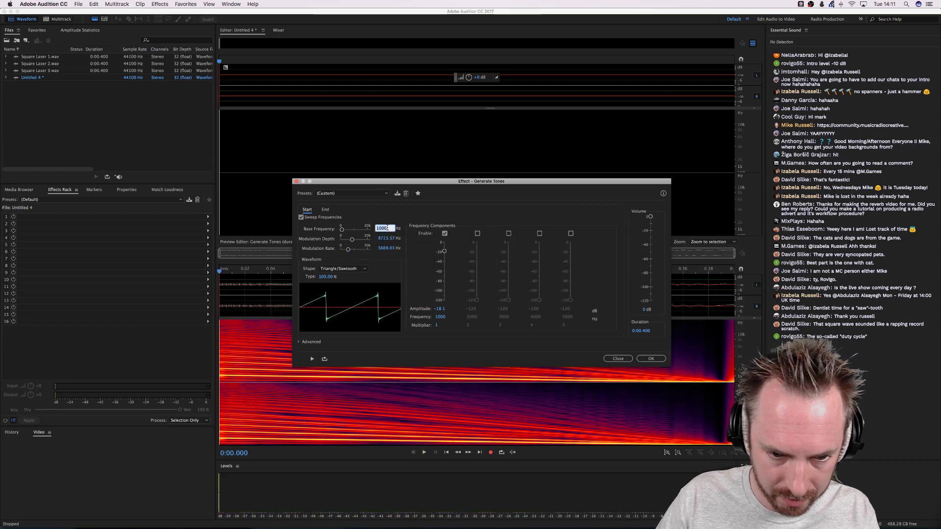
pyautogui.write('2000')
pyautogui.press('Return')
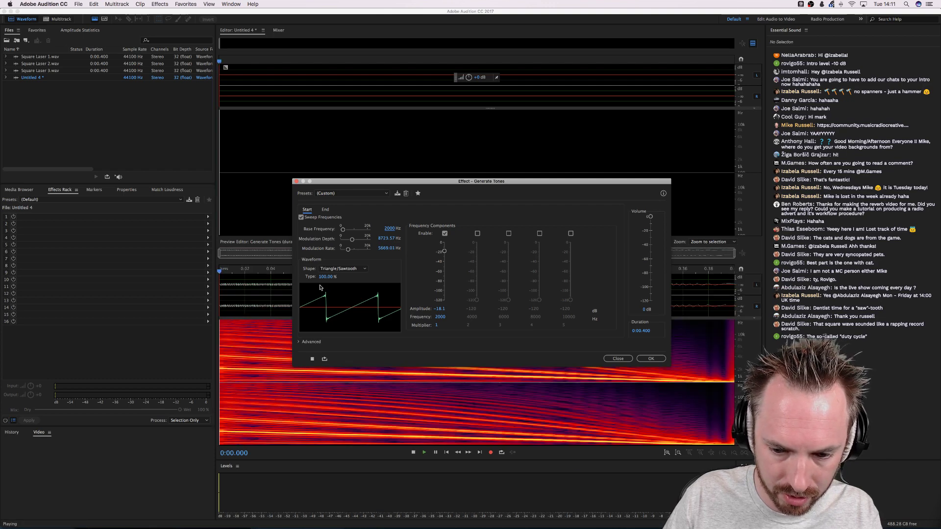
pyautogui.press('Return')
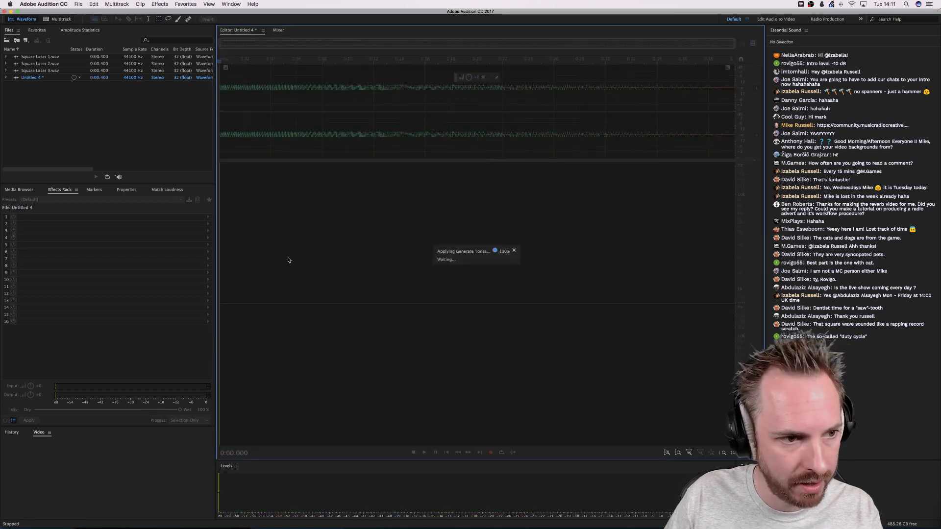
# Save the generated sawtooth tone in the Downloads folder as the Wave PCM file Sawtooth Laser 1.wav
pyautogui.press('super+shift+s')
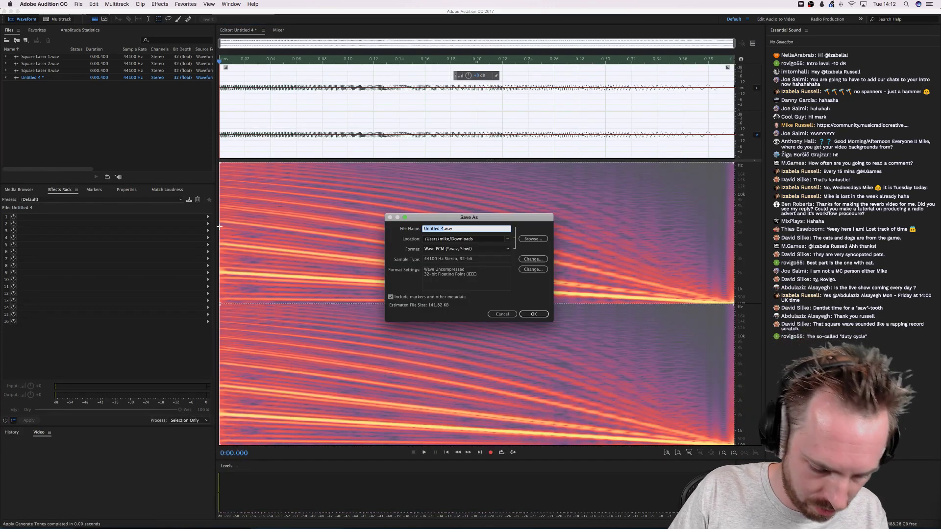
pyautogui.write('Sawtooth Laser 1')
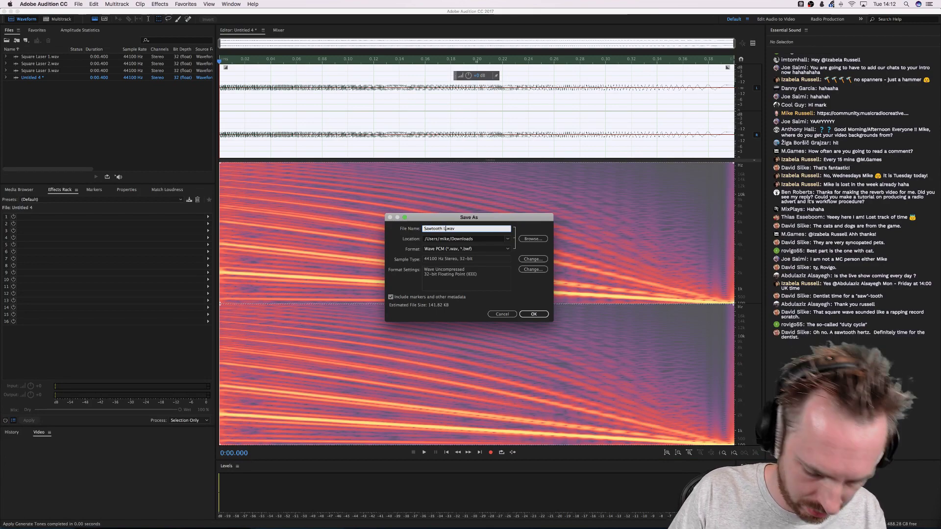
pyautogui.press('Return')
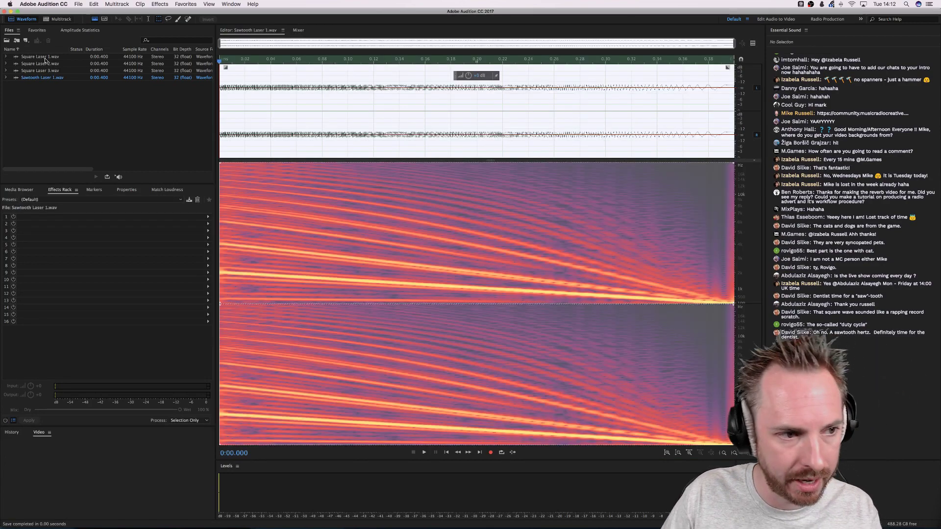
# Create a multitrack session named Lasers! from the MRC template in the Downloads folder and close it again
pyautogui.click(46, 19)
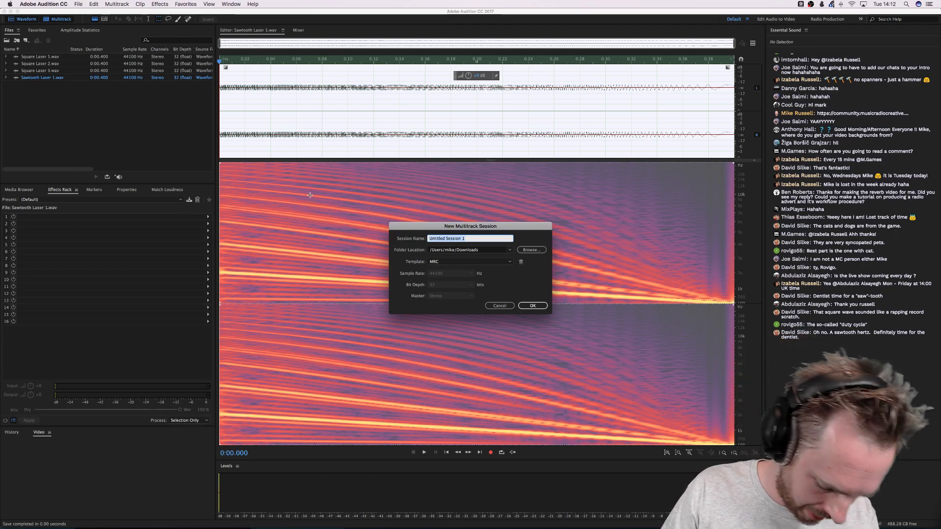
pyautogui.write('Lasers!')
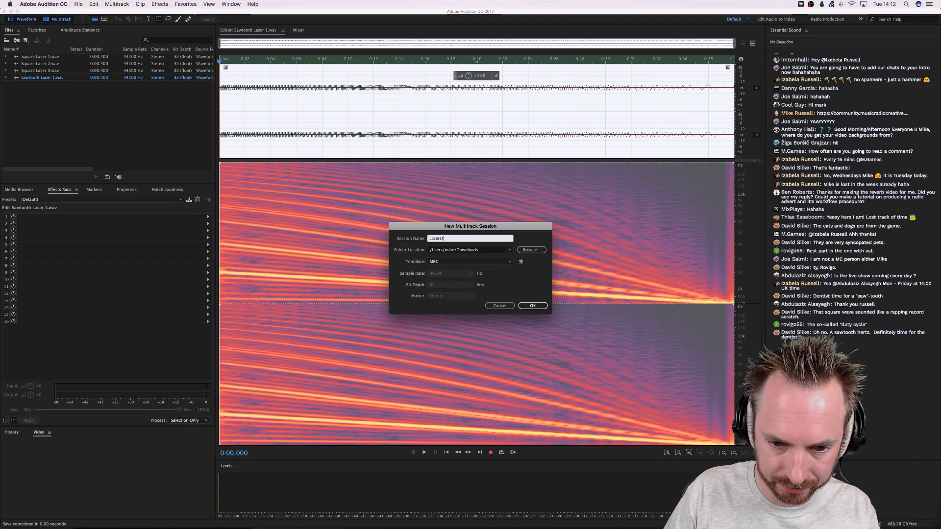
pyautogui.press('Return')
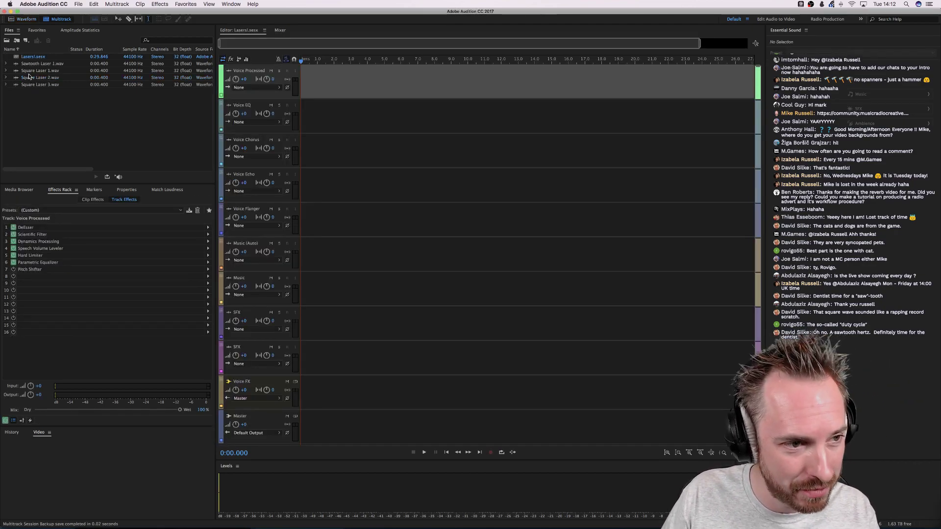
pyautogui.moveTo(29, 73); pyautogui.dragTo(35, 94)
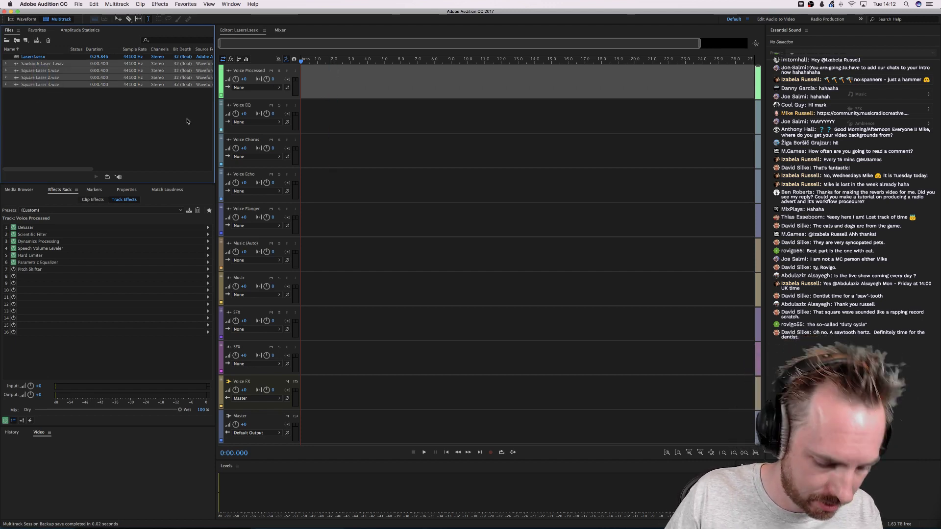
pyautogui.press('super+w')
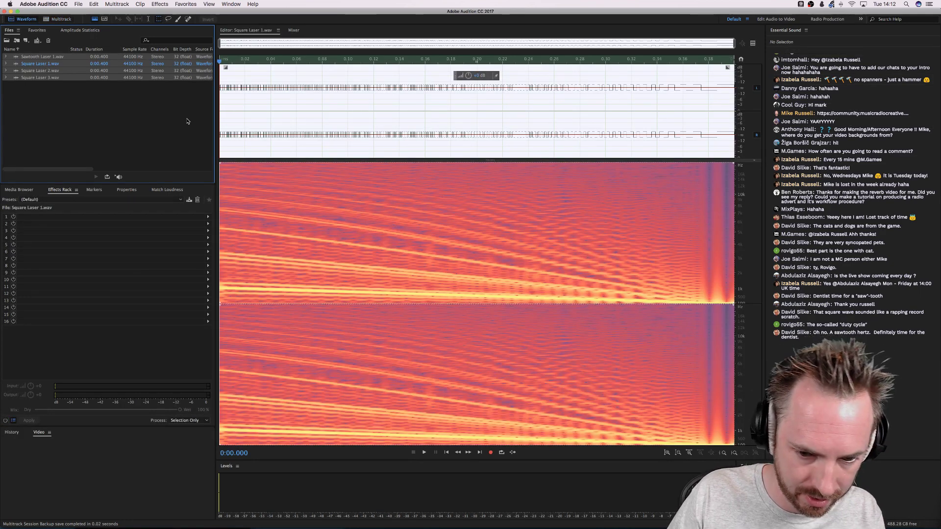
# Create a multitrack session named Lasers! in the Downloads folder without a template, overwriting the existing session file
pyautogui.press('super+n')
pyautogui.click(441, 261)
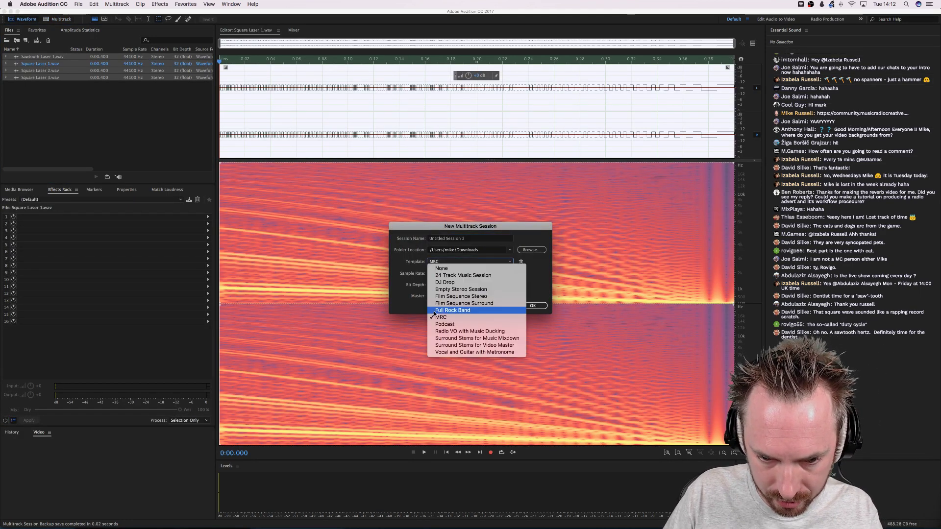
pyautogui.click(441, 268)
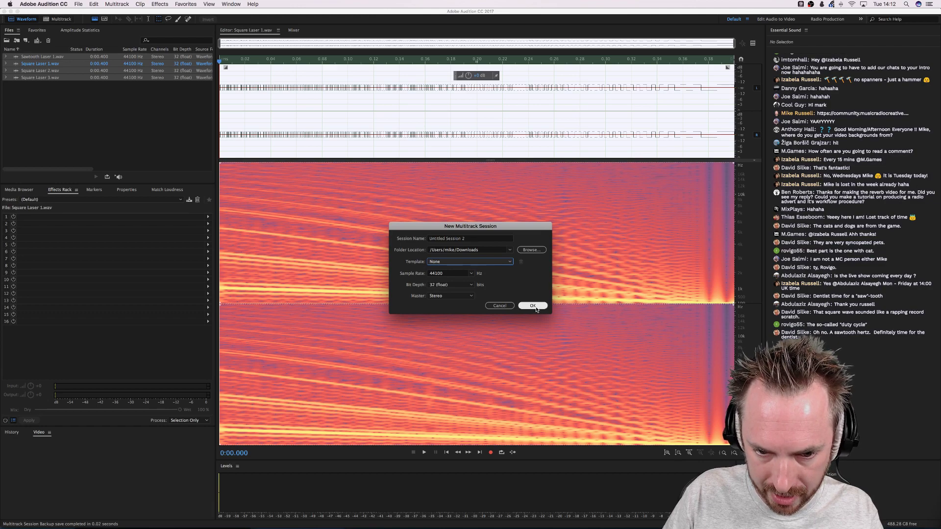
pyautogui.tripleClick(469, 240)
pyautogui.write('Las')
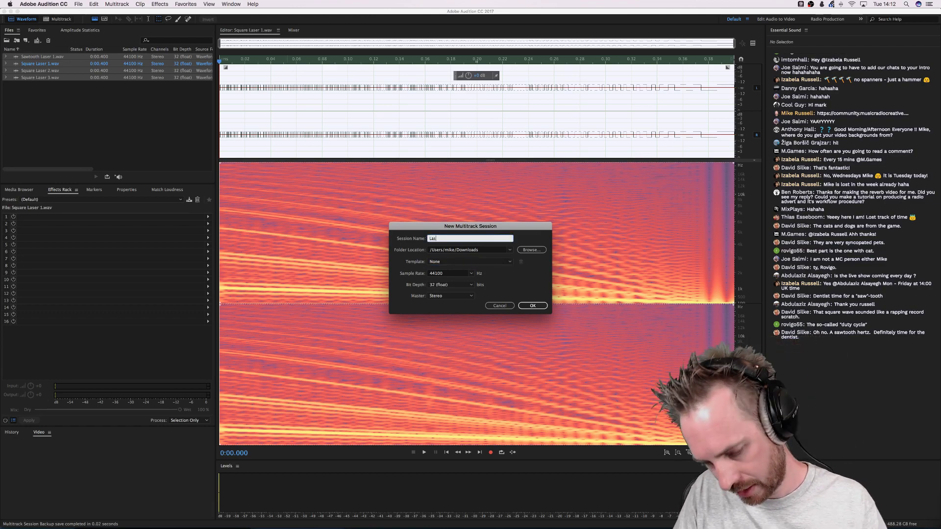
pyautogui.write('ers!')
pyautogui.press('Return')
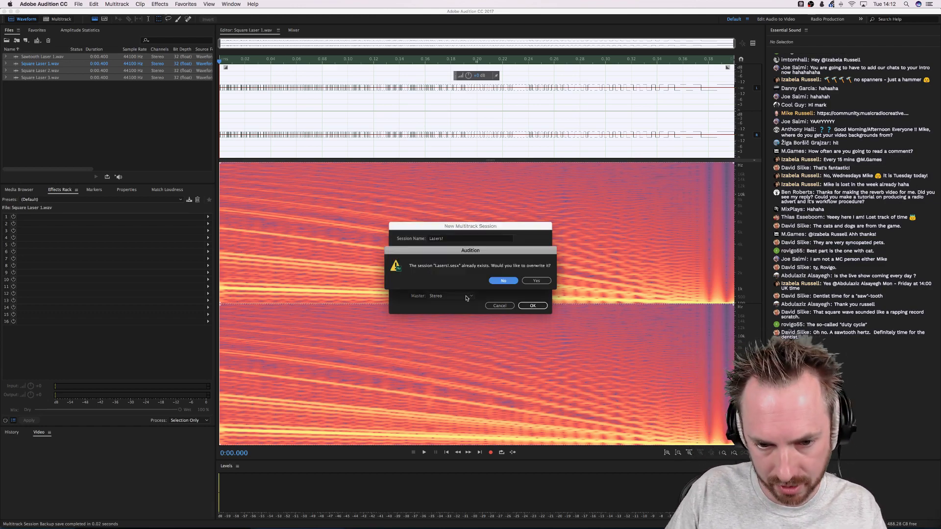
pyautogui.click(531, 283)
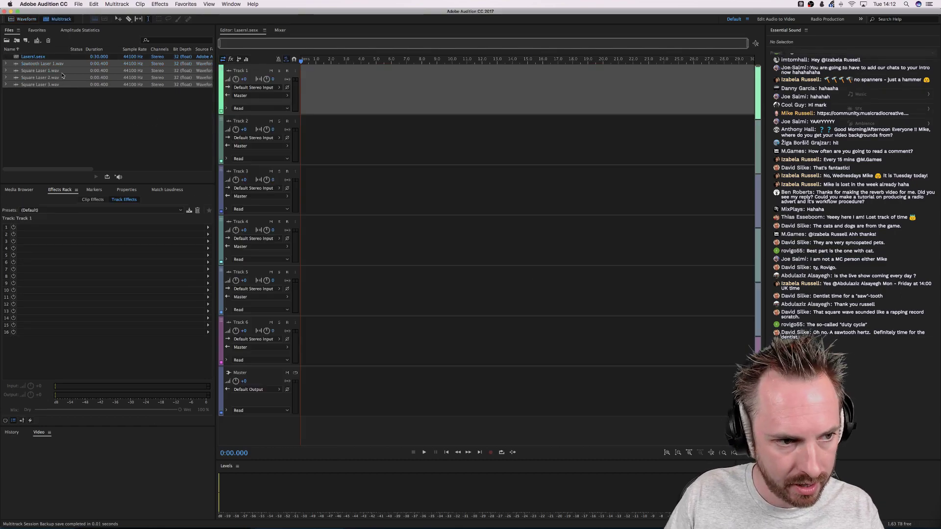
# Place the sawtooth laser and three square laser files at the session start, each on its own track from Track 1 to Track 4
pyautogui.moveTo(62, 75); pyautogui.dragTo(314, 69)
pyautogui.press('space')
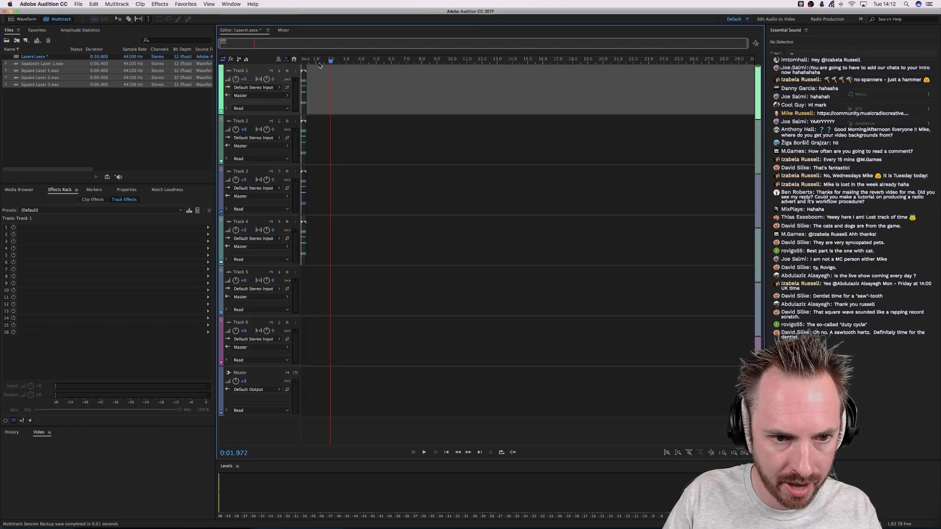
pyautogui.press('space')
pyautogui.scroll(5, 301, 58)
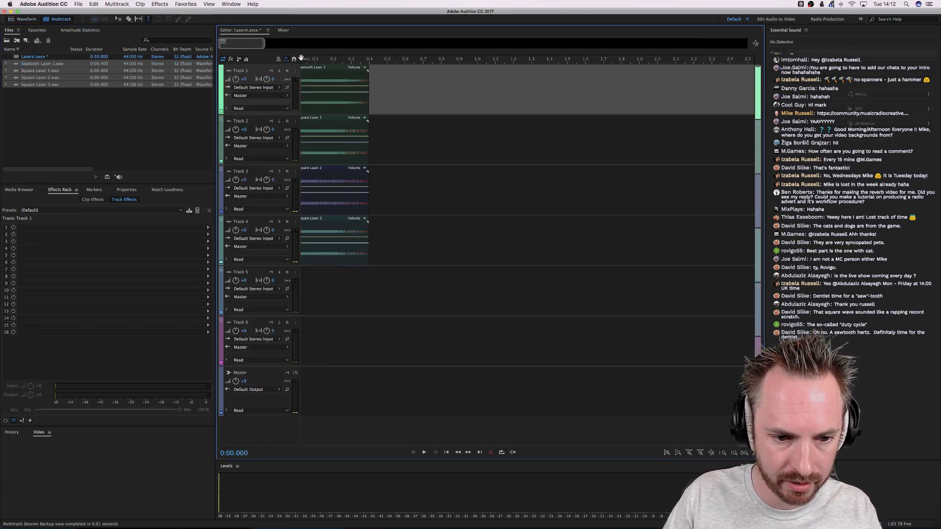
pyautogui.scroll(5, 301, 57)
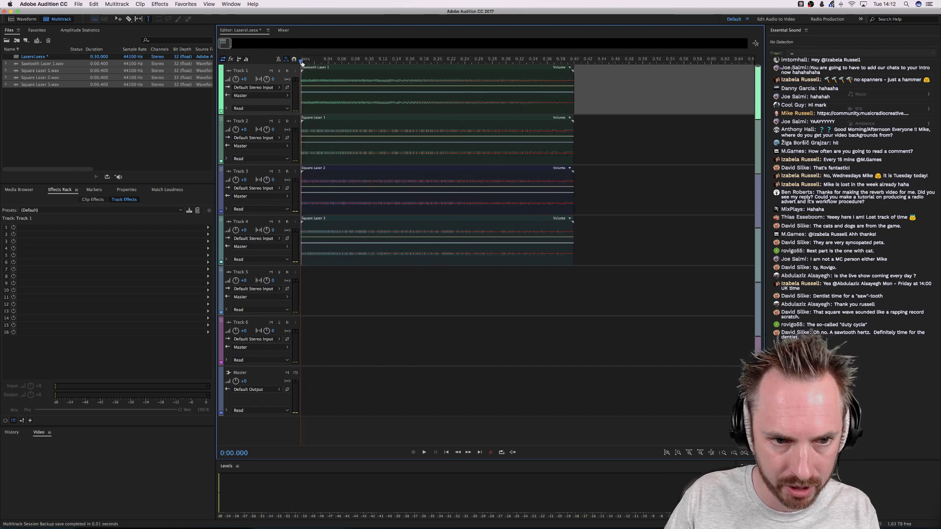
# Play back the four stacked laser clips together to hear the combined sound
pyautogui.press('space')
pyautogui.press('space')
pyautogui.press('space')
pyautogui.press('space')
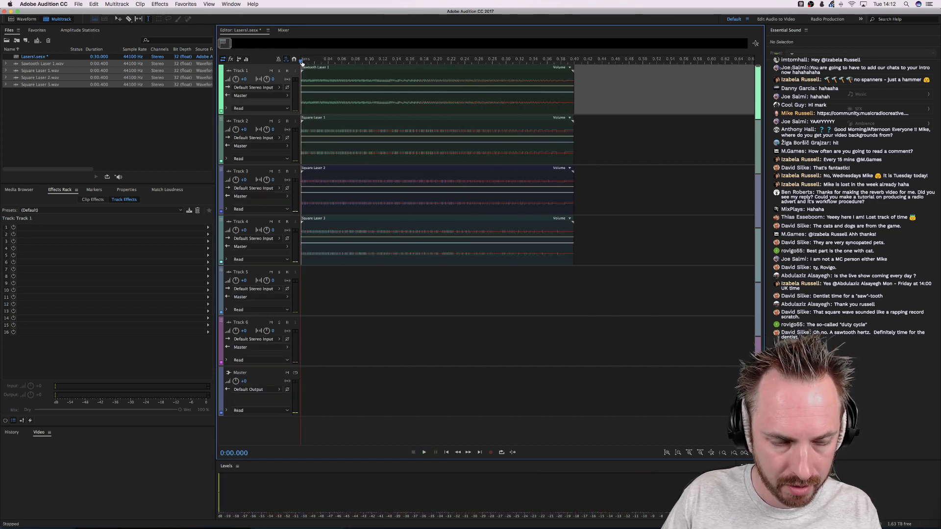
pyautogui.scroll(-1, 301, 61)
pyautogui.press('space')
pyautogui.press('space')
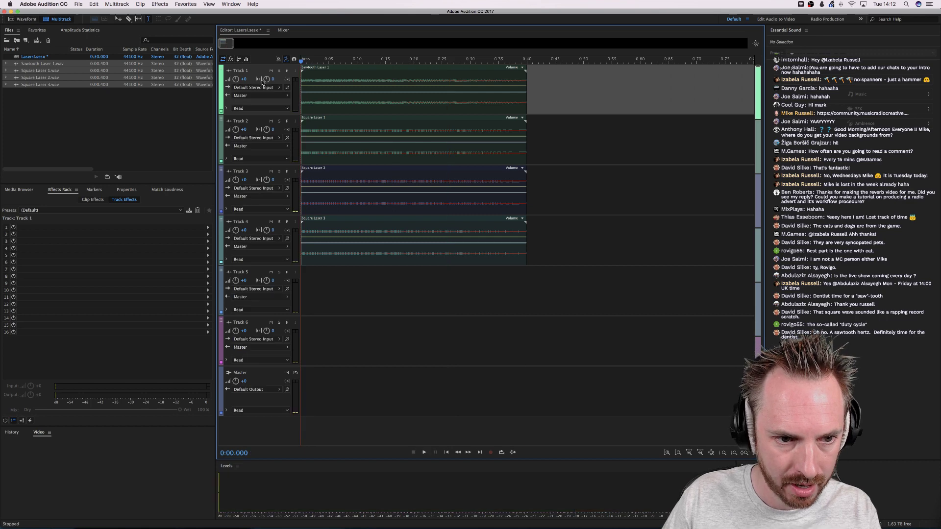
# Pan Track 1 to L84.3 and Track 2 to R100, and preview the mix
pyautogui.click(267, 128)
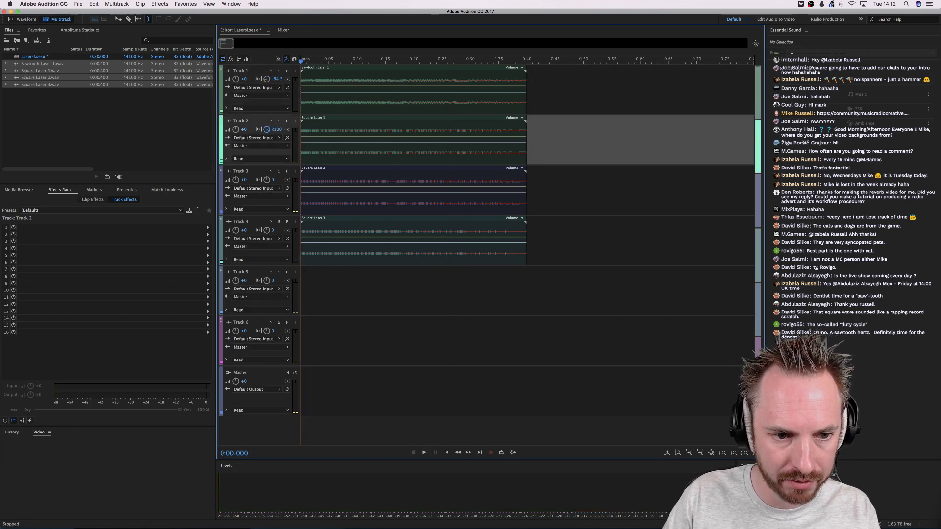
pyautogui.press('space')
pyautogui.press('space')
# Pan Track 3 to about L32.8 and Track 4 to about R41.3, previewing the mix after each change
pyautogui.click(267, 180)
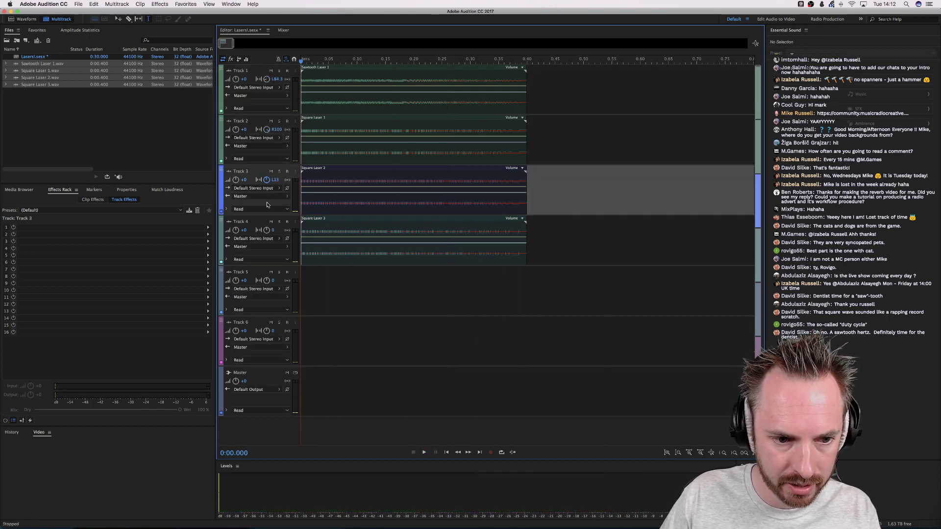
pyautogui.press('space')
pyautogui.press('space')
pyautogui.moveTo(269, 226)
pyautogui.mouseDown()
pyautogui.moveTo(265, 198)
pyautogui.moveTo(265, 240)
pyautogui.mouseUp()
pyautogui.press('space')
pyautogui.press('space')
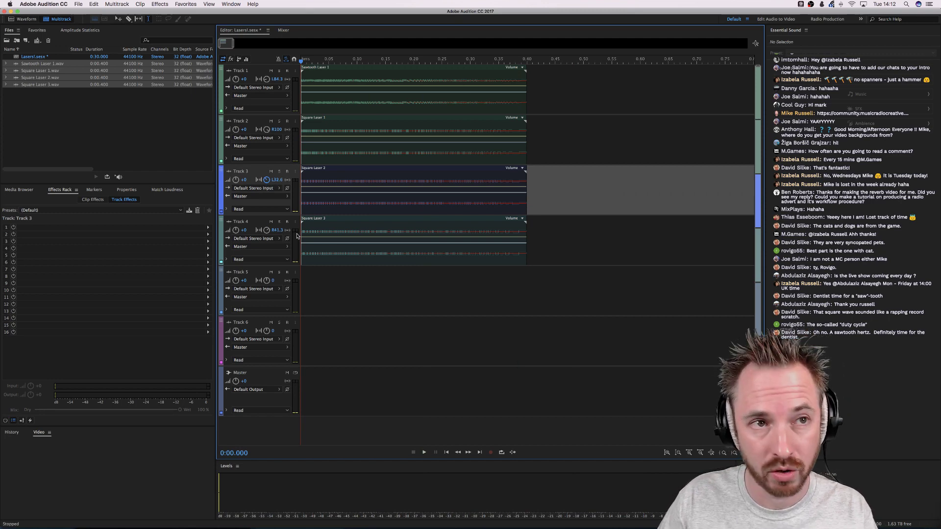
# Replay the panned laser mix and fine-tune the pan of Track 4 to about R42.3
pyautogui.press('space')
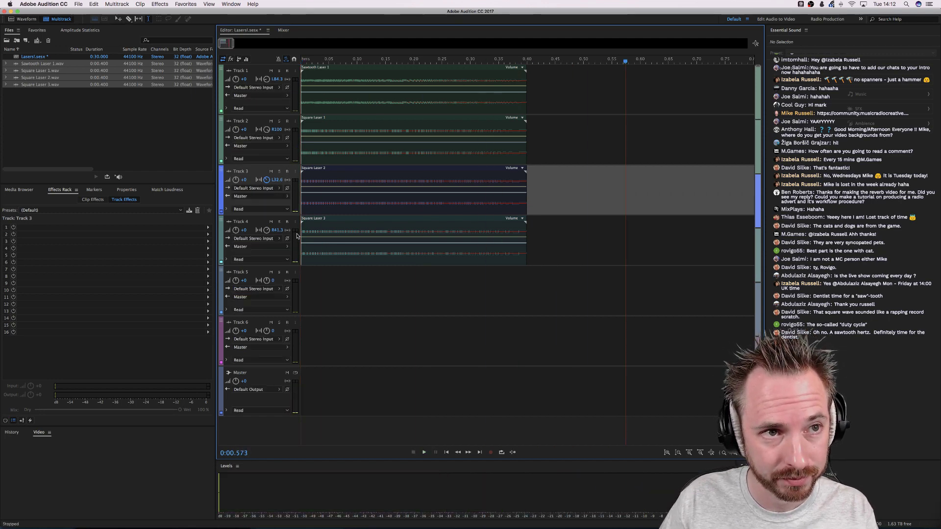
pyautogui.press('space')
pyautogui.press('space')
pyautogui.press('space')
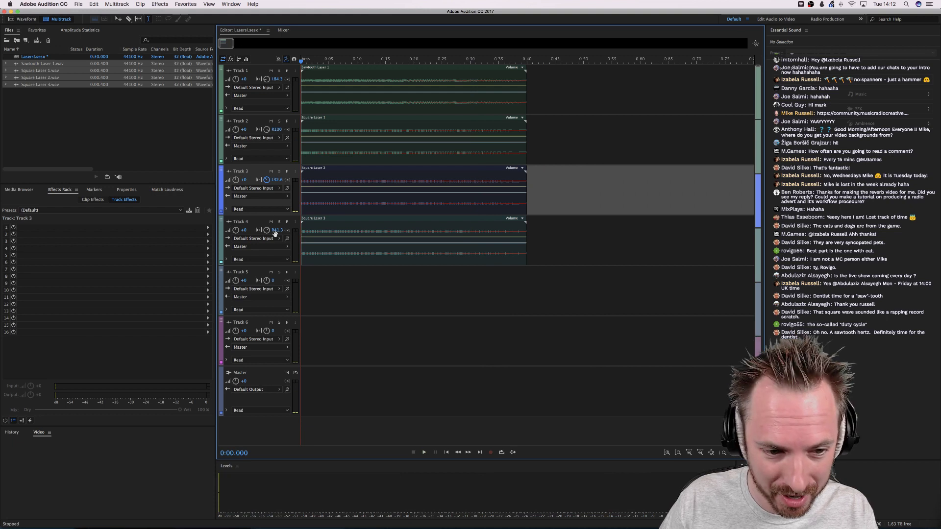
pyautogui.moveTo(267, 232); pyautogui.dragTo(267, 232)
pyautogui.press('space')
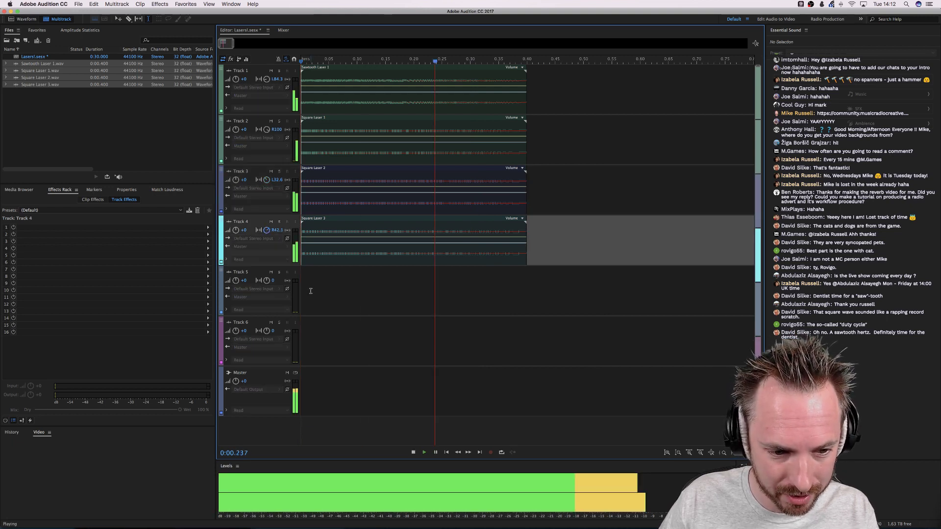
pyautogui.press('space')
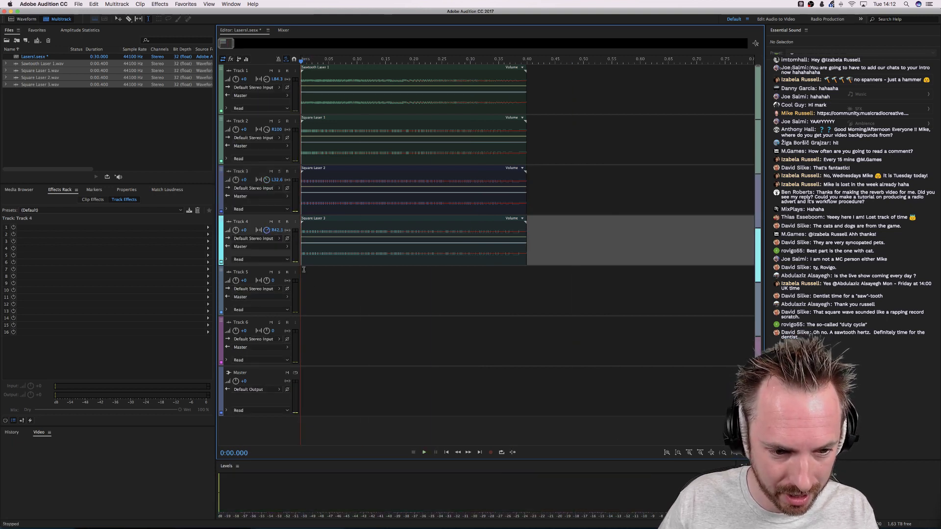
# Route the output of Track 1 to a newly added bus and send Track 2 to the same bus
pyautogui.click(277, 98)
pyautogui.moveTo(362, 126)
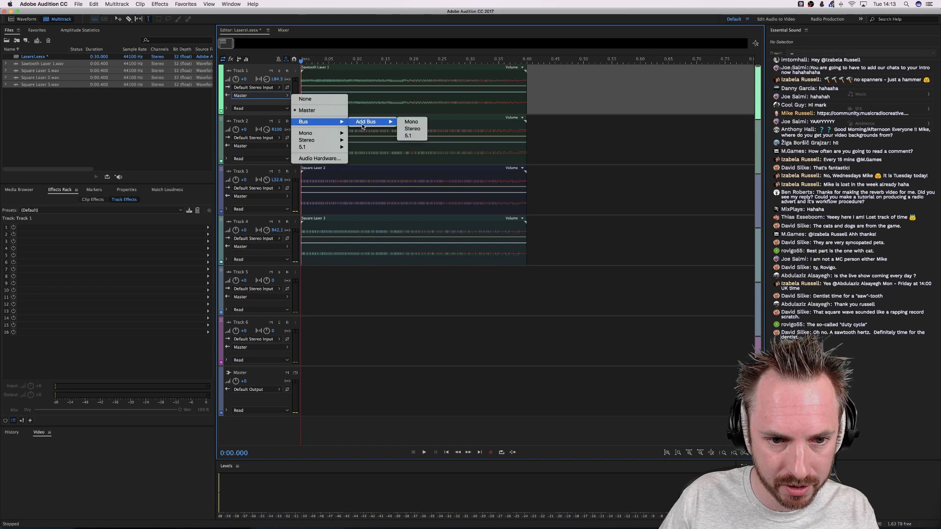
pyautogui.click(405, 122)
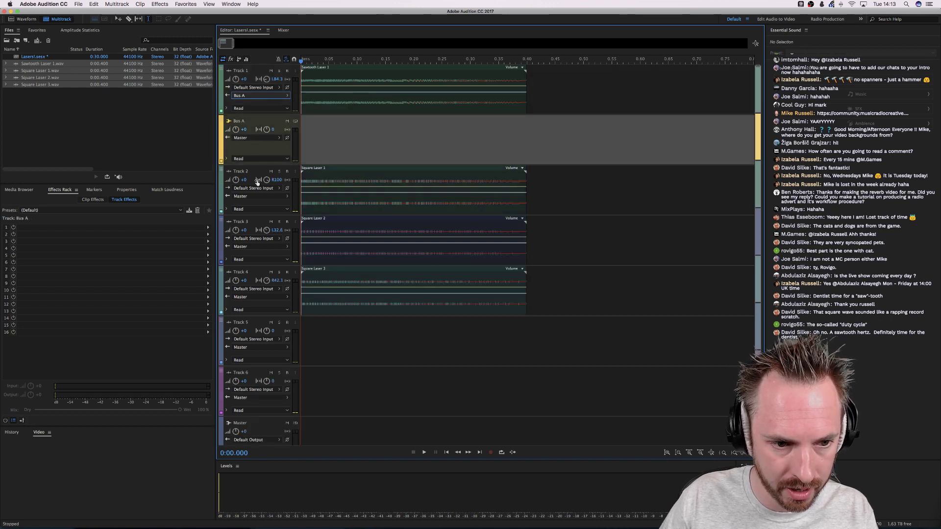
pyautogui.click(256, 195)
pyautogui.moveTo(334, 222)
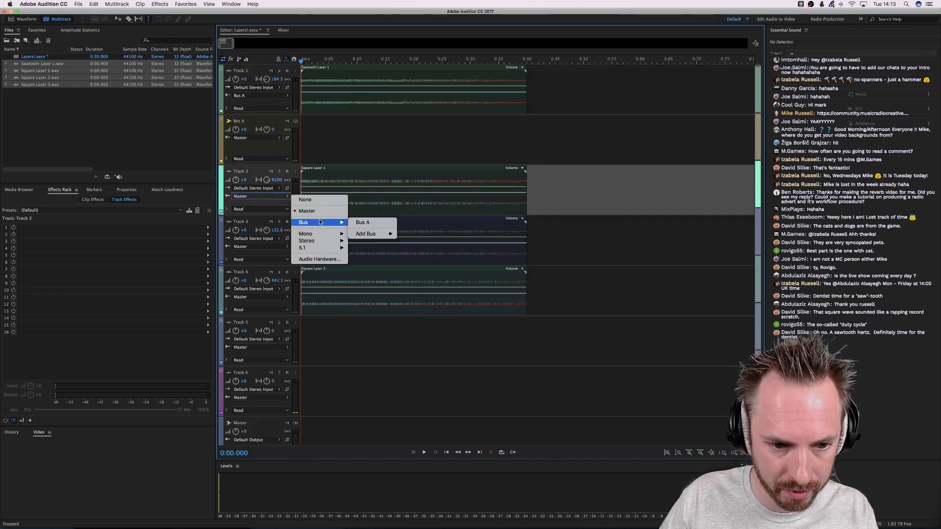
pyautogui.click(368, 223)
# Rename the new bus track as Master Laser
pyautogui.click(241, 120)
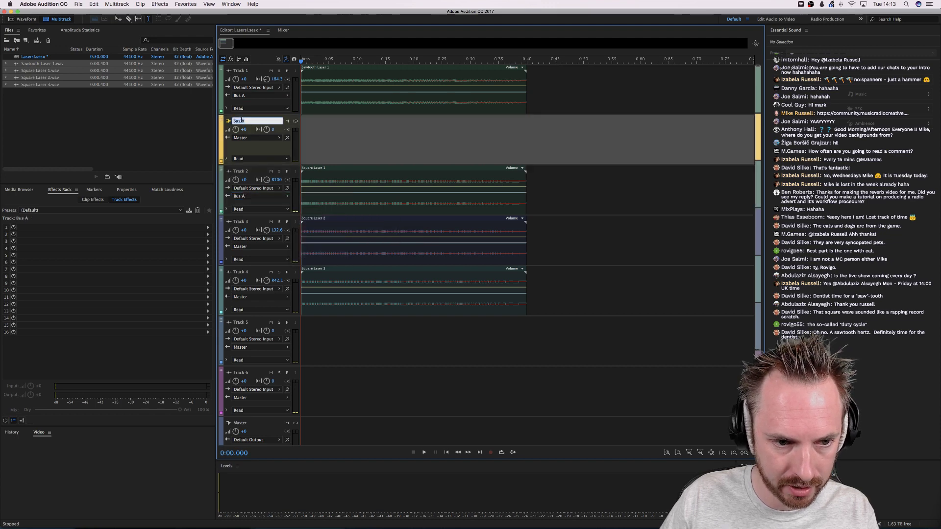
pyautogui.write('Master L')
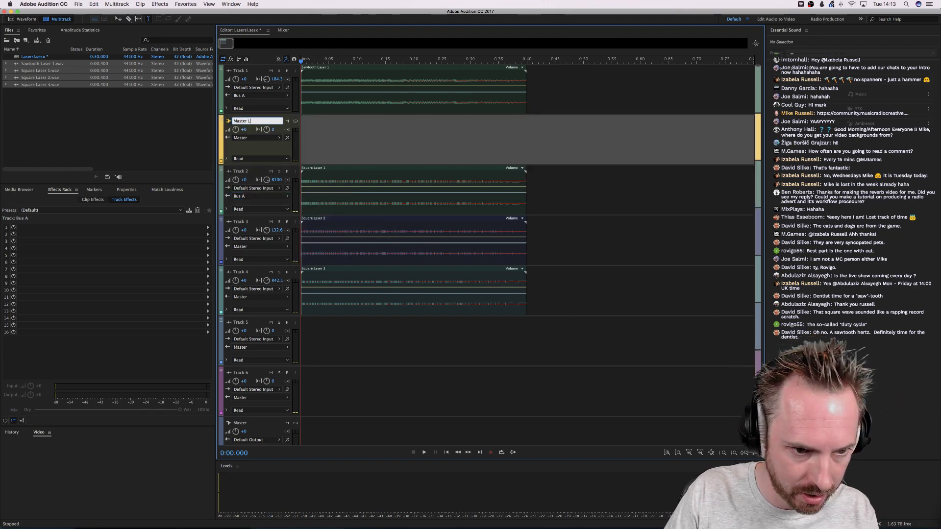
pyautogui.write('aser')
pyautogui.press('Return')
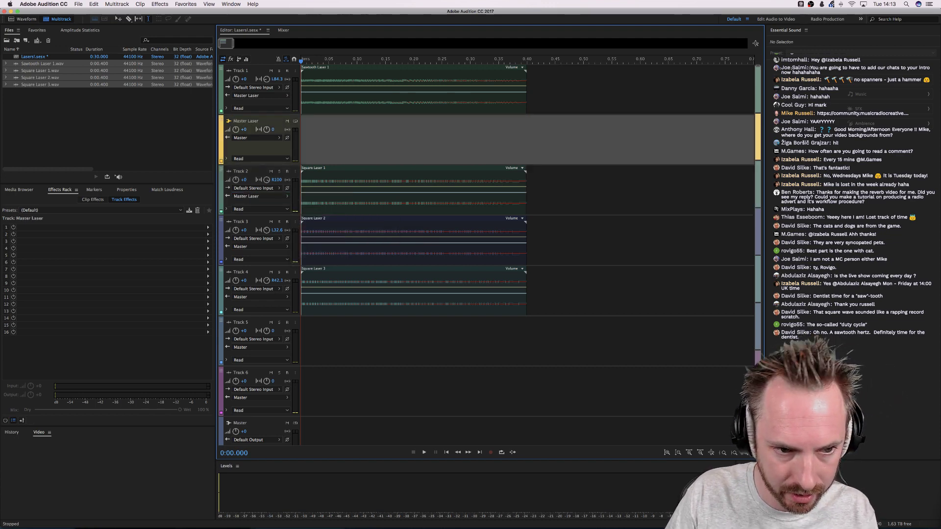
# Route the outputs of Track 3 and Track 4 to the Master Laser bus
pyautogui.click(273, 249)
pyautogui.moveTo(314, 271)
pyautogui.click(373, 274)
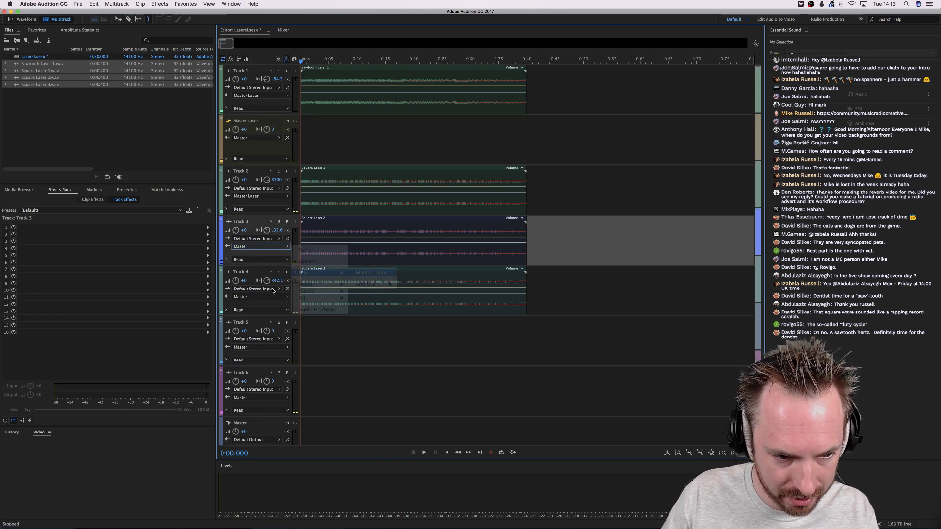
pyautogui.click(259, 297)
pyautogui.moveTo(313, 321)
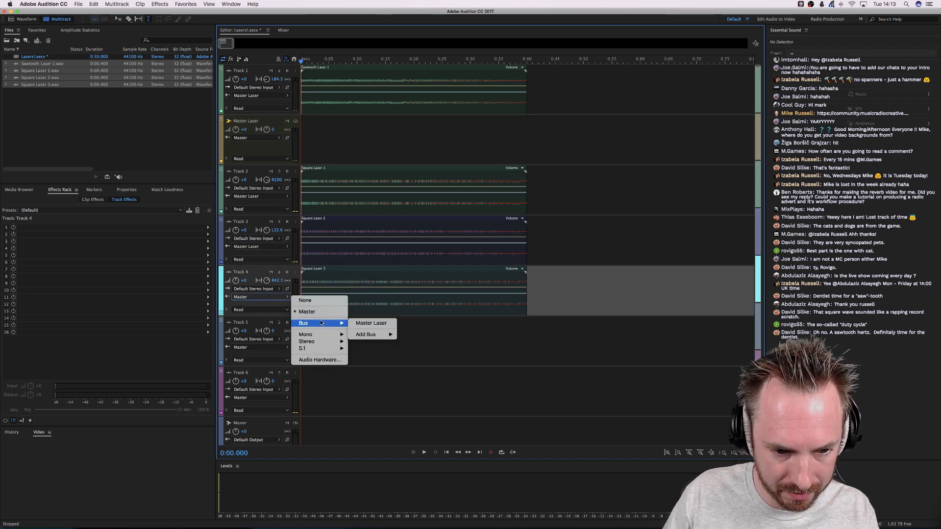
pyautogui.click(373, 323)
# Return the playhead to the start and add an FFT Filter with the Default preset to the Master Laser bus
pyautogui.click(332, 137)
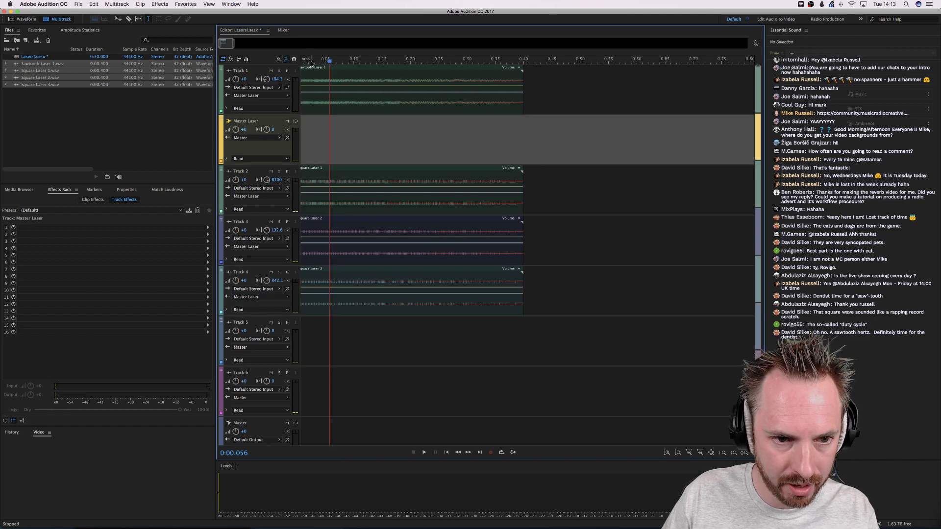
pyautogui.moveTo(309, 57); pyautogui.dragTo(230, 73)
pyautogui.click(208, 227)
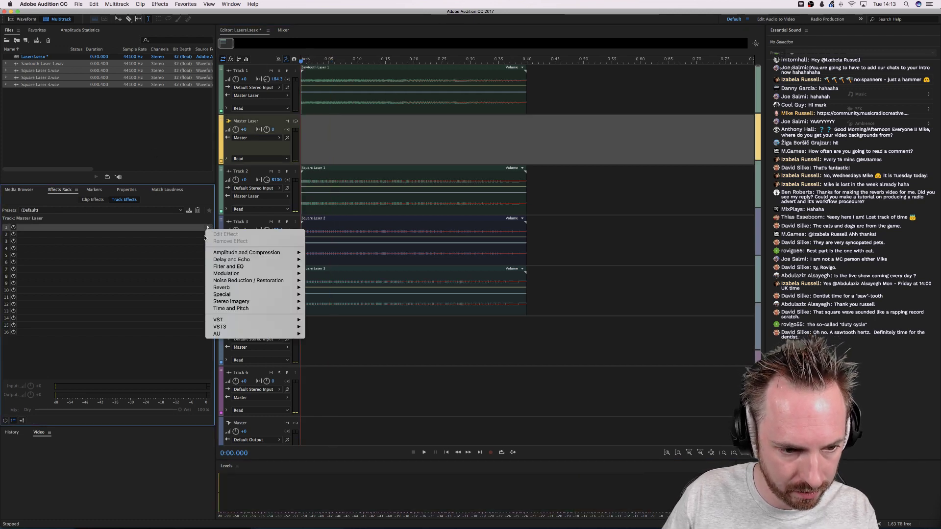
pyautogui.moveTo(270, 267)
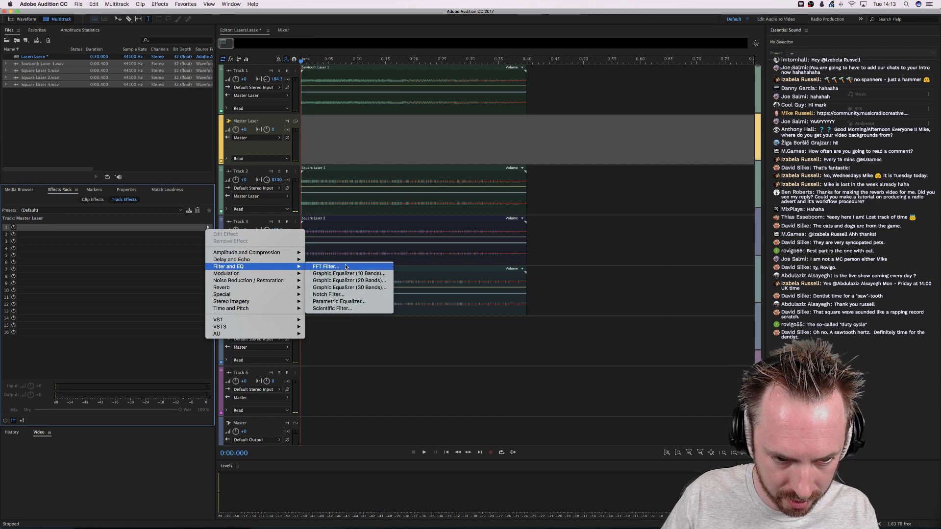
pyautogui.click(326, 267)
pyautogui.click(438, 195)
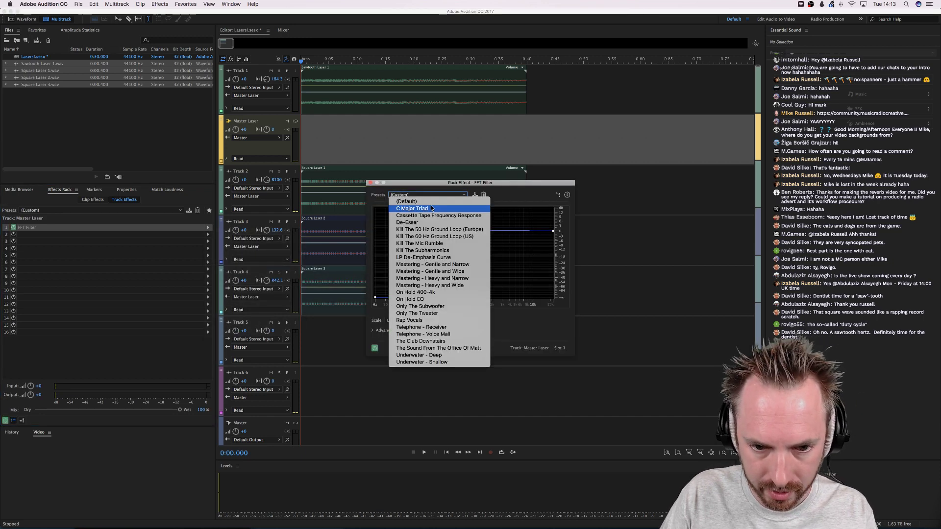
pyautogui.click(407, 203)
# Shape a high-frequency boost of about 19.5 dB near 13 kHz in the FFT Filter curve and preview it
pyautogui.click(512, 231)
pyautogui.moveTo(521, 231); pyautogui.dragTo(541, 211)
pyautogui.press('space')
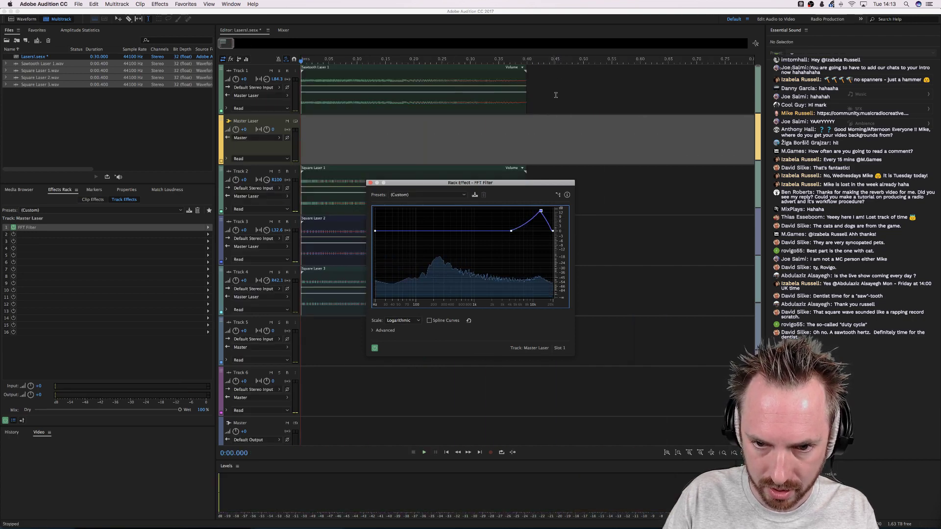
# Loop playback over the time range of the laser clips and move the filter's high-frequency peak to about 8 kHz
pyautogui.click(526, 83)
pyautogui.press('space')
pyautogui.doubleClick(526, 83)
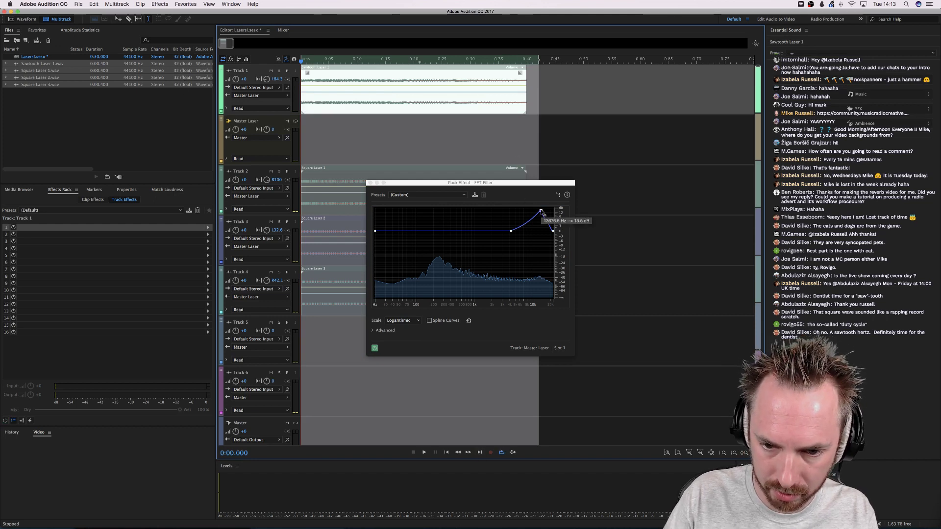
pyautogui.press('space')
pyautogui.moveTo(541, 211)
pyautogui.mouseDown()
pyautogui.moveTo(551, 208)
pyautogui.moveTo(512, 212)
pyautogui.moveTo(528, 214)
pyautogui.mouseUp()
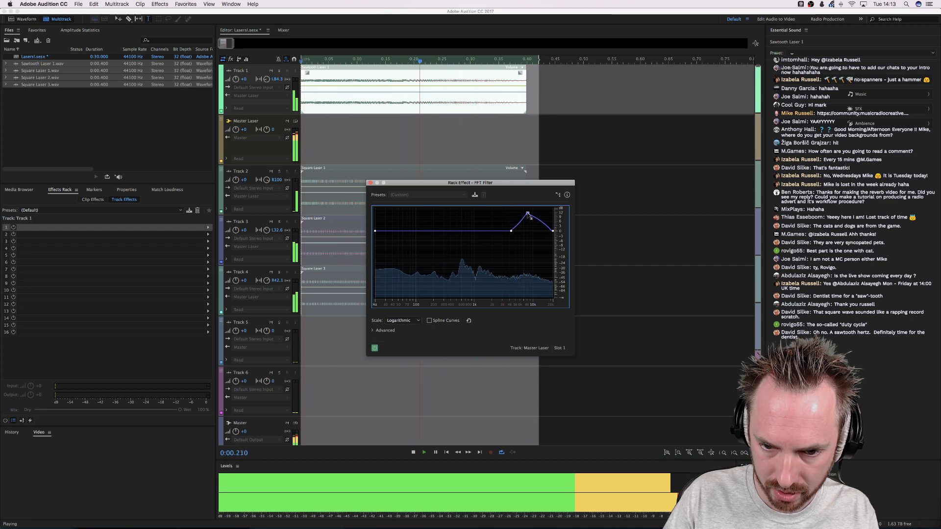
# Add midrange and low-frequency points to the filter curve, raising the 1 kHz dip to nearly flat and slightly lifting the lows
pyautogui.press('space')
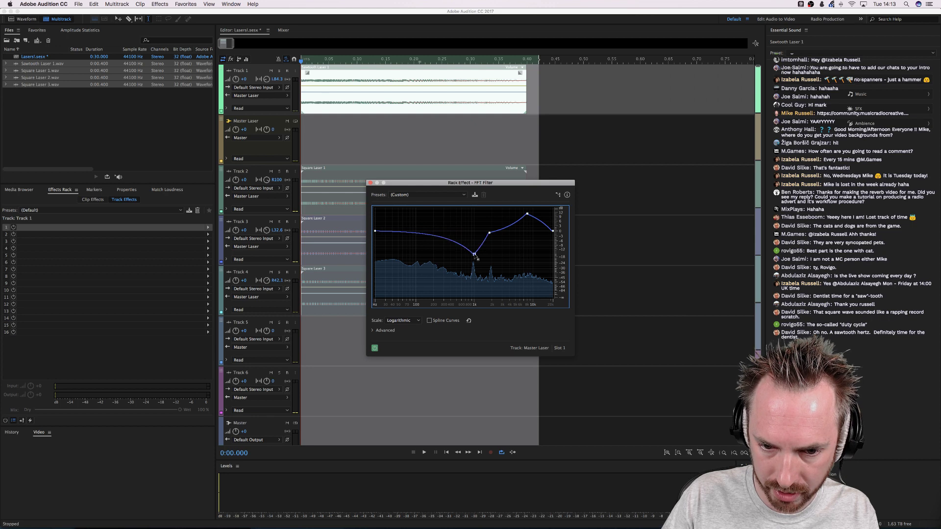
pyautogui.press('space')
pyautogui.moveTo(475, 255); pyautogui.dragTo(471, 229)
pyautogui.press('space')
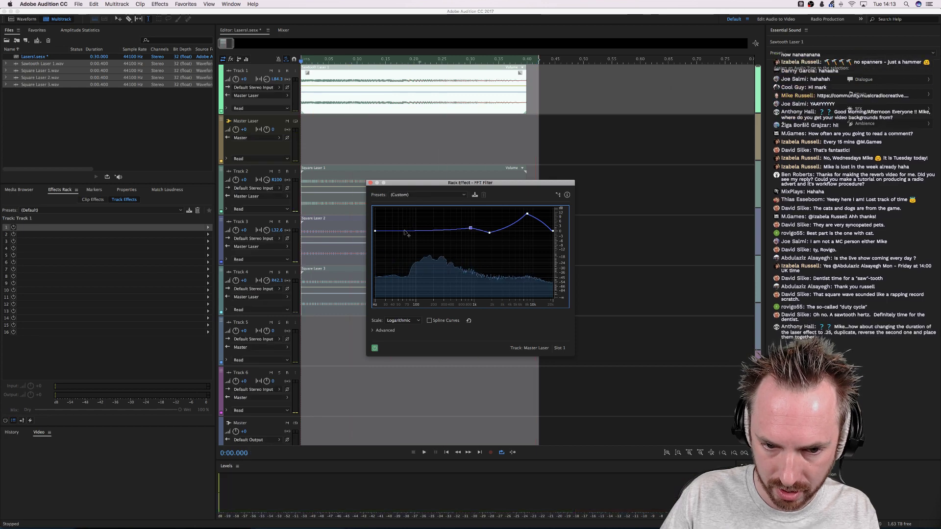
pyautogui.moveTo(400, 230); pyautogui.dragTo(400, 228)
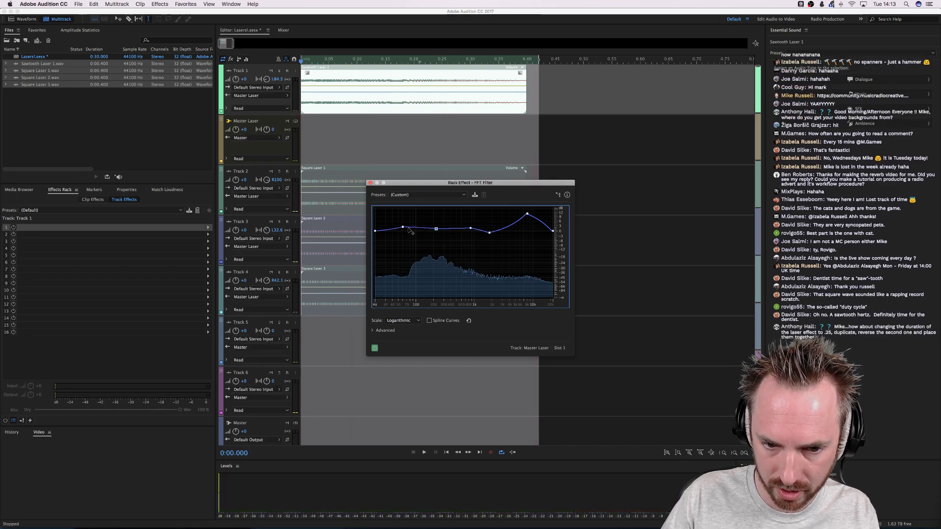
# Raise the FFT Filter's low-frequency point to nearly the height of the high-frequency peak, preview it, and close the effect
pyautogui.press('space')
pyautogui.moveTo(404, 223)
pyautogui.mouseDown()
pyautogui.moveTo(394, 211)
pyautogui.moveTo(405, 221)
pyautogui.mouseUp()
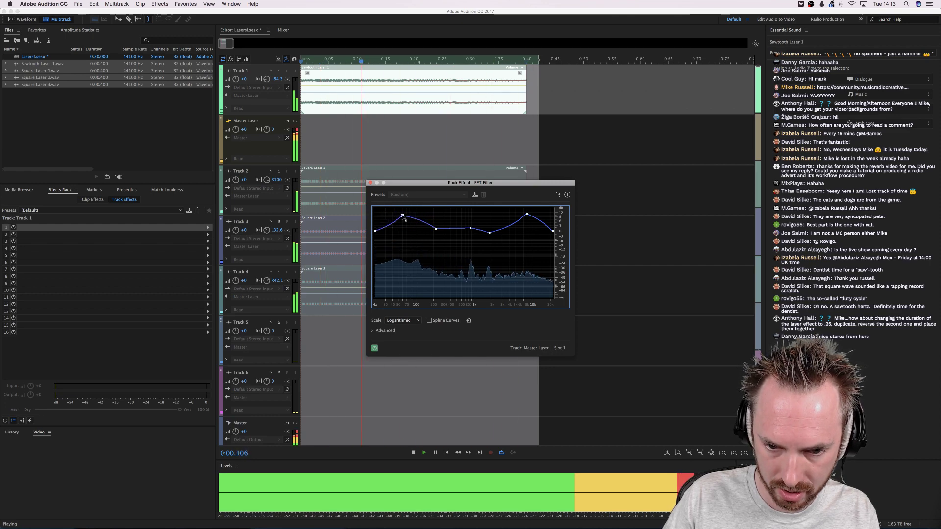
pyautogui.press('space')
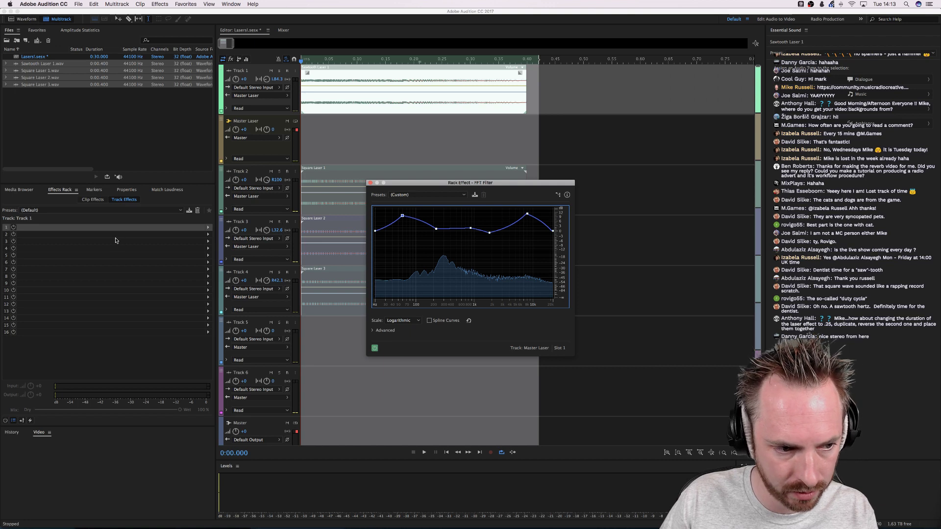
pyautogui.click(307, 137)
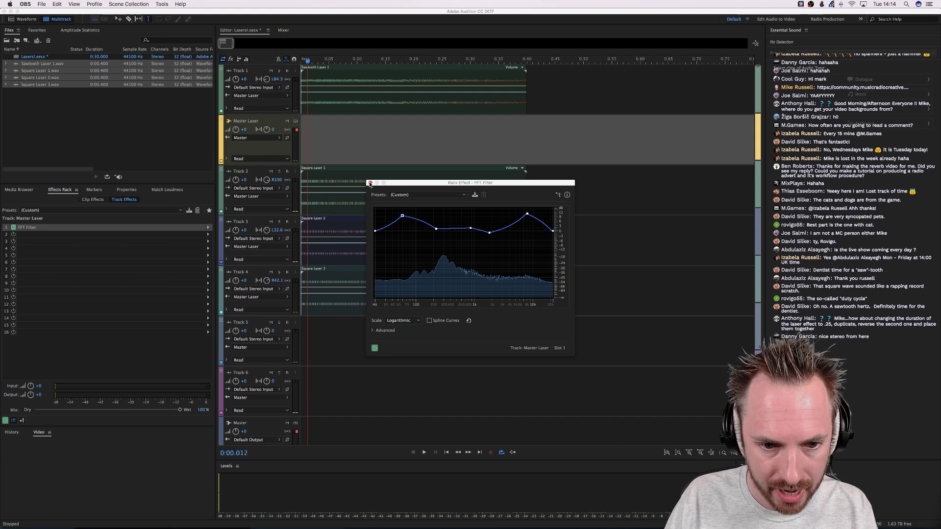
pyautogui.click(370, 183)
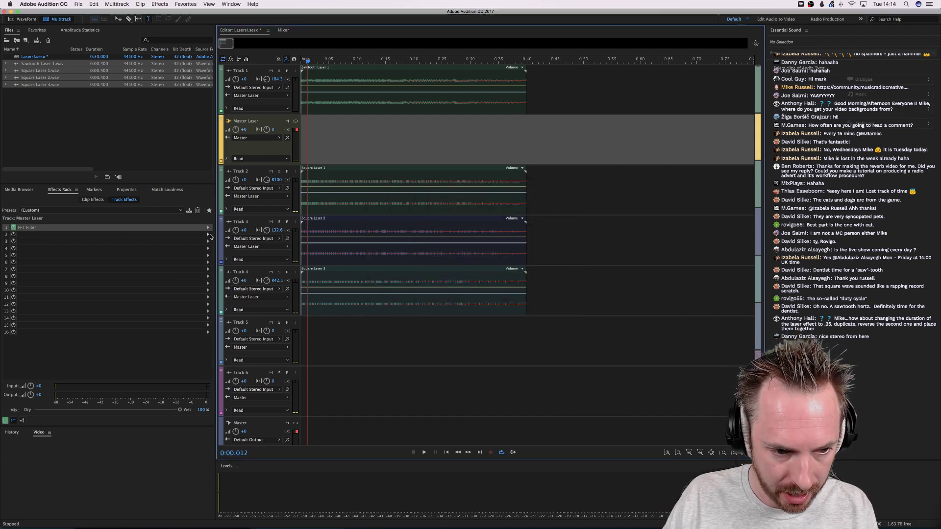
# Add Dynamics Processing as the second effect on the Master Laser bus with the Default preset
pyautogui.click(210, 235)
pyautogui.moveTo(247, 283)
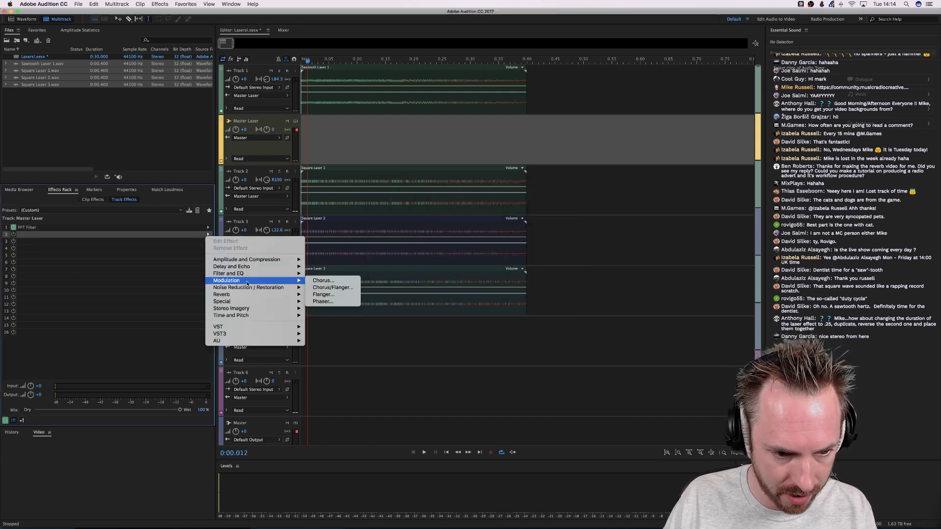
pyautogui.moveTo(248, 259)
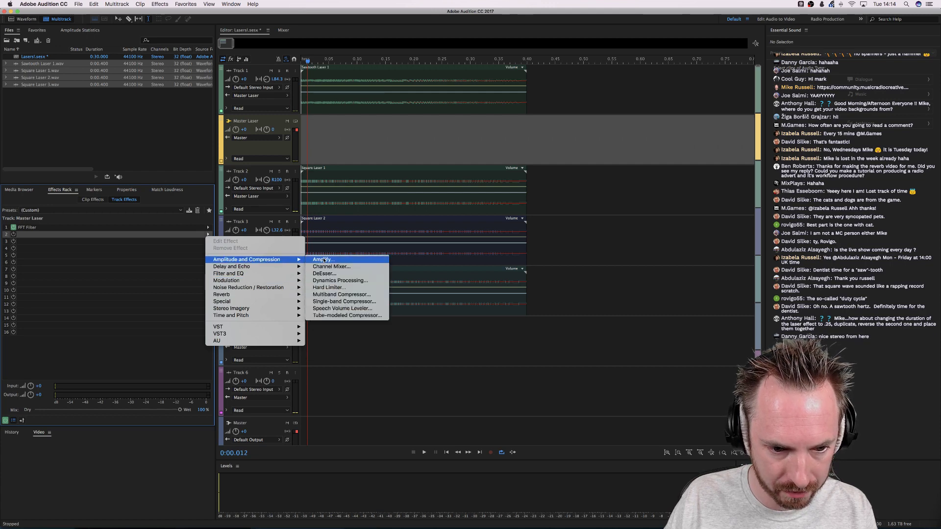
pyautogui.click(338, 281)
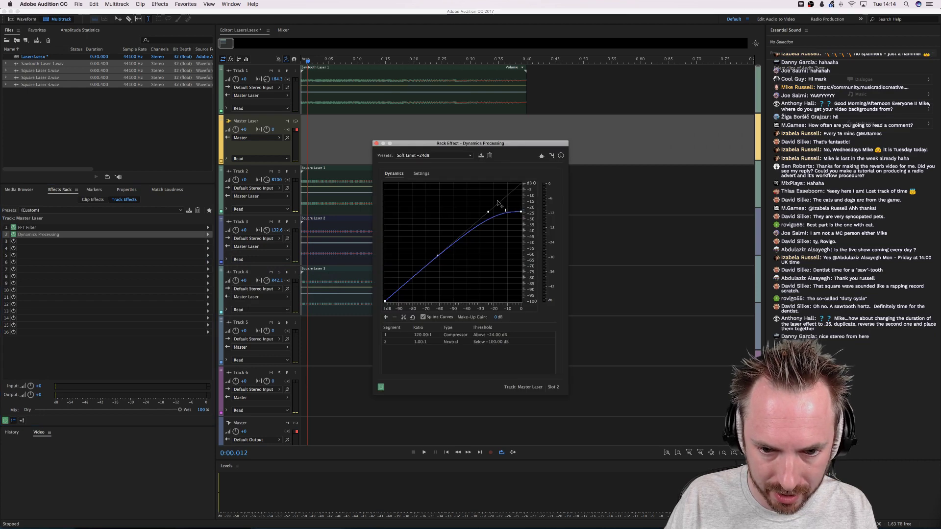
pyautogui.click(434, 156)
pyautogui.click(490, 155)
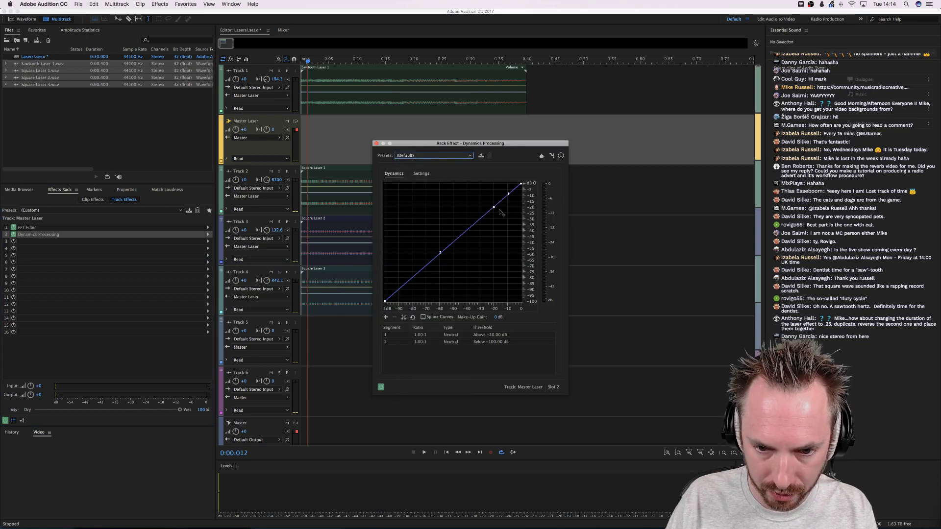
# Bend the Dynamics Processing curve into gentle compression above about -22 dB, lowering its upper end slightly, and preview it
pyautogui.moveTo(494, 208); pyautogui.dragTo(523, 194)
pyautogui.press('space')
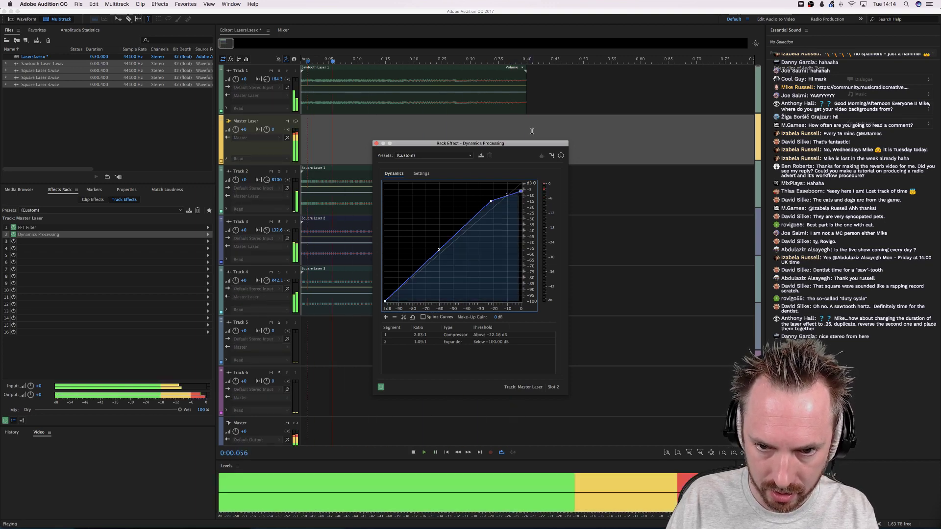
pyautogui.click(155, 134)
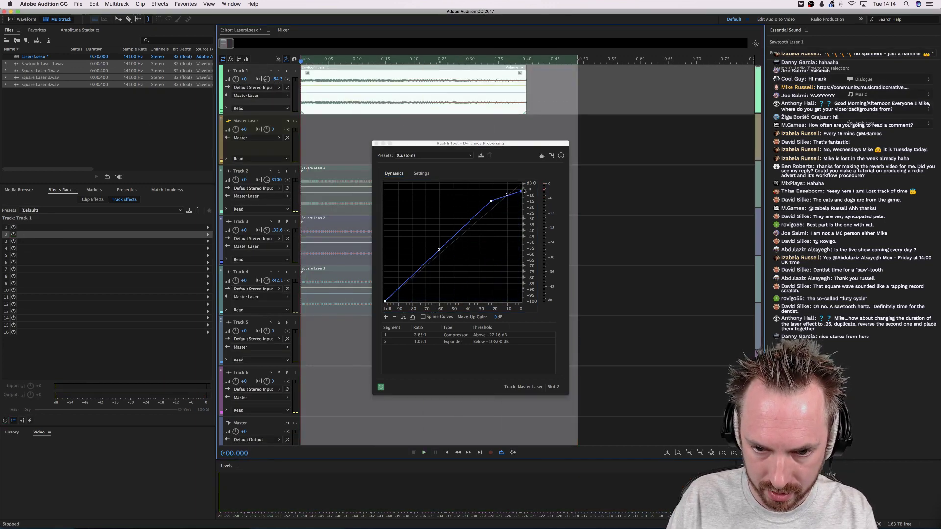
# Move the compression threshold down to about -43.5 dB to steepen the dynamics curve, and audition the looped lasers
pyautogui.moveTo(490, 201); pyautogui.dragTo(459, 199)
pyautogui.press('space')
pyautogui.press('space')
pyautogui.press('space')
pyautogui.press('space')
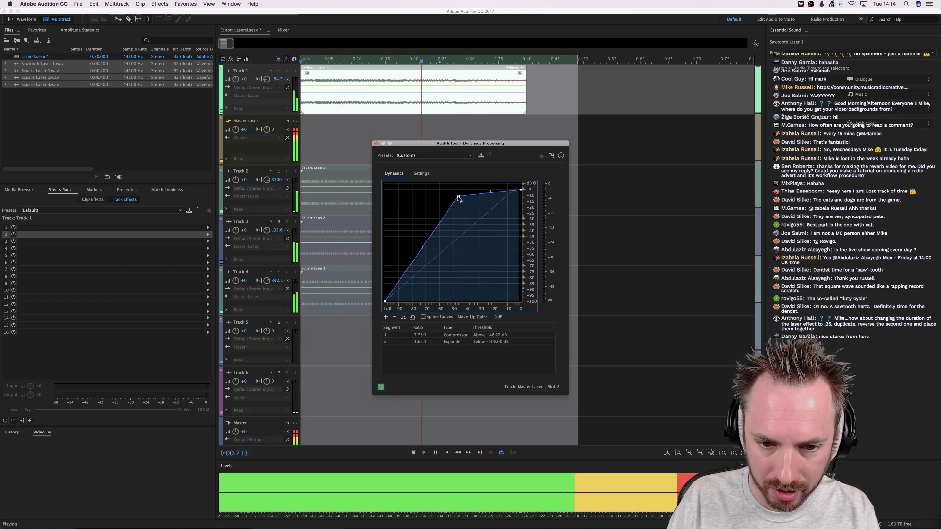
pyautogui.press('space')
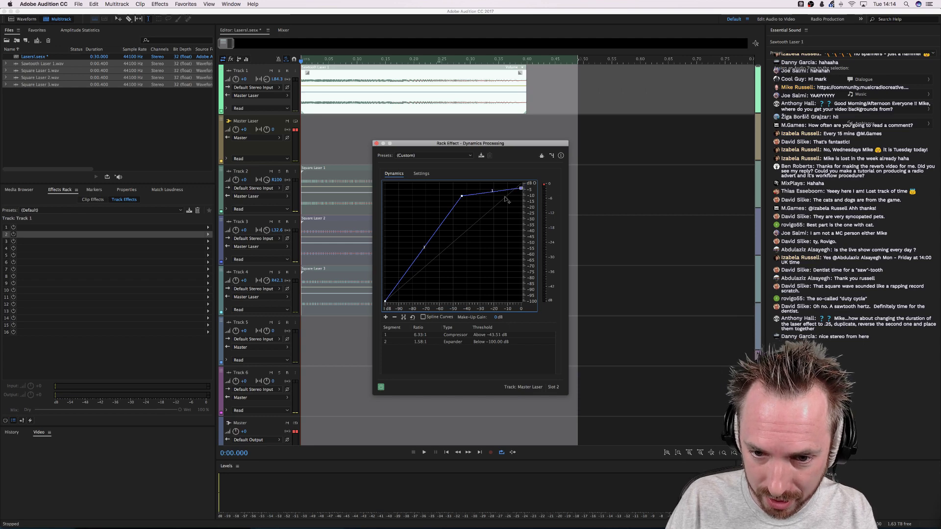
# Refine the dynamics curve's threshold to about -40.3 dB, preview the result, and close Dynamics Processing
pyautogui.press('space')
pyautogui.moveTo(461, 197); pyautogui.dragTo(466, 200)
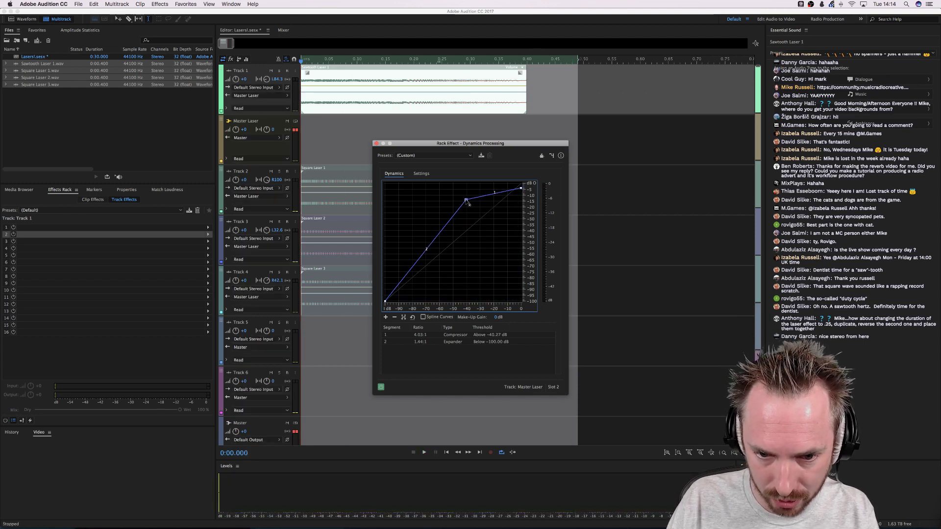
pyautogui.press('space')
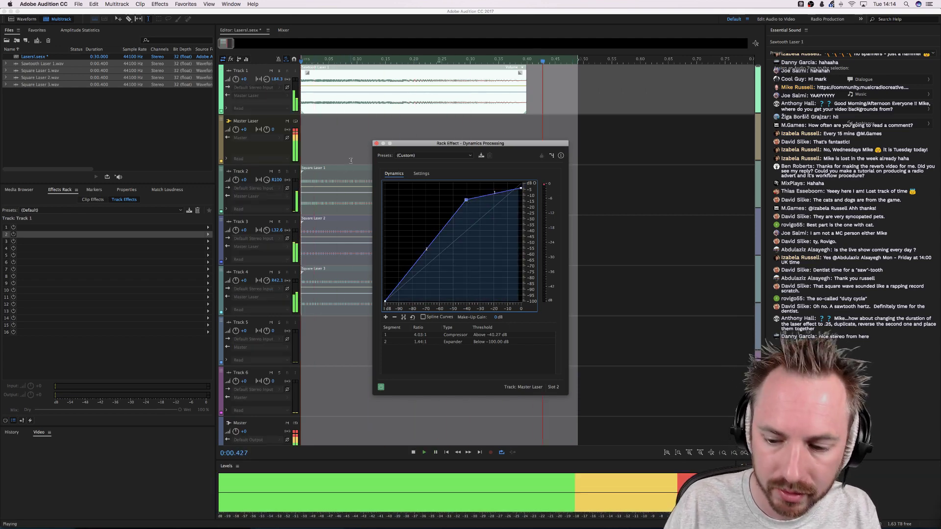
pyautogui.press('space')
pyautogui.click(376, 144)
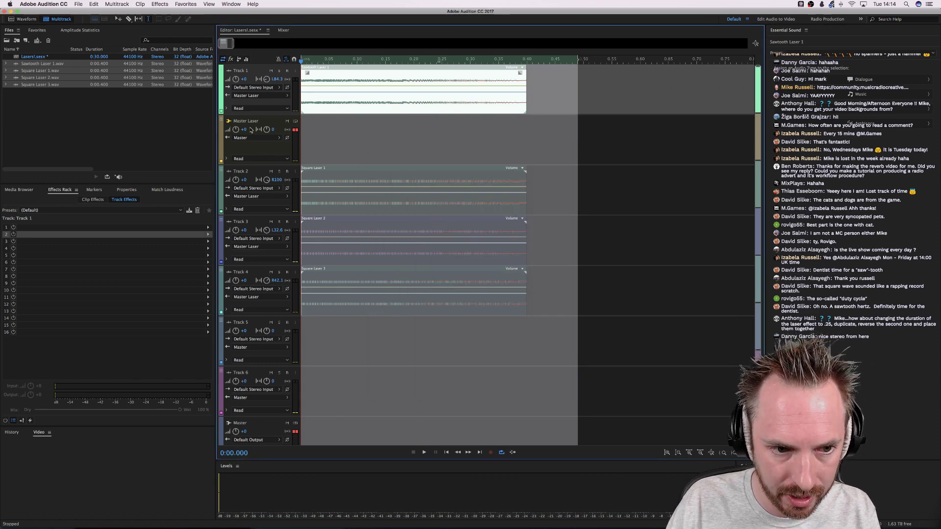
# Lower the Master Laser bus volume to about -11.1 dB while auditioning the looped laser clips
pyautogui.moveTo(236, 129); pyautogui.dragTo(236, 132)
pyautogui.press('space')
pyautogui.press('space')
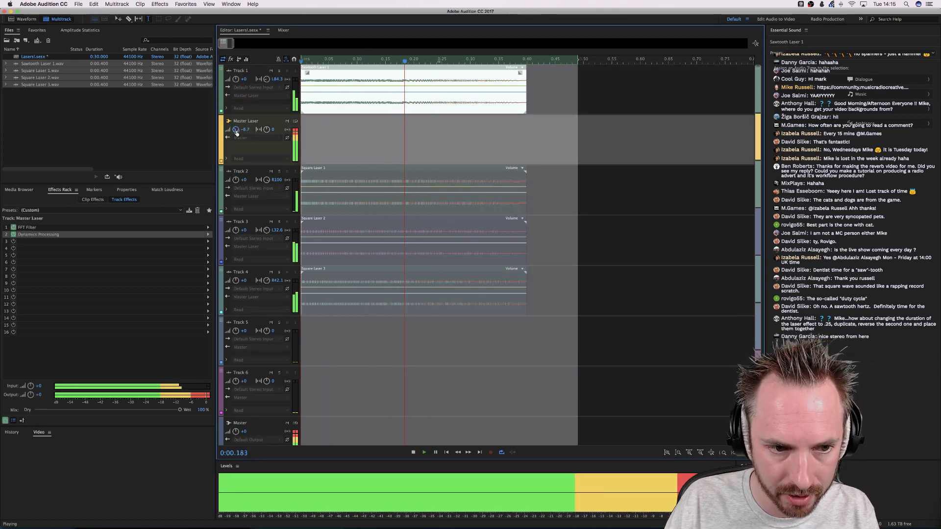
pyautogui.press('space')
pyautogui.moveTo(236, 129); pyautogui.dragTo(237, 131)
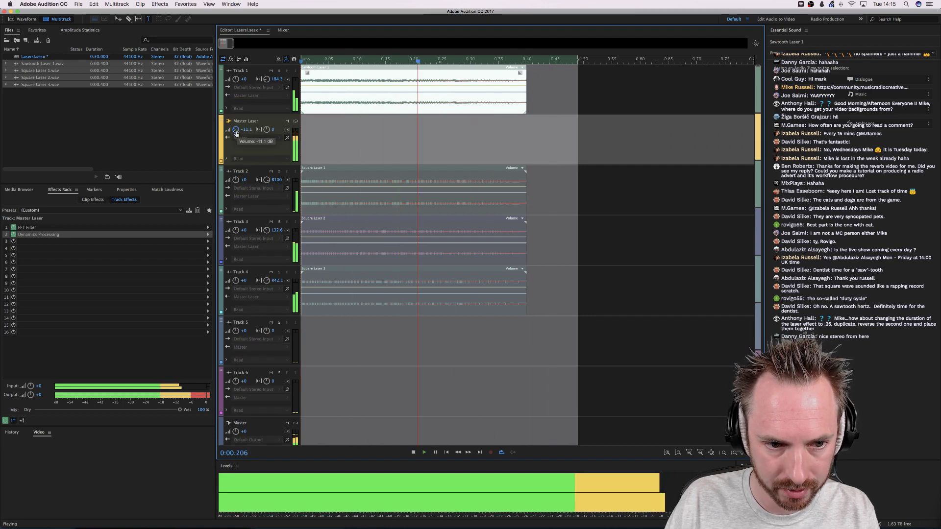
pyautogui.press('space')
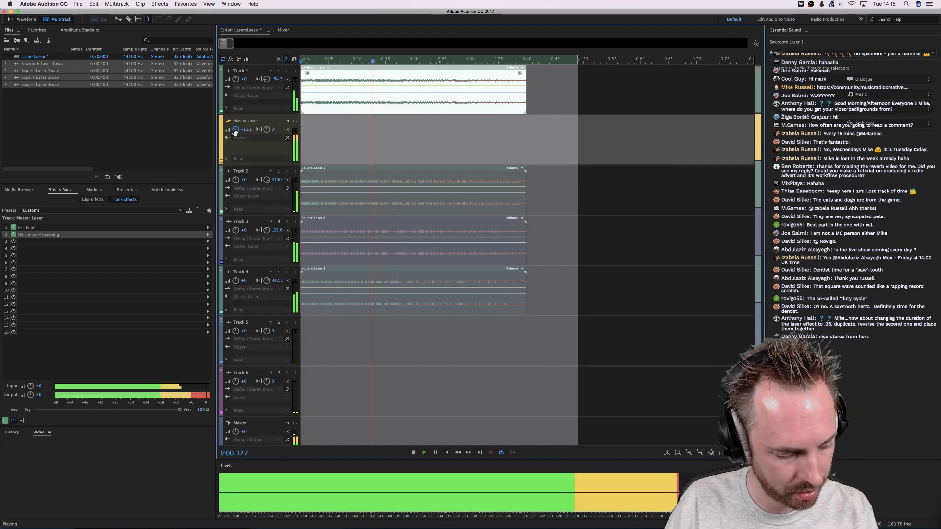
pyautogui.press('space')
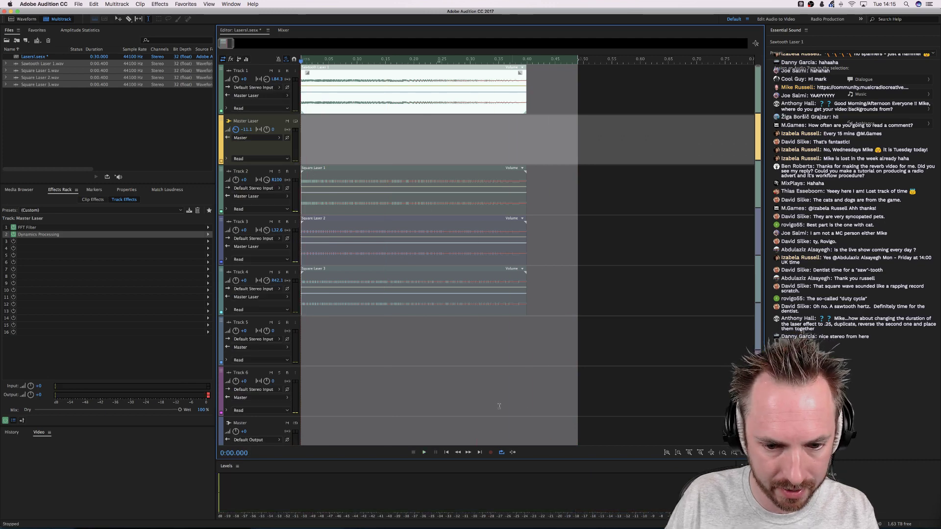
# Clear the time selection, add Studio Reverb as the third effect on the Master Laser bus, and preview it from the start
pyautogui.click(346, 356)
pyautogui.click(307, 133)
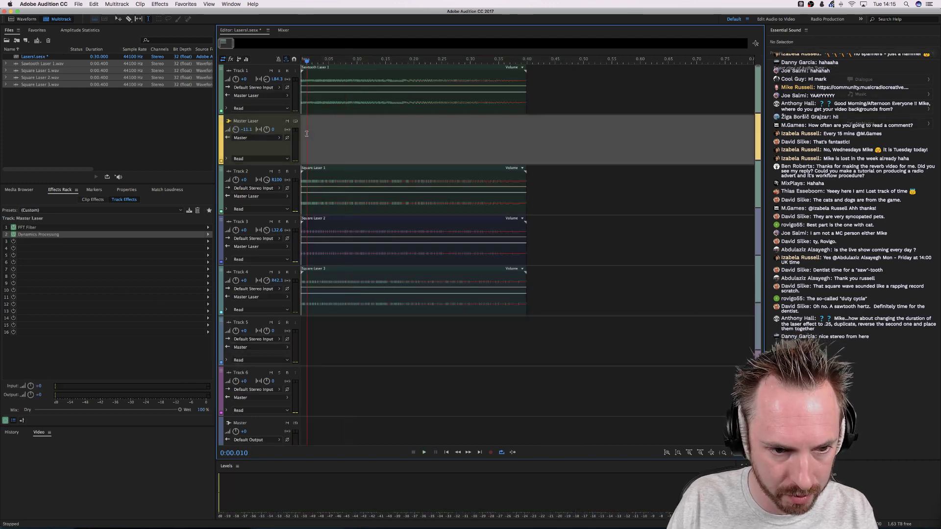
pyautogui.click(207, 242)
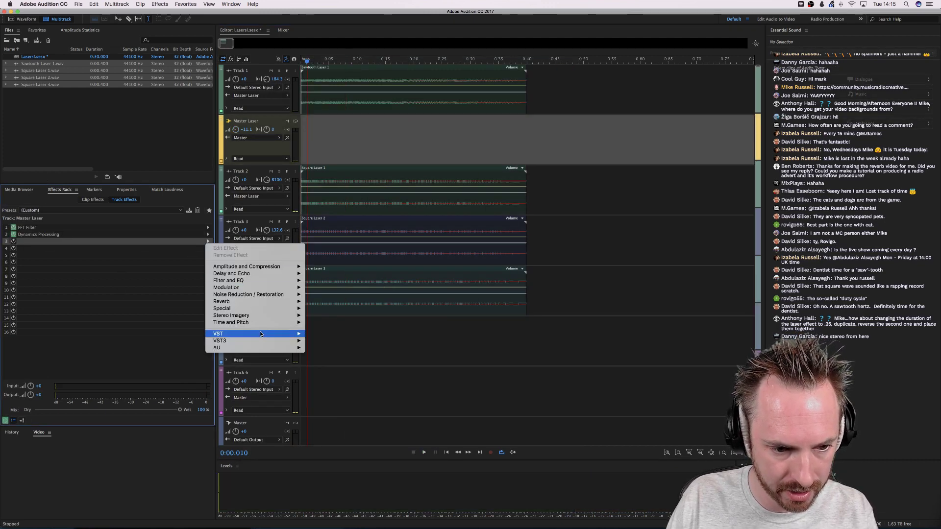
pyautogui.moveTo(297, 302)
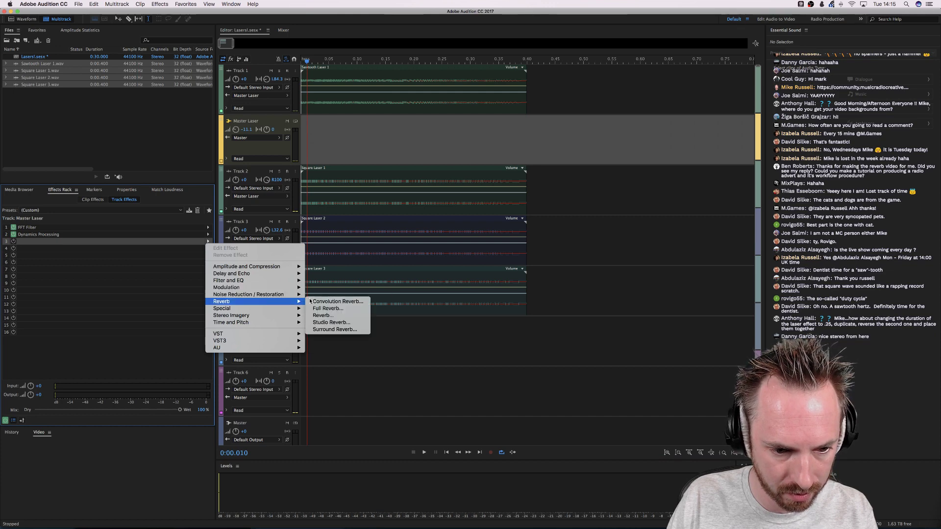
pyautogui.click(329, 322)
pyautogui.press('space')
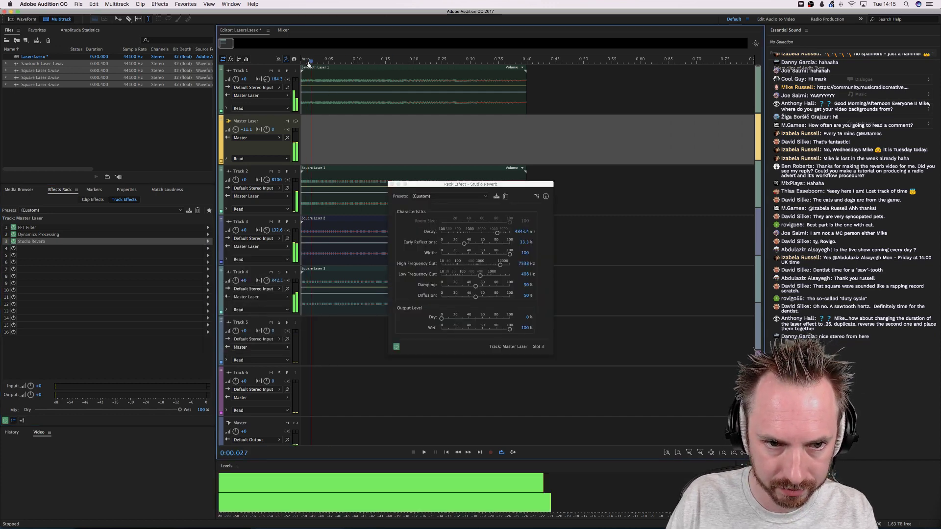
pyautogui.press('space')
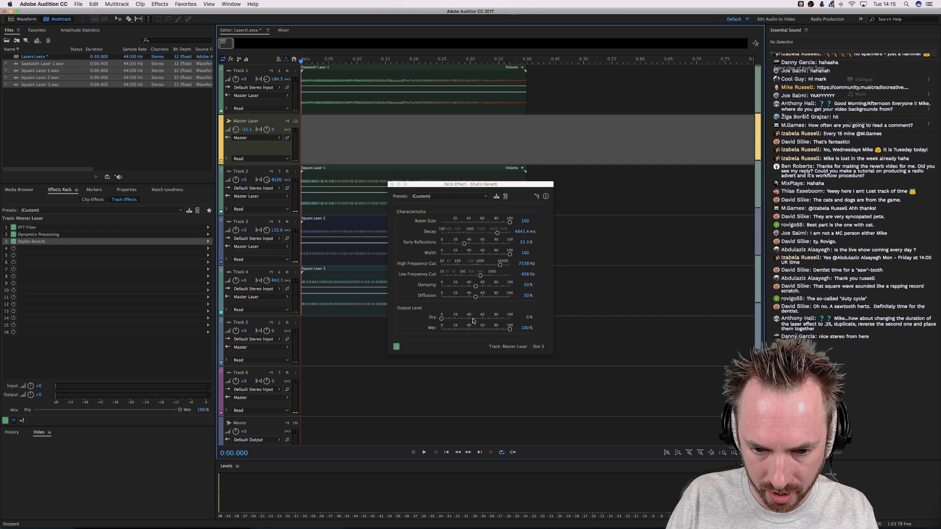
# Set the Studio Reverb to 100% dry, about 42.5% wet and about 836 ms decay, and audition it with looping off
pyautogui.moveTo(473, 321); pyautogui.dragTo(514, 319)
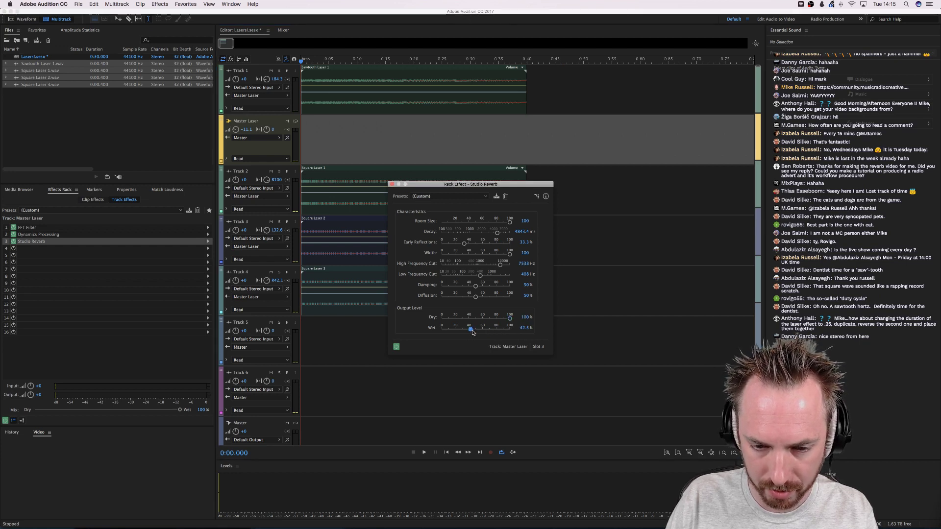
pyautogui.moveTo(498, 232); pyautogui.dragTo(479, 234)
pyautogui.press('space')
pyautogui.press('space')
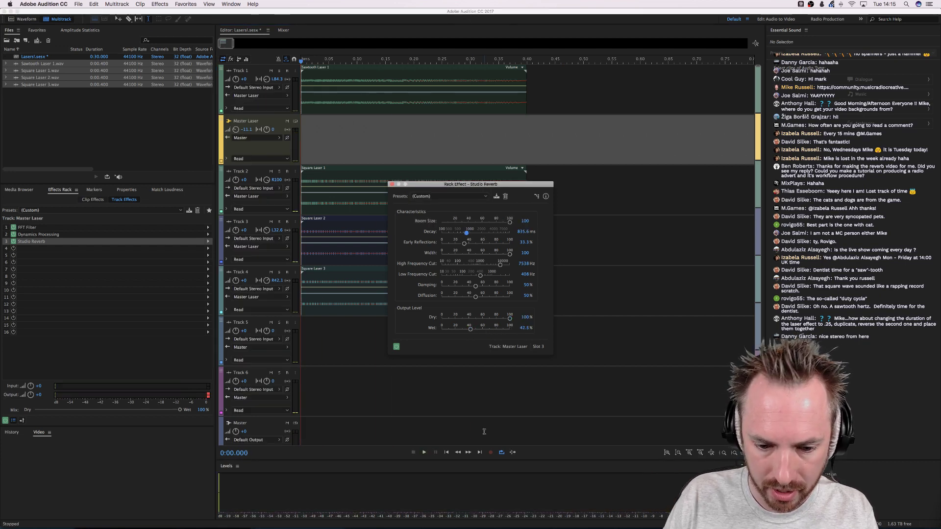
pyautogui.click(502, 453)
pyautogui.press('space')
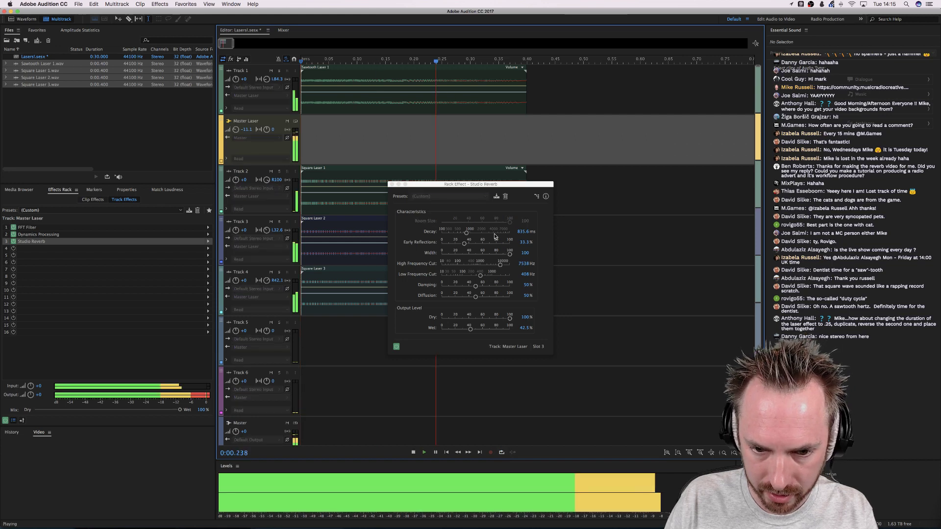
# Lengthen the Studio Reverb's decay to about 6150 ms and preview the longer tail
pyautogui.moveTo(466, 233); pyautogui.dragTo(519, 235)
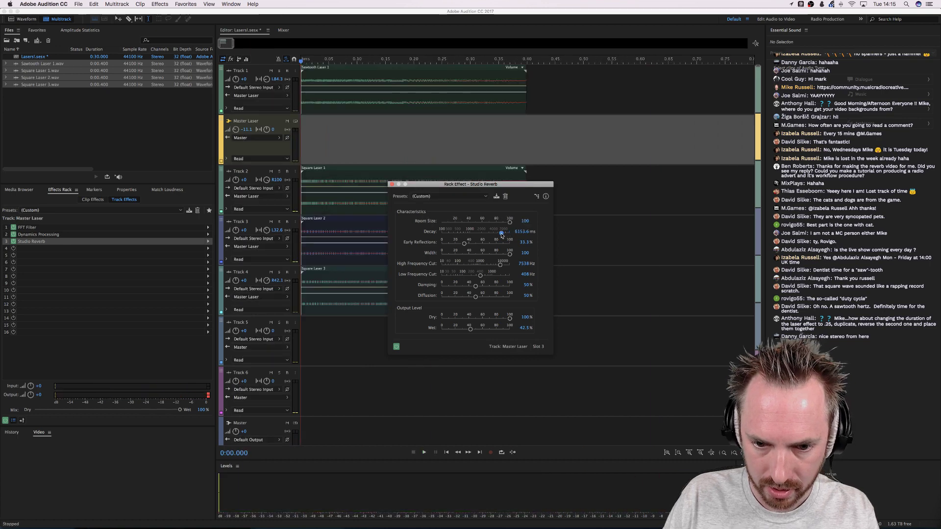
pyautogui.click(502, 235)
pyautogui.press('space')
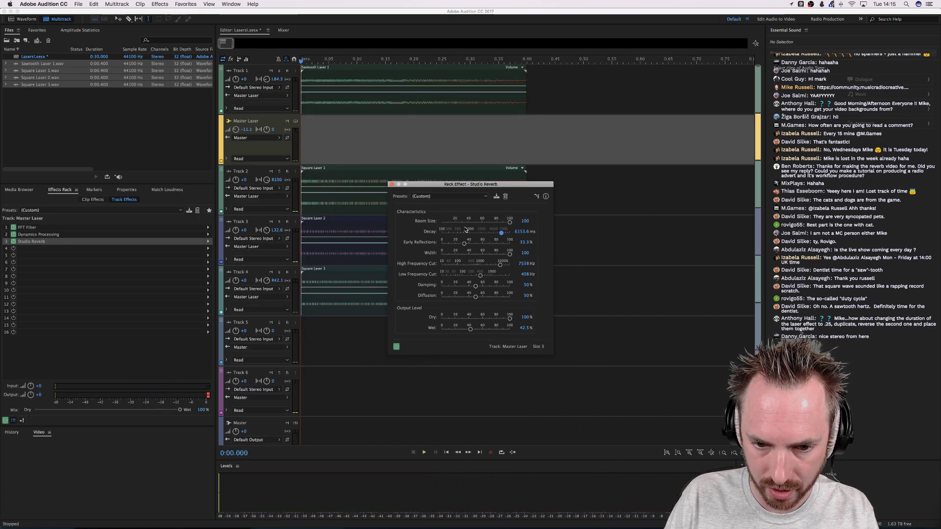
# Audition the reverb with smaller room sizes of about 45 and 29, and return Room Size to 100
pyautogui.press('space')
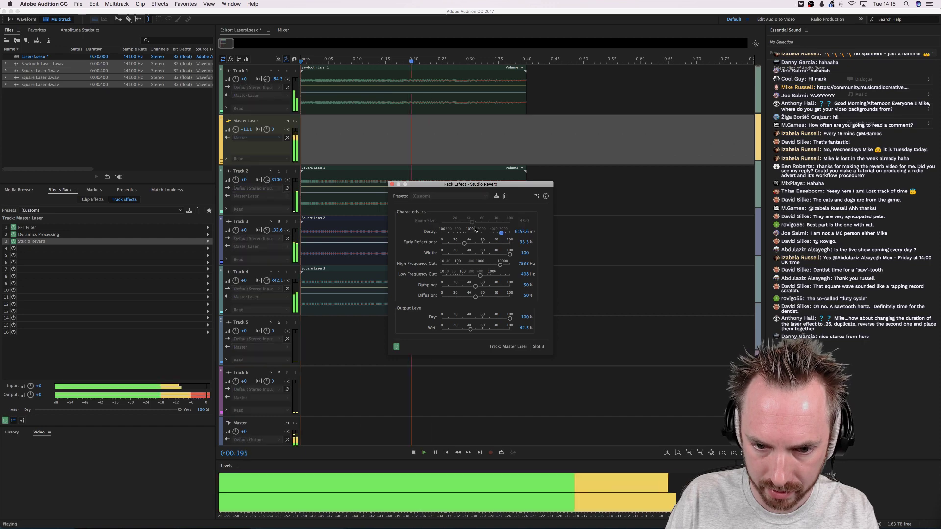
pyautogui.press('space')
pyautogui.press('space')
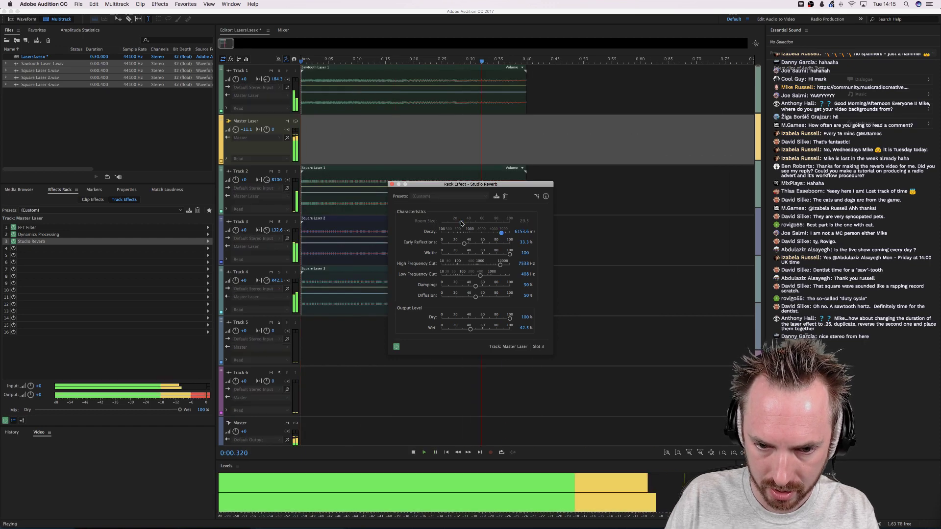
pyautogui.press('space')
pyautogui.moveTo(462, 224); pyautogui.dragTo(514, 229)
pyautogui.press('space')
pyautogui.press('space')
# Try the Studio Reverb with the High Frequency Cut raised to 20000 Hz and audition it
pyautogui.press('space')
pyautogui.press('space')
pyautogui.press('space')
pyautogui.press('space')
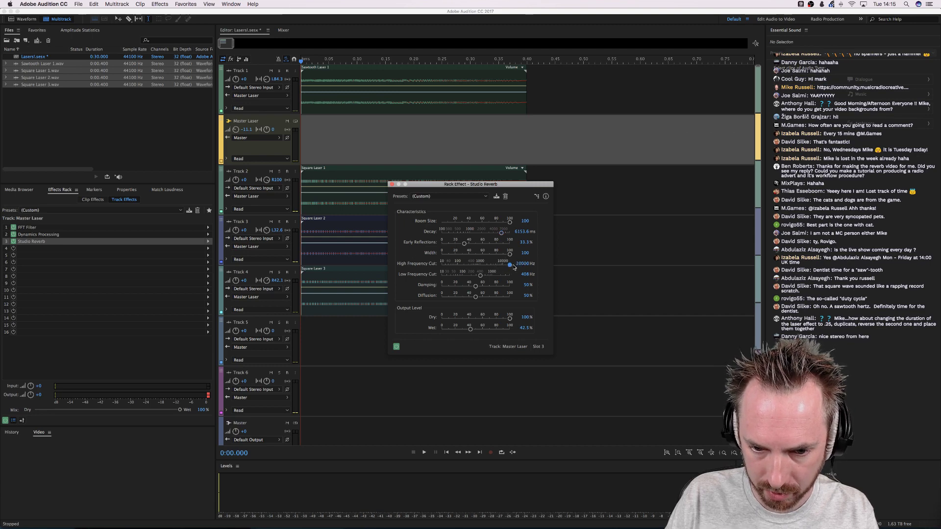
pyautogui.press('space')
pyautogui.press('space')
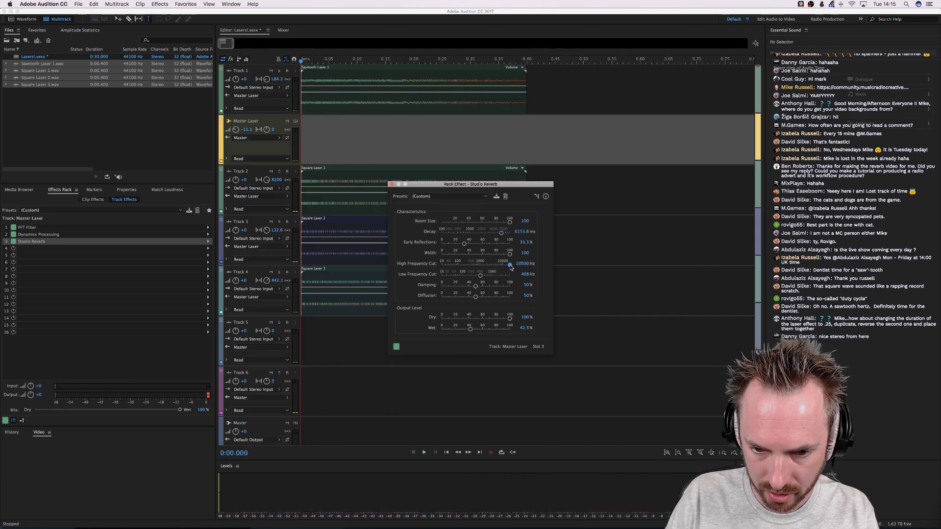
pyautogui.press('space')
# Try the Studio Reverb with the High Frequency Cut lowered to about 6079 Hz and about 1211 Hz, auditioning the result
pyautogui.moveTo(510, 265)
pyautogui.mouseDown()
pyautogui.moveTo(459, 267)
pyautogui.moveTo(492, 266)
pyautogui.mouseUp()
pyautogui.press('space')
pyautogui.press('space')
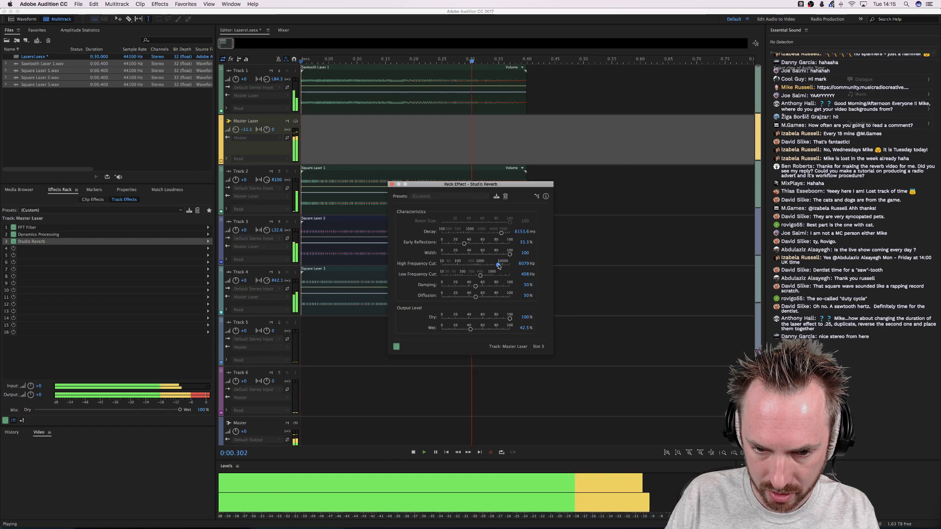
pyautogui.press('space')
pyautogui.press('space')
pyautogui.press('space')
pyautogui.press('space')
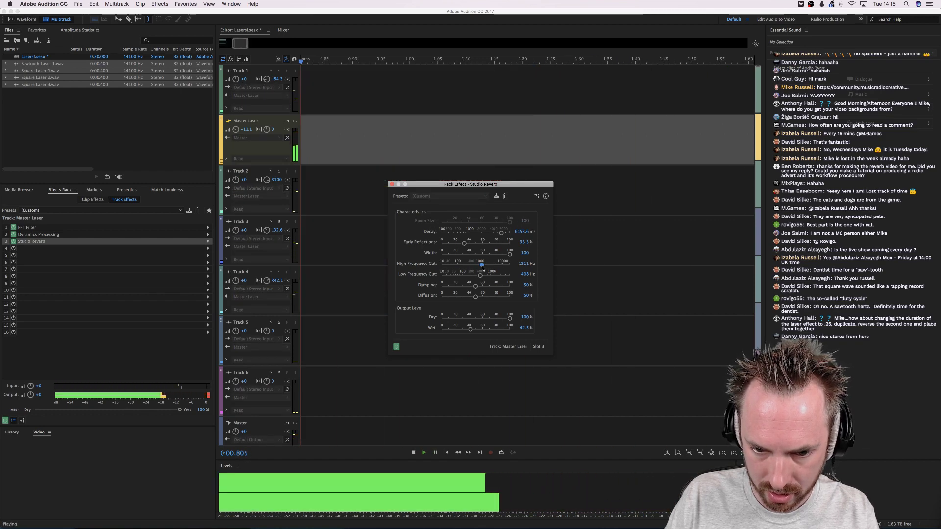
pyautogui.press('space')
pyautogui.click(485, 265)
pyautogui.press('space')
pyautogui.press('space')
# Set the Studio Reverb's High Frequency Cut to about 7616 Hz, audition it and close the effect's settings
pyautogui.moveTo(485, 267); pyautogui.dragTo(500, 267)
pyautogui.press('space')
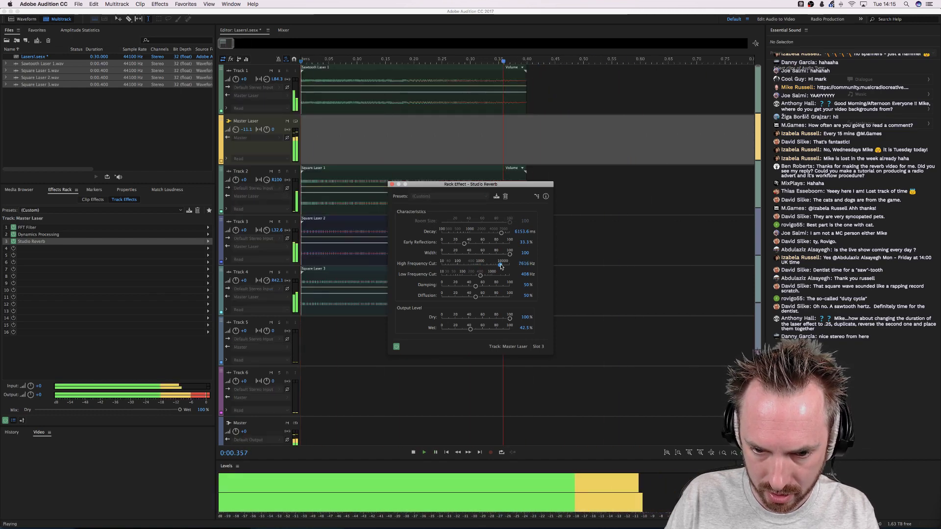
pyautogui.press('space')
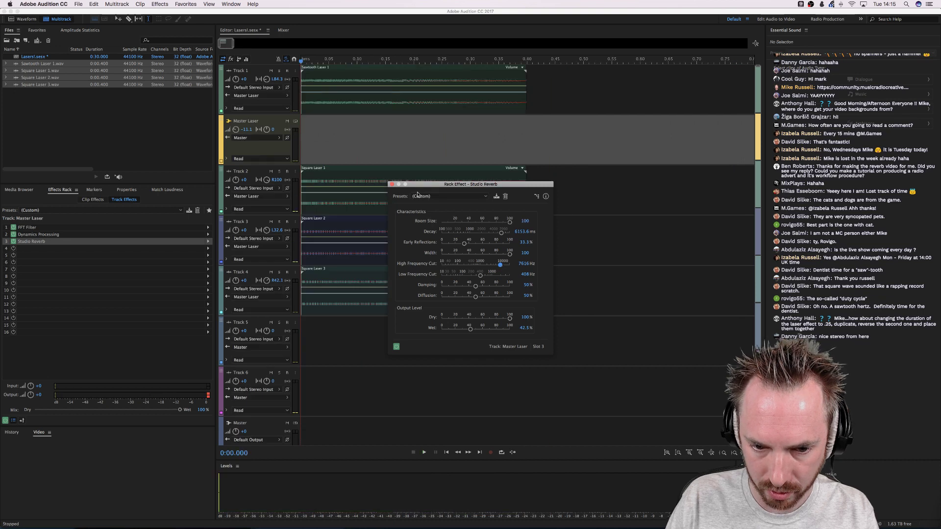
pyautogui.click(392, 185)
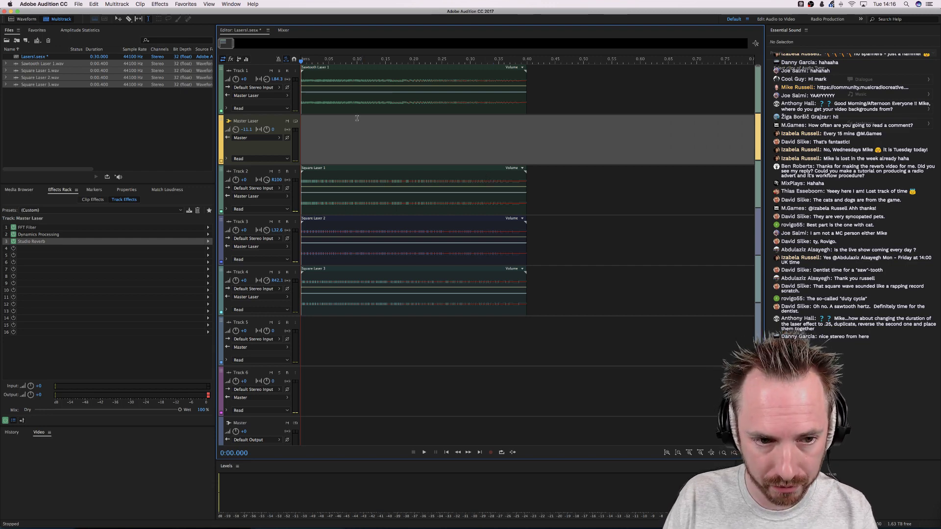
# Save the multitrack session and mix down the entire session to a new file
pyautogui.press('super+s')
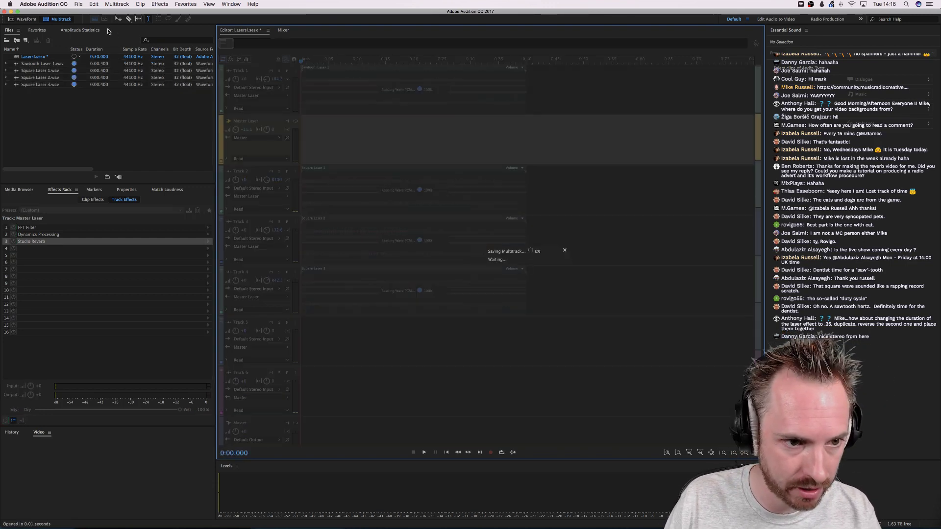
pyautogui.click(117, 4)
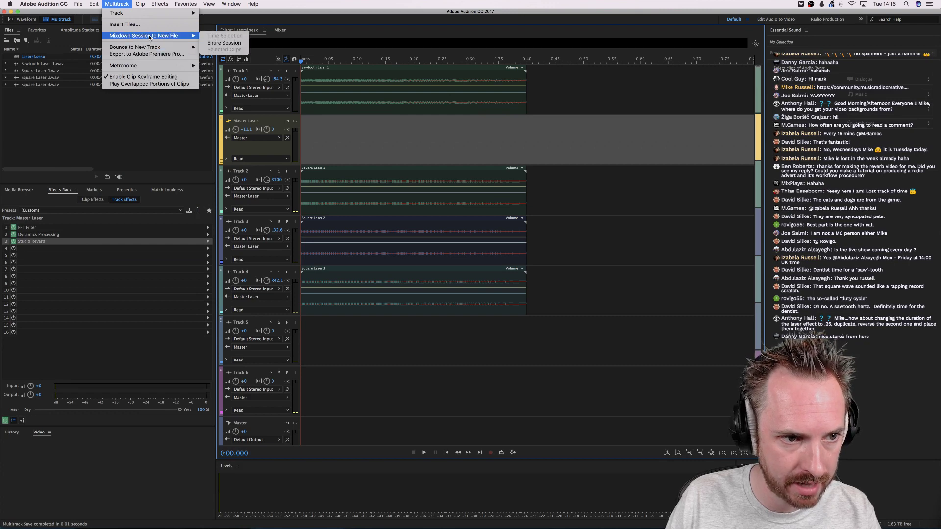
pyautogui.click(223, 36)
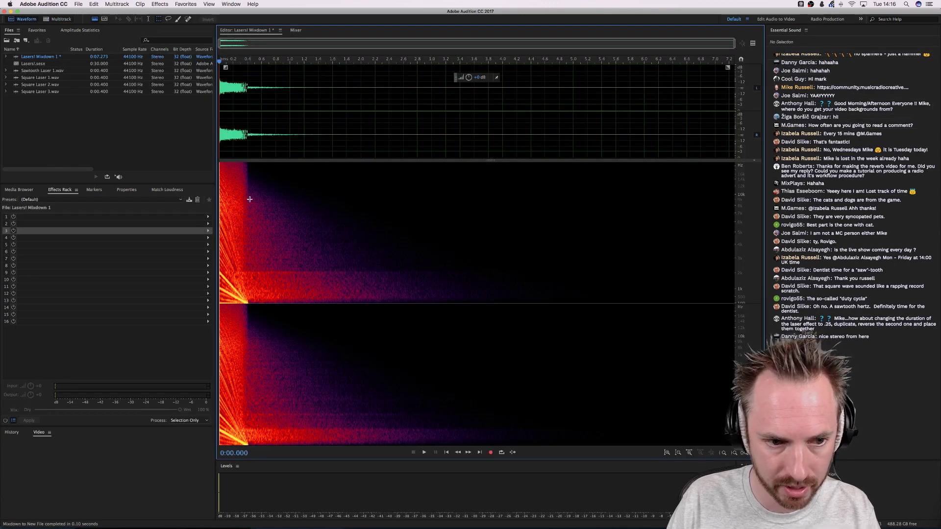
# Save the mixdown as a Wave PCM file named The Master Adobe Laser.wav
pyautogui.press('super+shift+s')
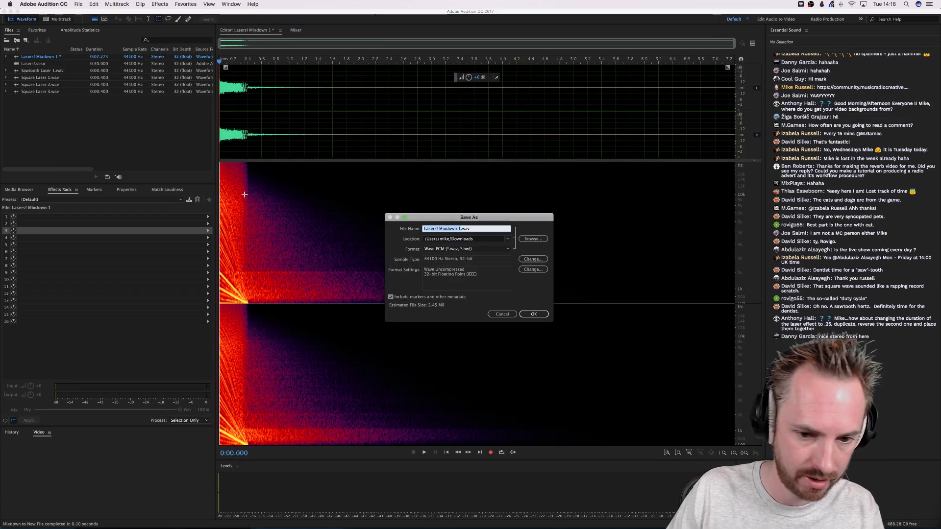
pyautogui.write('The Master Adobe Laser')
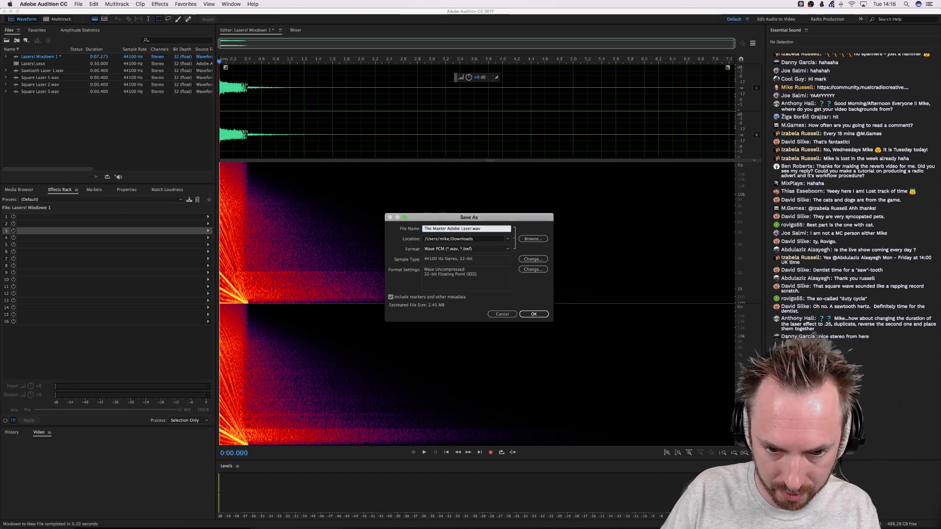
pyautogui.press('Return')
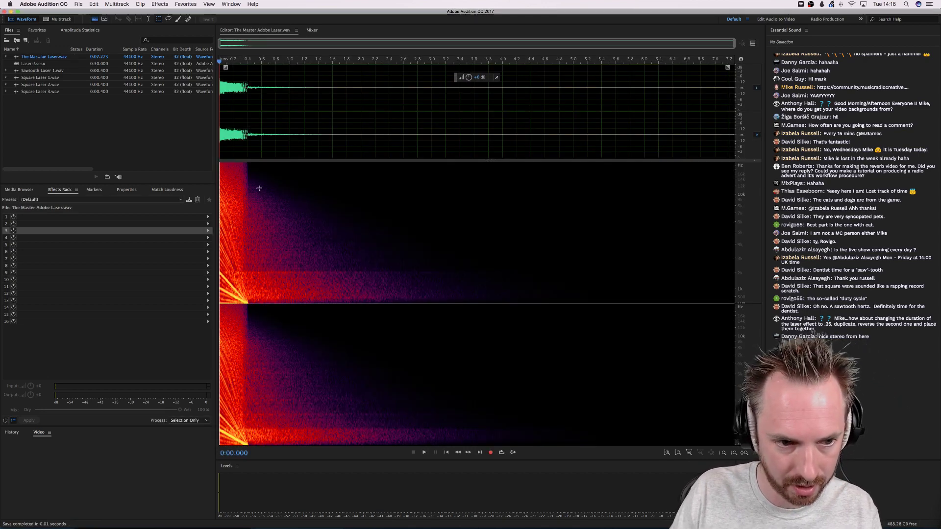
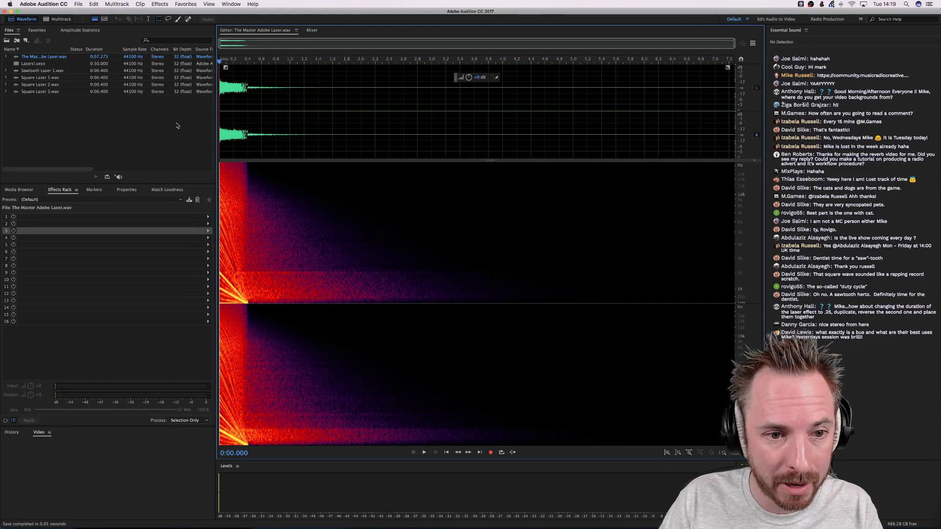
# Return to the multitrack session and inspect the bus options for Track 3's output routing
pyautogui.click(58, 18)
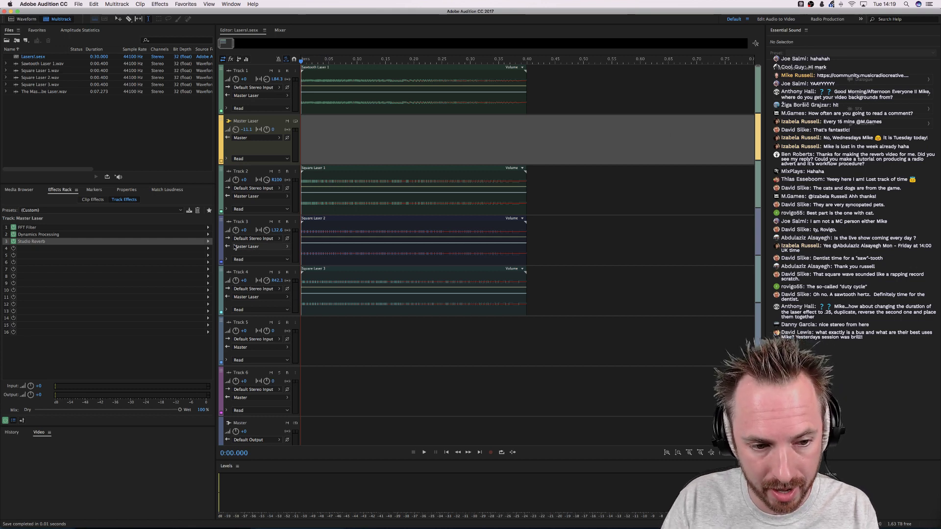
pyautogui.click(259, 247)
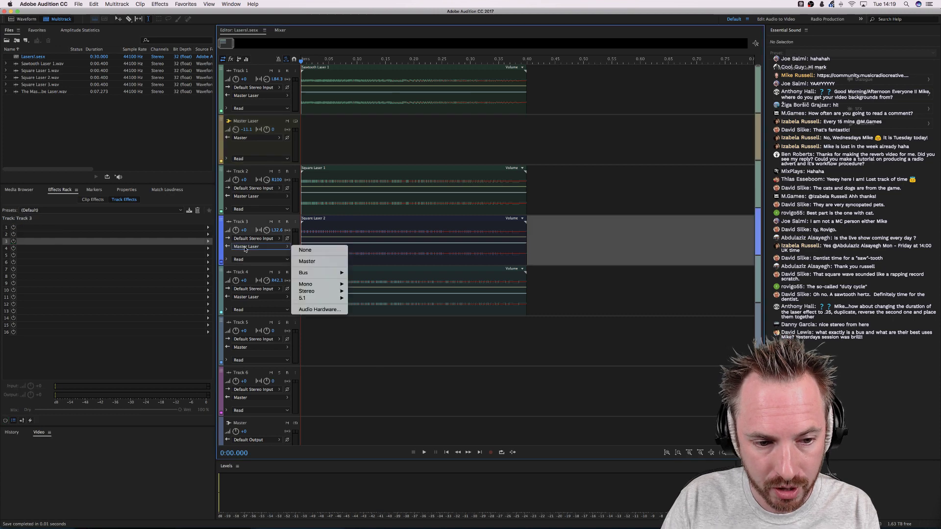
pyautogui.moveTo(313, 273)
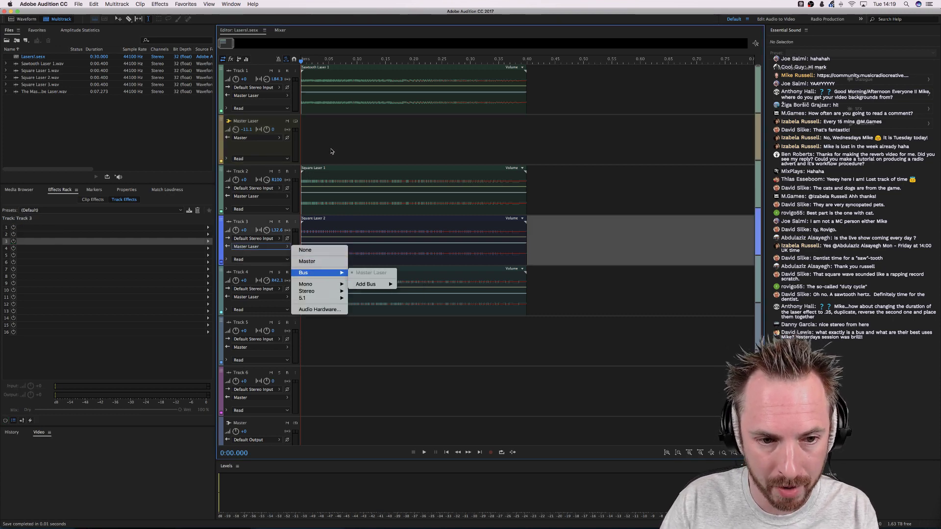
pyautogui.click(313, 144)
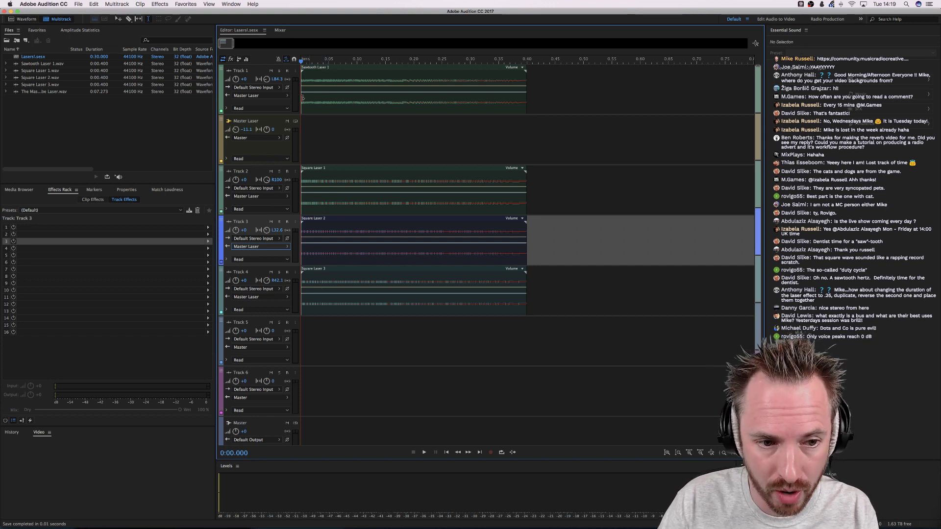
# Examine the laser clips on Tracks 1 to 4 and the Master Laser bus they feed, and play the session
pyautogui.click(311, 101)
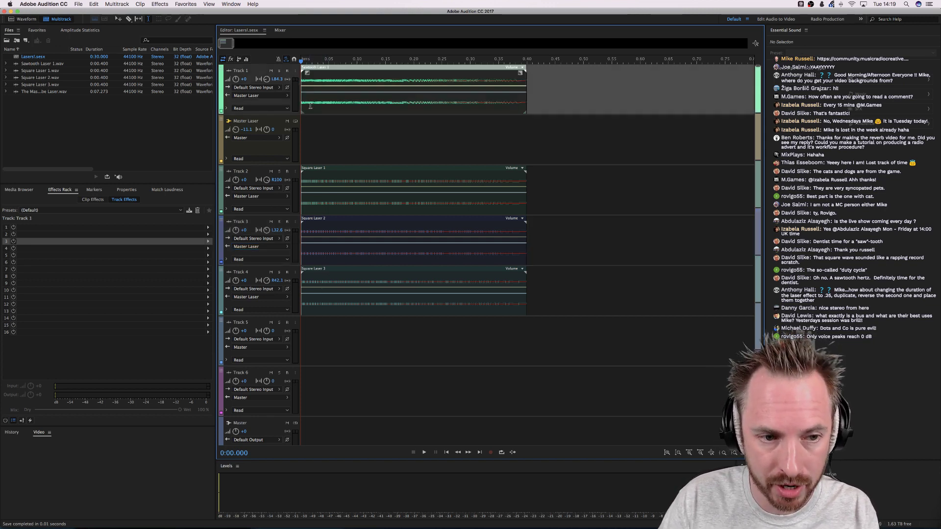
pyautogui.click(308, 197)
pyautogui.click(313, 247)
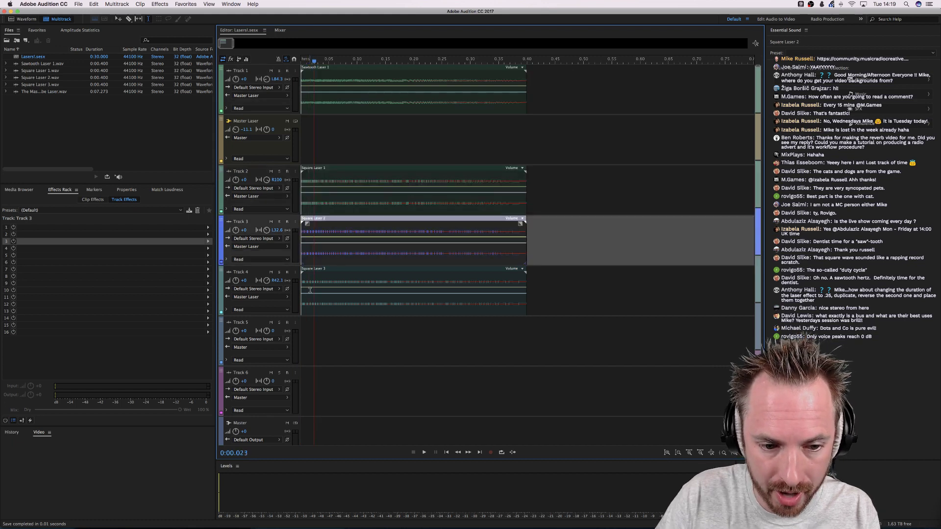
pyautogui.click(312, 286)
pyautogui.click(311, 132)
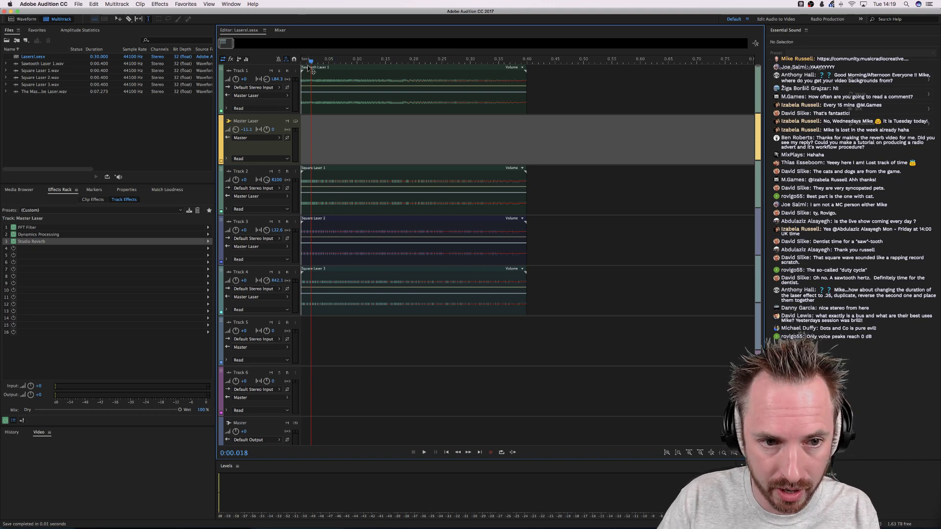
pyautogui.press('space')
pyautogui.press('space')
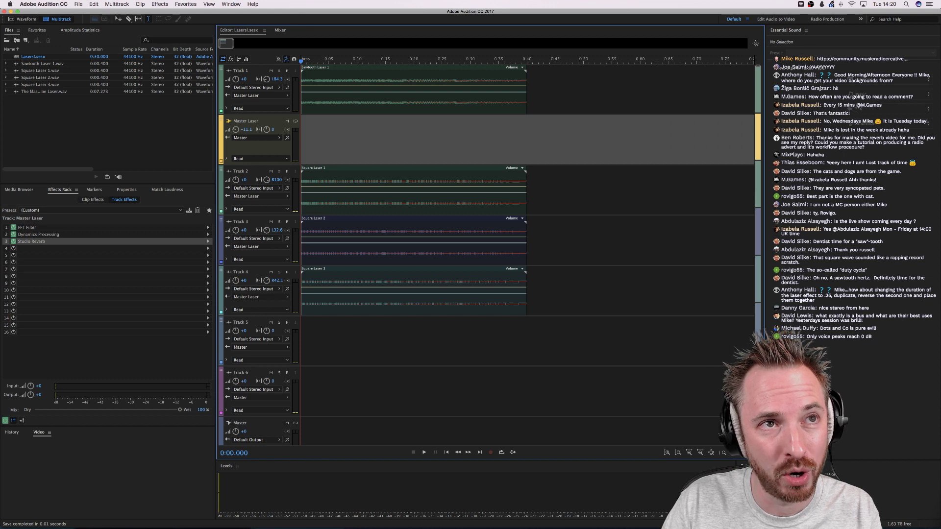
pyautogui.click(363, 136)
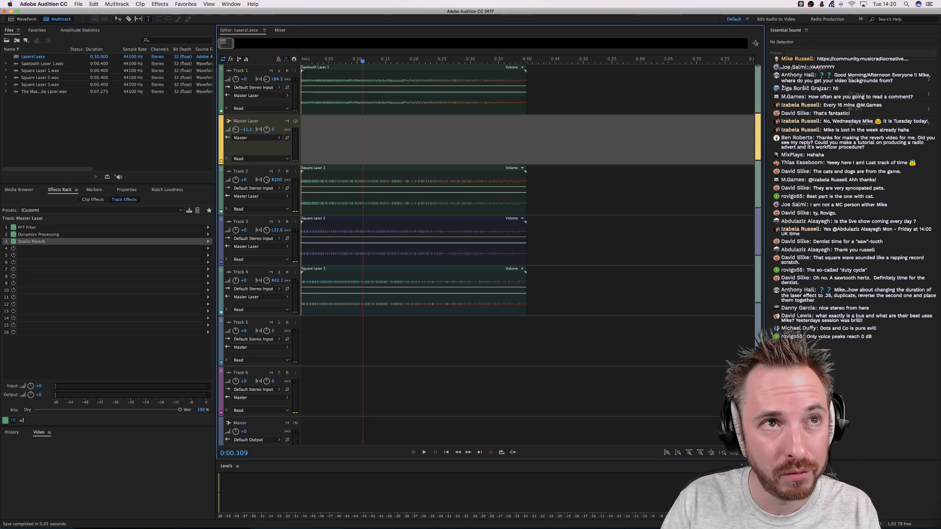
pyautogui.click(361, 143)
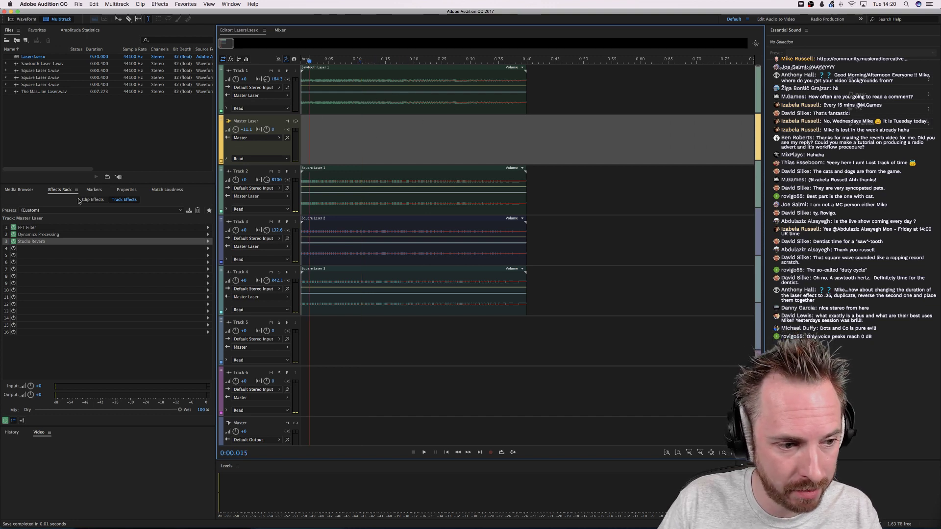
# Turn off the Studio Reverb, Dynamics Processing and FFT Filter on the Master Laser bus
pyautogui.click(13, 242)
pyautogui.click(13, 235)
pyautogui.click(14, 228)
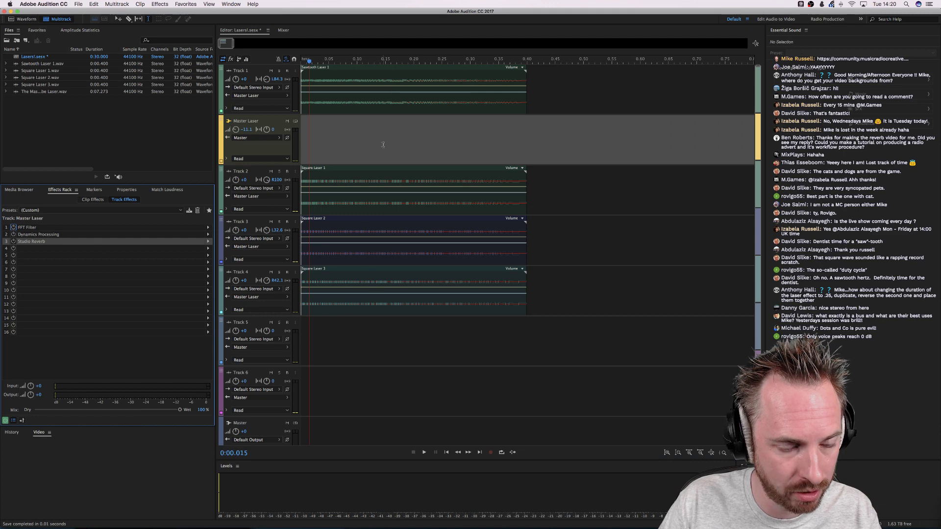
# Select all the laser clips in the session and bounce only the selected clips to a new track
pyautogui.click(531, 105)
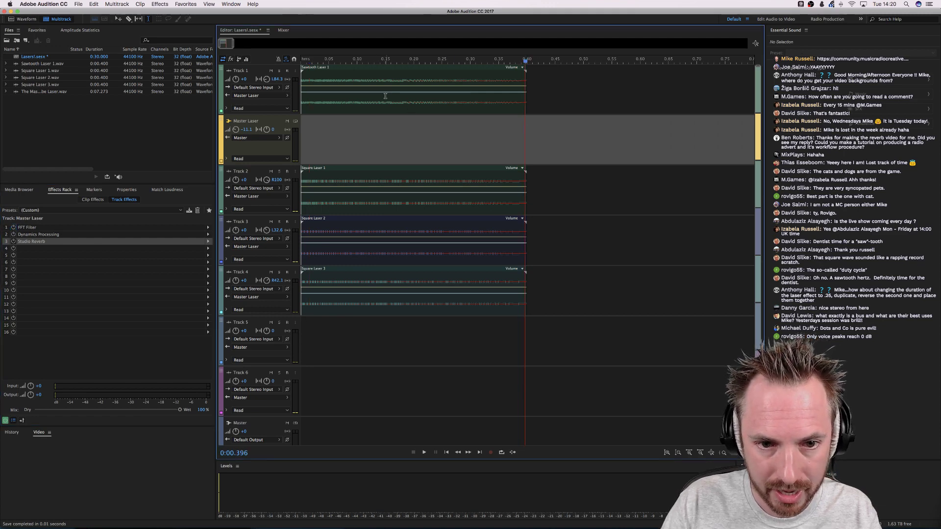
pyautogui.press('super+a')
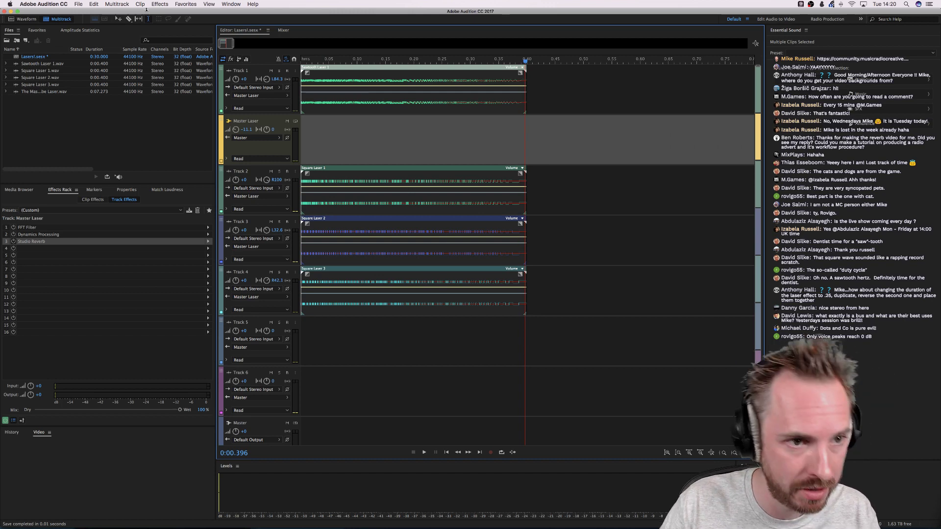
pyautogui.click(126, 4)
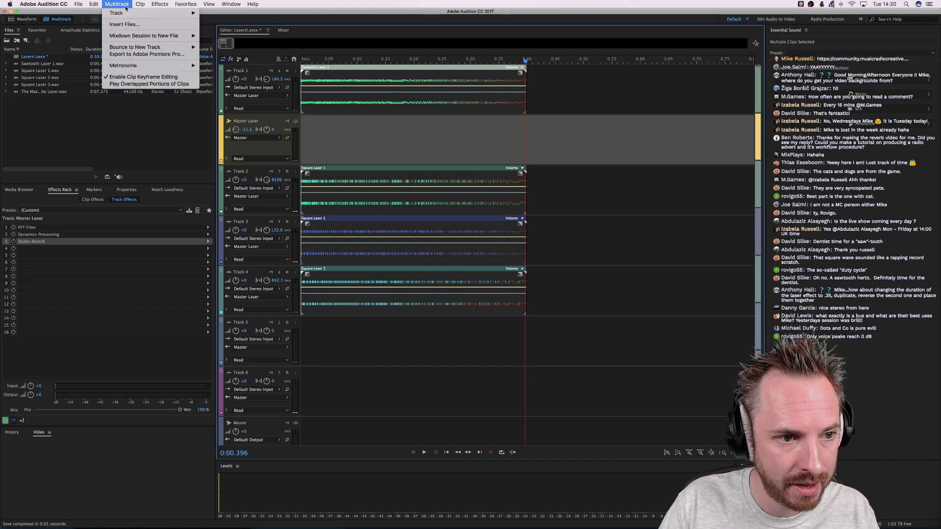
pyautogui.moveTo(181, 47)
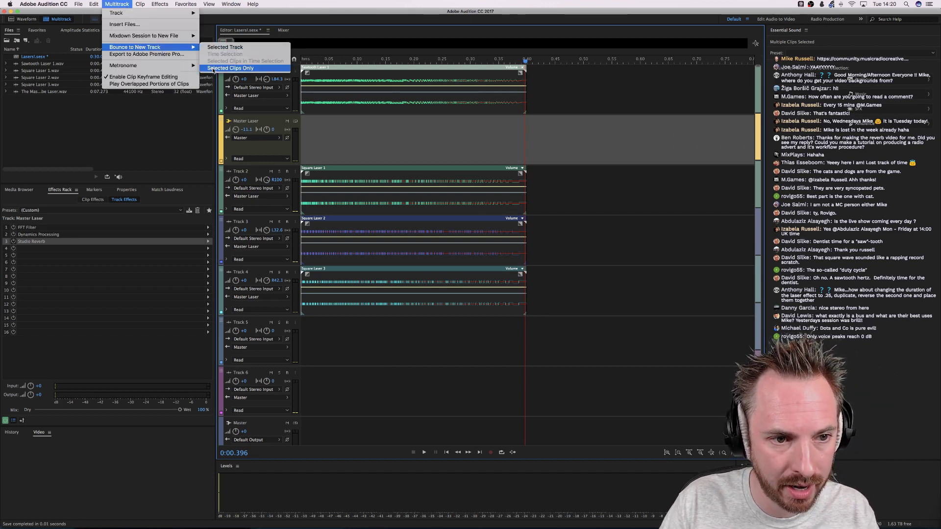
pyautogui.click(229, 68)
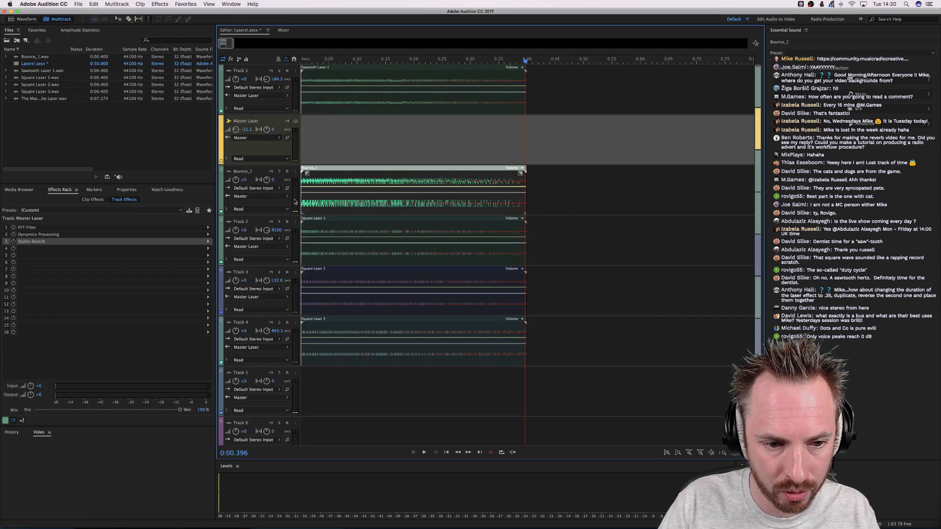
# Solo the bounced track and play it from the start of the session
pyautogui.click(279, 173)
pyautogui.click(311, 58)
pyautogui.press('space')
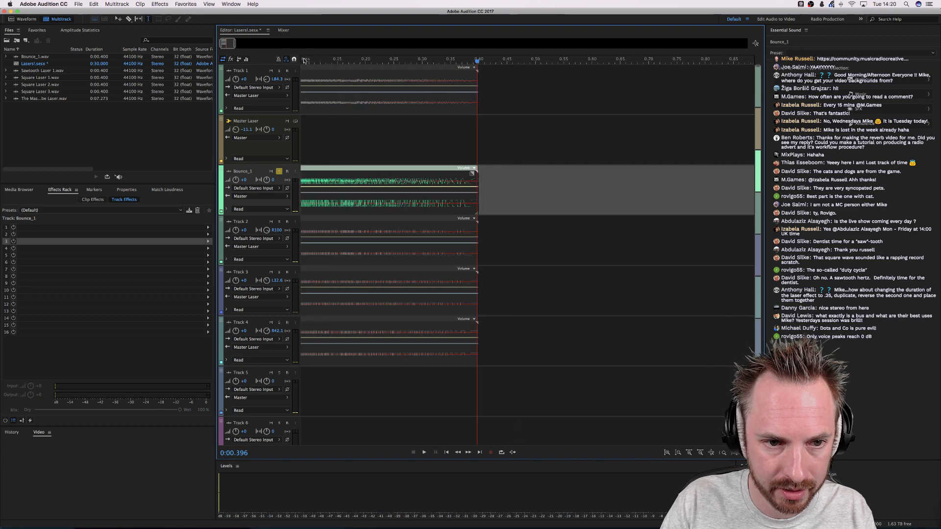
pyautogui.press('space')
pyautogui.press('space')
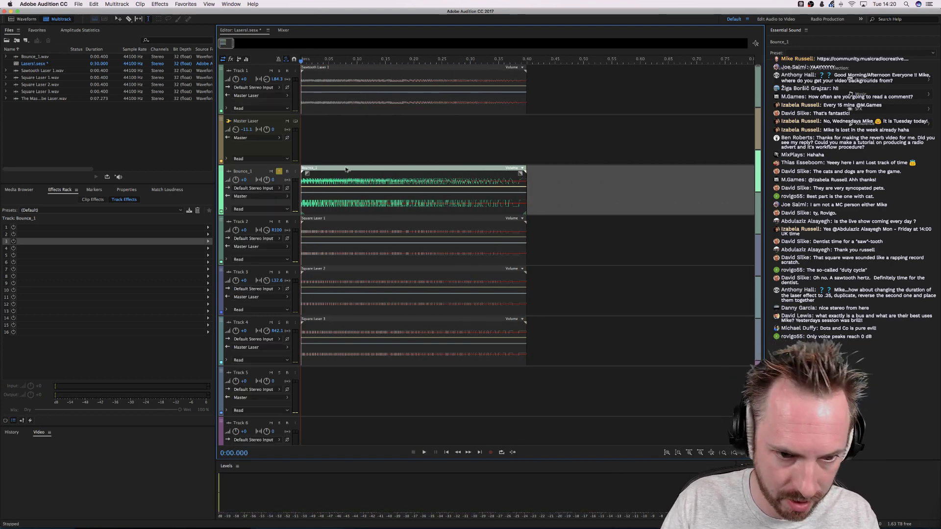
# Place a unique copy of the bounced clip just after the original on the same track, starting at about 0.41 s
pyautogui.moveTo(346, 170); pyautogui.dragTo(579, 168)
pyautogui.rightClick(579, 168)
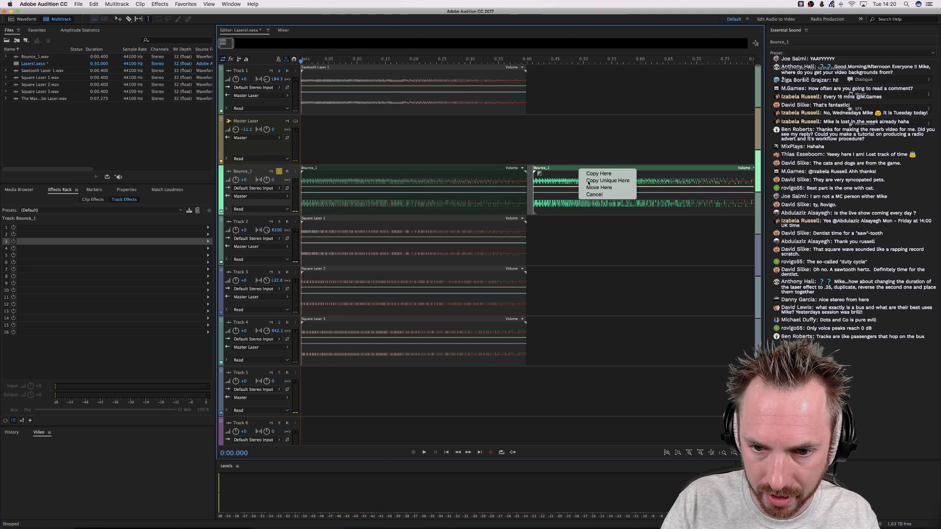
pyautogui.click(595, 175)
# Open the copied bounce clip in the waveform editor, reverse its audio and return to the multitrack session
pyautogui.click(555, 178)
pyautogui.doubleClick(555, 177)
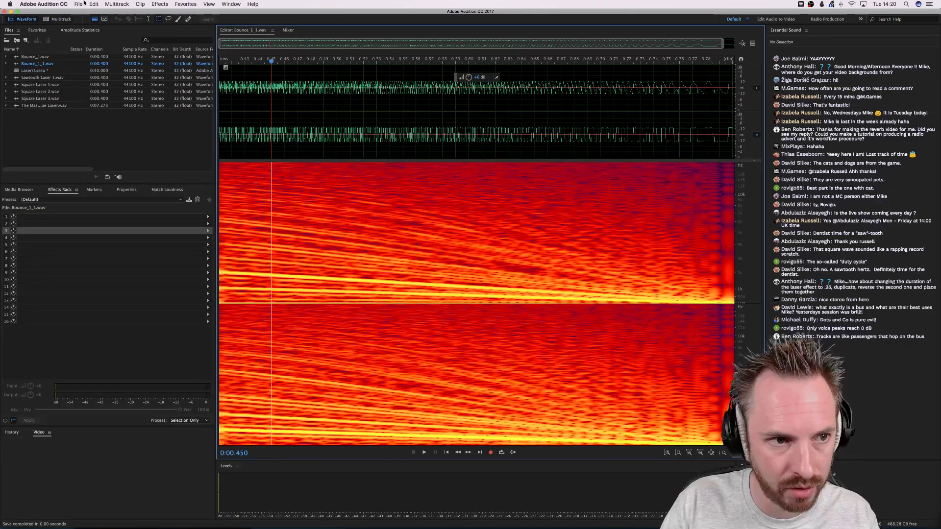
pyautogui.click(160, 4)
pyautogui.click(165, 45)
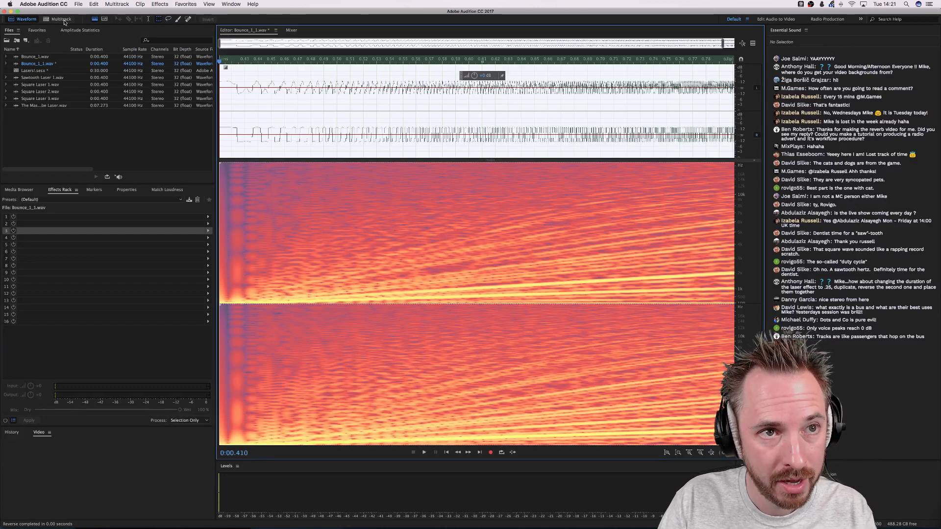
pyautogui.click(65, 22)
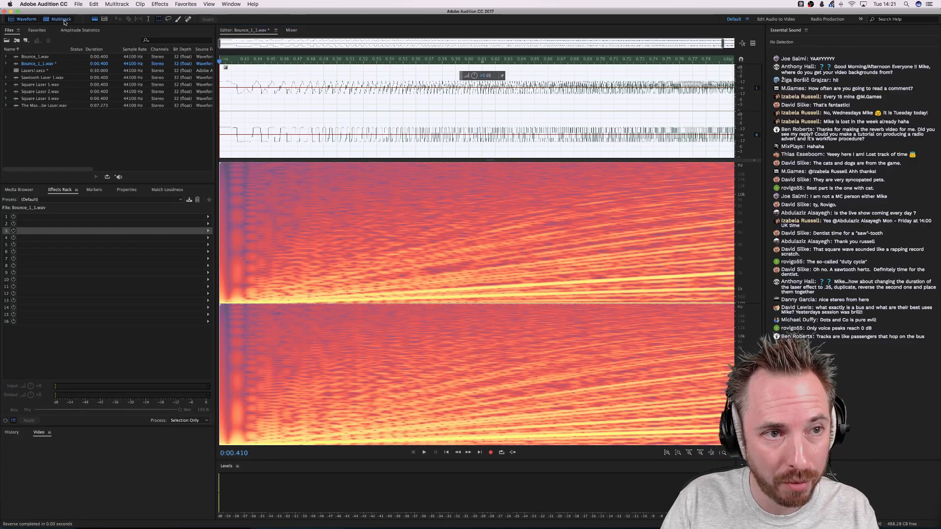
pyautogui.click(506, 143)
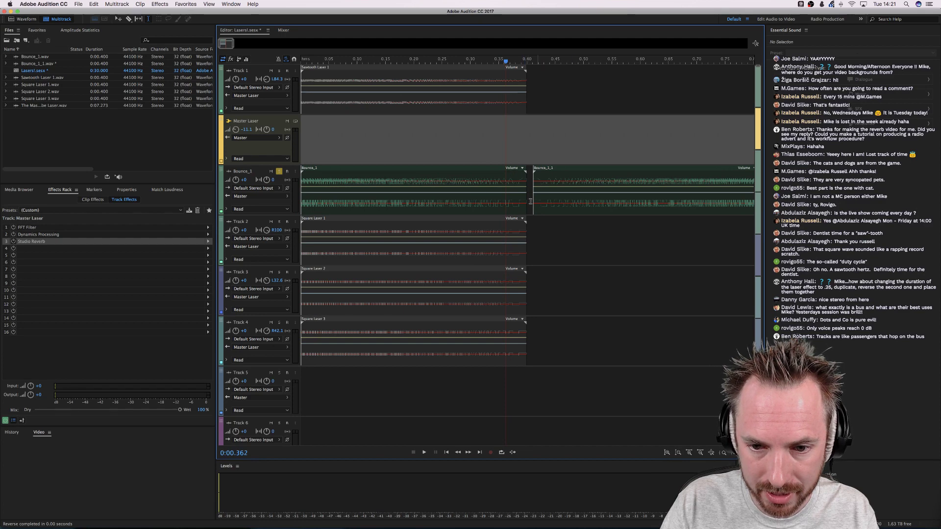
# Move the reversed bounce clip against the end of the original with a slight crossfade and play the join
pyautogui.moveTo(535, 200); pyautogui.dragTo(524, 201)
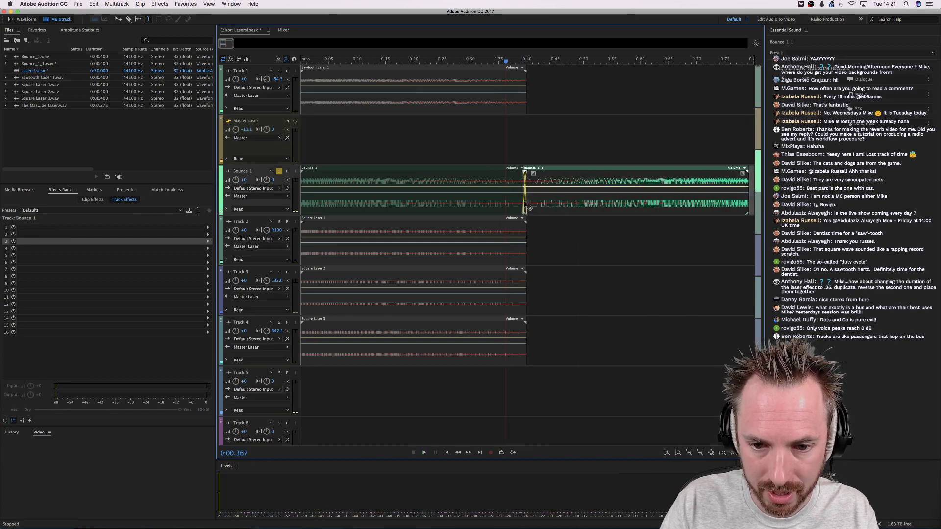
pyautogui.press('space')
pyautogui.press('space')
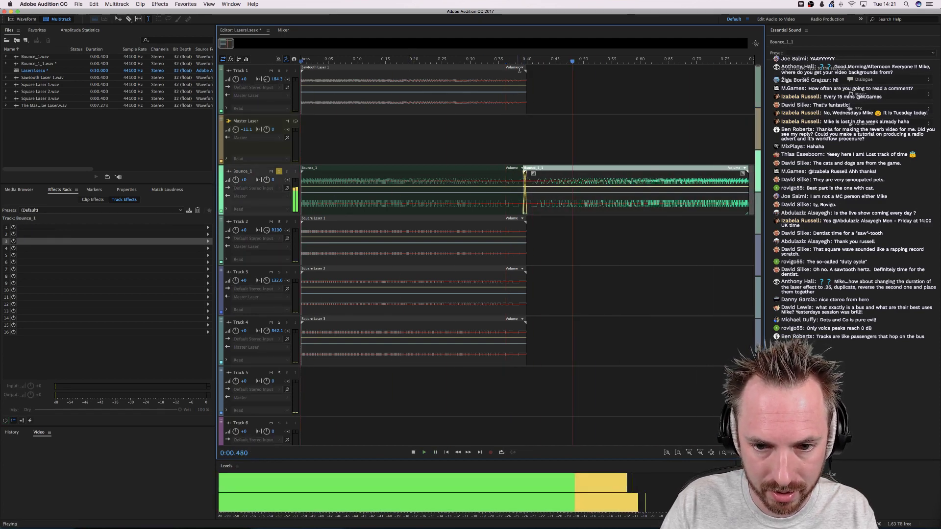
# Move the original bounce clip behind the reversed one with a very short crossfade at about 0.8 s and play the sequence
pyautogui.moveTo(451, 196); pyautogui.dragTo(799, 208)
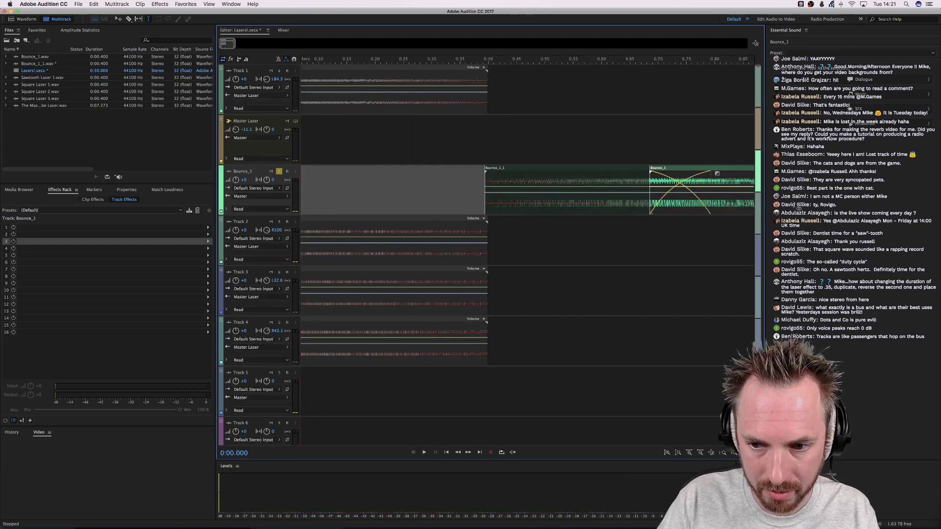
pyautogui.rightClick(652, 209)
pyautogui.moveTo(694, 203); pyautogui.dragTo(599, 203)
pyautogui.press('space')
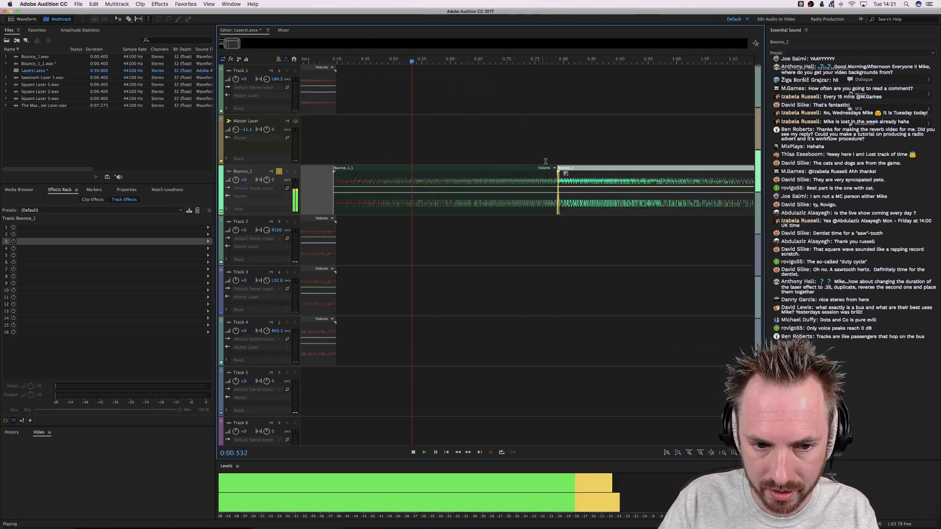
pyautogui.press('space')
pyautogui.press('space')
pyautogui.scroll(-3, 492, 203)
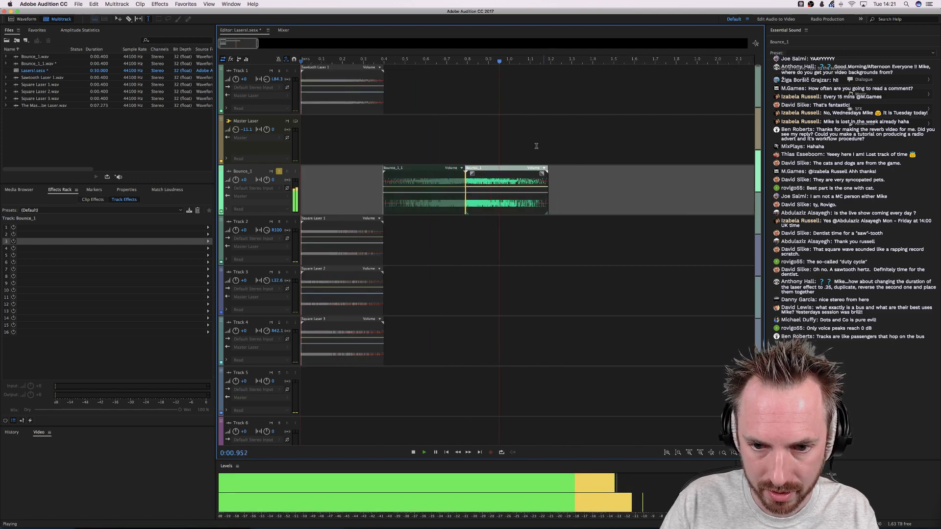
pyautogui.press('space')
pyautogui.moveTo(491, 204); pyautogui.dragTo(474, 202)
pyautogui.press('space')
pyautogui.press('space')
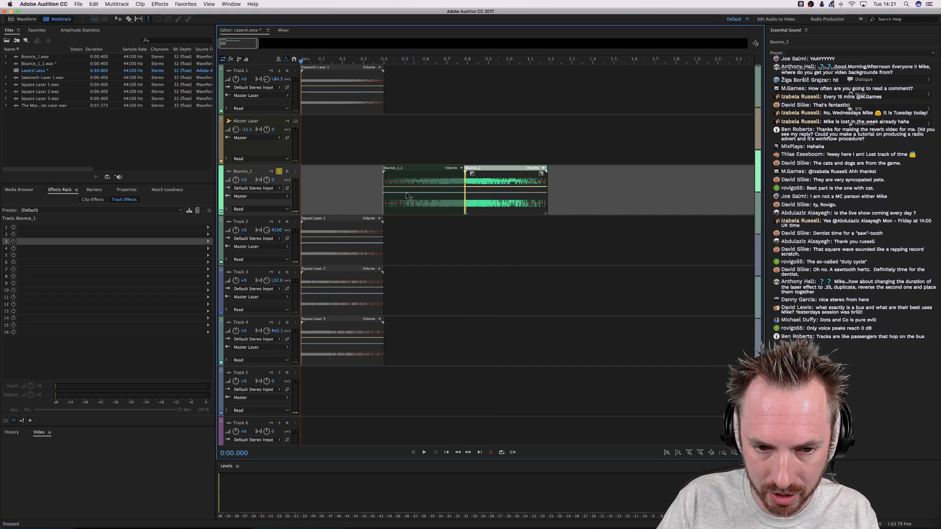
# Select both bounce clips, time-stretch them together to about 48% from their start edge, and play the shortened laser
pyautogui.keyDown('super'); pyautogui.click(413, 179); pyautogui.keyUp('super')
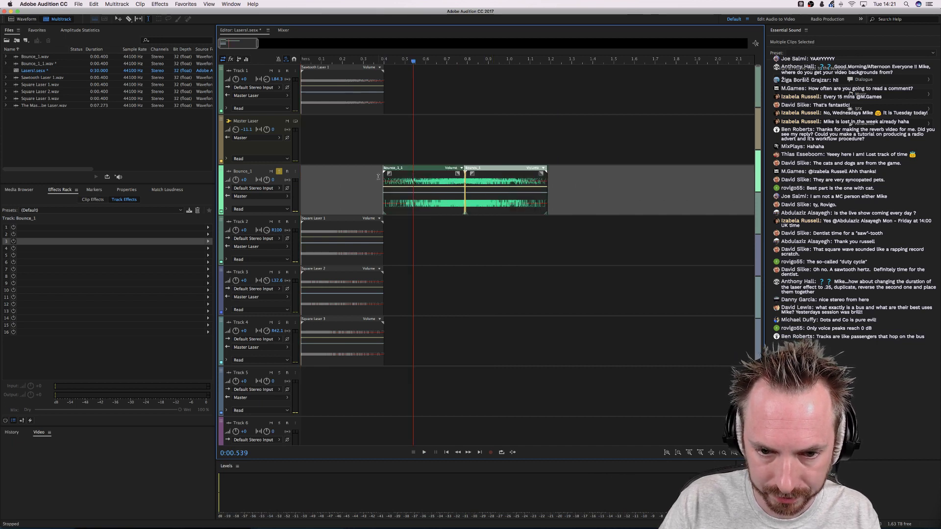
pyautogui.moveTo(385, 175); pyautogui.dragTo(475, 177)
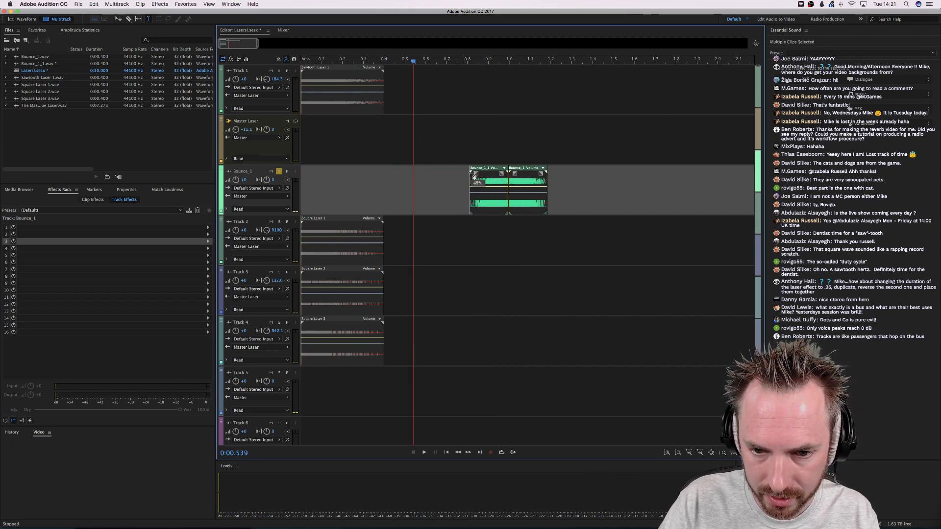
pyautogui.click(468, 61)
pyautogui.press('space')
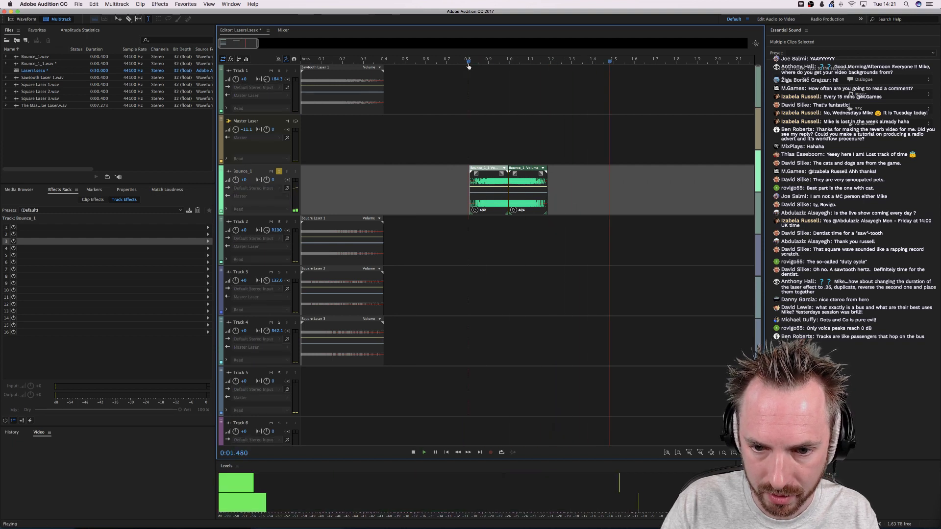
pyautogui.press('space')
pyautogui.press('space')
pyautogui.press('space')
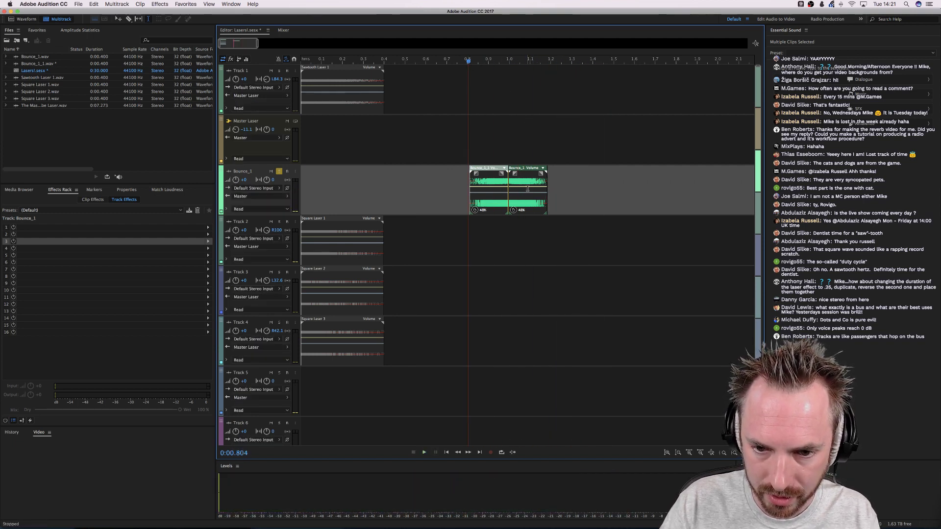
pyautogui.press('space')
pyautogui.press('space')
pyautogui.press('space')
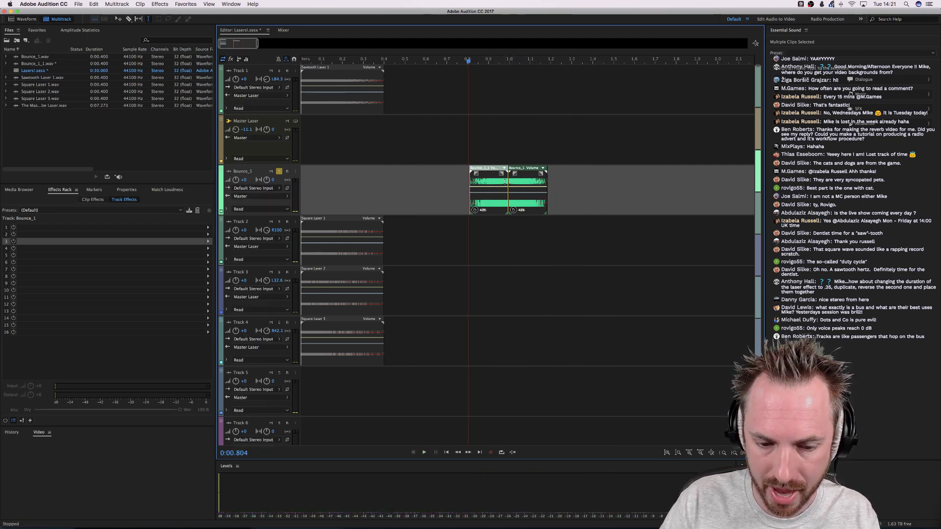
# Paste a copy of the shortened pair at about 1.4 s and rearrange it so the forward clip comes before the reversed one
pyautogui.click(591, 63)
pyautogui.press('super+v')
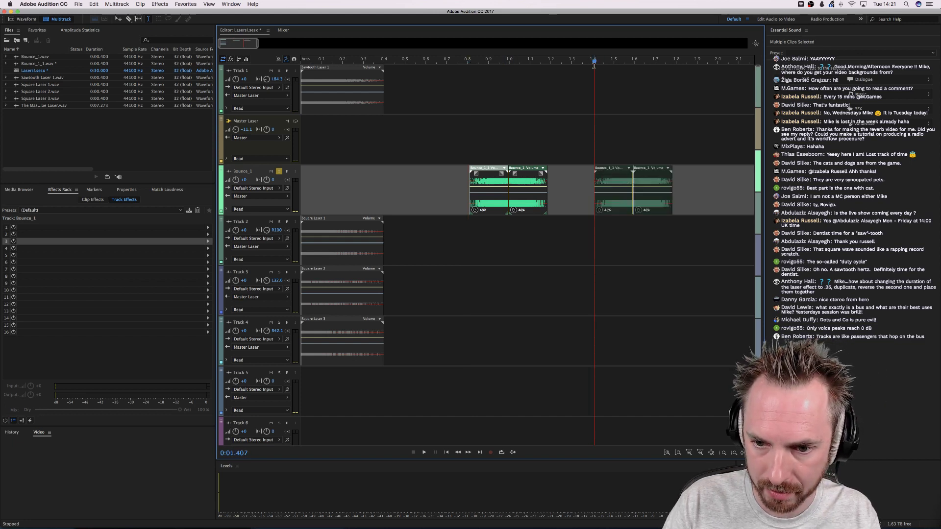
pyautogui.click(575, 219)
pyautogui.moveTo(600, 212)
pyautogui.mouseDown()
pyautogui.moveTo(635, 212)
pyautogui.moveTo(591, 212)
pyautogui.mouseUp()
pyautogui.click(575, 148)
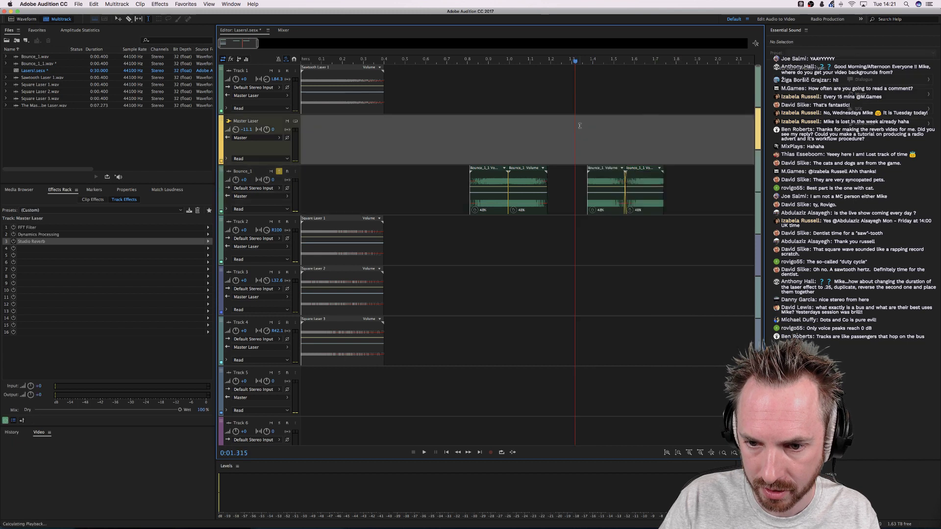
pyautogui.press('space')
# Delete the pasted pair of clips and undo the deletion
pyautogui.click(569, 198)
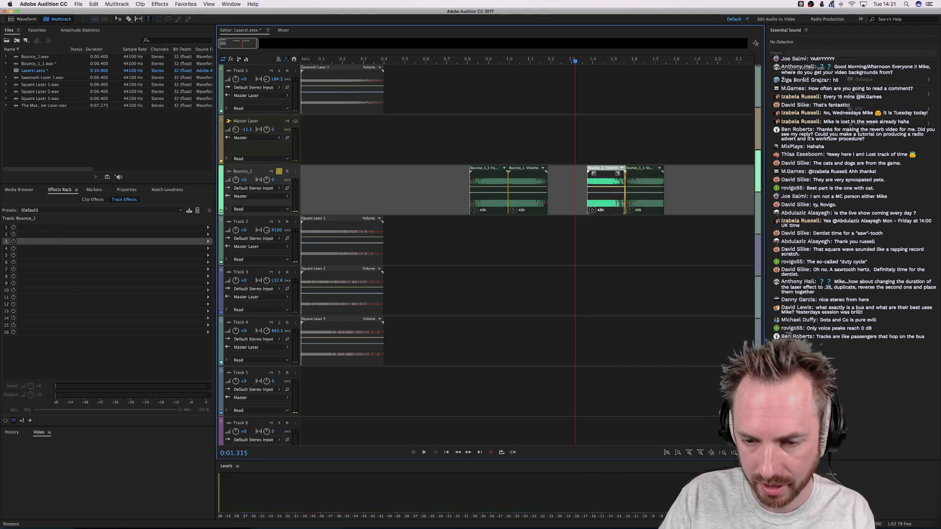
pyautogui.click(625, 198)
pyautogui.press('Delete')
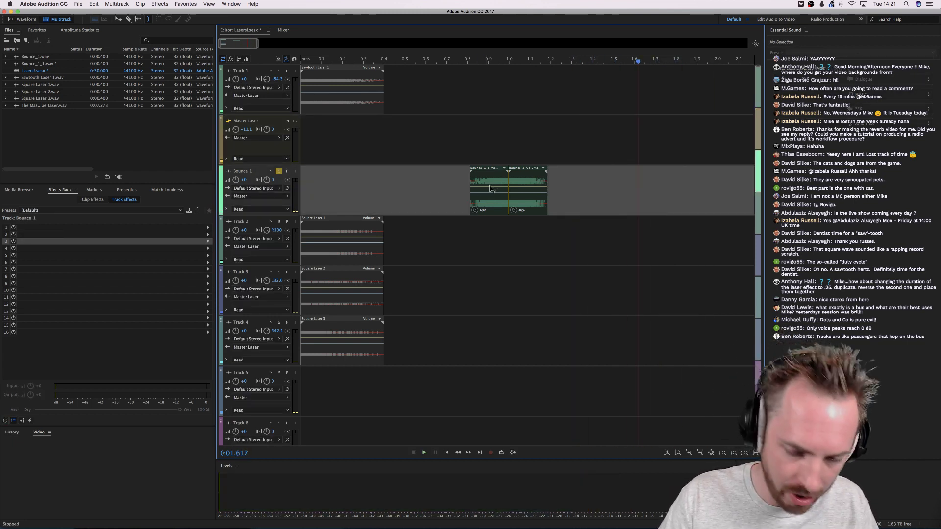
pyautogui.hotkey('ctrl', 'z')
pyautogui.hotkey('ctrl', 'z')
# Separate the pasted reversed clip from the forward one, play both for comparison, and delete the reversed copy
pyautogui.moveTo(641, 201); pyautogui.dragTo(669, 201)
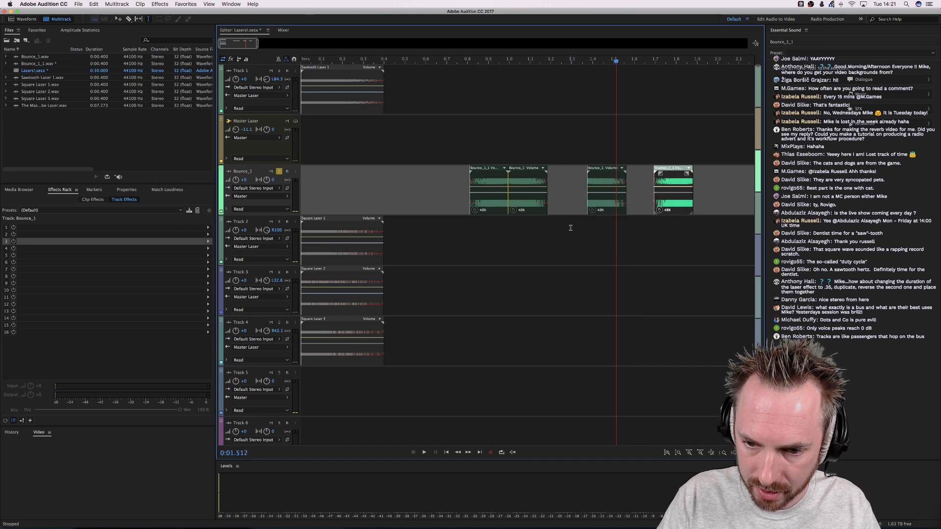
pyautogui.click(571, 228)
pyautogui.press('space')
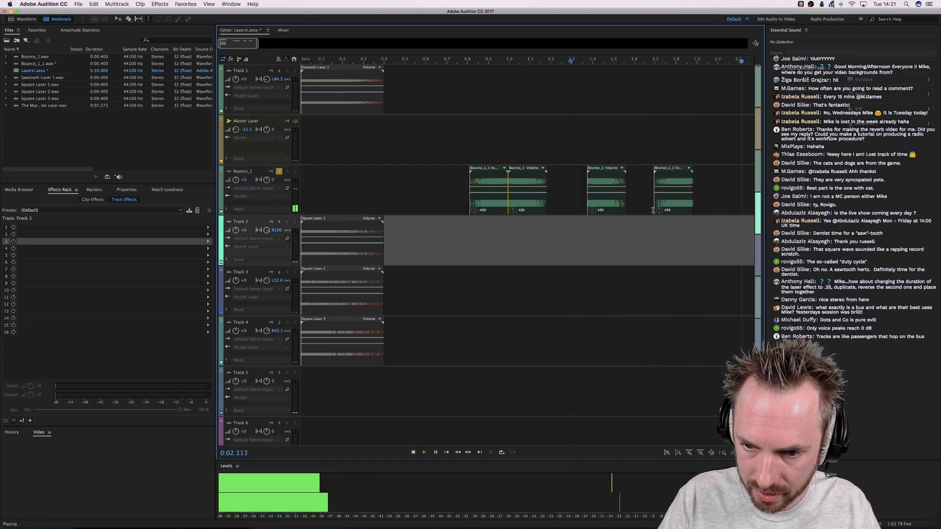
pyautogui.press('space')
pyautogui.click(663, 201)
pyautogui.press('Delete')
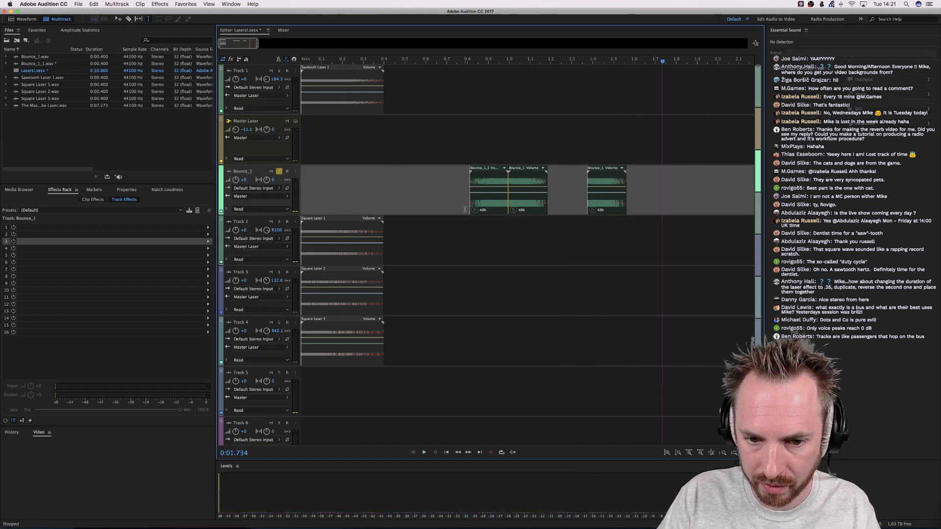
# Play the joined pair of clips and move the remaining single forward clip to about 2.0 s on the track
pyautogui.click(465, 210)
pyautogui.press('space')
pyautogui.moveTo(606, 203); pyautogui.dragTo(678, 203)
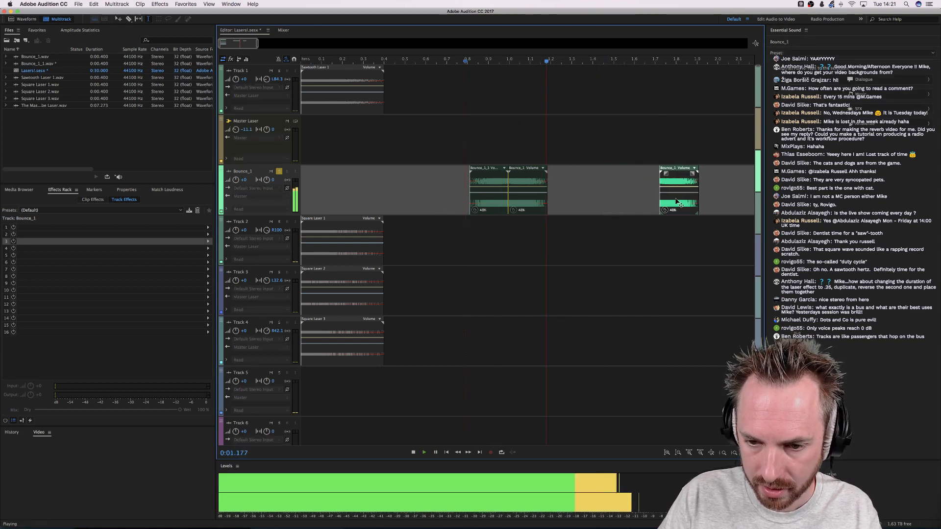
pyautogui.press('-')
pyautogui.press('space')
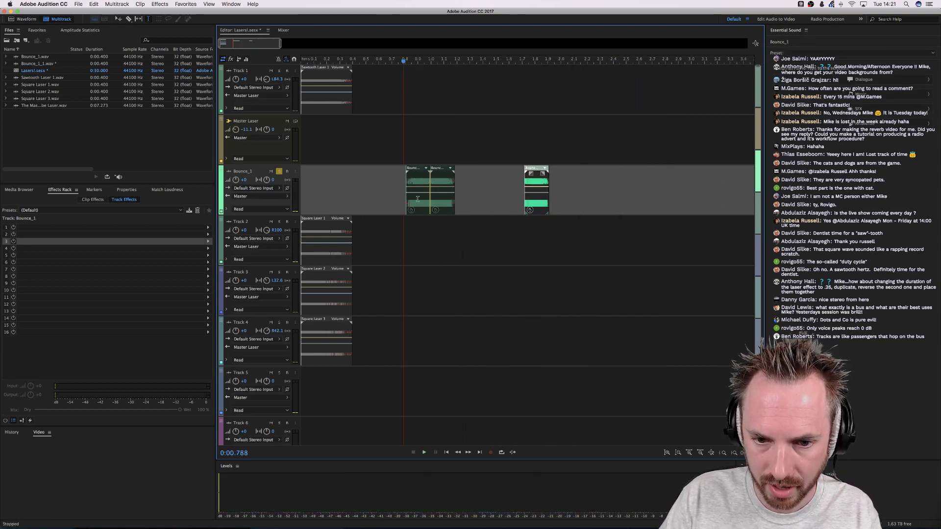
pyautogui.moveTo(400, 154)
pyautogui.mouseDown()
pyautogui.moveTo(456, 155)
pyautogui.moveTo(404, 158)
pyautogui.mouseUp()
pyautogui.press('space')
pyautogui.press('space')
pyautogui.moveTo(544, 183); pyautogui.dragTo(582, 183)
pyautogui.click(373, 191)
# Route the Bounce_1 track to the Master Laser bus, enable its FFT Filter, Dynamics Processing and Studio Reverb, and play the result
pyautogui.click(260, 196)
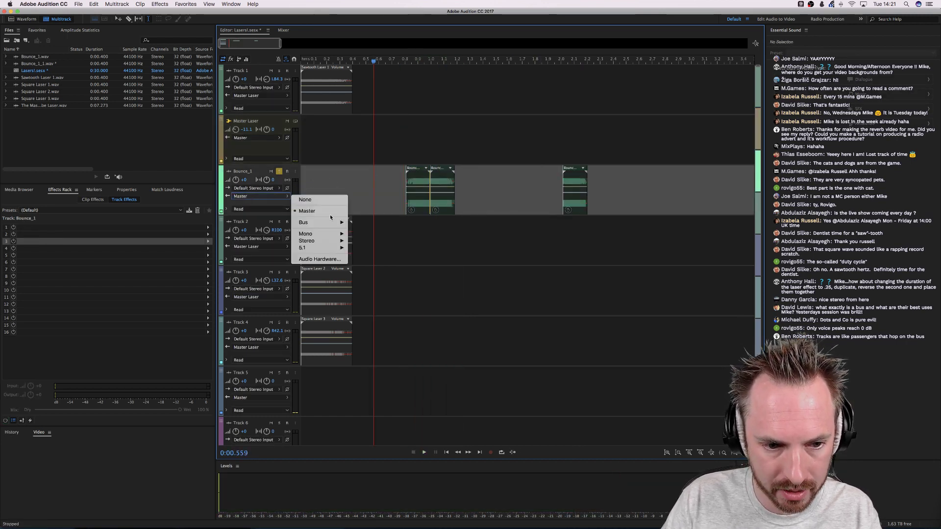
pyautogui.click(368, 223)
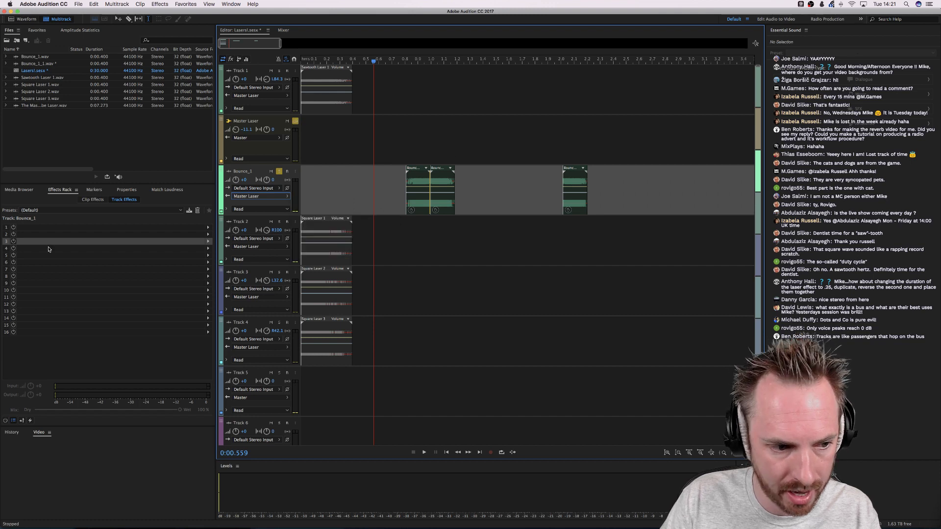
pyautogui.click(358, 143)
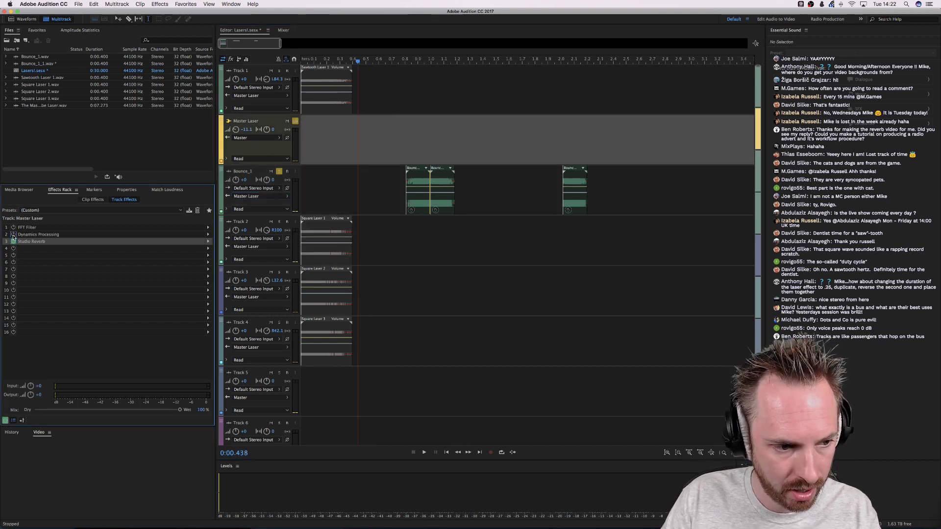
pyautogui.click(398, 152)
pyautogui.press('space')
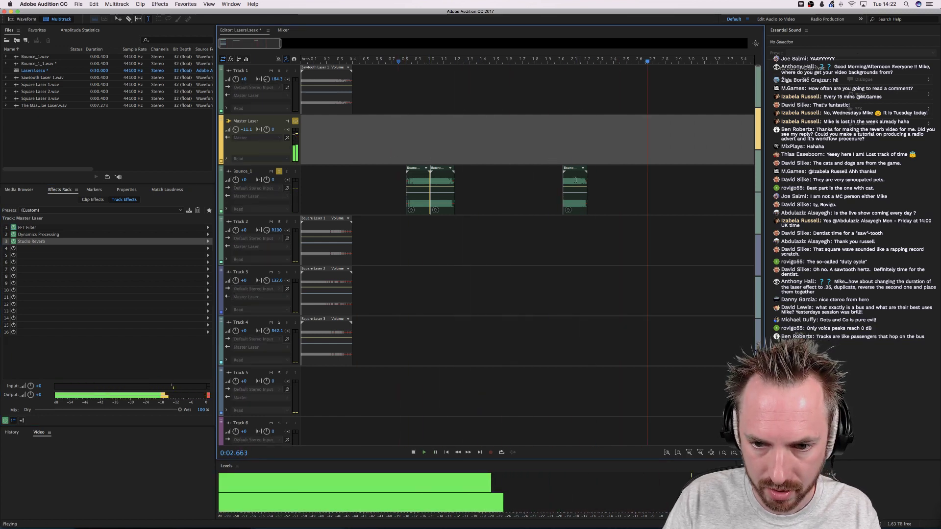
# Play the laser variations through the bus effects several times, comparing the joined pair with the single short clip
pyautogui.press('space')
pyautogui.press('space')
pyautogui.press('space')
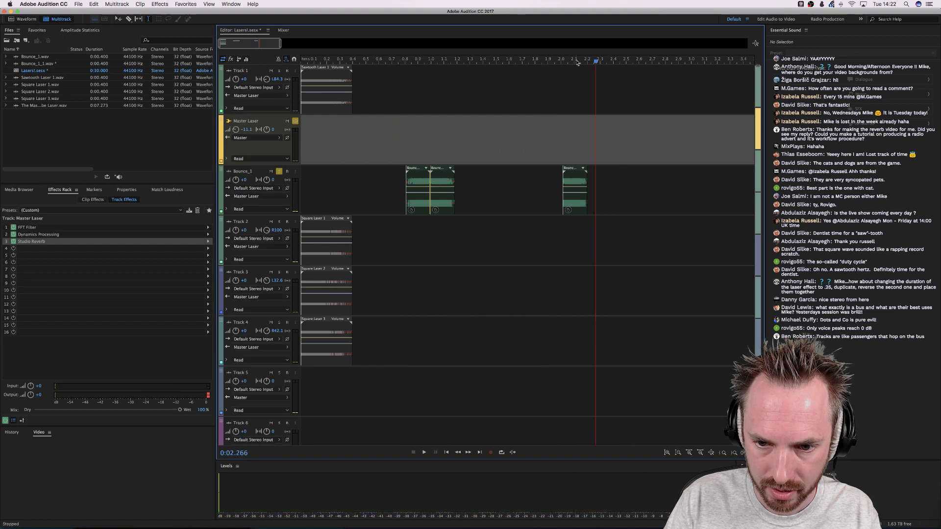
pyautogui.scroll(5, 574, 61)
pyautogui.click(482, 175)
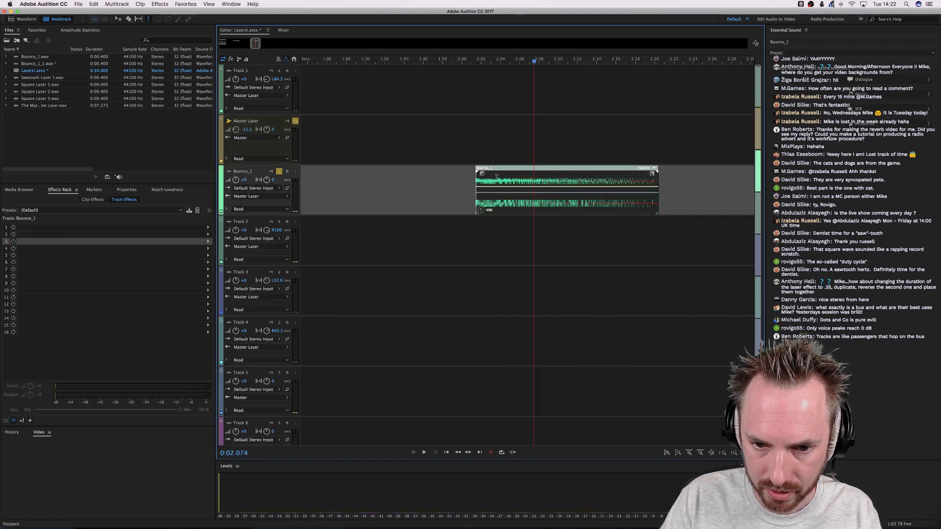
pyautogui.click(443, 153)
pyautogui.scroll(-5, 505, 61)
pyautogui.press('space')
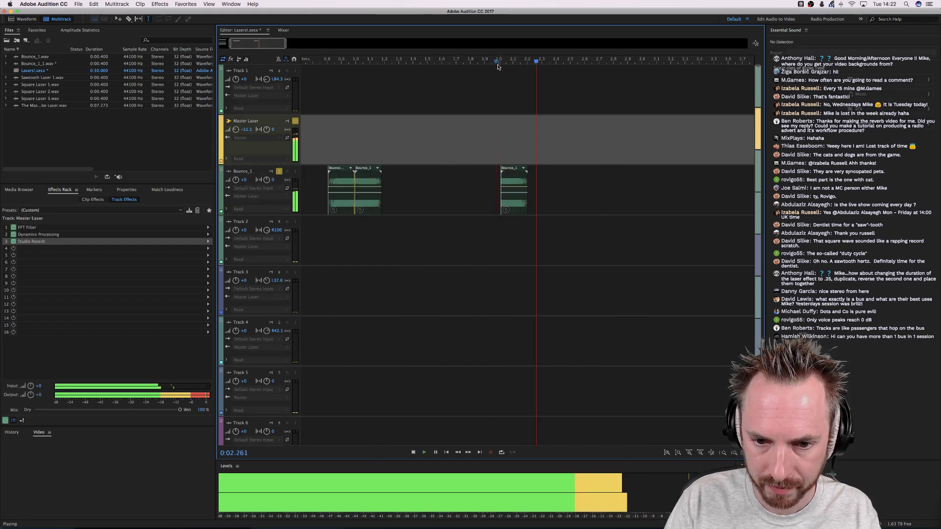
pyautogui.press('space')
pyautogui.press('space')
pyautogui.scroll(-5, 353, 117)
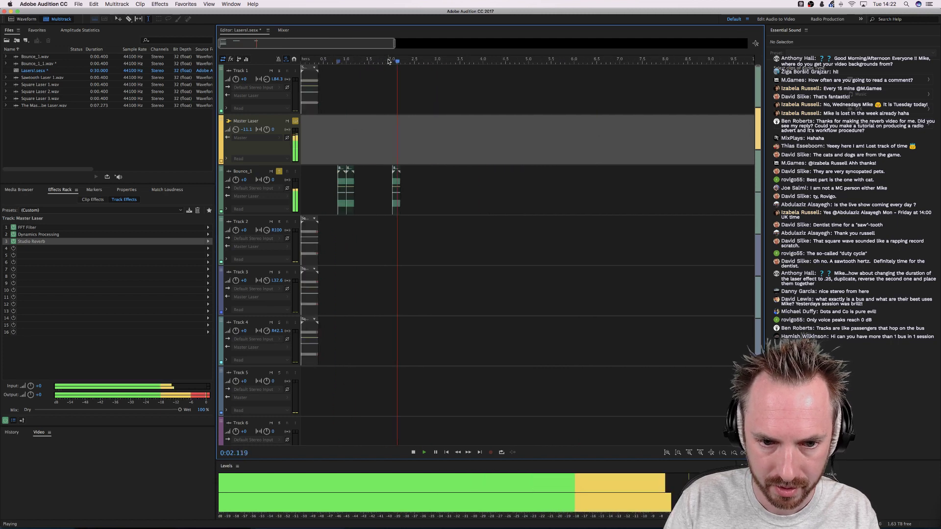
pyautogui.press('space')
# Mix down the time selection from about 0.7 s to 2.5 s to a new file and play it in the waveform editor
pyautogui.moveTo(333, 154); pyautogui.dragTo(413, 150)
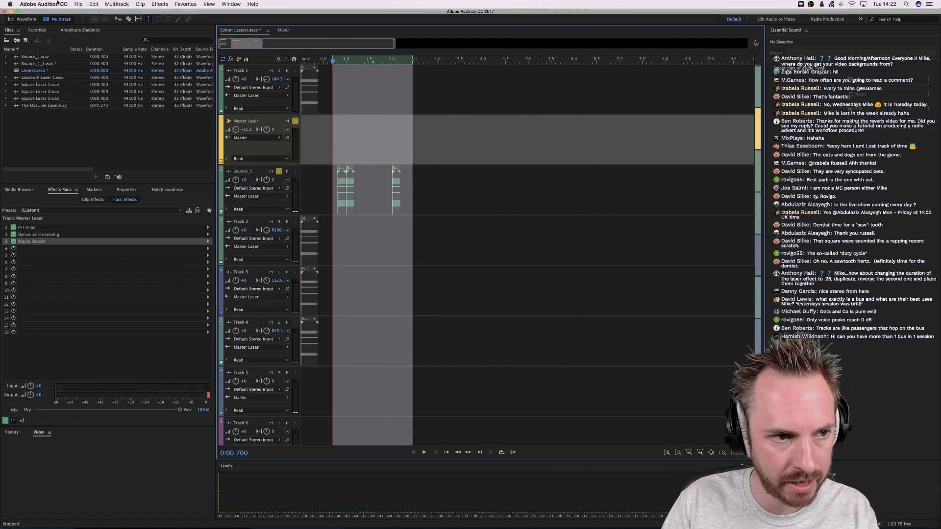
pyautogui.click(117, 4)
pyautogui.moveTo(162, 36)
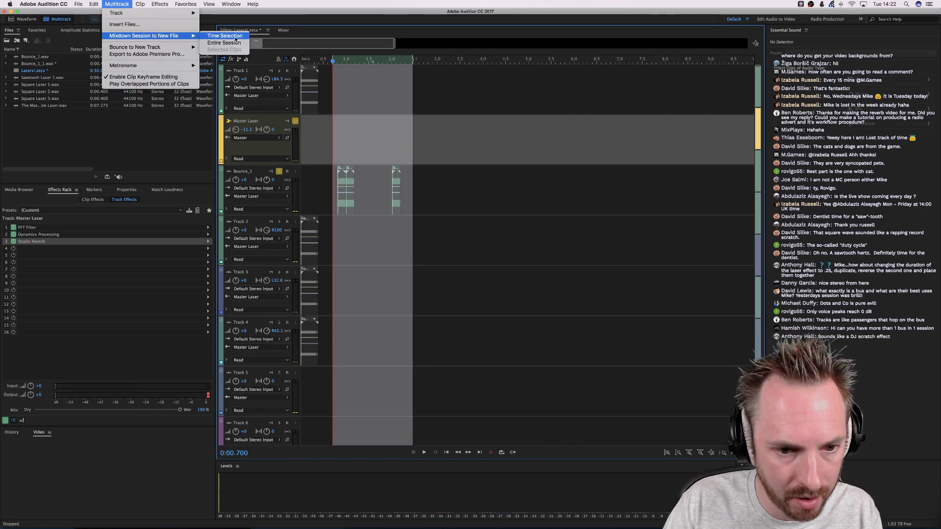
pyautogui.click(236, 37)
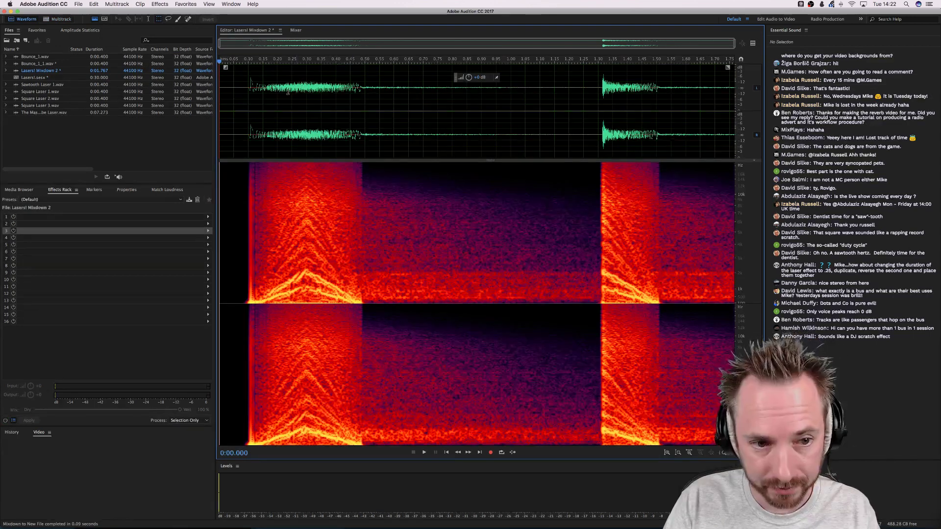
pyautogui.click(239, 109)
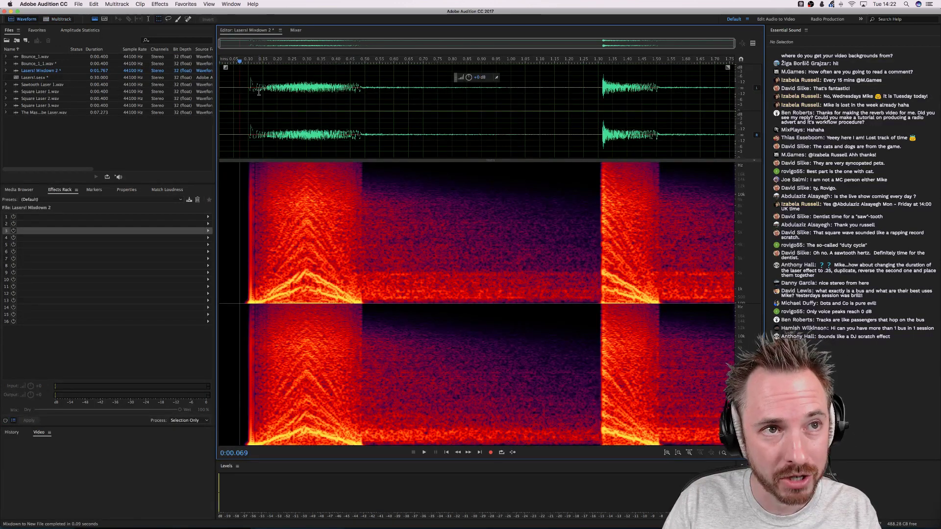
pyautogui.press('space')
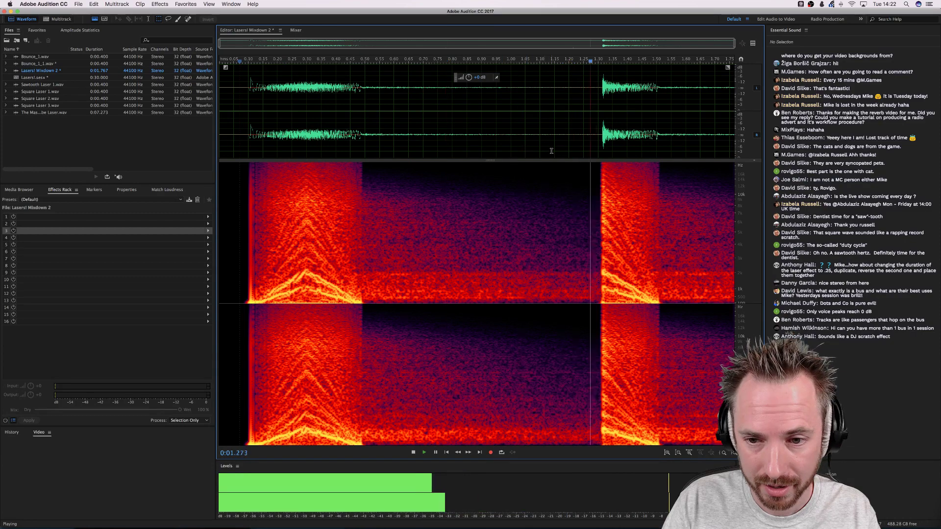
# Return to the multitrack session and move the single forward laser clip to about 3.7 s
pyautogui.press('8')
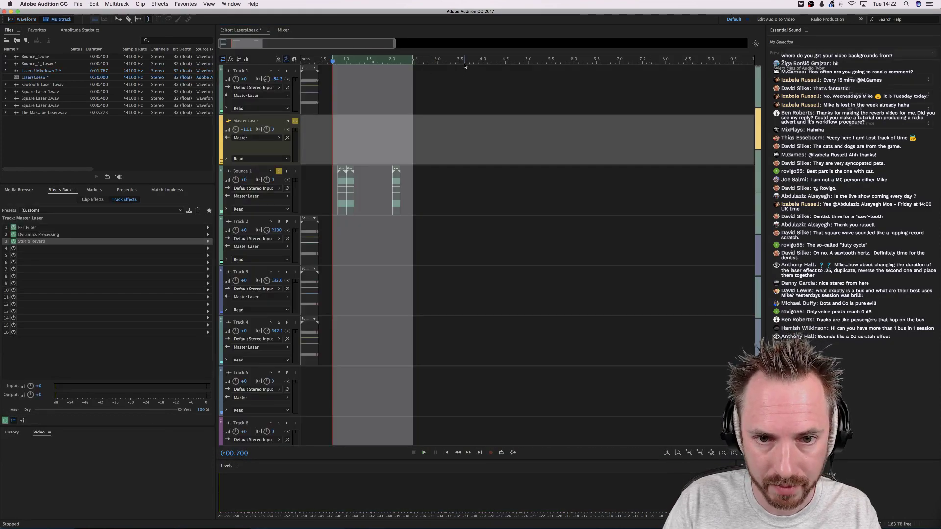
pyautogui.scroll(-2, 465, 62)
pyautogui.moveTo(372, 198); pyautogui.dragTo(427, 202)
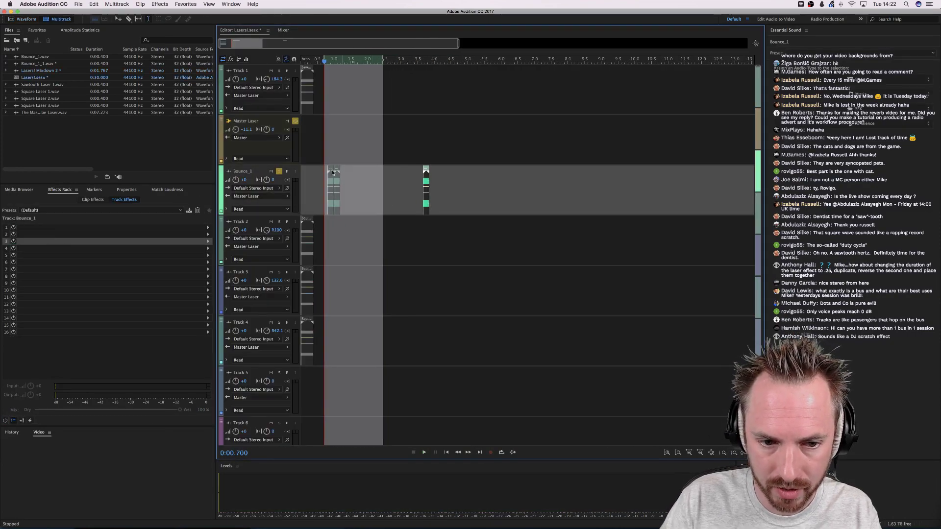
# Mix down the time selection from about 0.8 s to 7.5 s to a new file and play it
pyautogui.click(327, 154)
pyautogui.moveTo(327, 154); pyautogui.dragTo(552, 154)
pyautogui.click(118, 4)
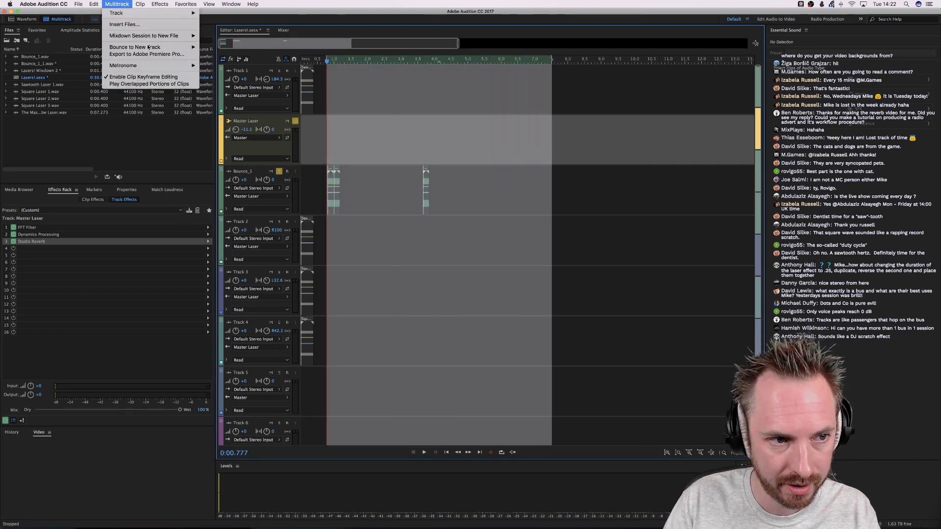
pyautogui.moveTo(162, 36)
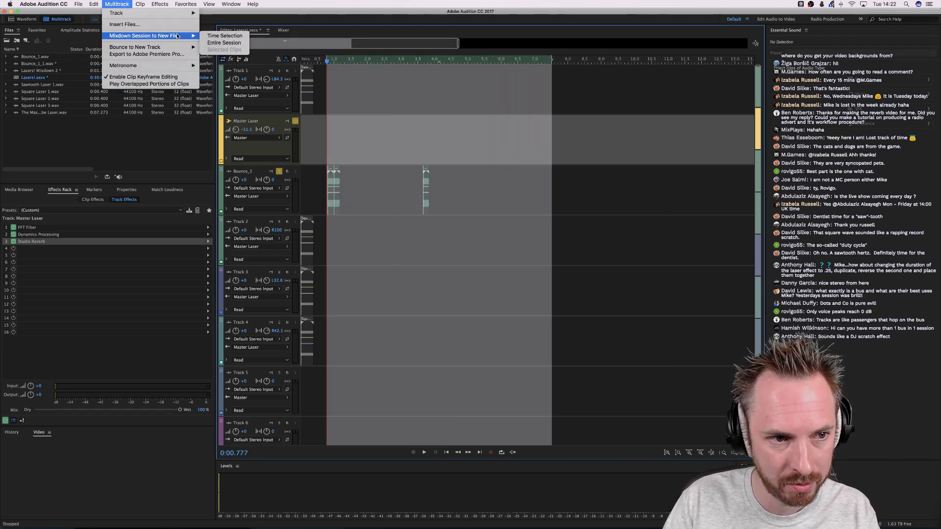
pyautogui.click(222, 37)
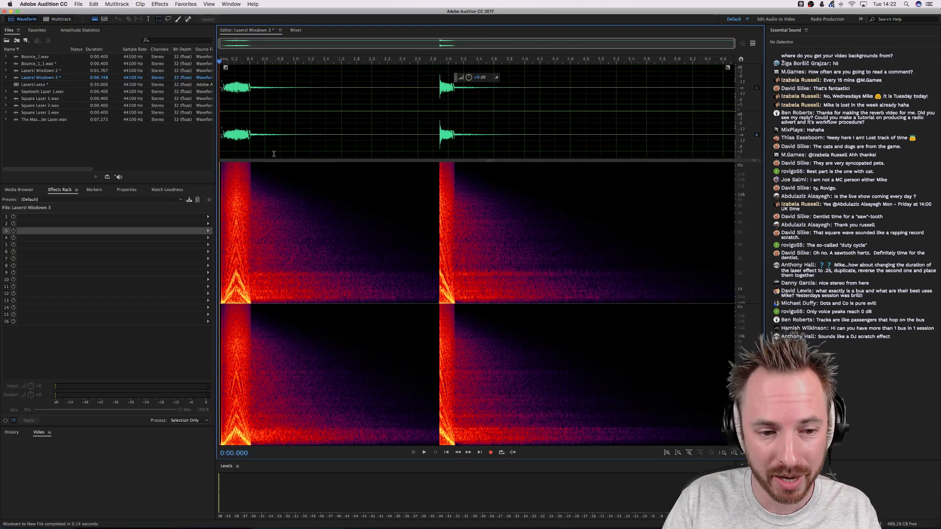
pyautogui.press('space')
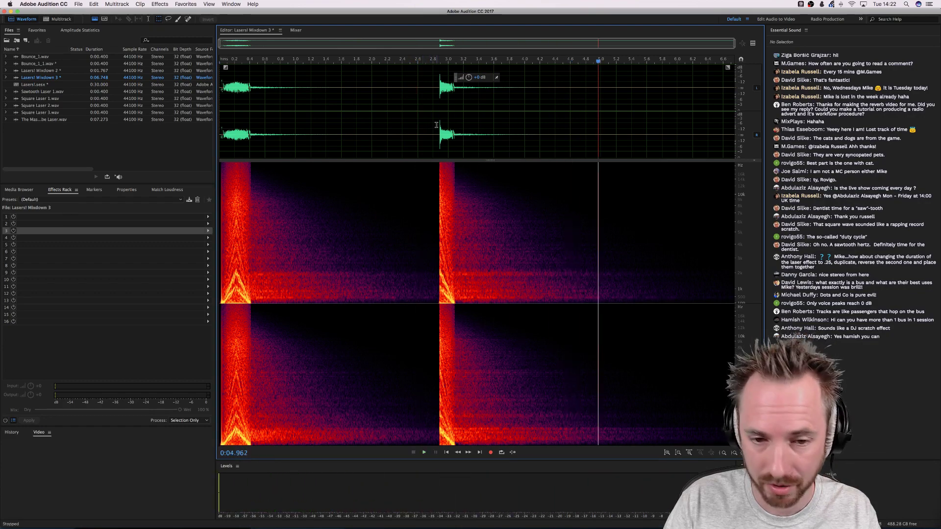
pyautogui.press('space')
# Save the second laser, from about 2.9 s to the end, as Mini Laser.wav in Downloads and delete it from the mixdown
pyautogui.moveTo(438, 124); pyautogui.dragTo(352, 123)
pyautogui.click(453, 126)
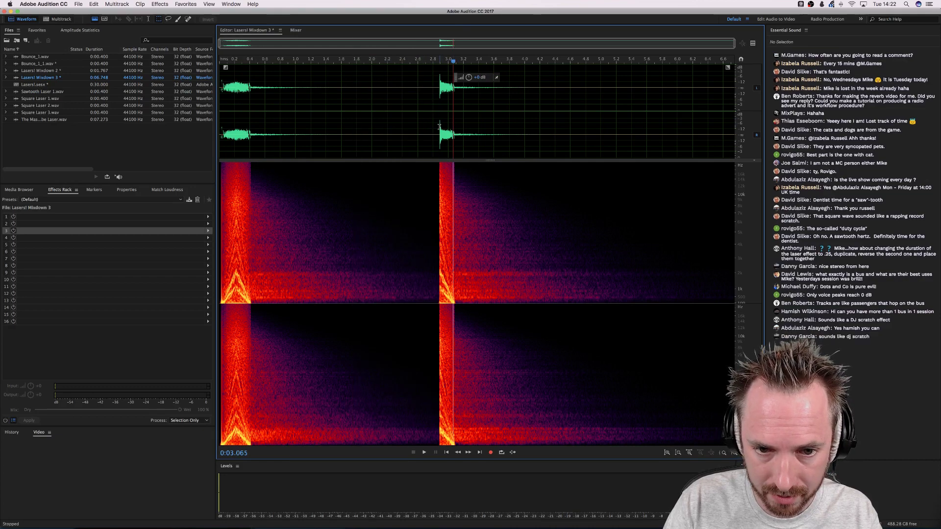
pyautogui.moveTo(439, 126); pyautogui.dragTo(767, 151)
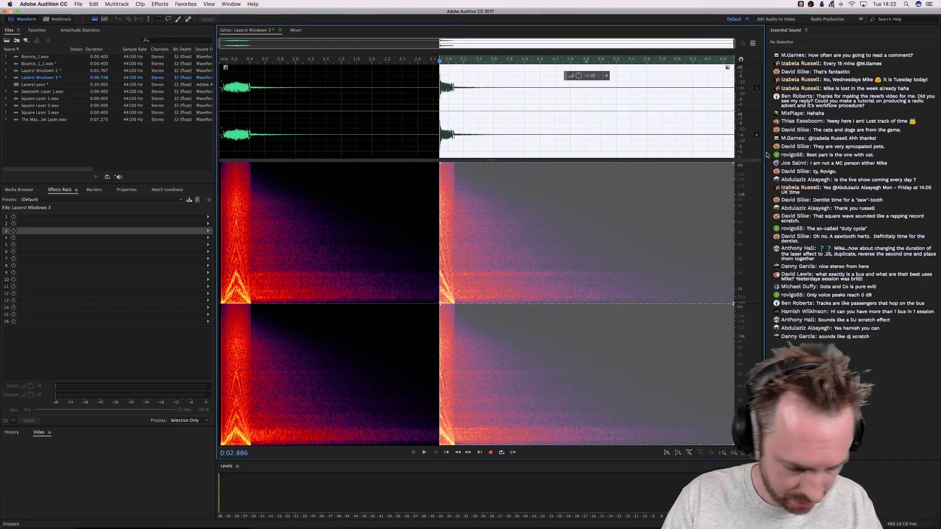
pyautogui.press('super+alt+s')
pyautogui.write('Mini Laser.wav')
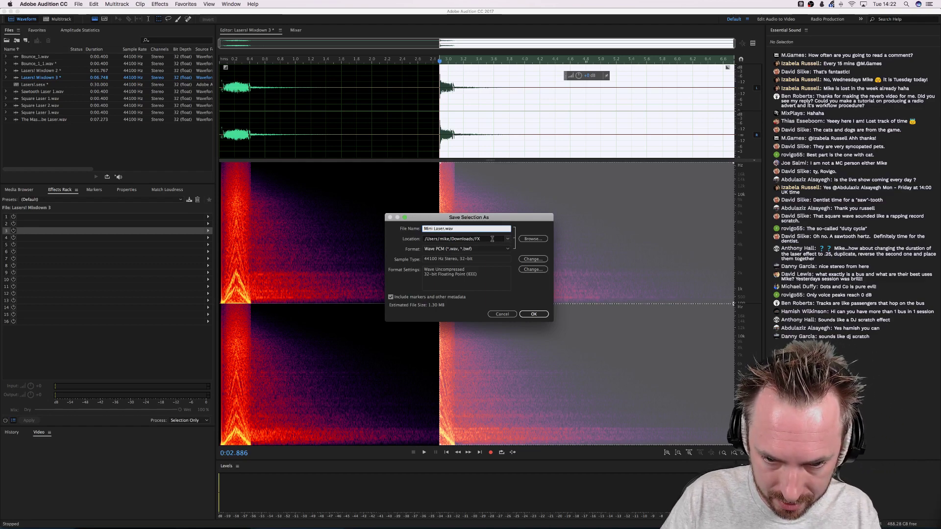
pyautogui.press('Tab')
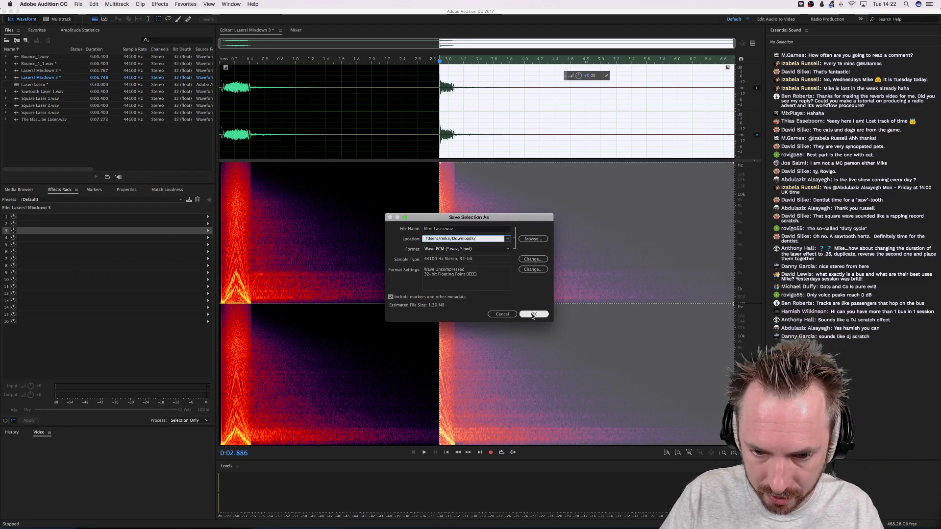
pyautogui.click(534, 315)
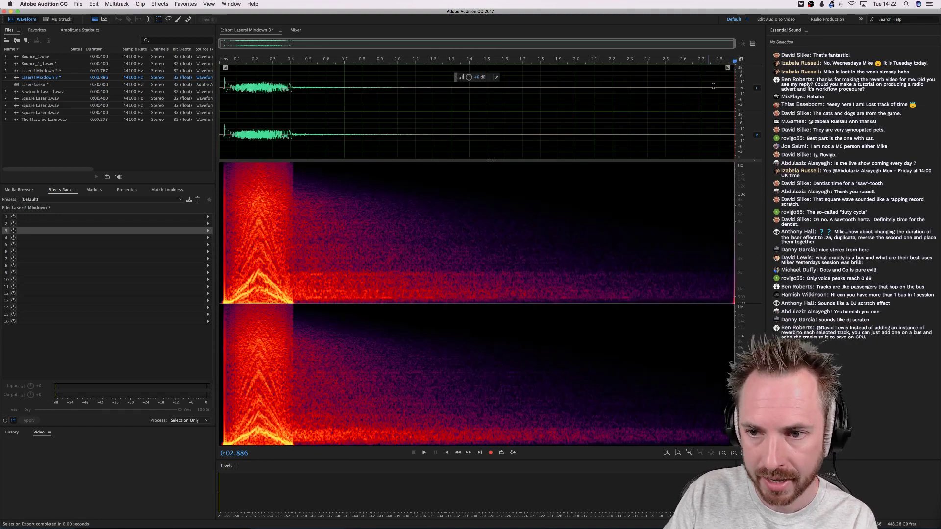
# Fade out the remaining laser from about 0.7 s to the end and play the whole file
pyautogui.moveTo(728, 68); pyautogui.dragTo(346, 121)
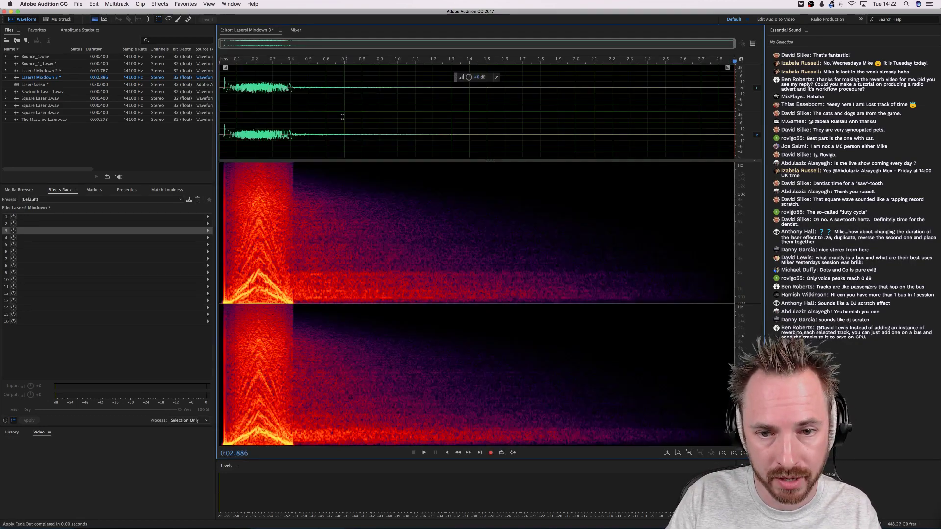
pyautogui.doubleClick(343, 116)
pyautogui.press('space')
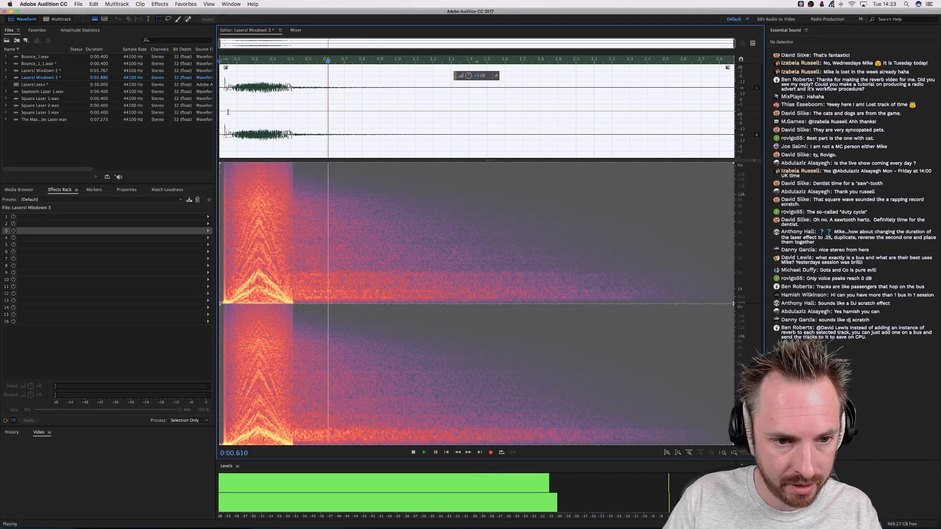
# Save the selected full waveform as Wow Laser.wav in the Downloads folder
pyautogui.press('super+alt+s')
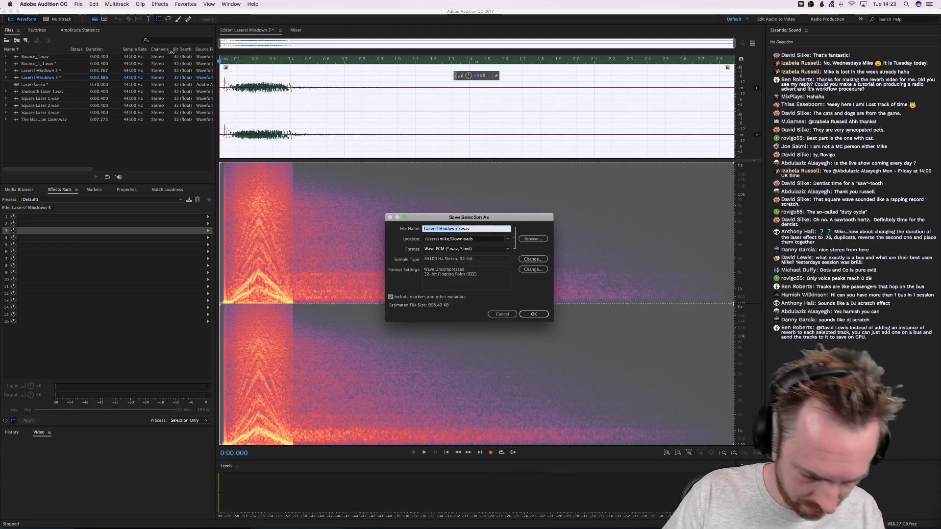
pyautogui.write('Wow Lasers')
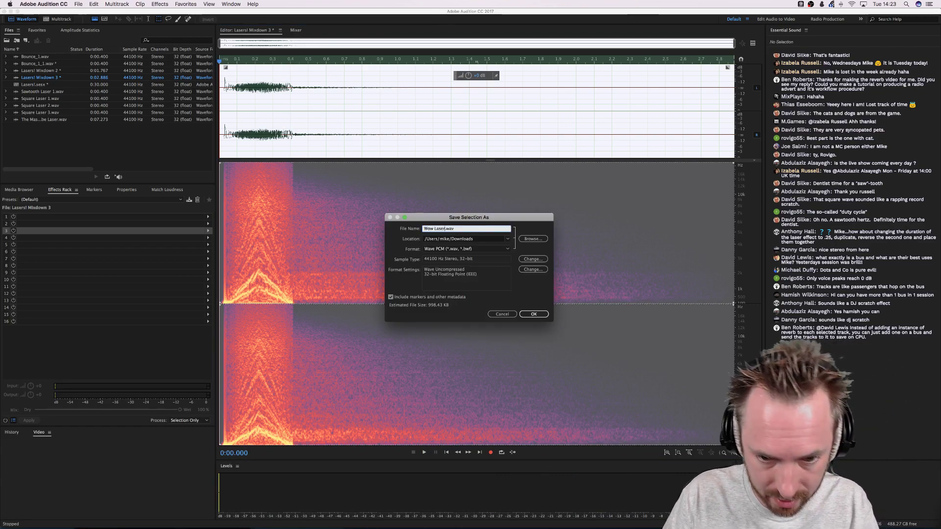
pyautogui.press('Return')
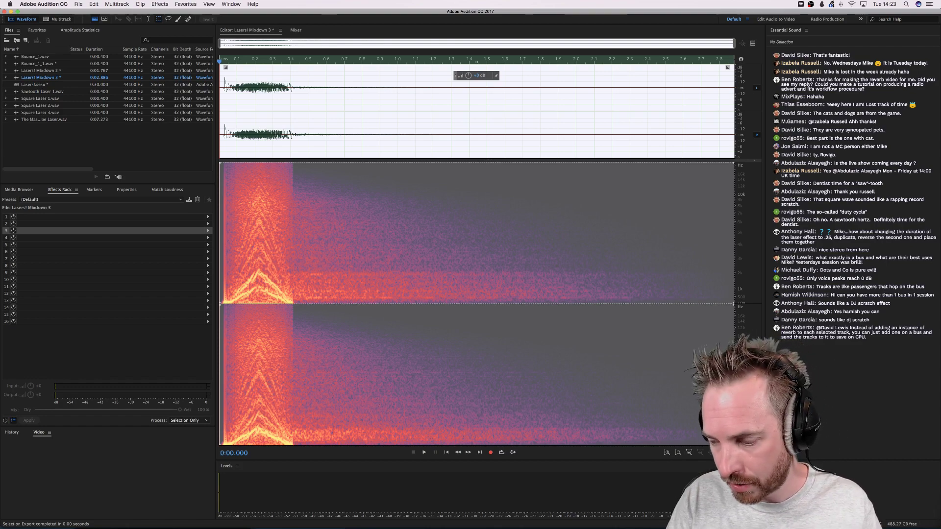
pyautogui.click(271, 112)
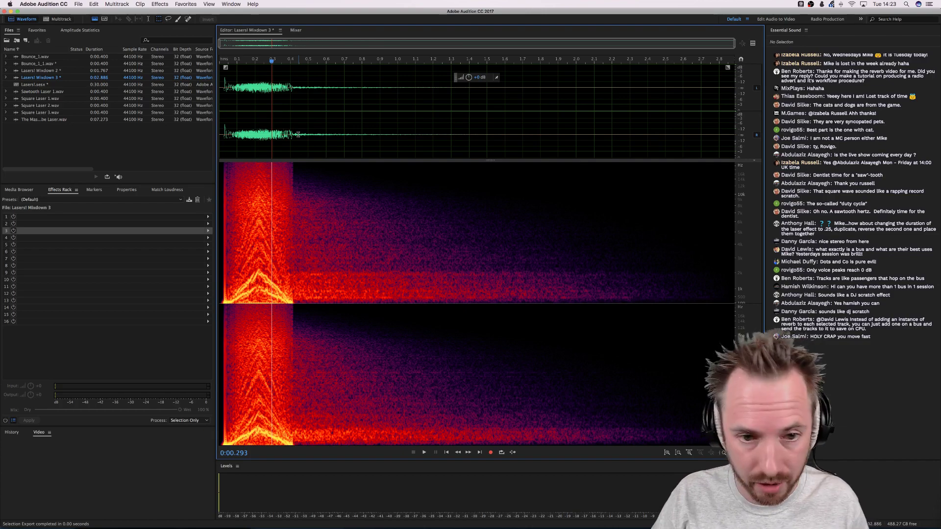
pyautogui.click(222, 137)
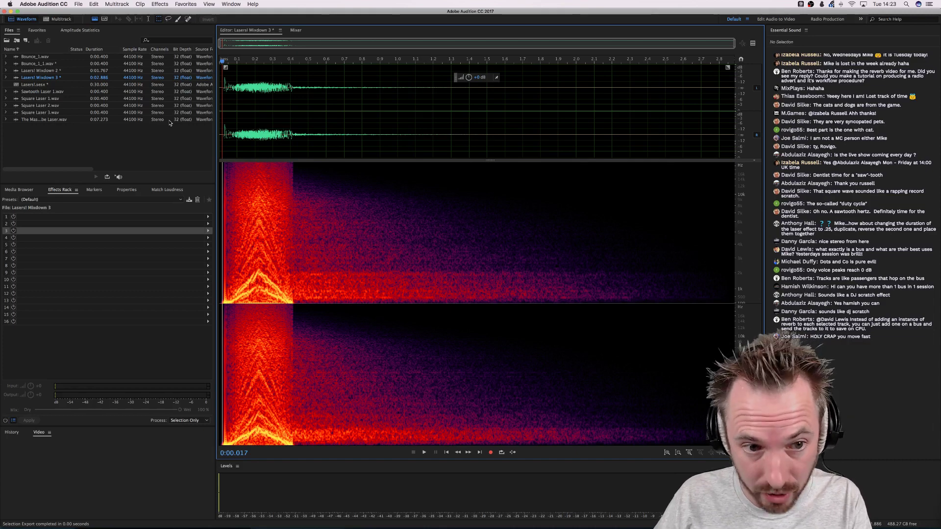
pyautogui.click(221, 136)
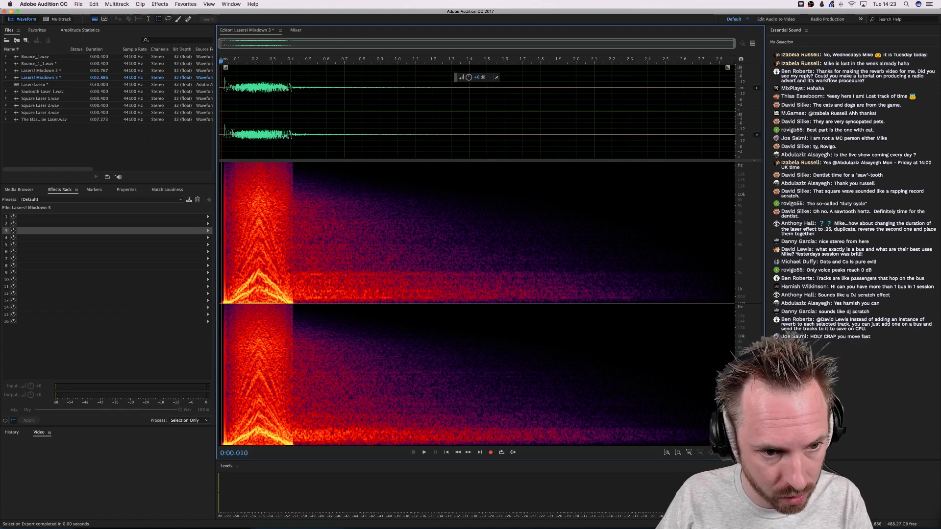
pyautogui.press('space')
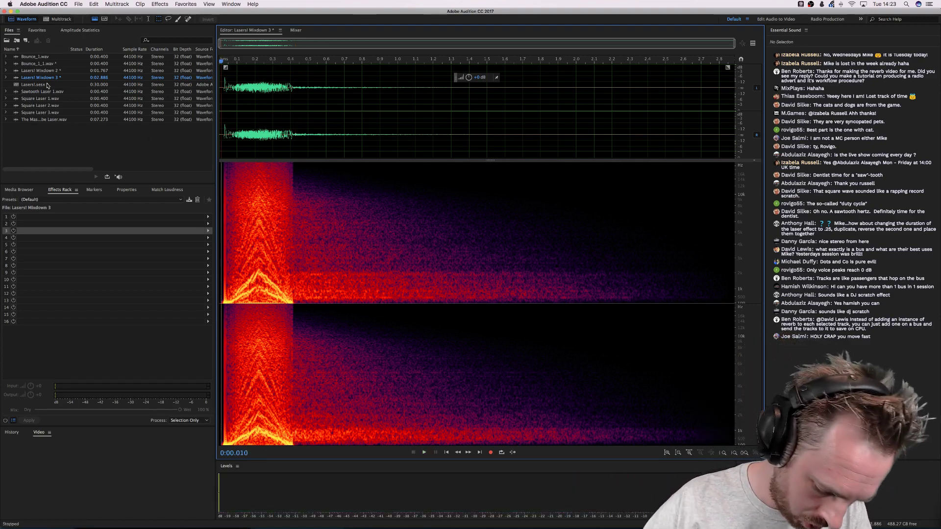
# Create a new empty audio file and start Generate Tones on it with the Minor to Major preset
pyautogui.press('super+shift+n')
pyautogui.press('Return')
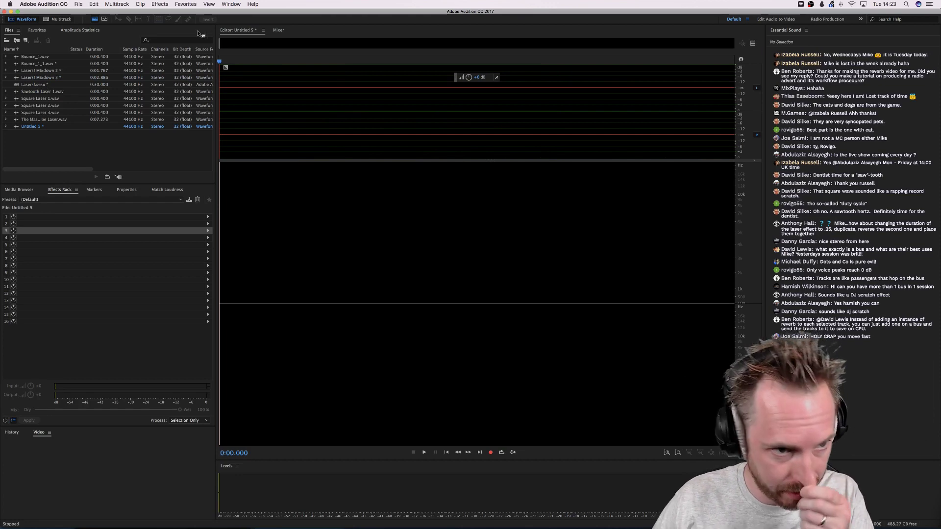
pyautogui.click(157, 4)
pyautogui.moveTo(206, 59)
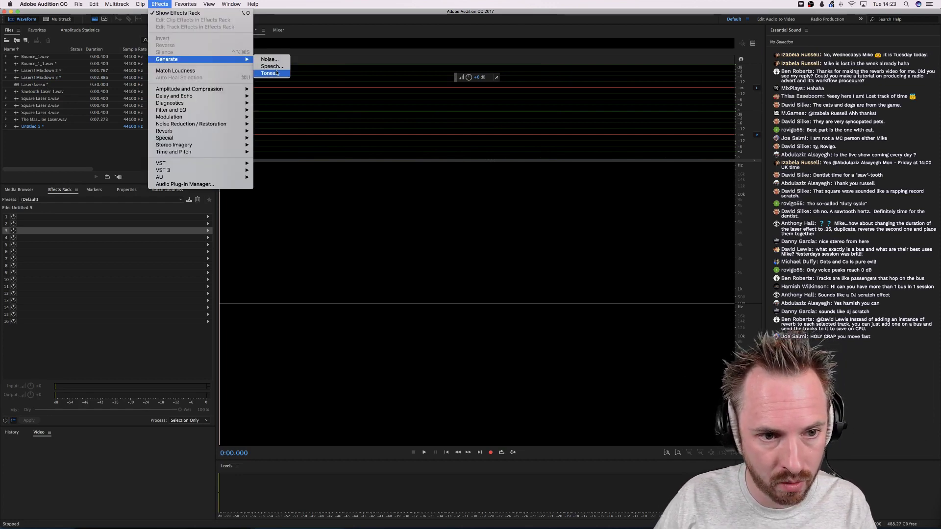
pyautogui.click(277, 74)
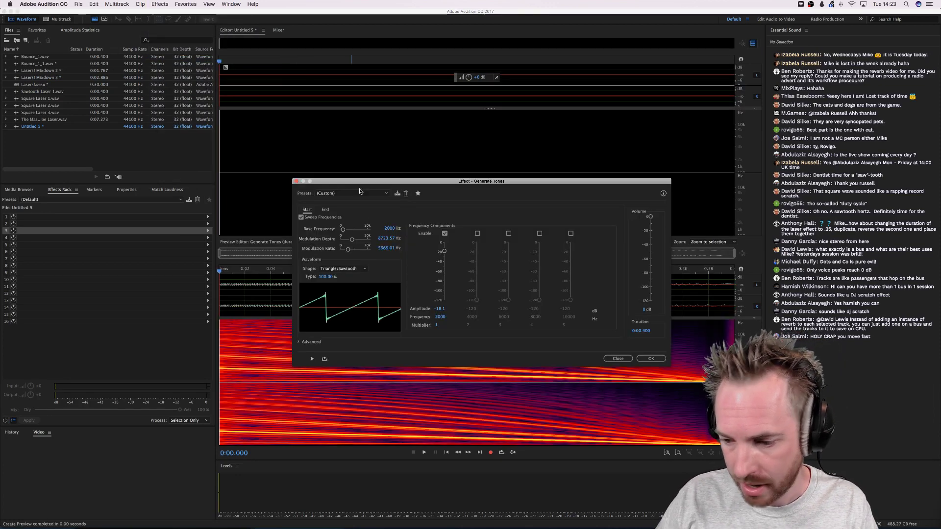
pyautogui.click(348, 194)
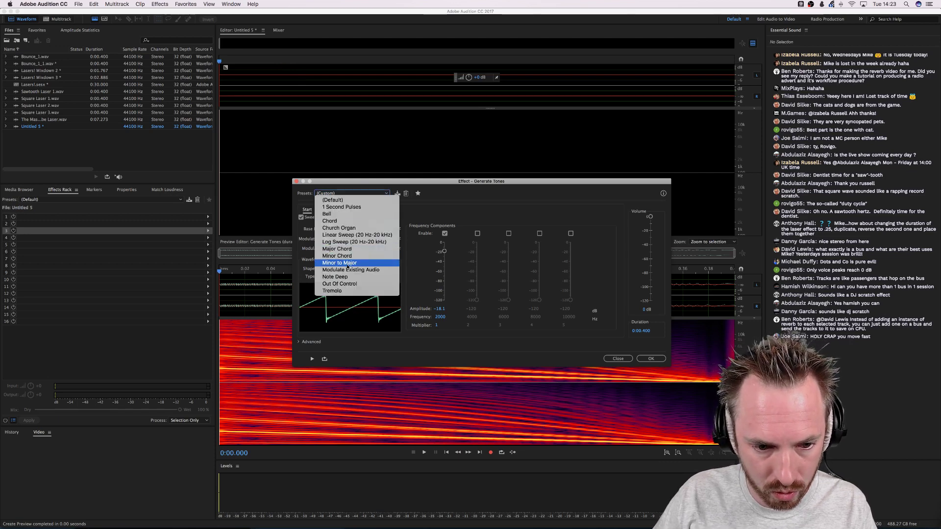
pyautogui.click(355, 264)
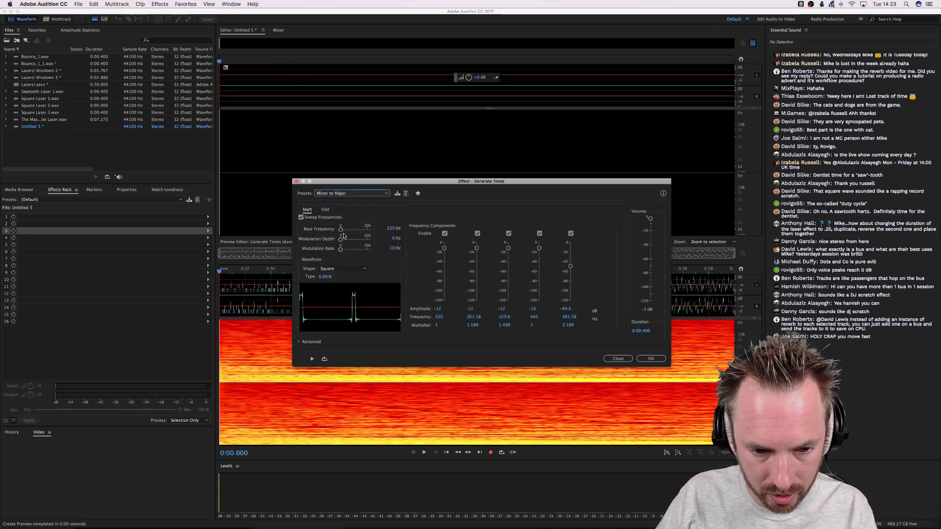
# Set the generated tone's duration to 10 seconds and preview the preset
pyautogui.press('space')
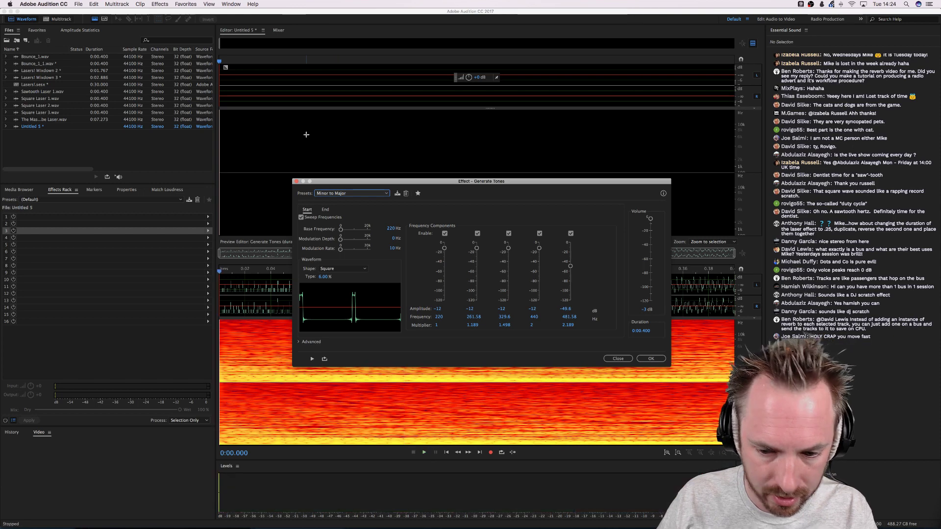
pyautogui.press('space')
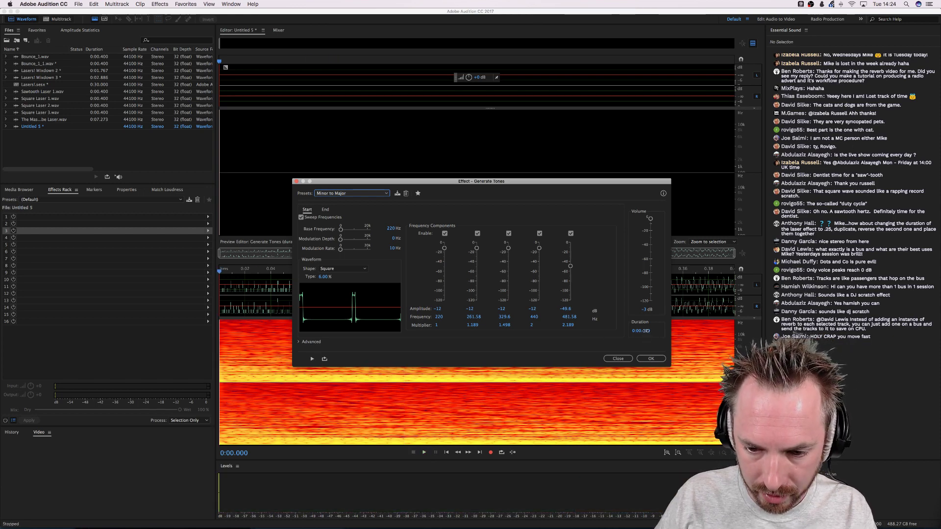
pyautogui.click(640, 331)
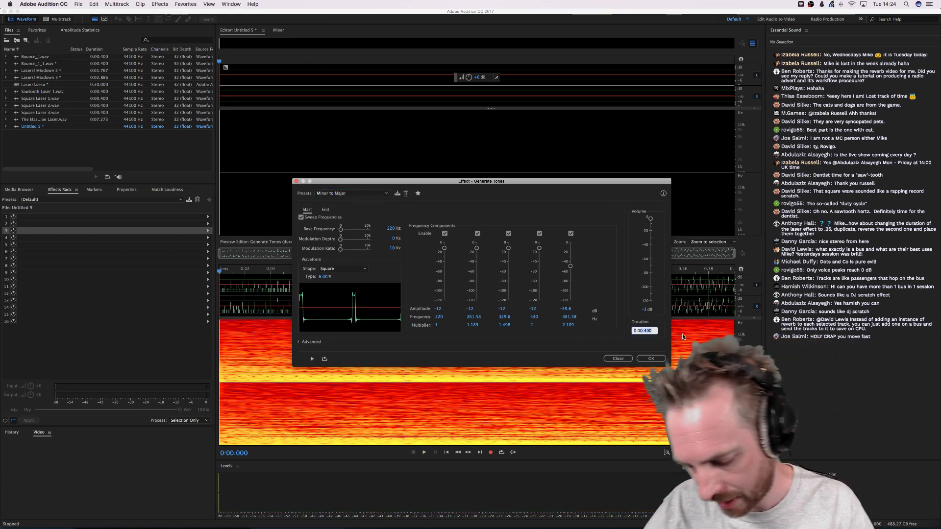
pyautogui.write('0:10.')
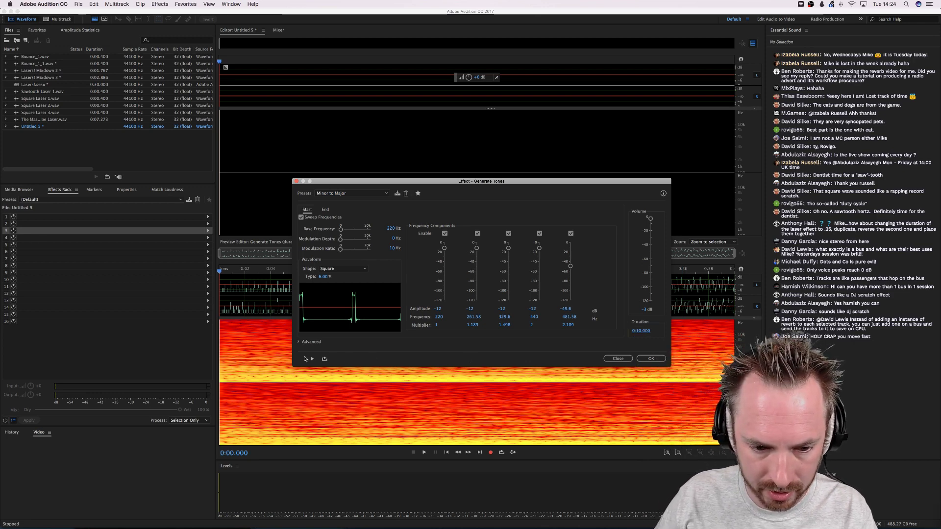
pyautogui.click(312, 359)
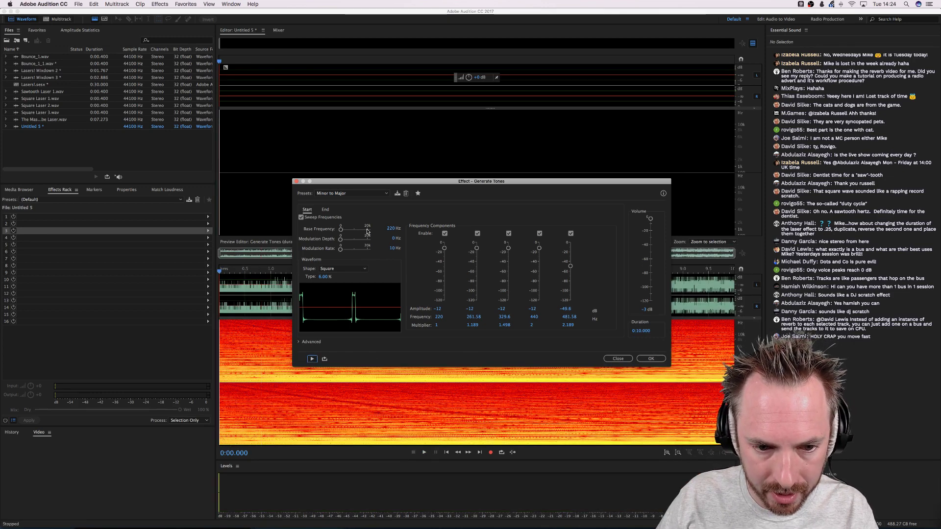
# Set the start base frequency and modulation depth to 10000 Hz each and preview the tone
pyautogui.click(388, 229)
pyautogui.write('10000')
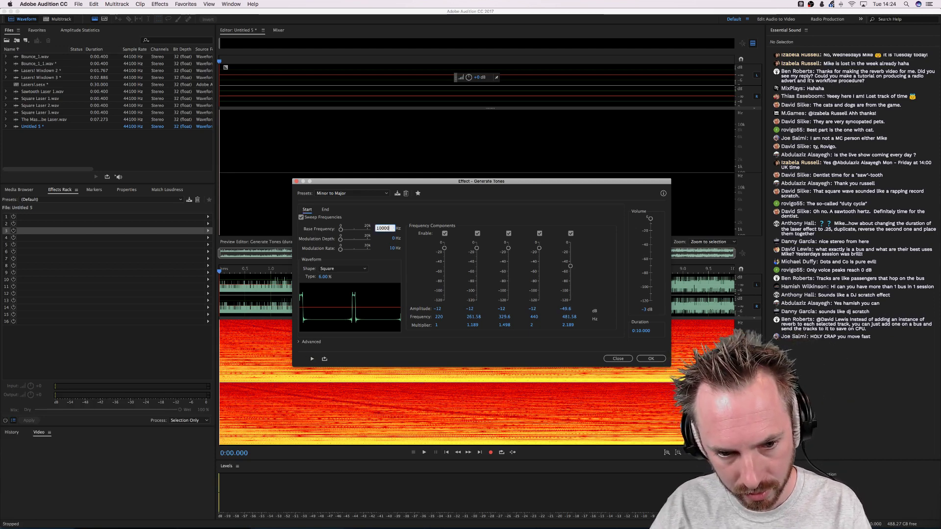
pyautogui.press('Return')
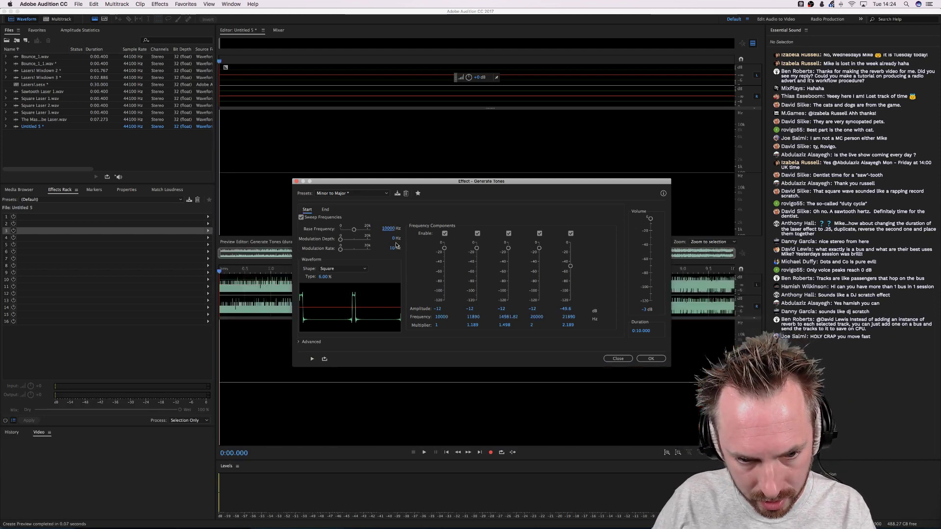
pyautogui.click(392, 238)
pyautogui.write('10000')
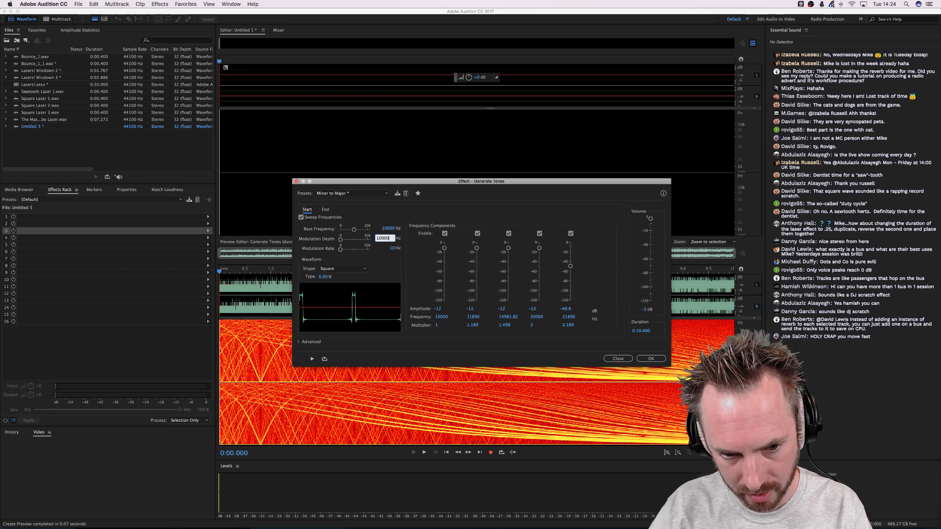
pyautogui.press('Return')
pyautogui.moveTo(391, 248); pyautogui.dragTo(591, 252)
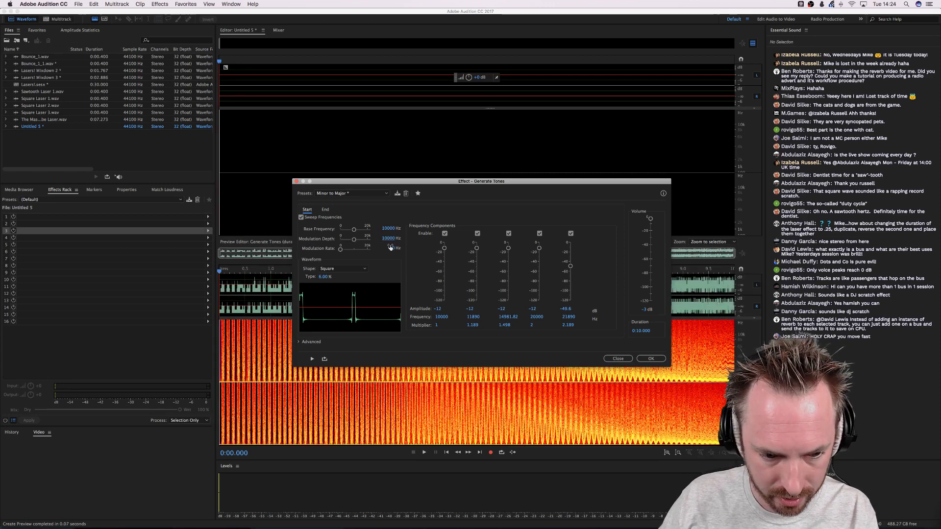
pyautogui.press('space')
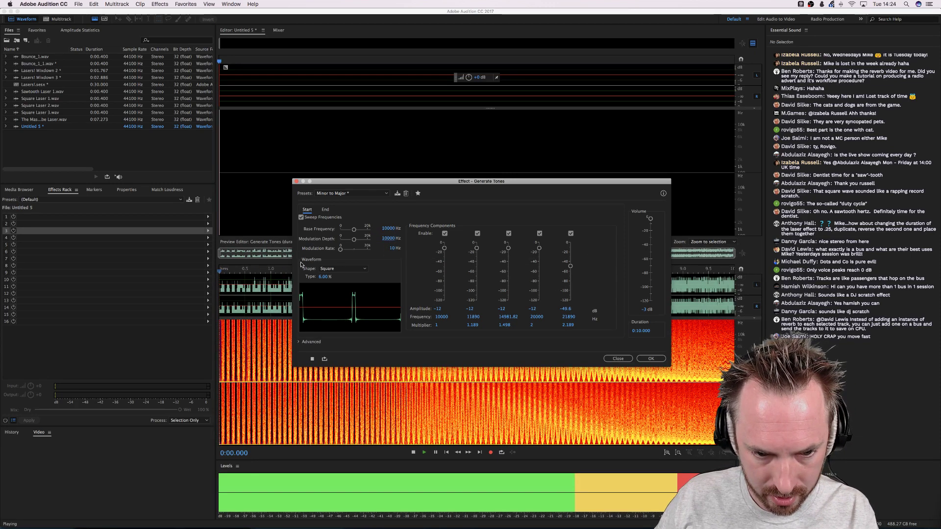
# Raise the start base frequency to about 17245 Hz while previewing the tone
pyautogui.moveTo(354, 229); pyautogui.dragTo(367, 230)
pyautogui.press('space')
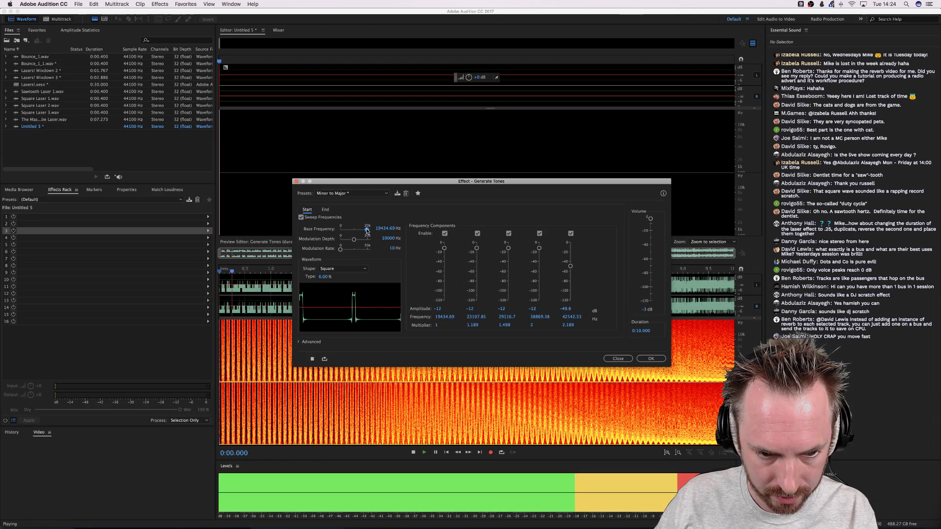
pyautogui.press('space')
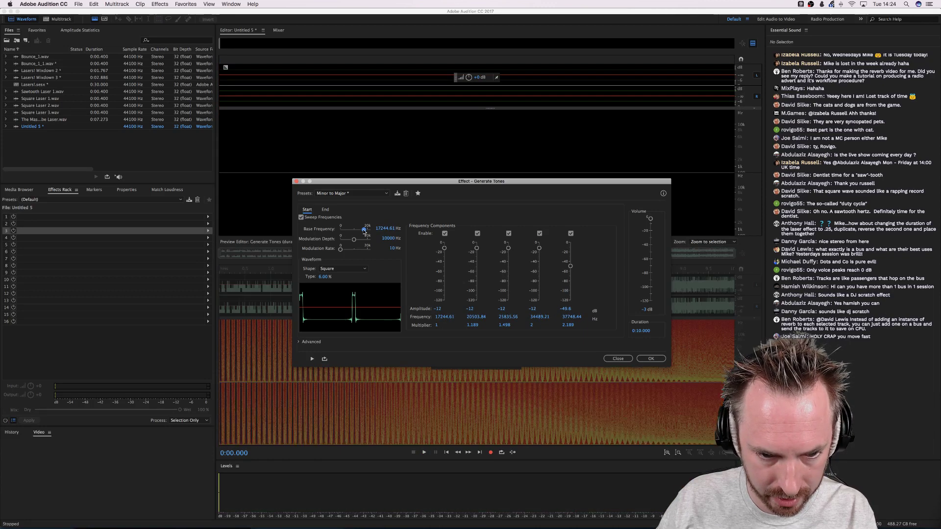
# Lower the start base frequency to about 10627 Hz and set the modulation depth to about 12507 Hz while previewing the tone
pyautogui.moveTo(364, 231); pyautogui.dragTo(355, 233)
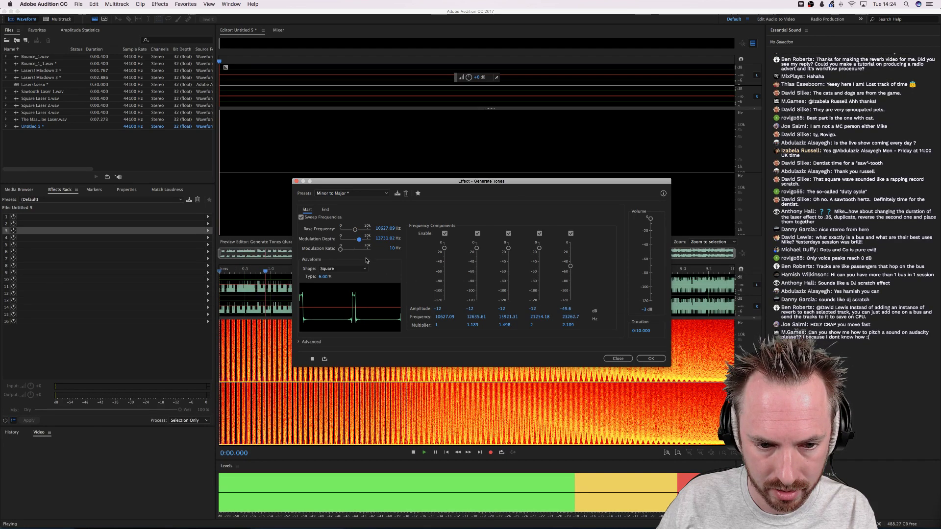
pyautogui.moveTo(360, 239); pyautogui.dragTo(358, 241)
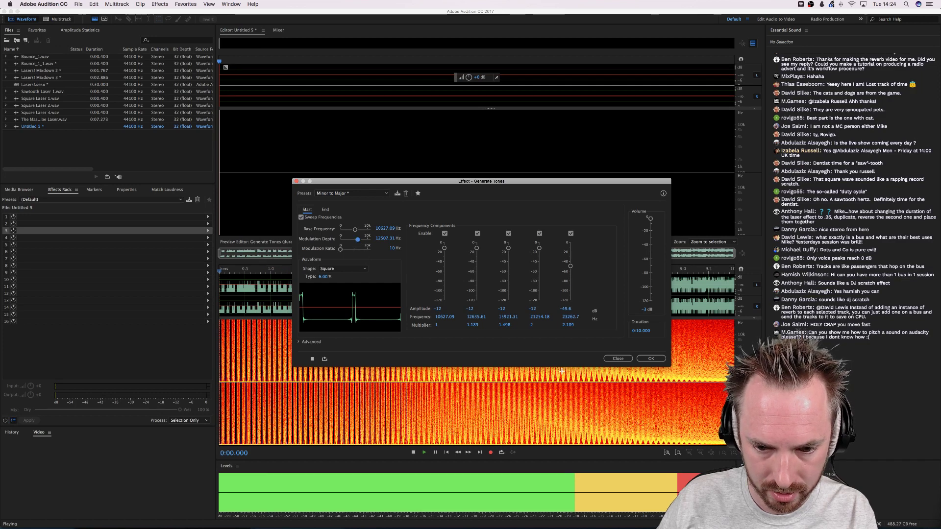
pyautogui.press('space')
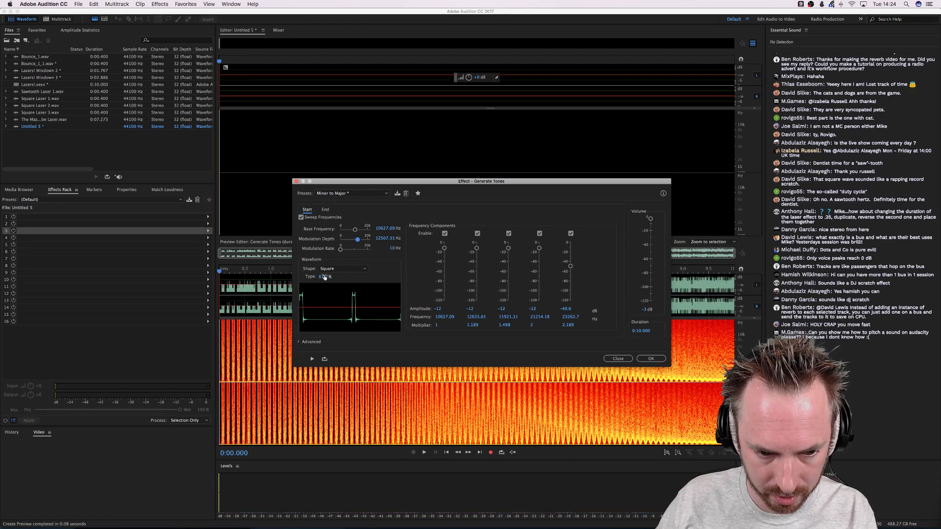
# Set the square waveform type to about 30% while previewing, then apply the generated tone and play it
pyautogui.press('space')
pyautogui.moveTo(325, 277); pyautogui.dragTo(337, 272)
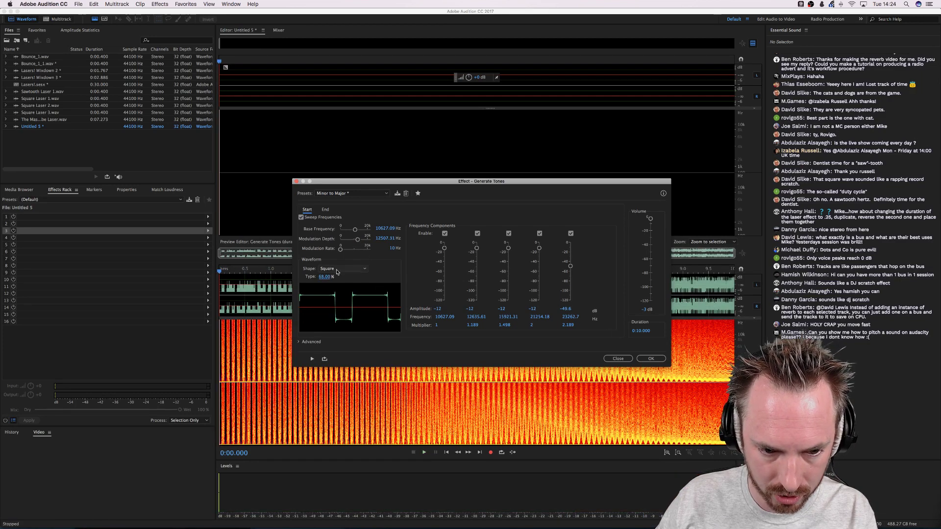
pyautogui.press('space')
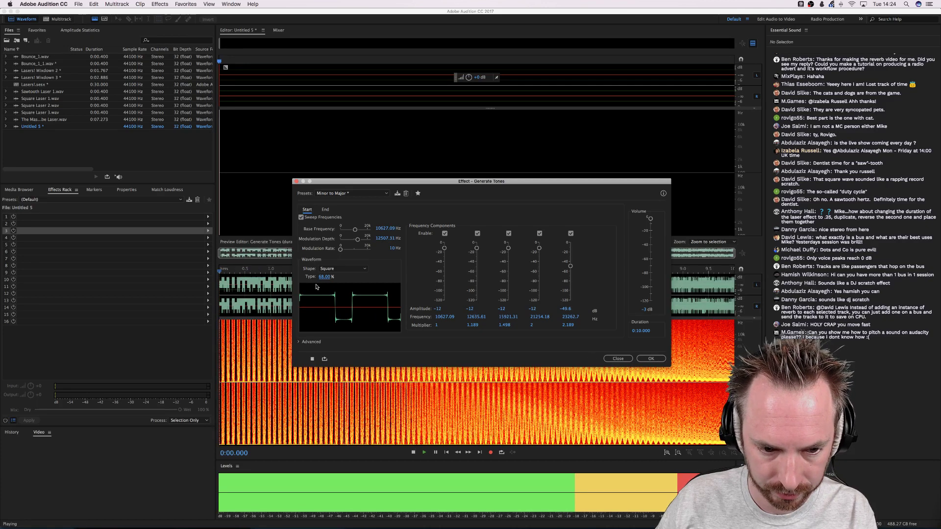
pyautogui.press('space')
pyautogui.moveTo(324, 277); pyautogui.dragTo(305, 277)
pyautogui.press('space')
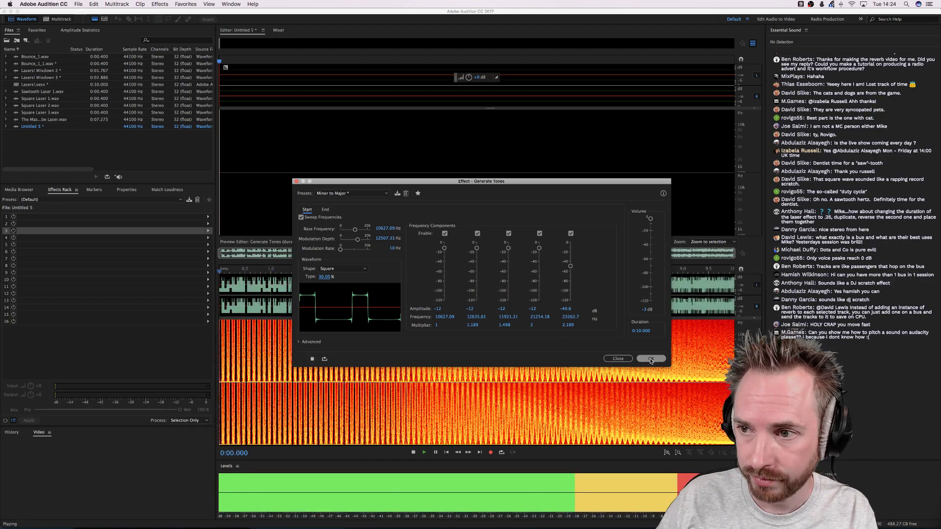
pyautogui.click(650, 360)
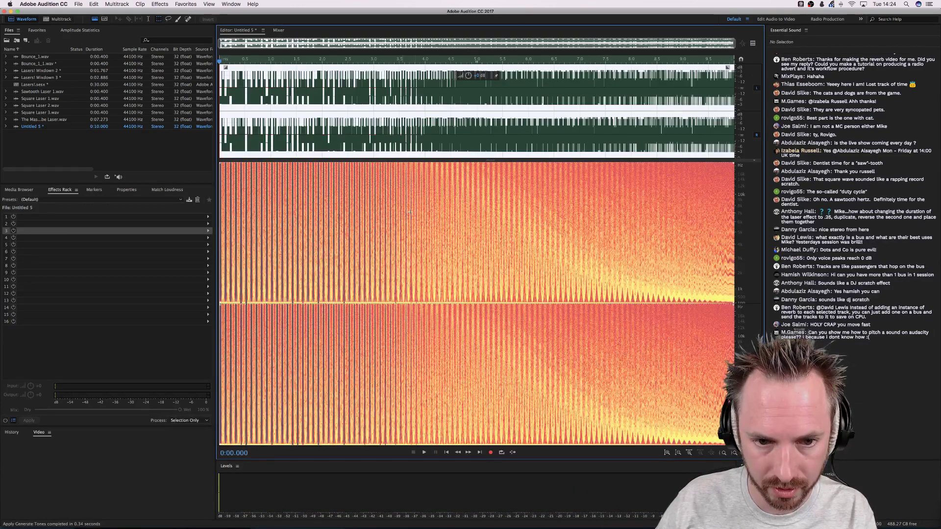
pyautogui.press('space')
pyautogui.press('space')
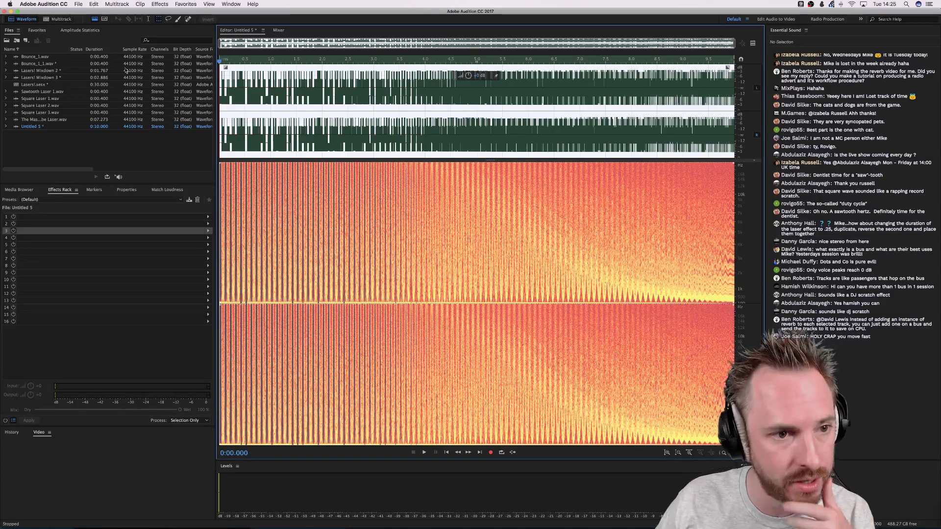
# Place the Untitled 5 tone on Track 1 of the multitrack session and turn off solo on the Bounce_1 track
pyautogui.click(47, 21)
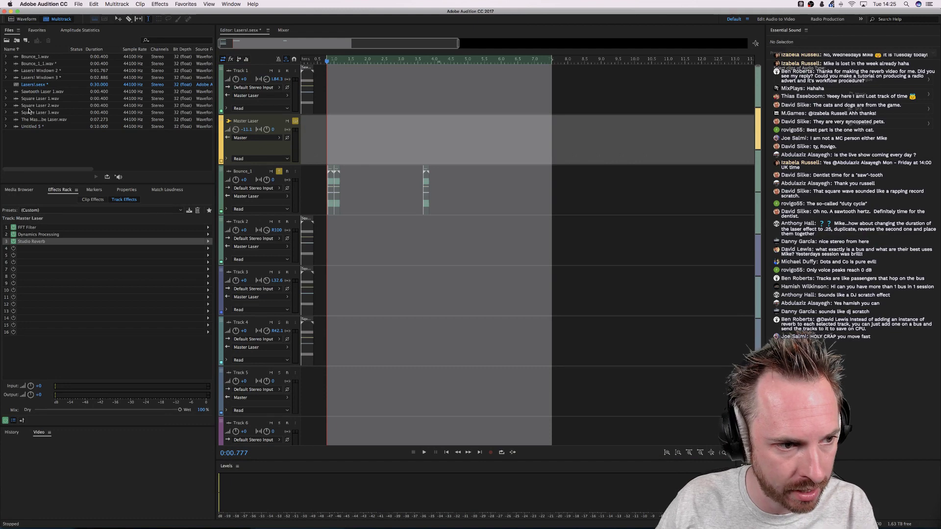
pyautogui.moveTo(40, 126); pyautogui.dragTo(492, 81)
pyautogui.click(272, 174)
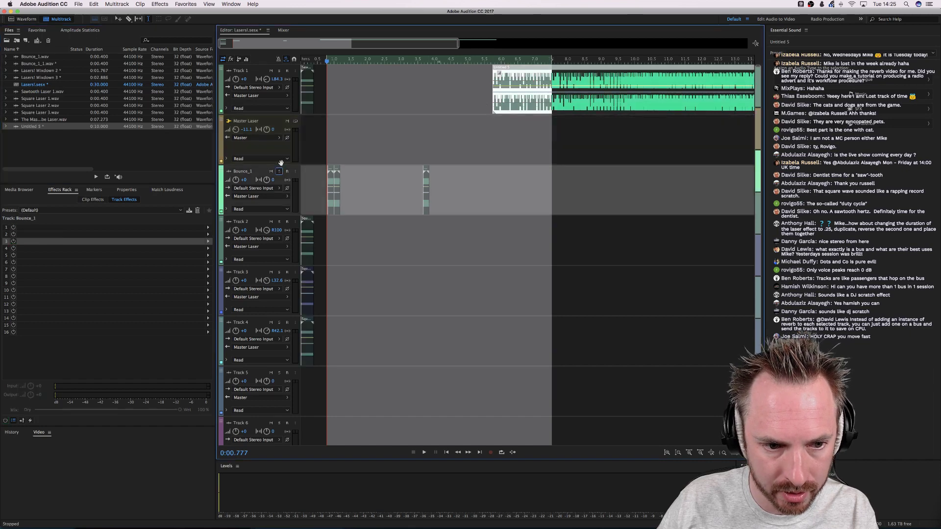
# Play the opening of the tone clip on Track 1 several times
pyautogui.click(495, 129)
pyautogui.press('space')
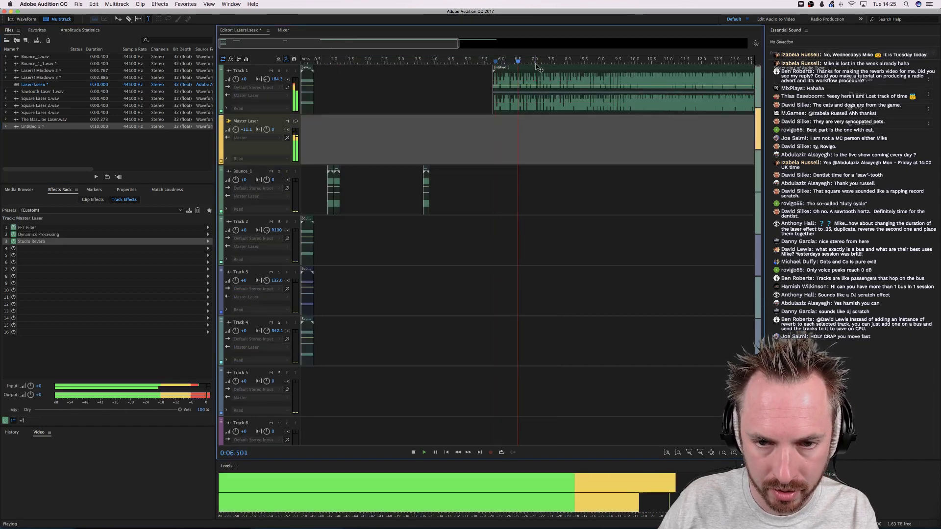
pyautogui.scroll(2, 536, 63)
pyautogui.press('space')
pyautogui.press('space')
pyautogui.scroll(2, 536, 63)
pyautogui.press('space')
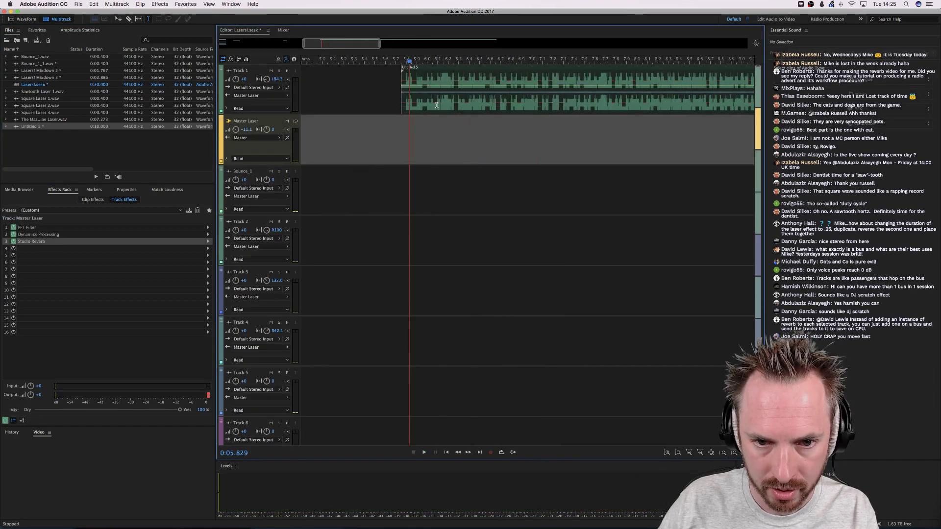
# Move the tone clip slightly later on Track 1 and split it at about 6.29 s, 6.67 s and once further along
pyautogui.moveTo(415, 102); pyautogui.dragTo(460, 101)
pyautogui.click(457, 102)
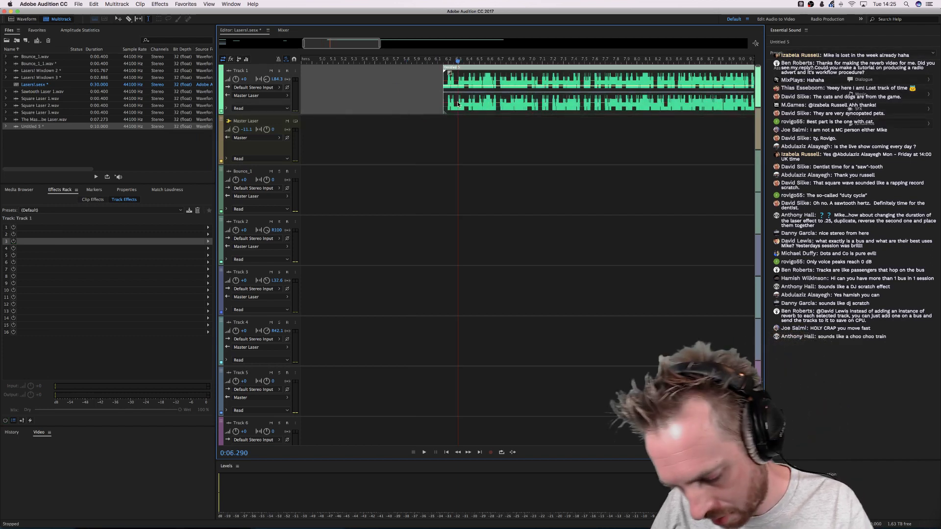
pyautogui.press('super+k')
pyautogui.click(497, 105)
pyautogui.press('super+k')
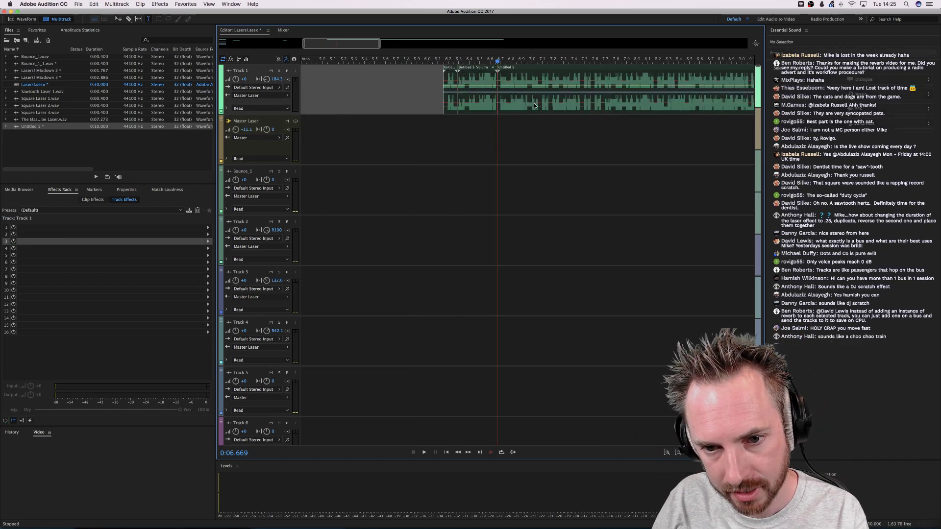
pyautogui.click(548, 104)
pyautogui.press('super+k')
# Spread the two later pieces out along Track 1, move the second piece onto Bounce_1 beneath the first, and play the layered pieces
pyautogui.moveTo(588, 99); pyautogui.dragTo(670, 98)
pyautogui.moveTo(522, 98); pyautogui.dragTo(583, 98)
pyautogui.moveTo(478, 98); pyautogui.dragTo(463, 208)
pyautogui.click(425, 119)
pyautogui.press('space')
pyautogui.press('space')
pyautogui.press('space')
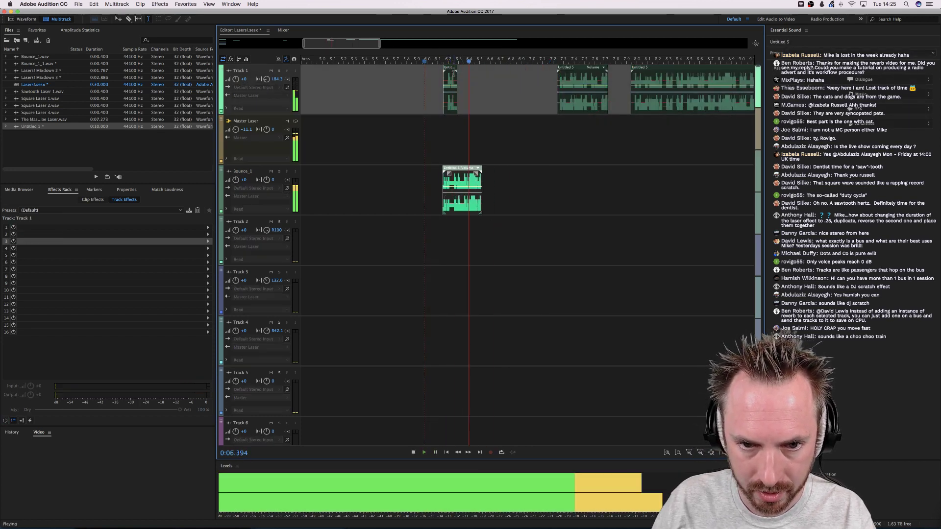
pyautogui.press('space')
# Move the third piece from Track 1 to Track 3 beneath the others and play the layered pieces
pyautogui.moveTo(591, 87); pyautogui.dragTo(471, 311)
pyautogui.press('space')
pyautogui.press('space')
pyautogui.press('space')
pyautogui.press('space')
pyautogui.press('space')
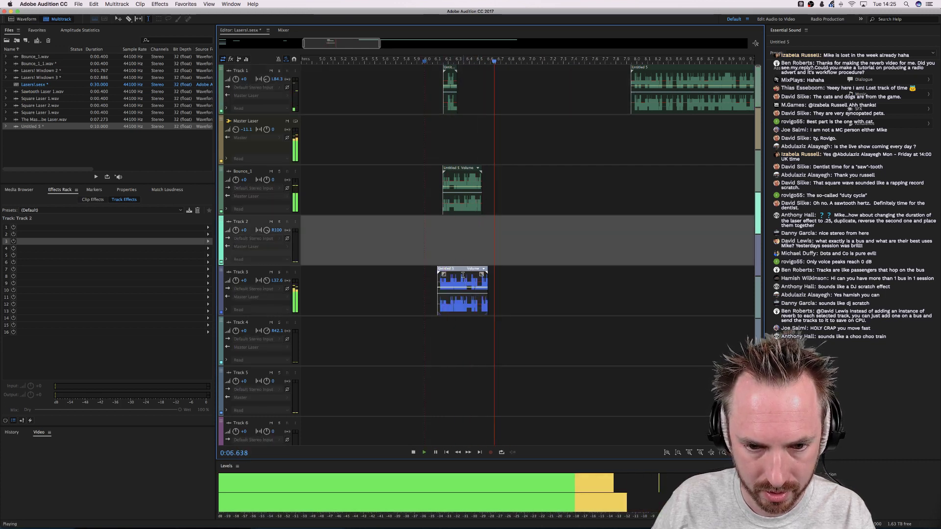
# Move the piece from Bounce_1 onto the new Track 8 above the Master Laser bus, and play the layered pieces
pyautogui.press('space')
pyautogui.press('space')
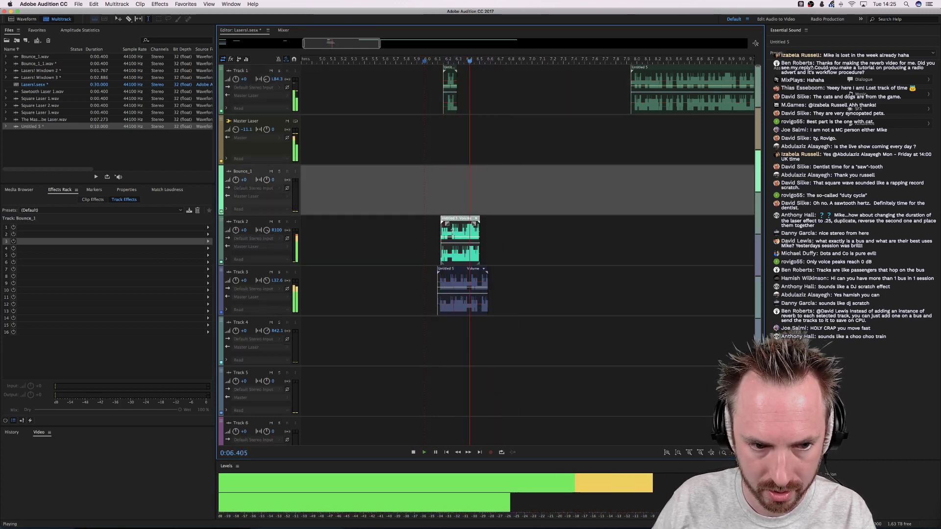
pyautogui.press('space')
pyautogui.moveTo(454, 198); pyautogui.dragTo(450, 168)
pyautogui.press('space')
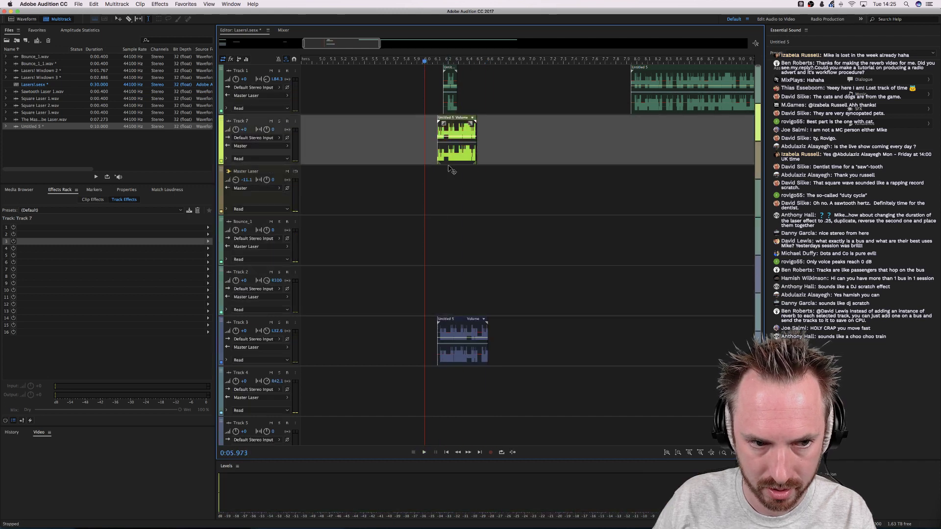
pyautogui.press('space')
pyautogui.press('space')
pyautogui.press('space')
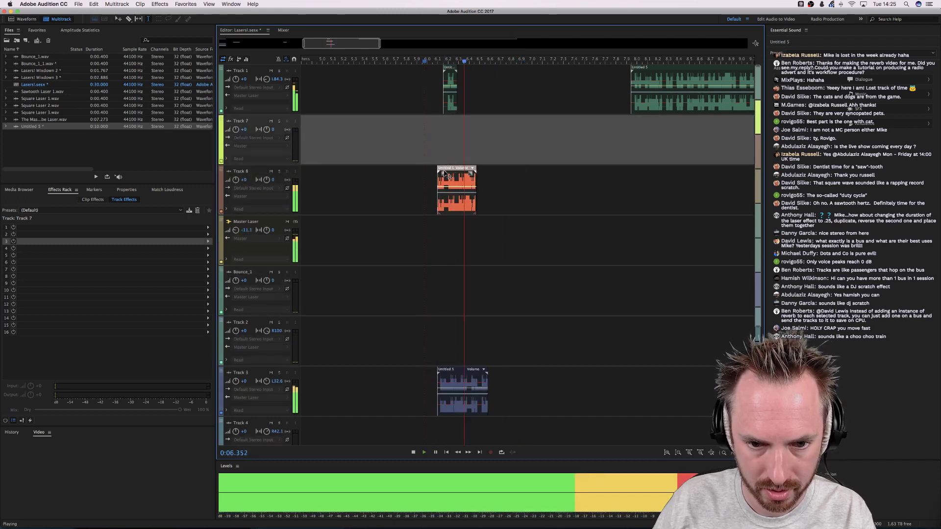
# Add very short fades to the starts and ends of the pieces on Tracks 8 and 3, and play them
pyautogui.click(434, 208)
pyautogui.press('space')
pyautogui.click(443, 378)
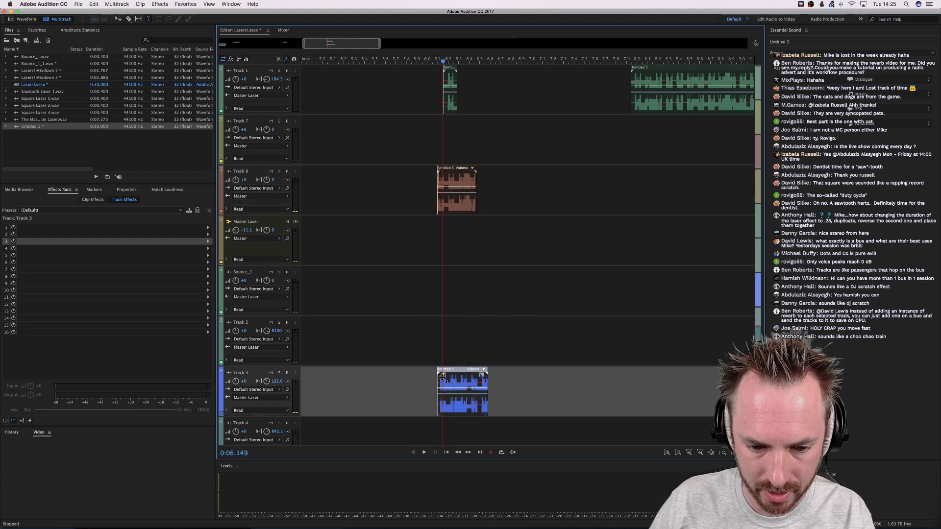
pyautogui.press('space')
pyautogui.click(465, 191)
pyautogui.press('space')
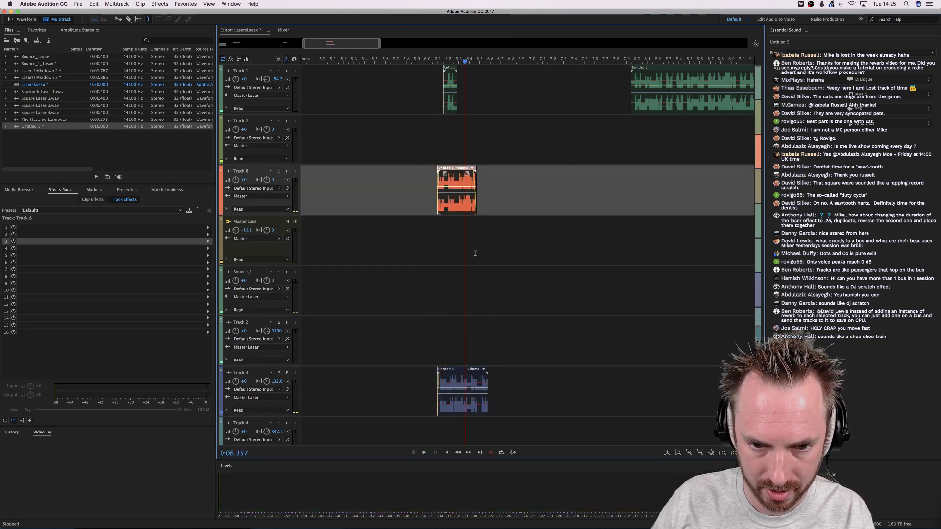
pyautogui.click(483, 380)
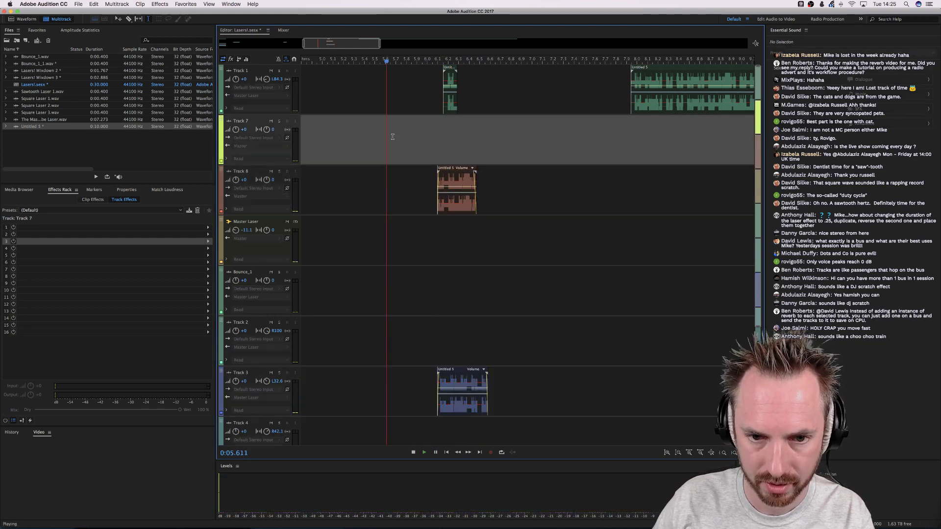
pyautogui.click(441, 153)
pyautogui.press('space')
pyautogui.press('space')
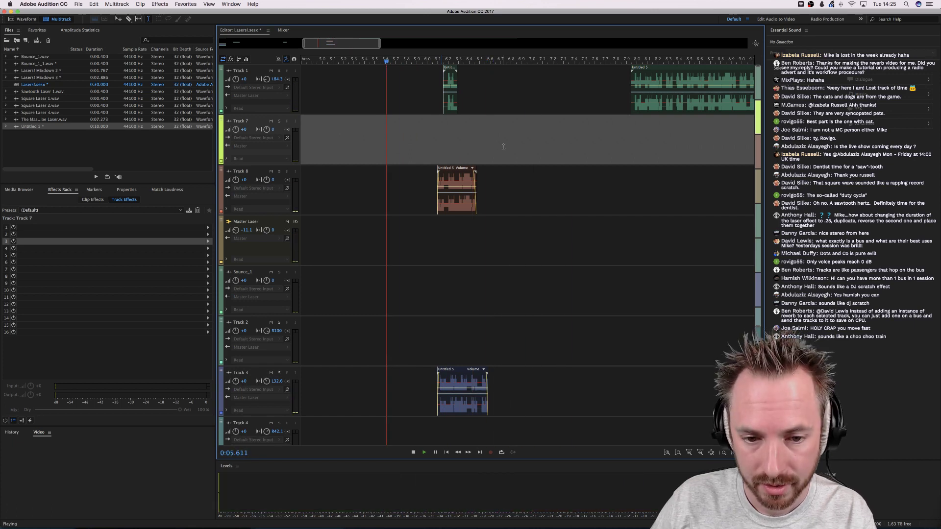
pyautogui.press('space')
pyautogui.press('space')
# Move the remaining long tone clip later on Track 1 and play several passages of it
pyautogui.moveTo(652, 96); pyautogui.dragTo(697, 96)
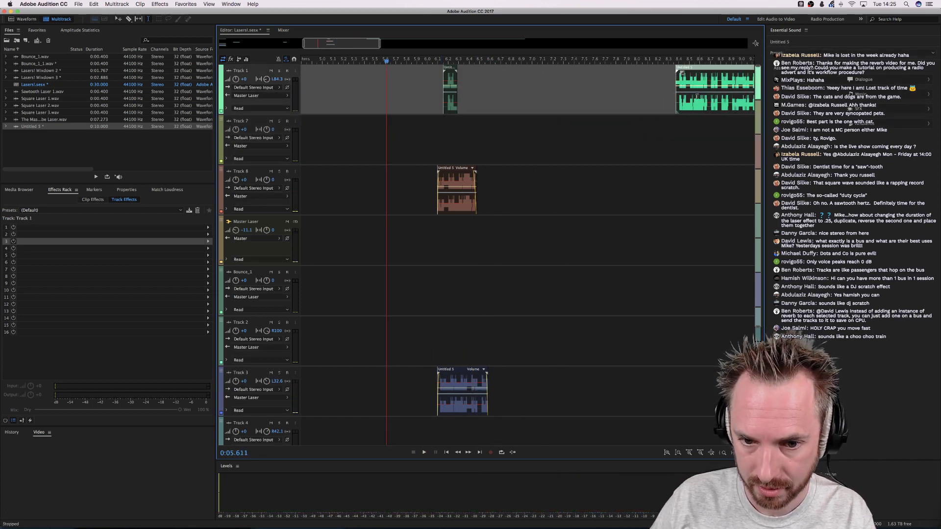
pyautogui.scroll(-5, 679, 60)
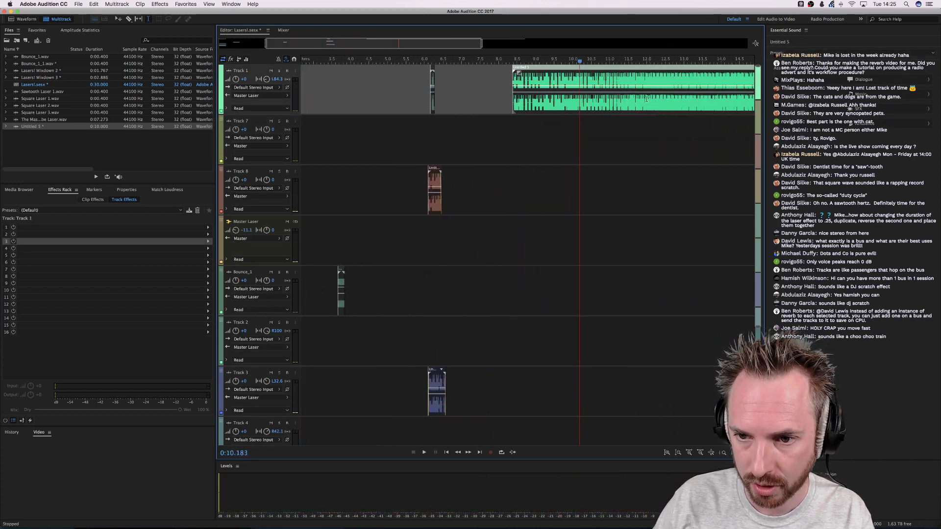
pyautogui.click(646, 110)
pyautogui.press('space')
pyautogui.hscroll(10, 646, 110)
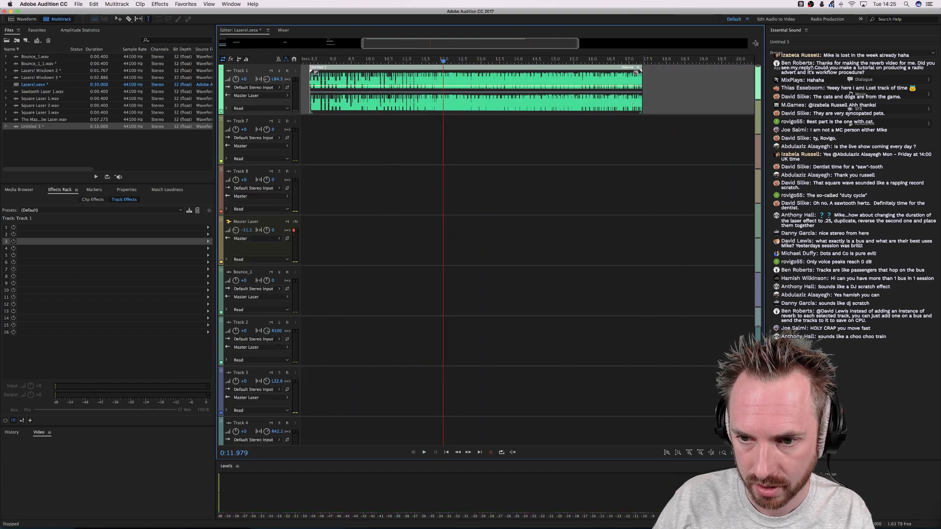
pyautogui.click(615, 102)
pyautogui.click(490, 103)
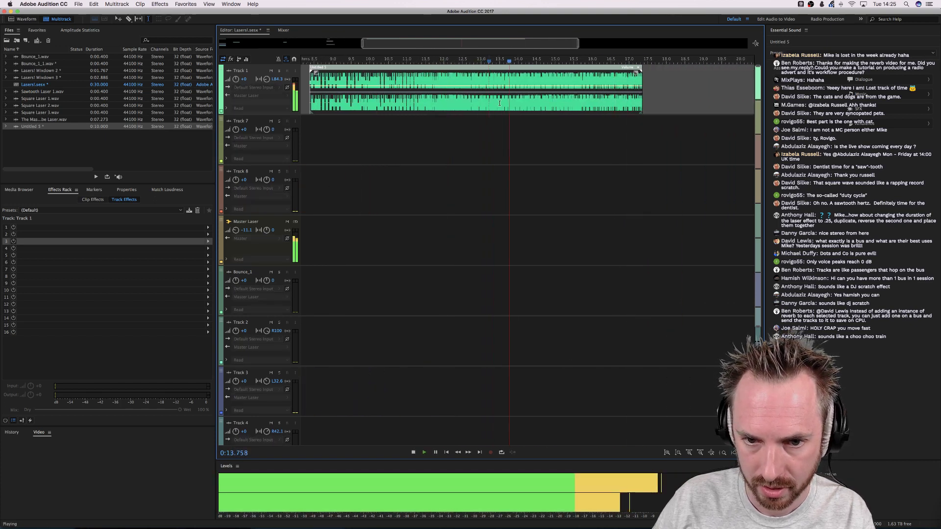
pyautogui.click(437, 106)
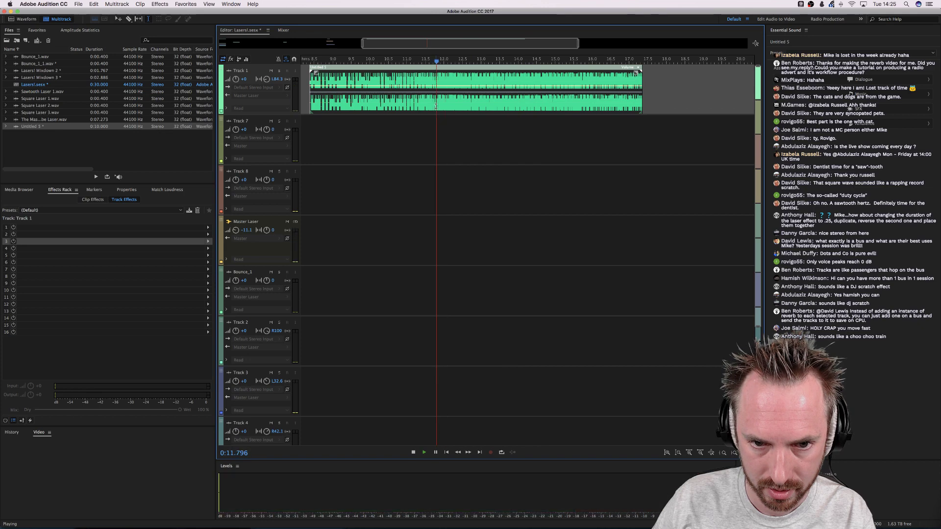
pyautogui.press('space')
# Isolate a short piece of the long tone near 10.8 s on Track 1 by deleting the sections around it
pyautogui.moveTo(436, 107); pyautogui.dragTo(383, 438)
pyautogui.press('Delete')
pyautogui.click(394, 98)
pyautogui.press('Delete')
pyautogui.scroll(3, 429, 58)
# Copy the short piece onto Tracks 8, 2, 3 and 4, each slightly later than the one before, and play the staggered copies
pyautogui.click(375, 184)
pyautogui.click(376, 336)
pyautogui.click(373, 385)
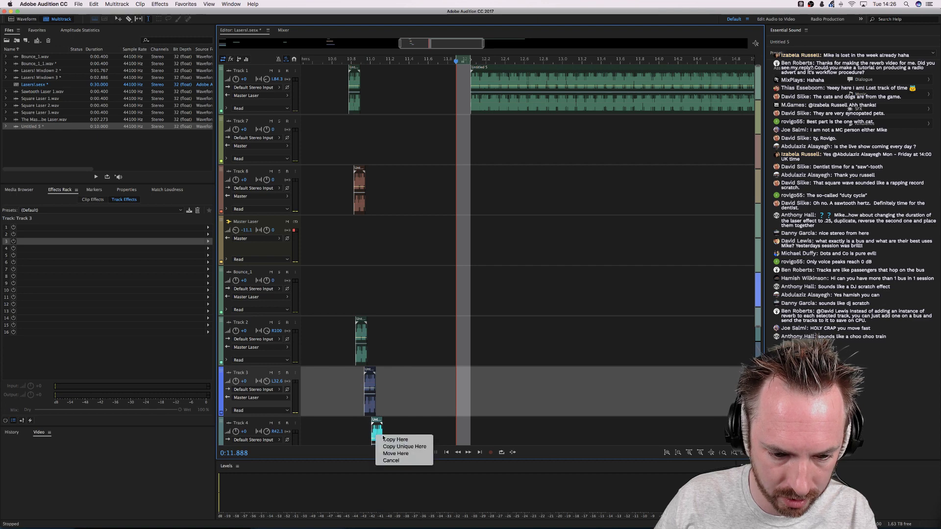
pyautogui.click(386, 440)
pyautogui.click(322, 317)
pyautogui.press('space')
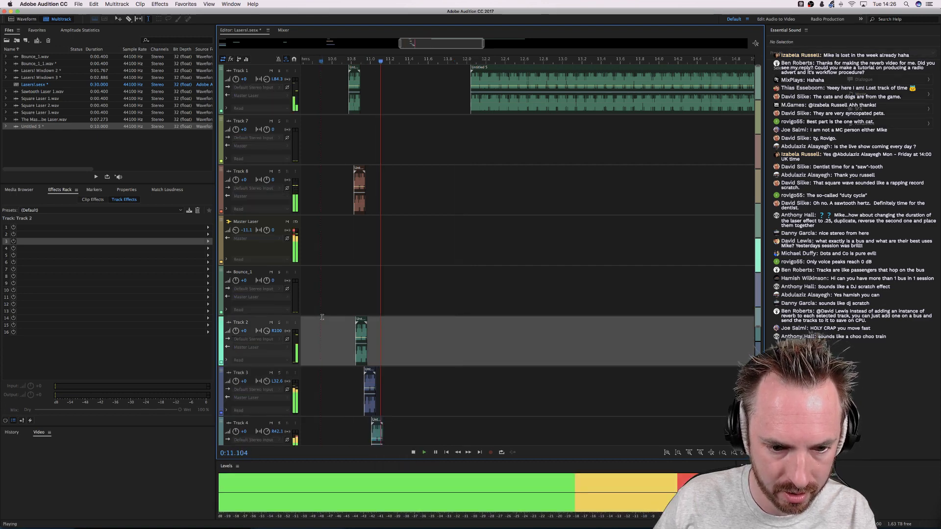
pyautogui.press('space')
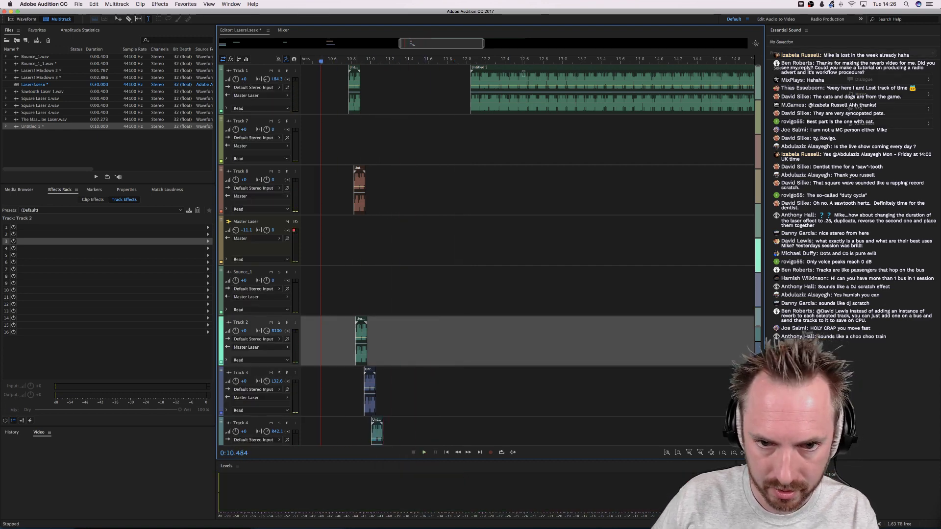
# Move the remaining long tone clip to Track 7 at about 16.8 s and play it
pyautogui.moveTo(523, 73); pyautogui.dragTo(534, 141)
pyautogui.scroll(-3, 608, 73)
pyautogui.click(534, 140)
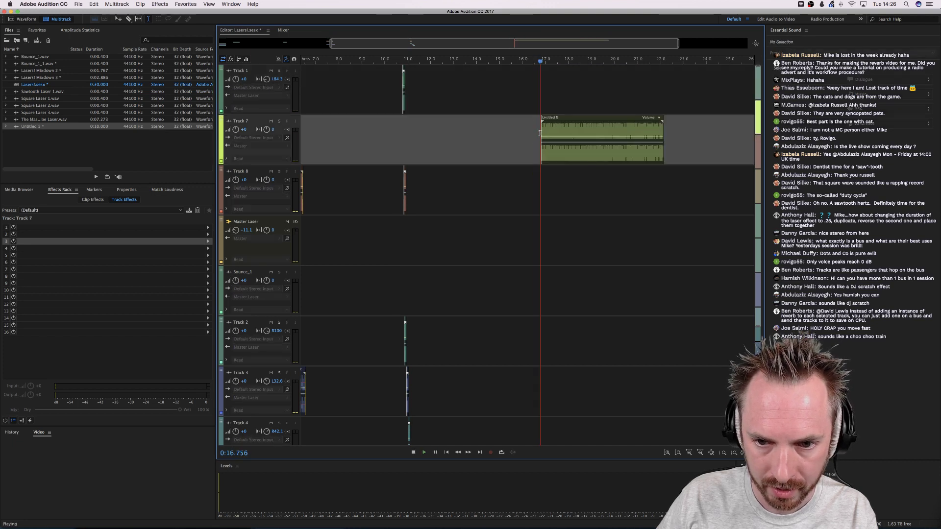
pyautogui.press('space')
pyautogui.press('space')
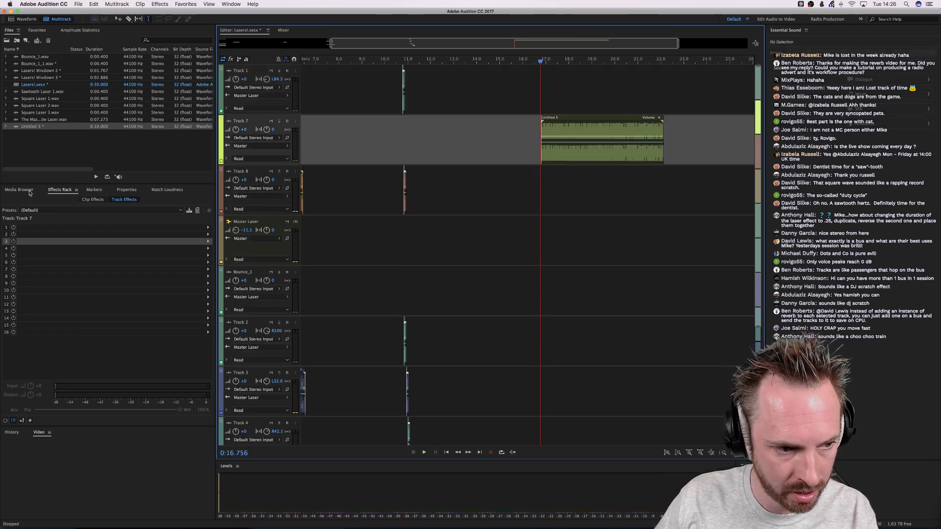
# Route Track 7's output to the Master Laser bus and play the track briefly
pyautogui.click(208, 228)
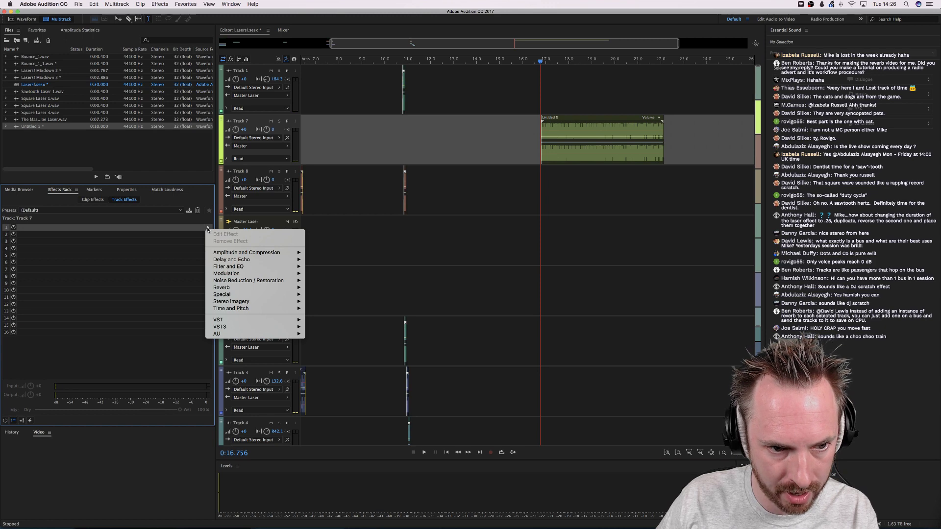
pyautogui.click(303, 150)
pyautogui.click(263, 145)
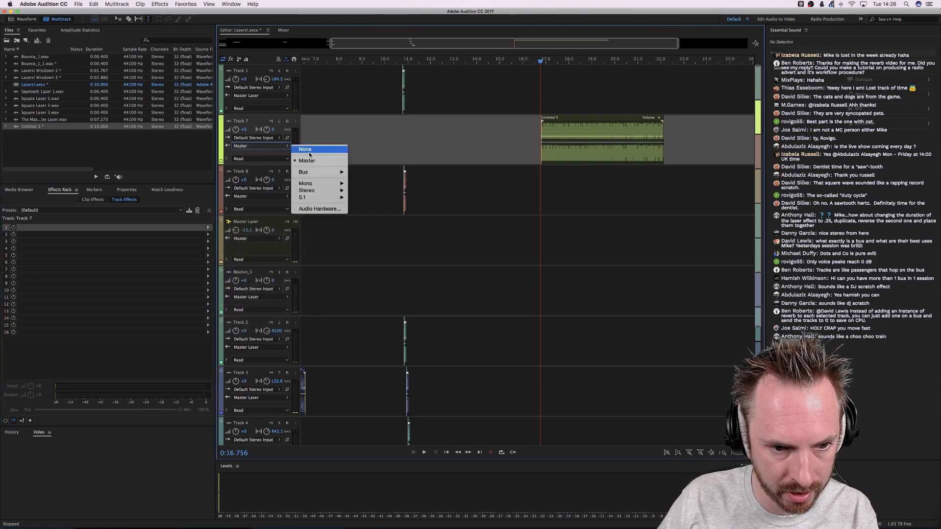
pyautogui.moveTo(326, 172)
pyautogui.click(387, 174)
pyautogui.press('space')
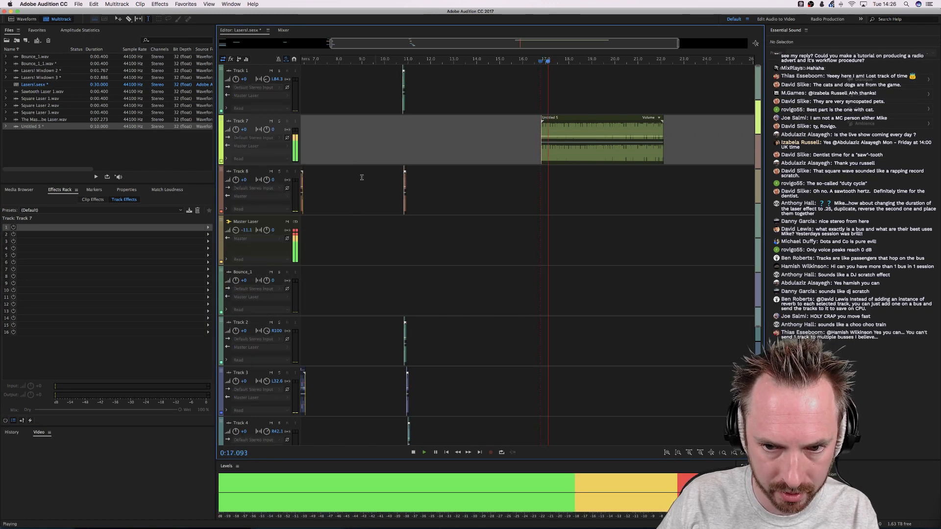
pyautogui.press('space')
# Add a Phaser in the first effect slot of Track 7 with the MegaPlexzor preset
pyautogui.click(208, 228)
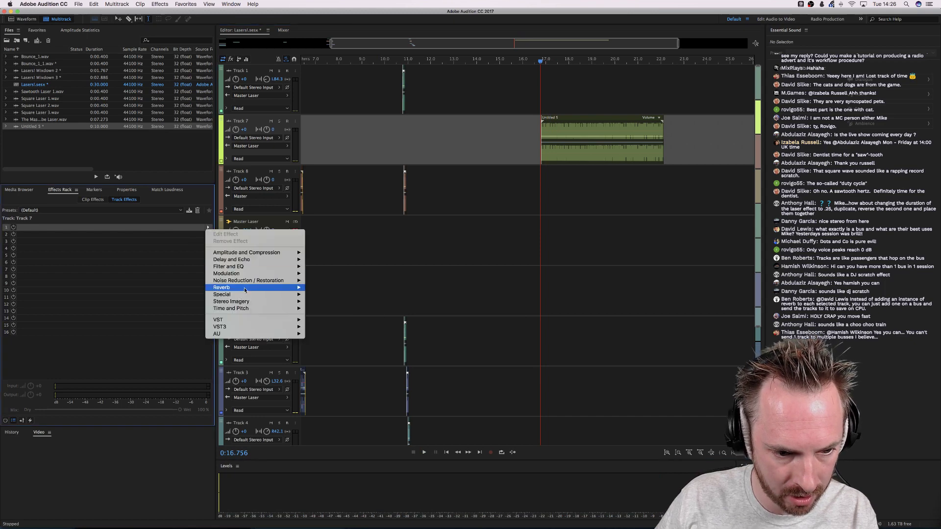
pyautogui.moveTo(255, 278)
pyautogui.click(338, 295)
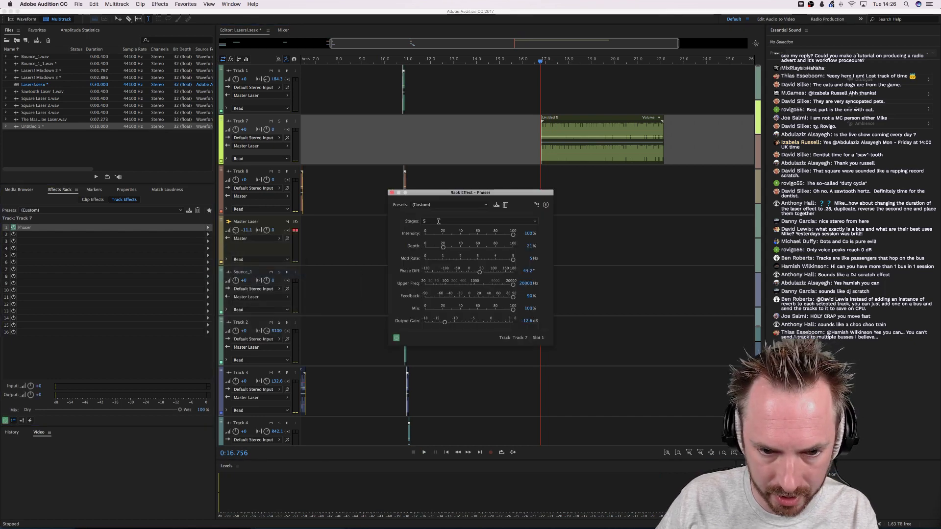
pyautogui.click(449, 205)
pyautogui.click(433, 282)
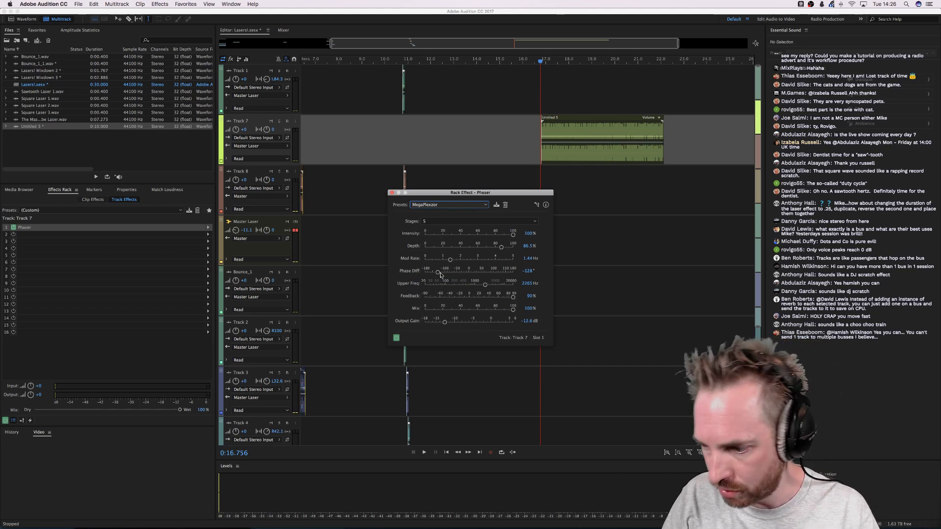
# Set the Phaser's depth to 20.5%, mod rate to 5 Hz, phase difference to 42.2° and upper frequency to 20000 Hz, and audition it
pyautogui.click(502, 248)
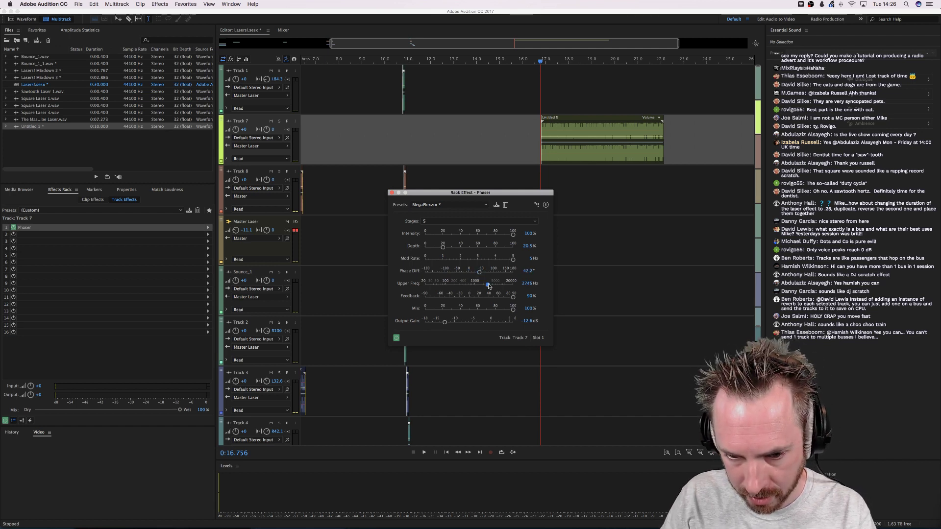
pyautogui.press('space')
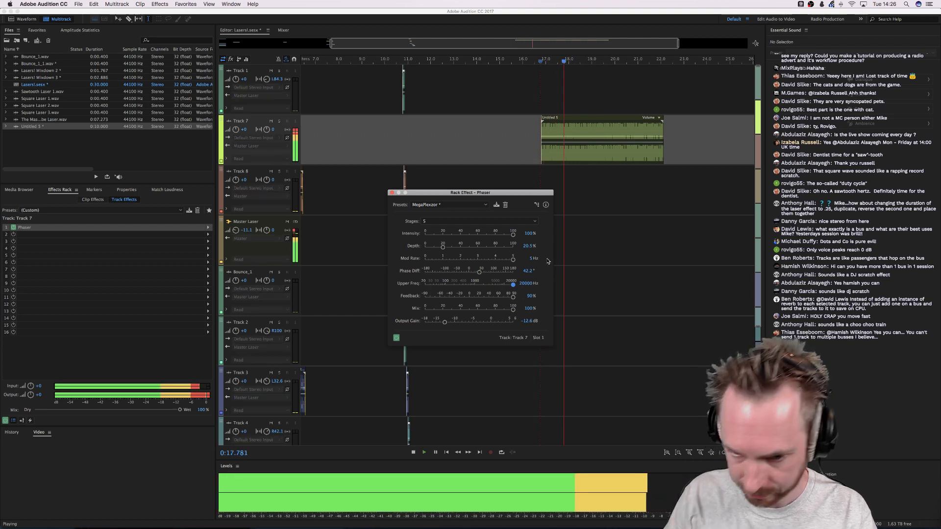
pyautogui.click(548, 156)
pyautogui.press('space')
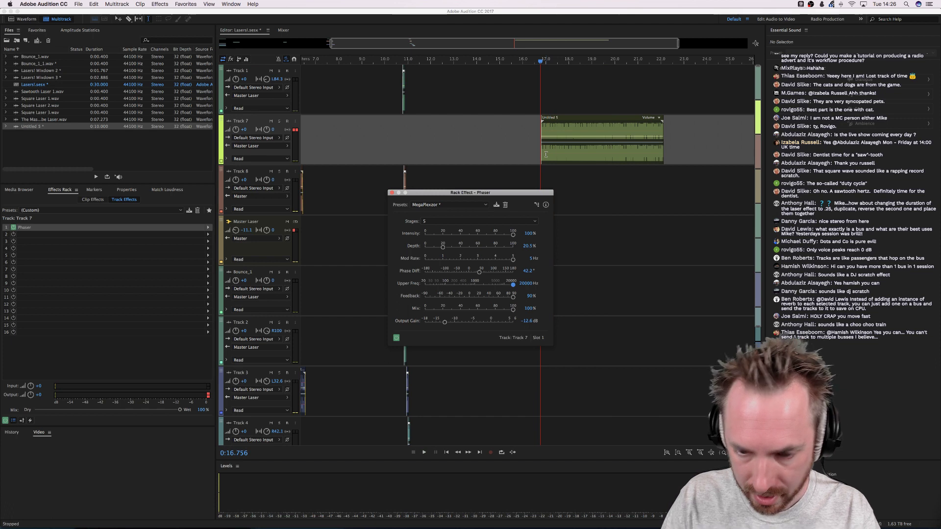
# Split the start of the Track 7 clip into two short pieces, space the pieces apart, and play them
pyautogui.click(554, 154)
pyautogui.press('super+k')
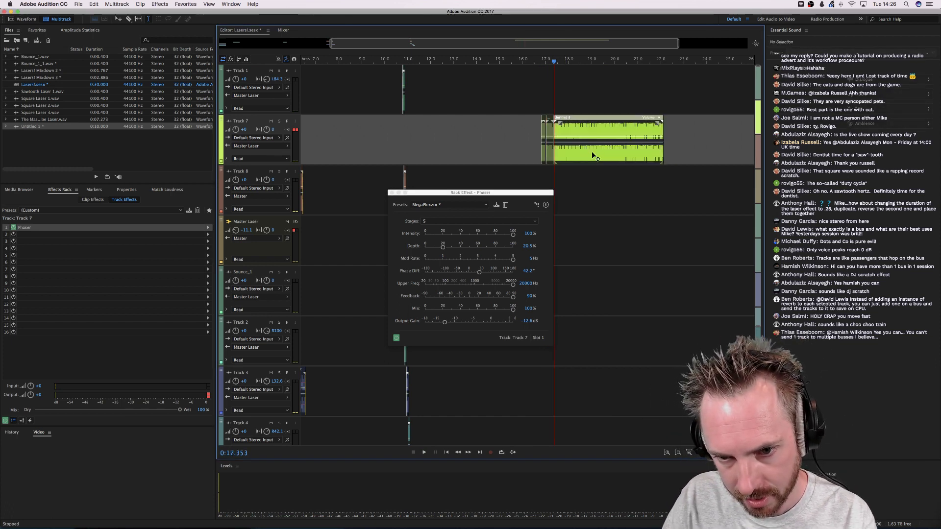
pyautogui.moveTo(594, 155); pyautogui.dragTo(631, 156)
pyautogui.click(547, 159)
pyautogui.click(550, 166)
pyautogui.press('space')
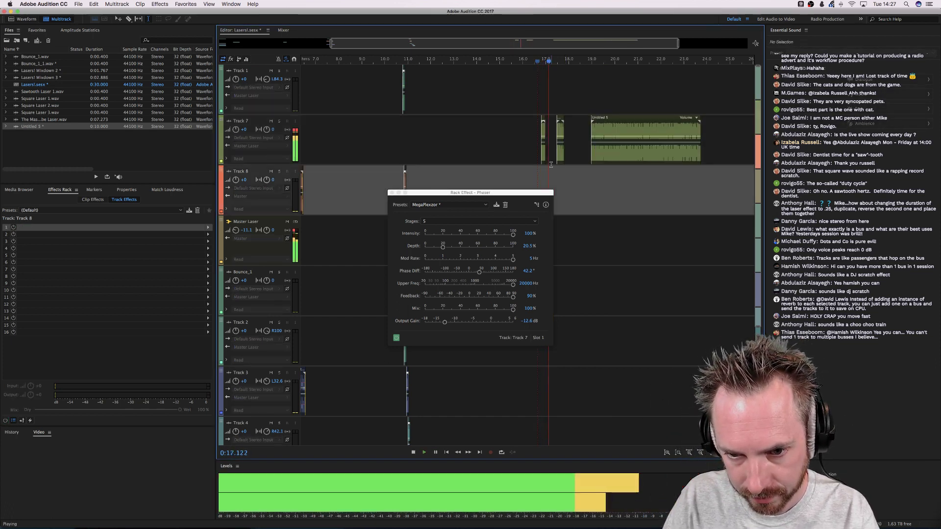
pyautogui.press('space')
# Trim the end of the first short Track 7 clip to about 0.1 s and play it
pyautogui.scroll(4, 545, 100)
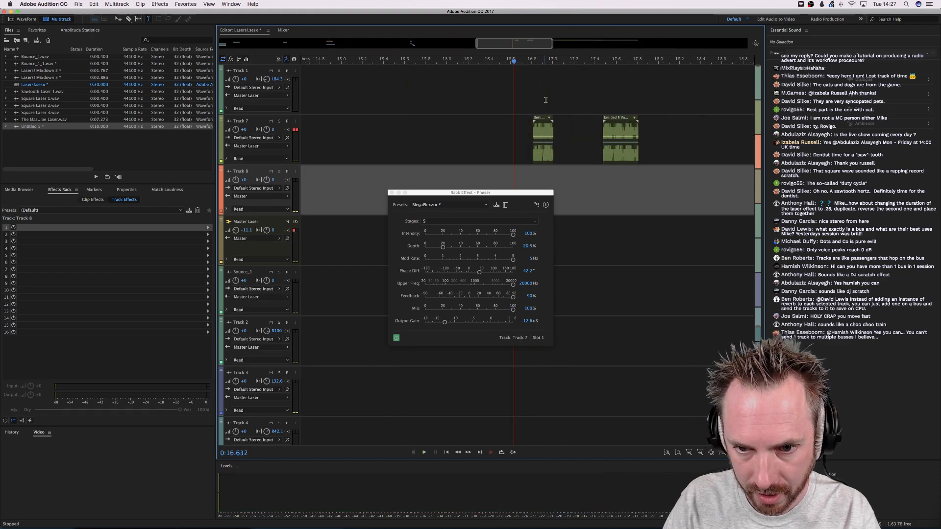
pyautogui.moveTo(553, 133); pyautogui.dragTo(544, 134)
pyautogui.press('space')
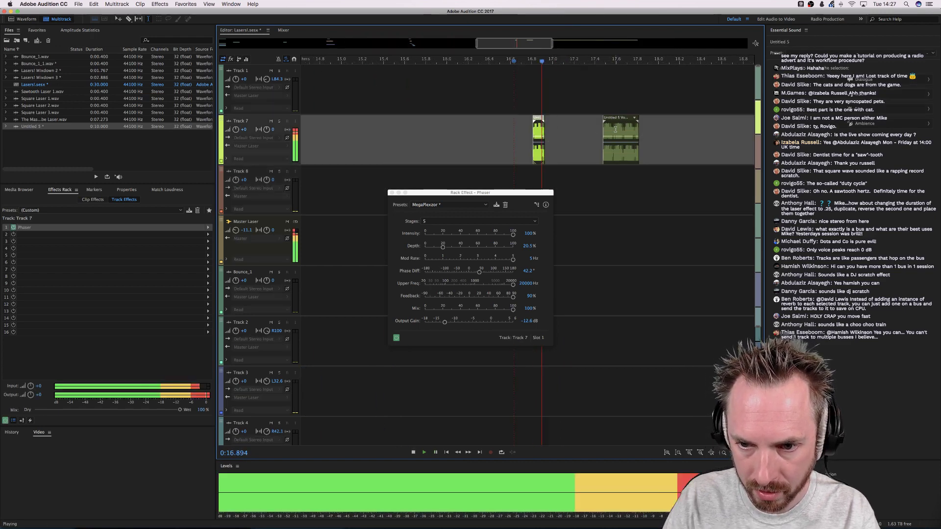
pyautogui.press('space')
# Move the second Track 7 clip farther along the timeline, stretch the first clip to about 0.5 s, and play it
pyautogui.moveTo(635, 130); pyautogui.dragTo(673, 130)
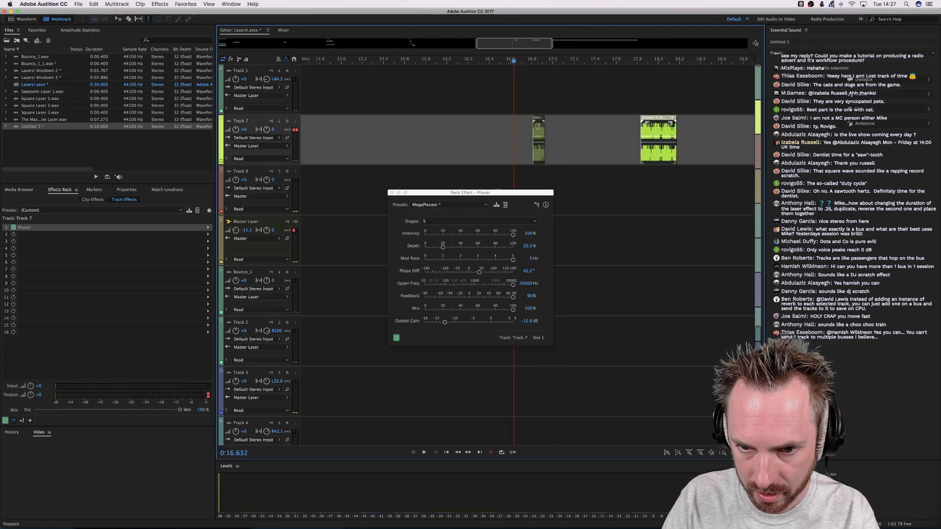
pyautogui.moveTo(544, 123); pyautogui.dragTo(582, 122)
pyautogui.press('space')
pyautogui.moveTo(657, 130); pyautogui.dragTo(682, 130)
pyautogui.click(572, 125)
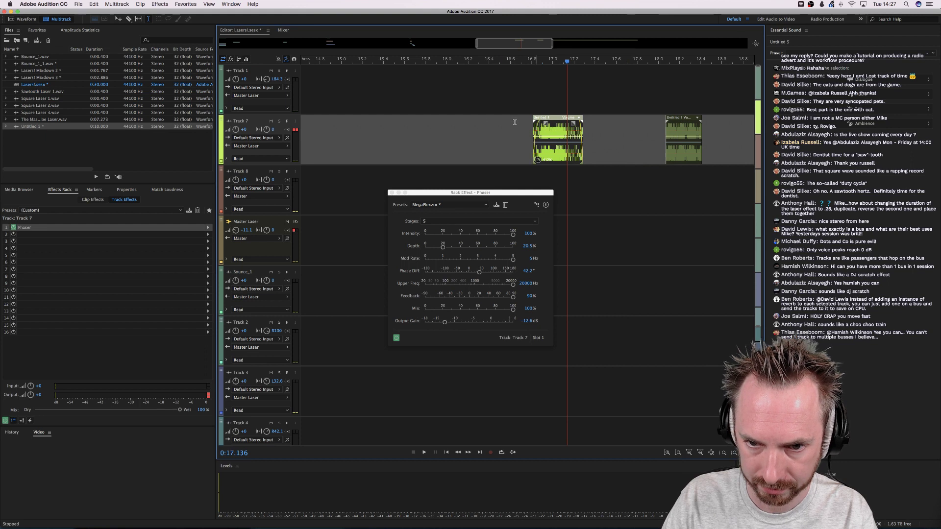
pyautogui.click(496, 123)
pyautogui.press('space')
pyautogui.press('space')
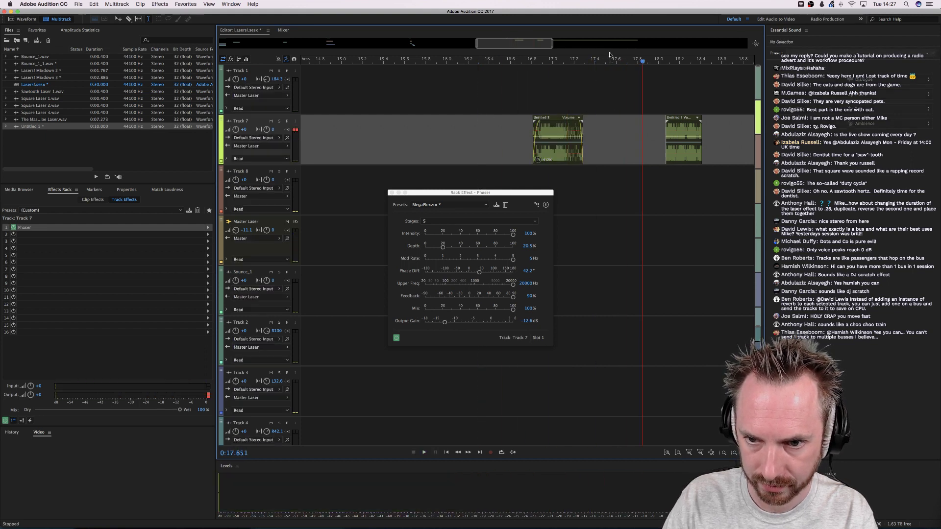
# Play the second Track 7 clip and shift the long clip farther along the timeline, to about 0:20.7
pyautogui.scroll(-5, 611, 55)
pyautogui.click(604, 100)
pyautogui.press('space')
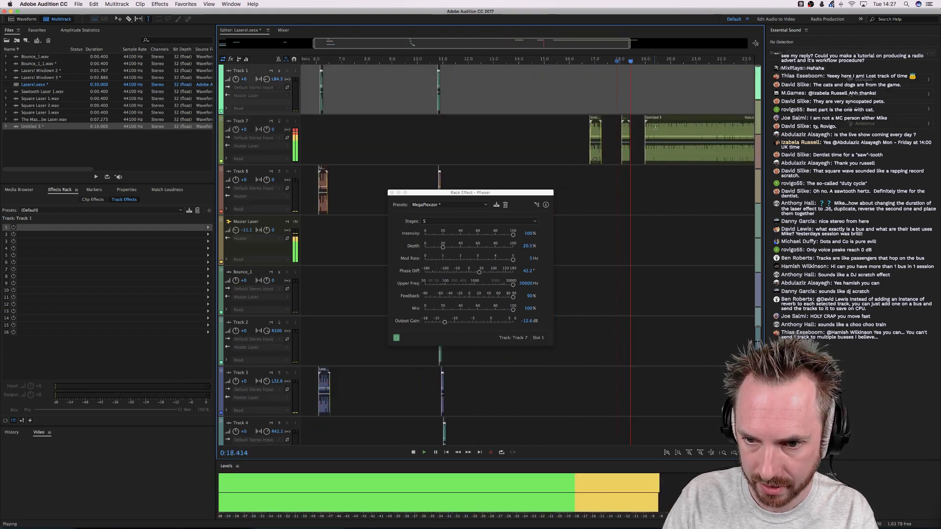
pyautogui.scroll(3, 655, 127)
pyautogui.click(647, 125)
pyautogui.press('space')
pyautogui.scroll(2, 641, 123)
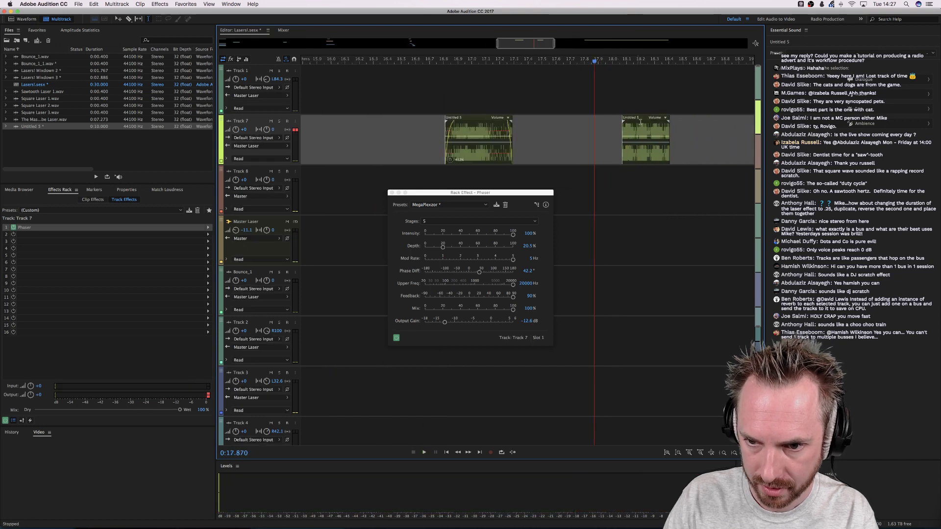
# Cut off the second Track 7 clip from 0:18.171 onward, play it, and close the Phaser window
pyautogui.moveTo(637, 130); pyautogui.dragTo(697, 130)
pyautogui.press('Delete')
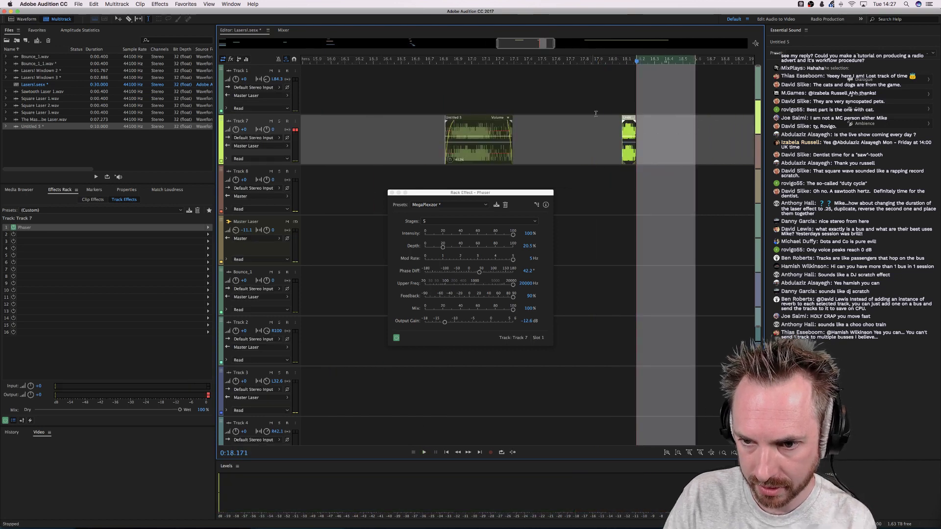
pyautogui.click(634, 74)
pyautogui.press('space')
pyautogui.scroll(-4, 634, 62)
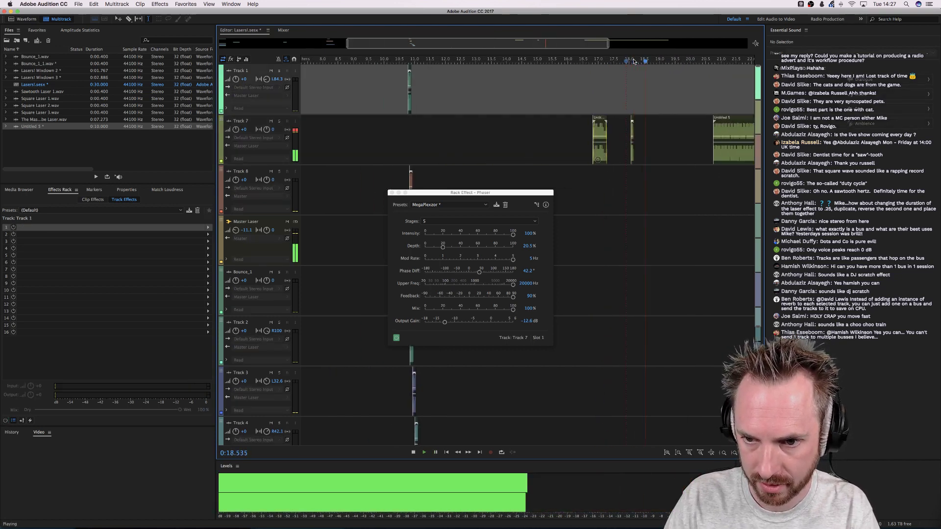
pyautogui.press('space')
pyautogui.hscroll(2, 593, 100)
pyautogui.click(577, 109)
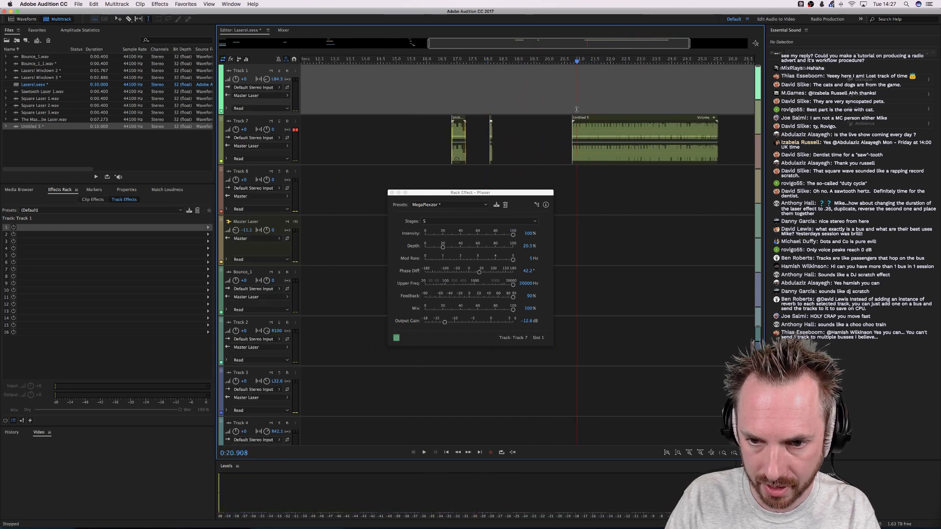
pyautogui.click(392, 193)
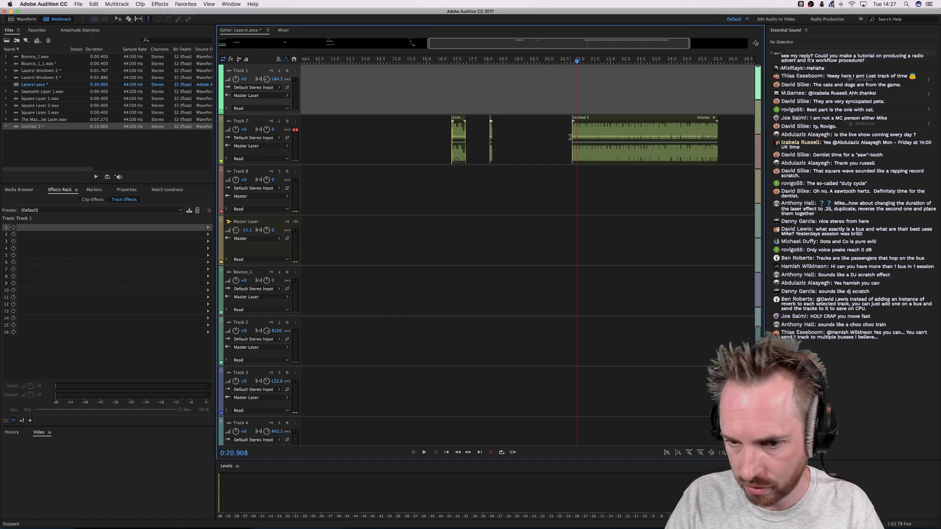
# Add a Chorus/Flanger with the Water Flange preset in the second effect slot of Track 7 and play the long clip
pyautogui.click(568, 143)
pyautogui.click(569, 142)
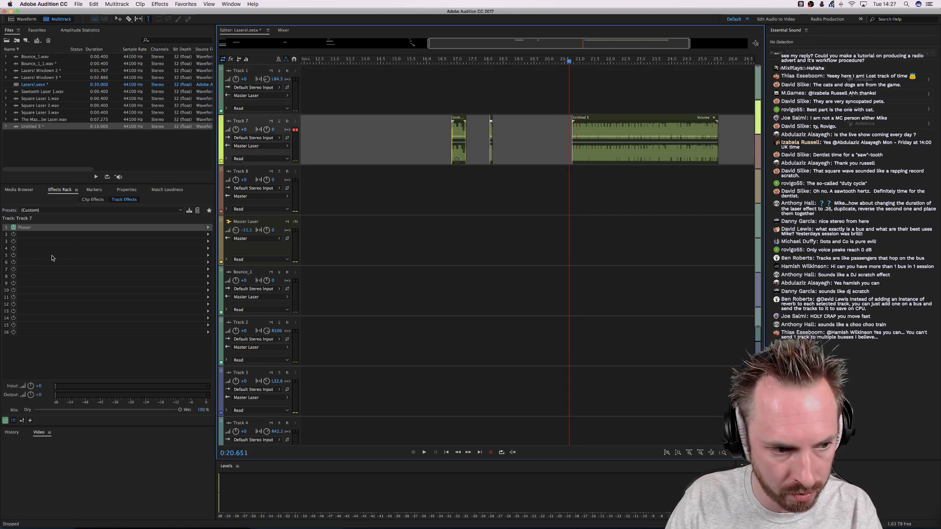
pyautogui.click(210, 236)
pyautogui.click(412, 284)
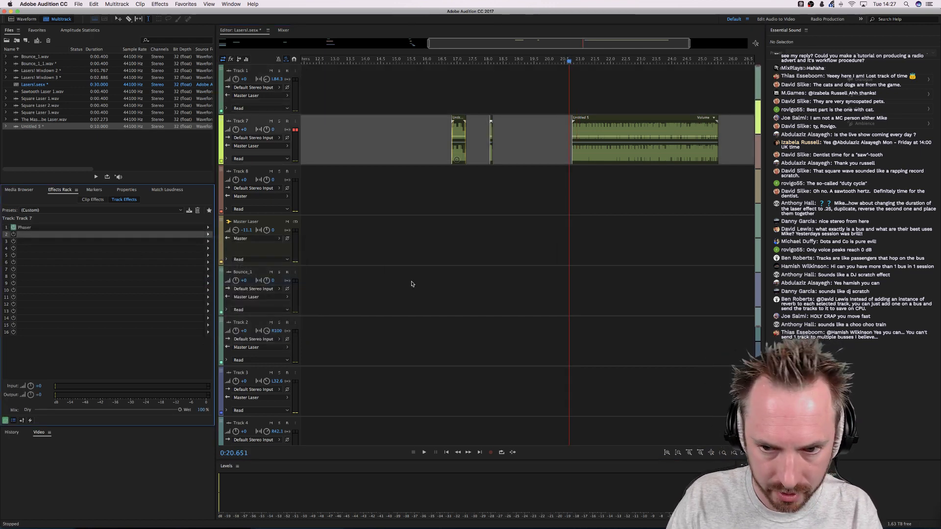
pyautogui.press('space')
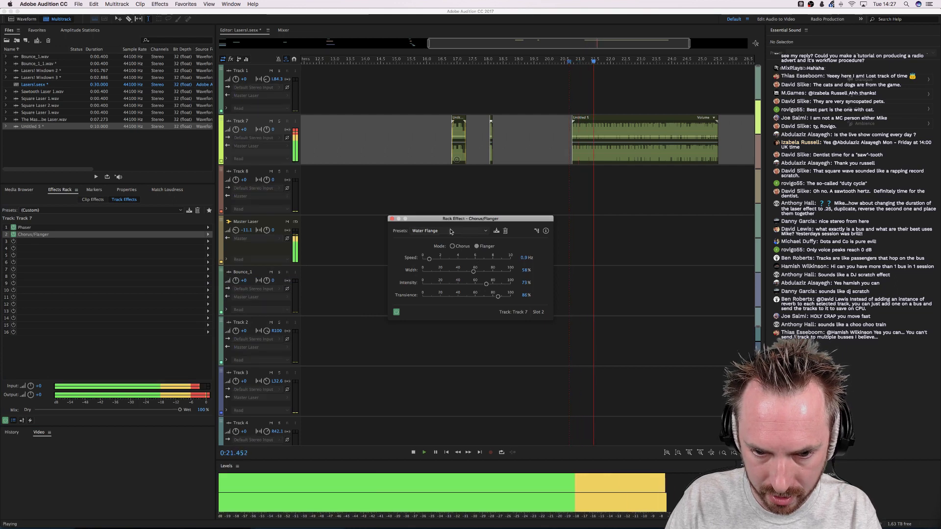
# Audition both short Track 7 clips with the flanger, and bypass the Chorus/Flanger effect
pyautogui.click(452, 176)
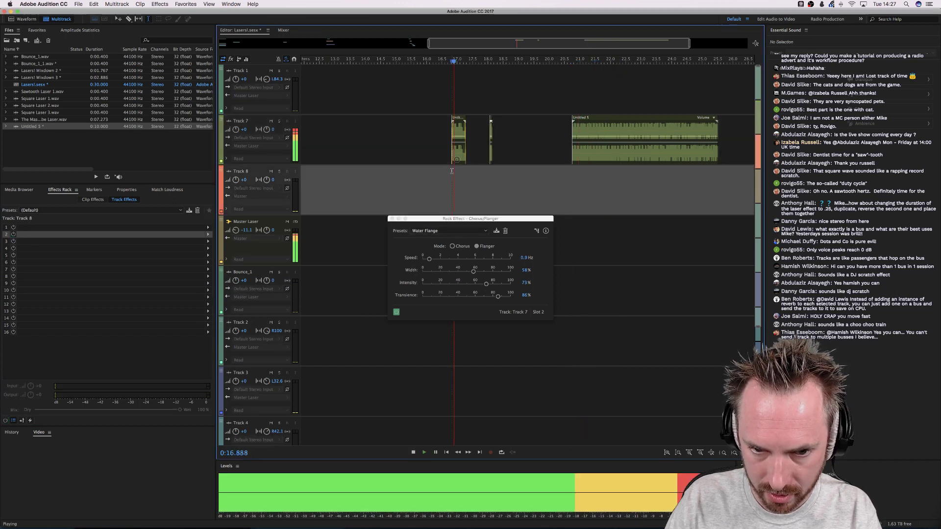
pyautogui.click(485, 169)
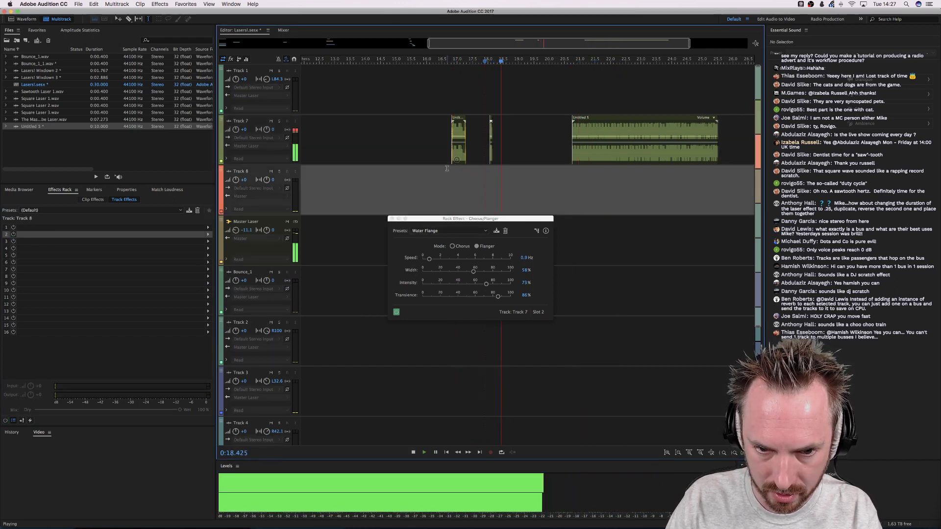
pyautogui.click(447, 169)
pyautogui.press('space')
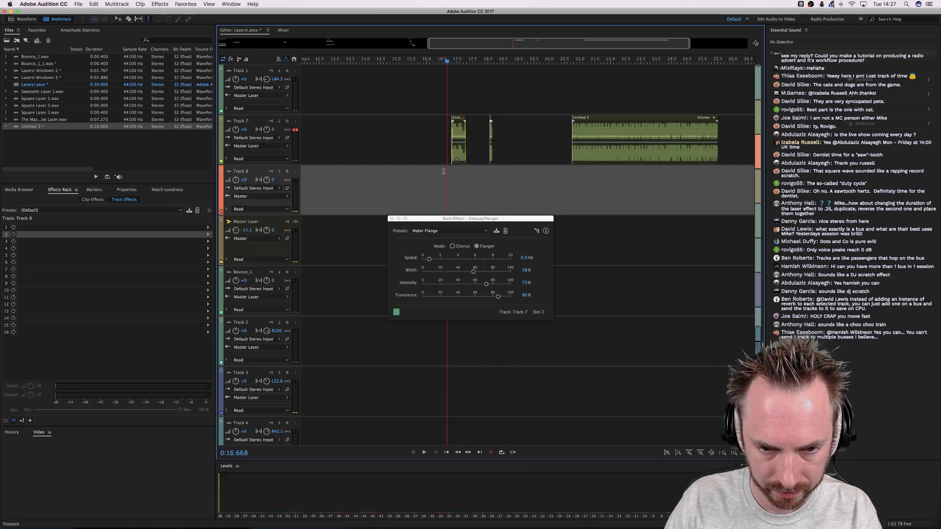
pyautogui.click(407, 157)
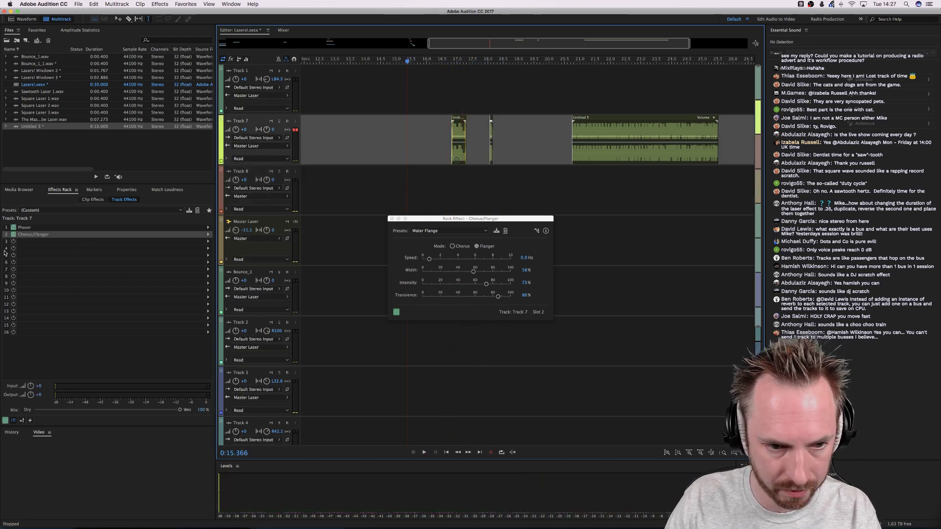
pyautogui.click(13, 235)
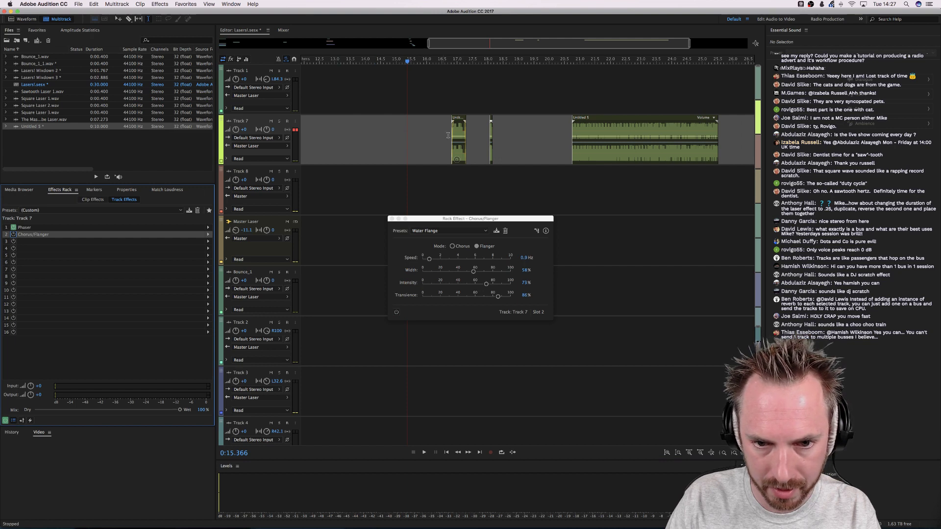
# Move the long Track 7 clip much farther along the timeline, well clear of the two short clips
pyautogui.moveTo(647, 154); pyautogui.dragTo(512, 155)
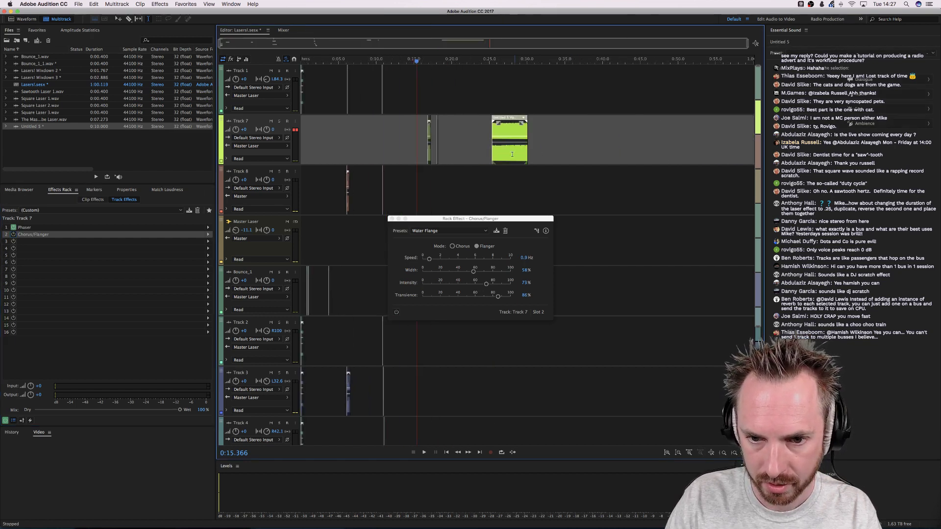
pyautogui.press('super+z')
pyautogui.scroll(5, 417, 63)
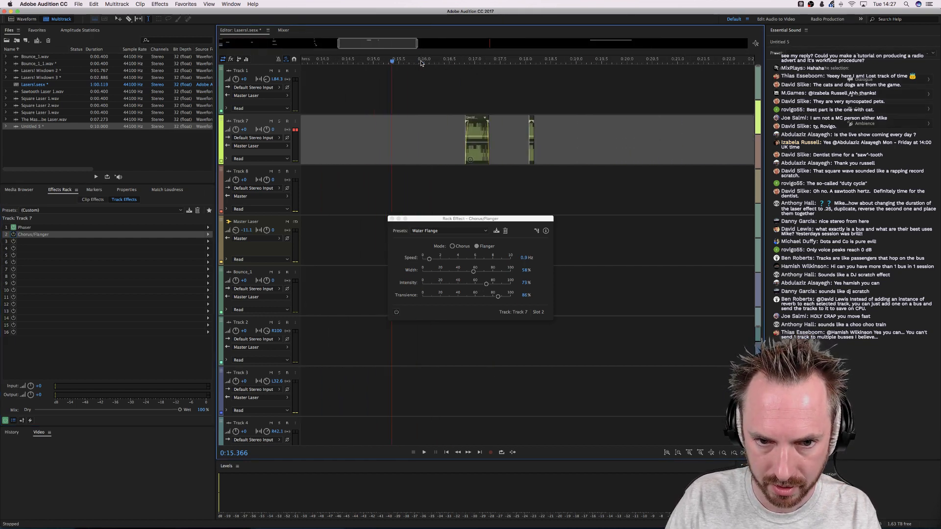
# Move the short second clip on Track 7 away from the first, to about 0:21.5
pyautogui.moveTo(599, 164); pyautogui.dragTo(713, 158)
pyautogui.hscroll(5, 643, 151)
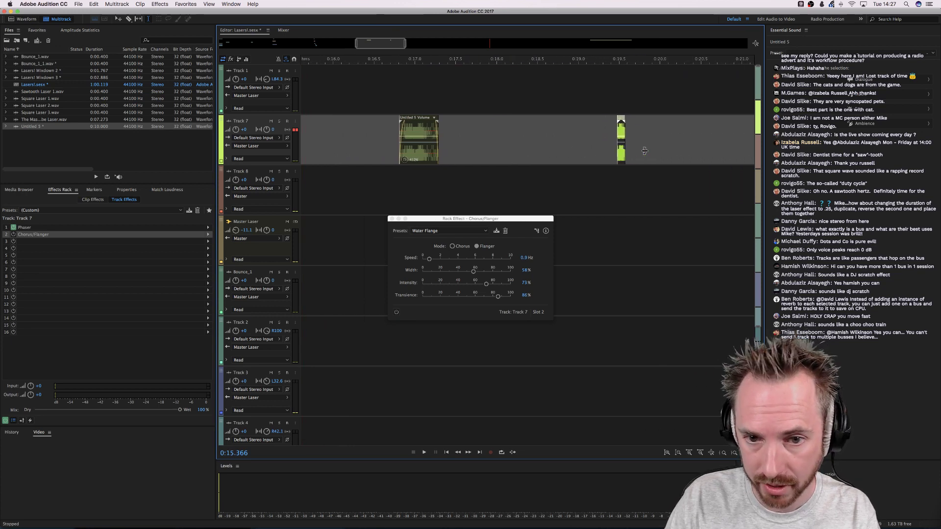
pyautogui.scroll(-2, 578, 61)
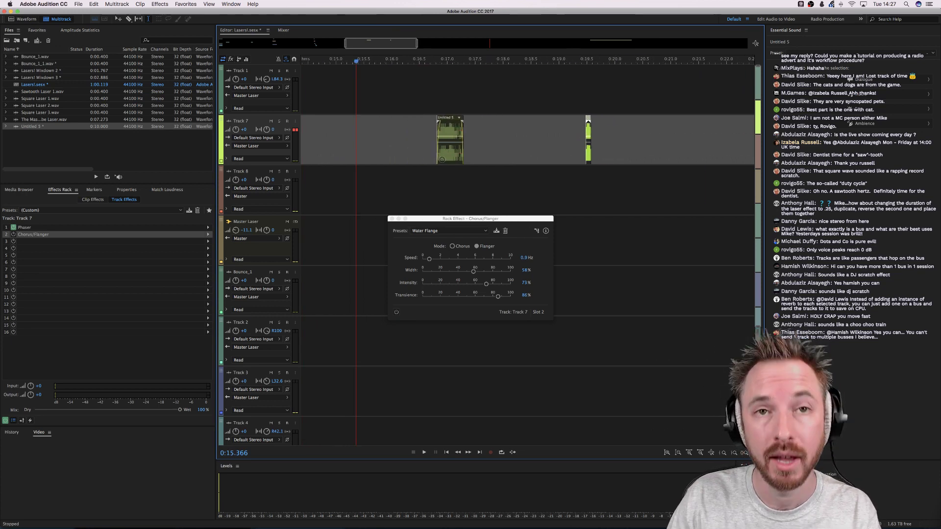
pyautogui.moveTo(589, 154); pyautogui.dragTo(702, 158)
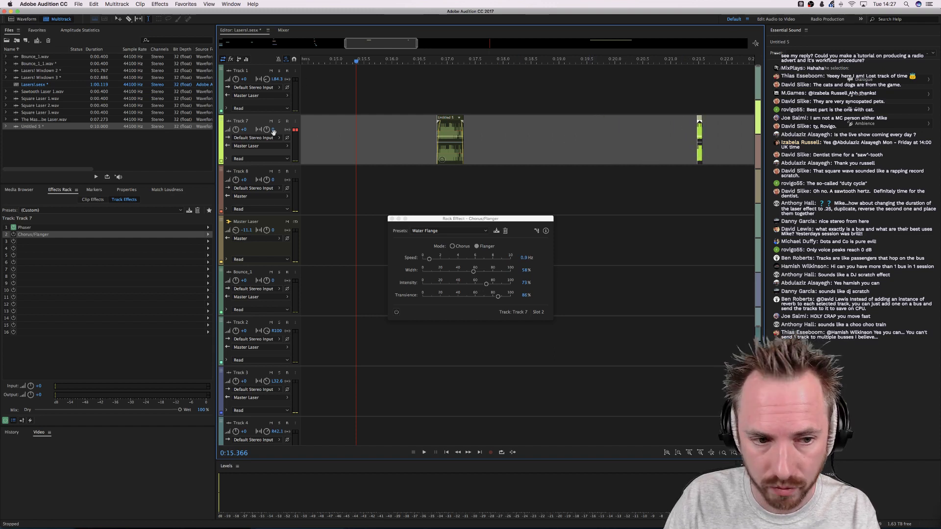
# Select about 10 s of the timeline spanning both short Track 7 clips and bounce the time selection to a new track
pyautogui.moveTo(417, 110); pyautogui.dragTo(754, 110)
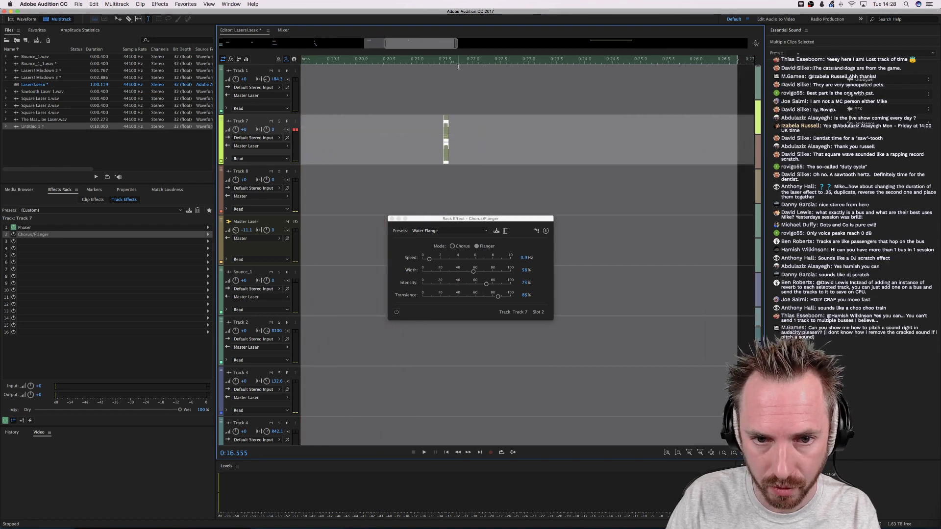
pyautogui.scroll(-3, 455, 61)
pyautogui.scroll(-2, 455, 60)
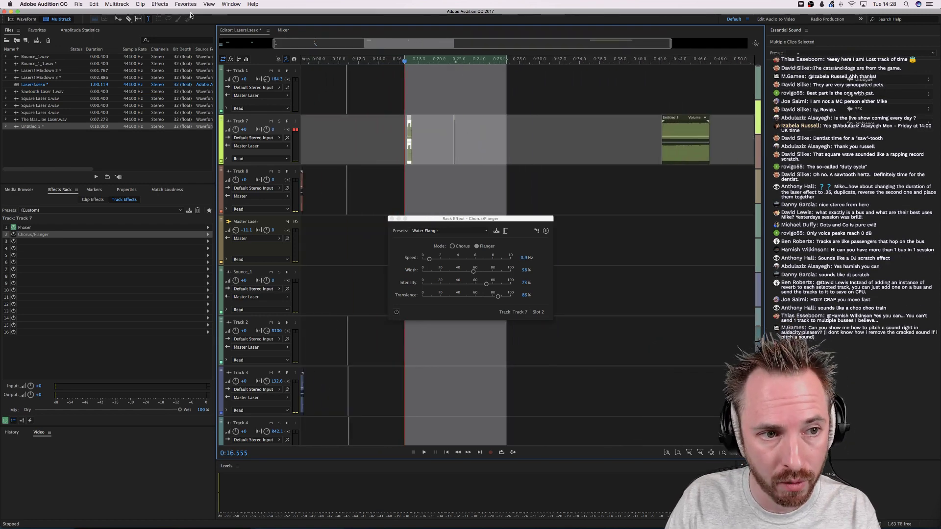
pyautogui.click(162, 5)
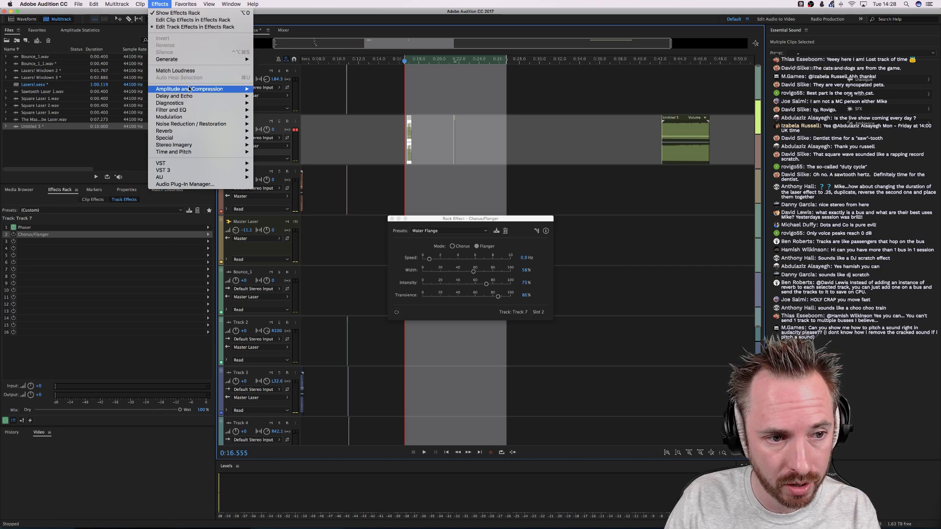
pyautogui.moveTo(193, 89)
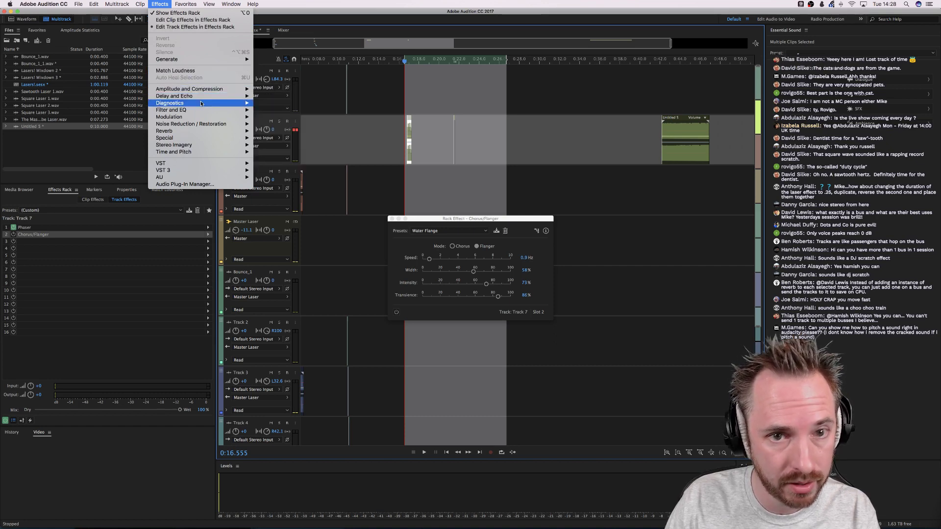
pyautogui.moveTo(107, 4)
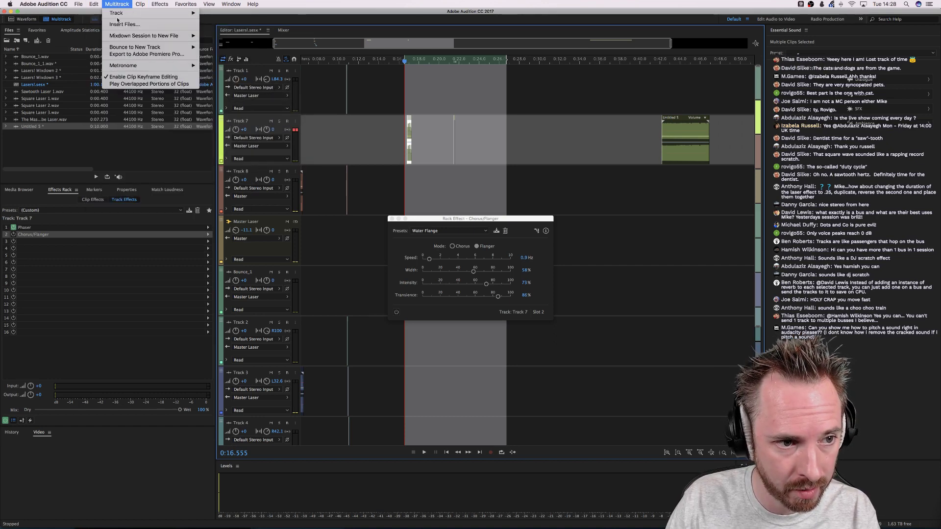
pyautogui.moveTo(181, 47)
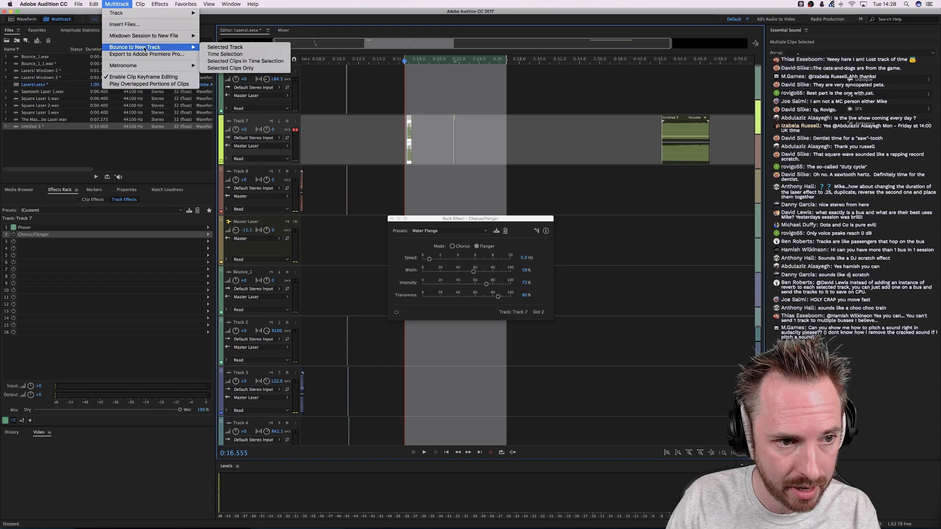
pyautogui.click(221, 54)
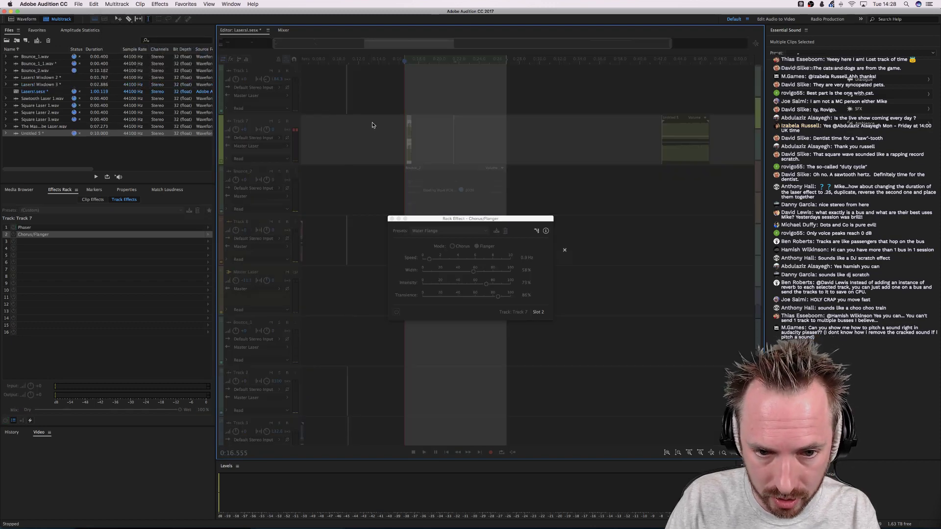
# Move the two short Track 7 clips together so the first starts at about 0:31
pyautogui.click(428, 150)
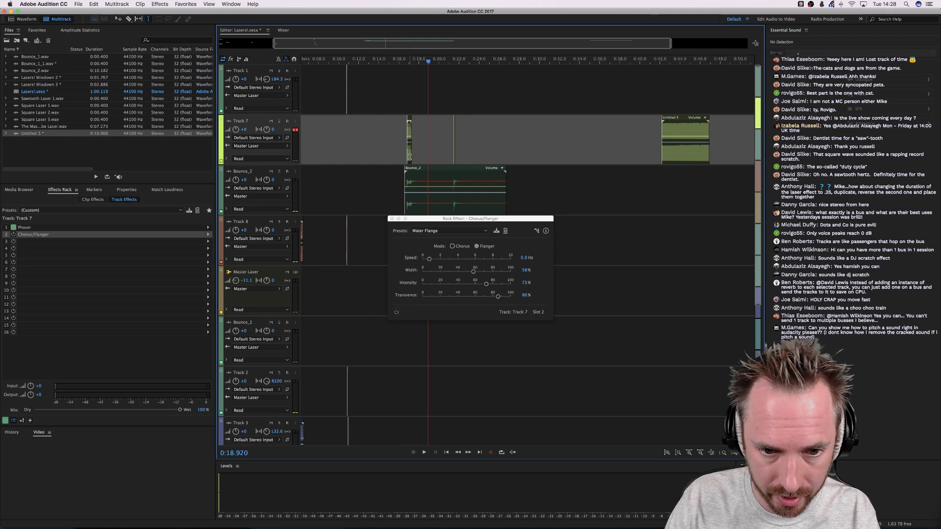
pyautogui.moveTo(409, 156); pyautogui.dragTo(469, 152)
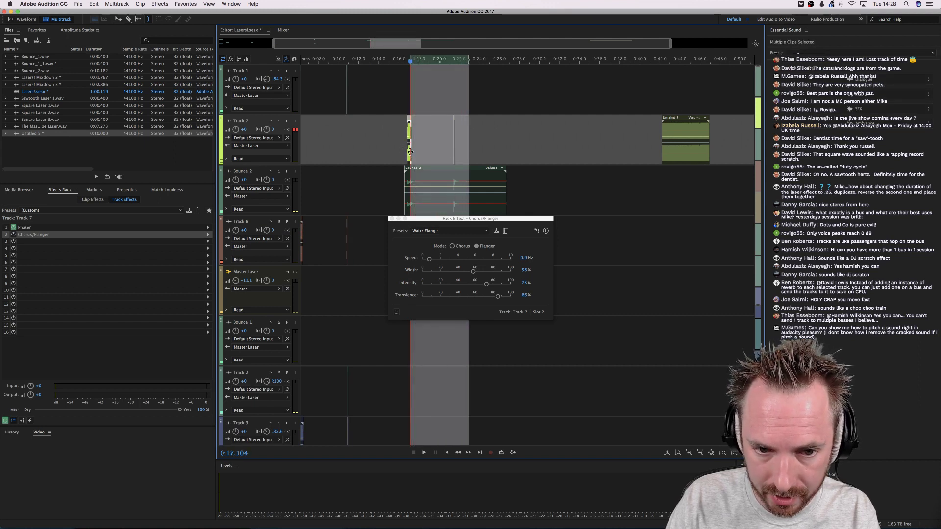
pyautogui.moveTo(410, 156); pyautogui.dragTo(552, 157)
pyautogui.click(542, 159)
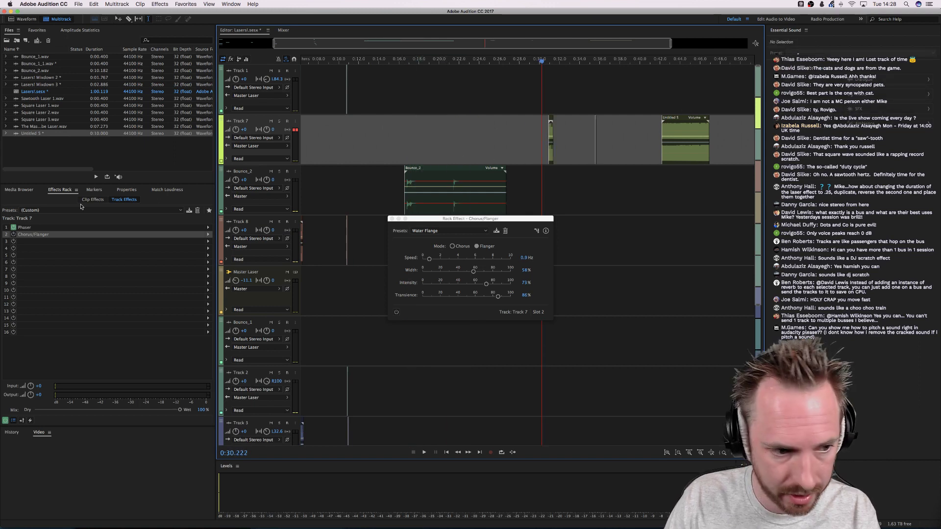
# Re-enable the Chorus/Flanger on Track 7 and audition the short clips and the start of the long clip
pyautogui.click(14, 234)
pyautogui.click(547, 157)
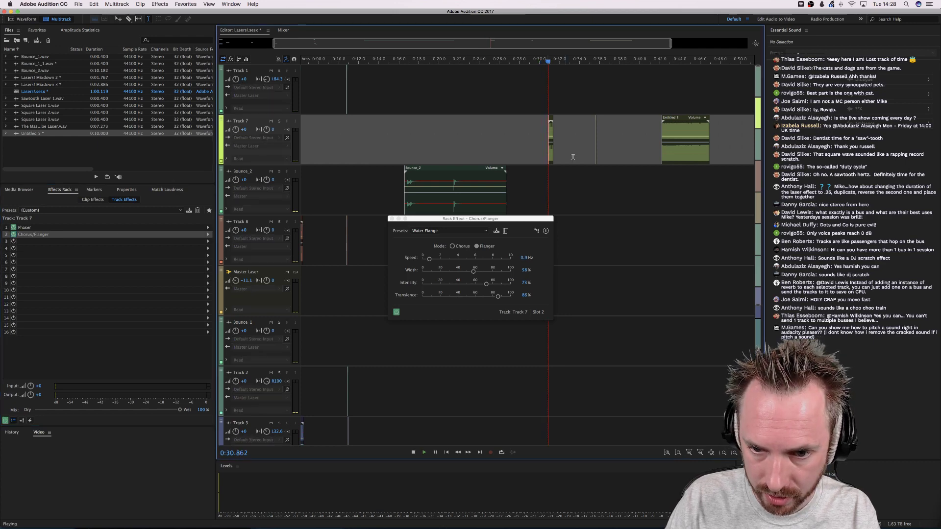
pyautogui.press('space')
pyautogui.click(660, 154)
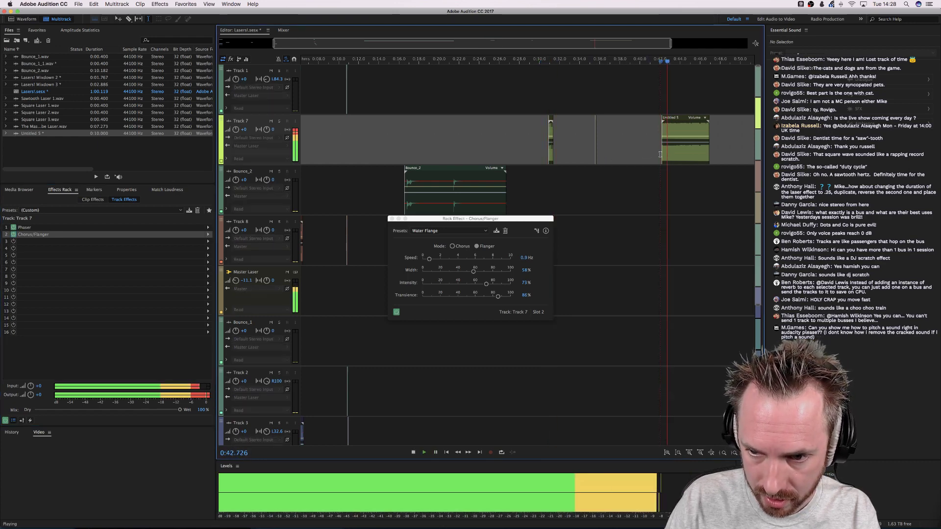
pyautogui.press('space')
# Open the long Track 7 clip's source audio and copy its section into a new 44100 Hz stereo 32-bit file named Untitled 6
pyautogui.click(673, 155)
pyautogui.doubleClick(672, 155)
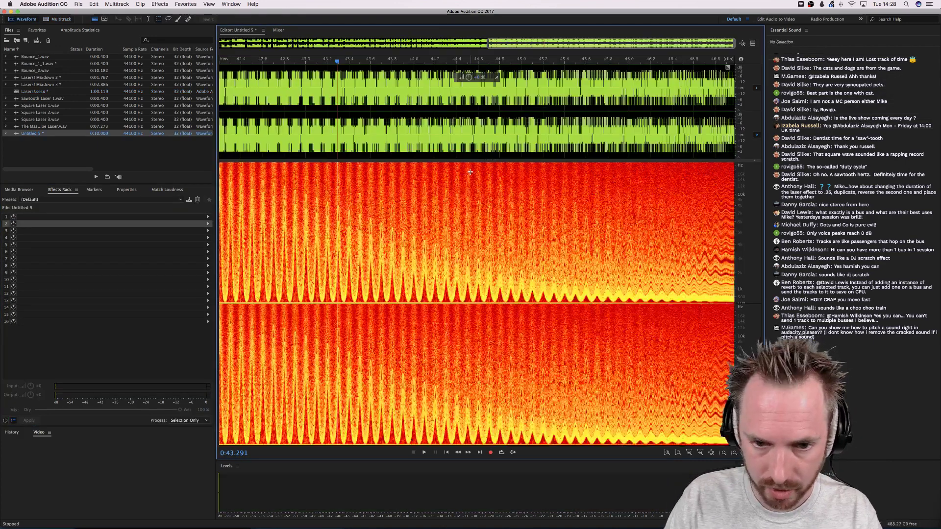
pyautogui.hotkey('ctrl', 'shift', 'n')
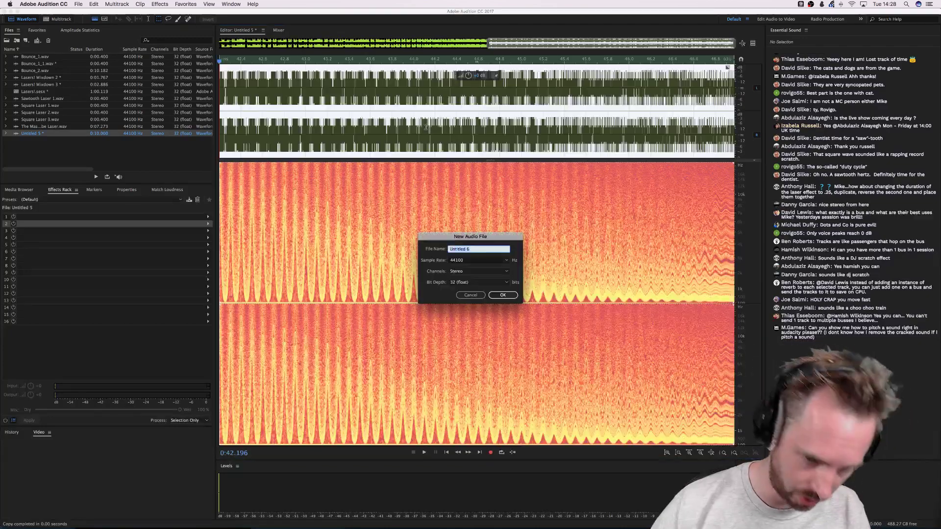
pyautogui.press('Return')
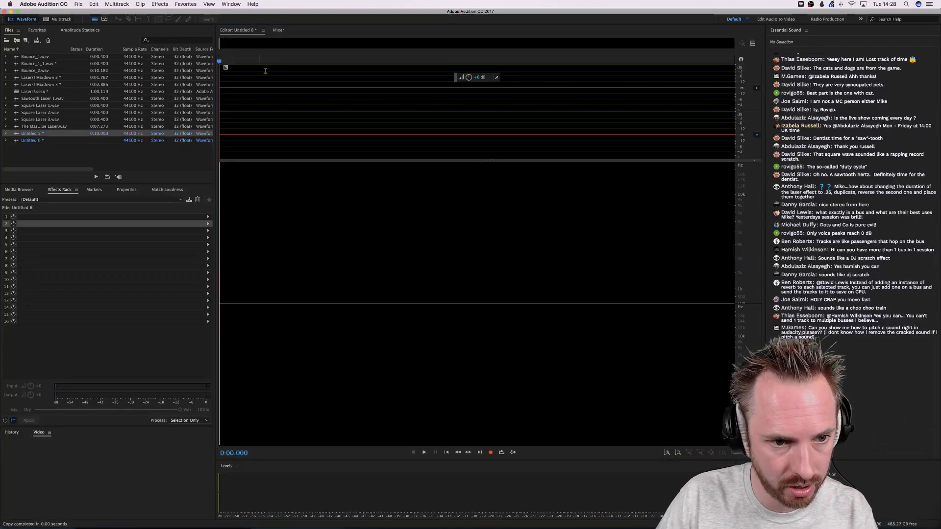
pyautogui.hotkey('ctrl', 'v')
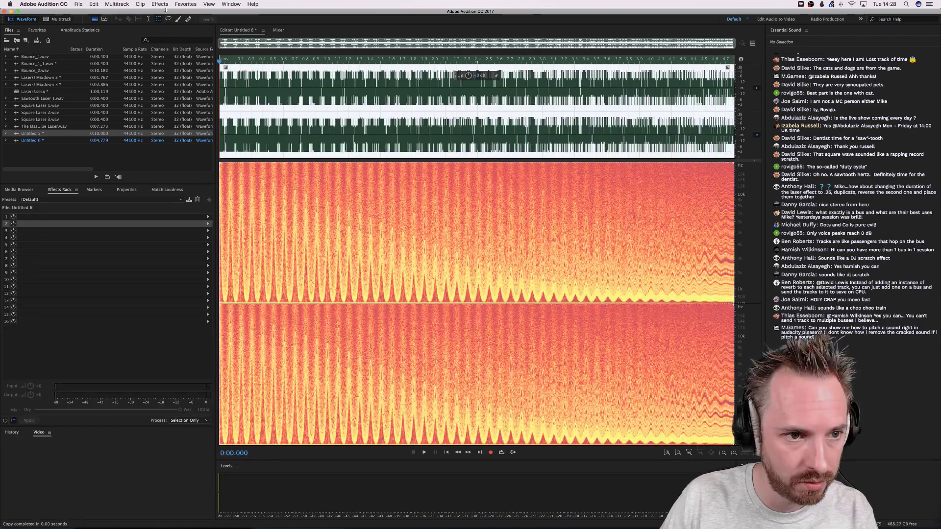
# Apply the Doppler Shifter with the Drippy preset to the new file, comparing the preview with and without the effect
pyautogui.click(161, 4)
pyautogui.moveTo(167, 137)
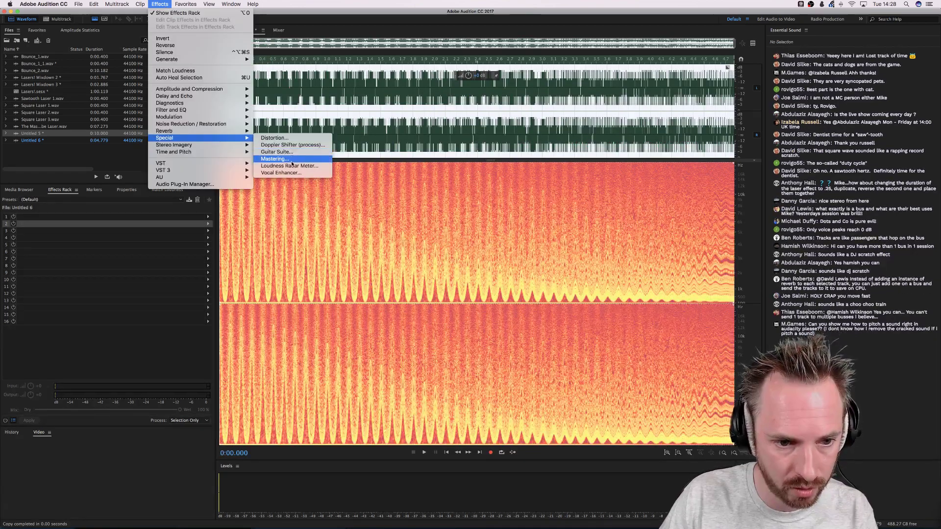
pyautogui.click(293, 144)
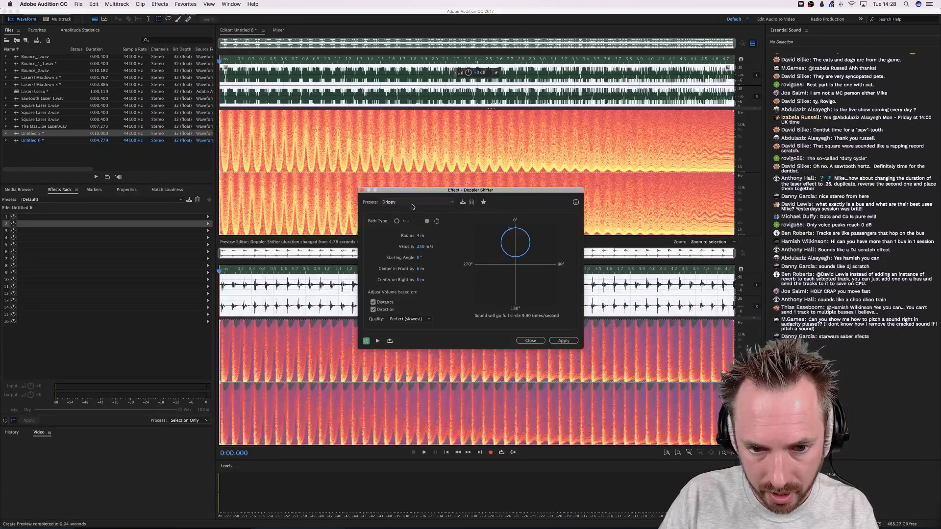
pyautogui.click(413, 203)
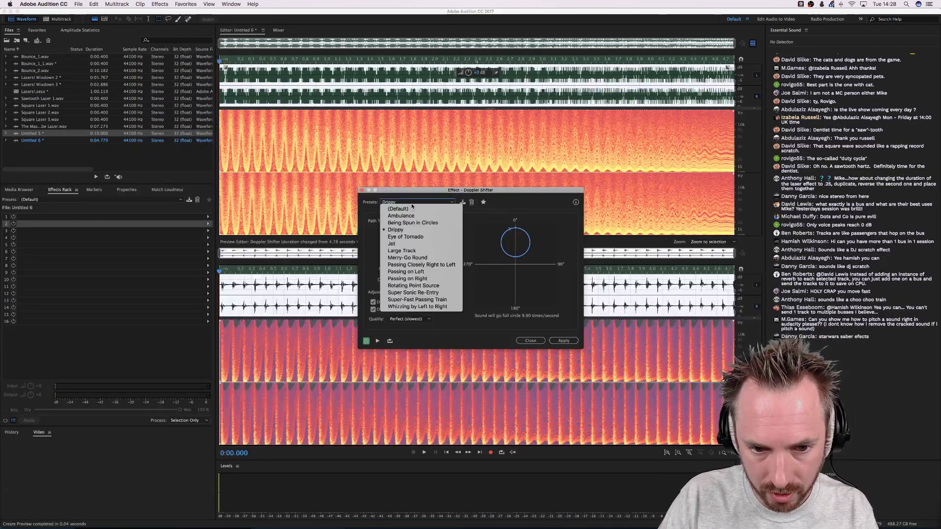
pyautogui.click(396, 230)
pyautogui.press('space')
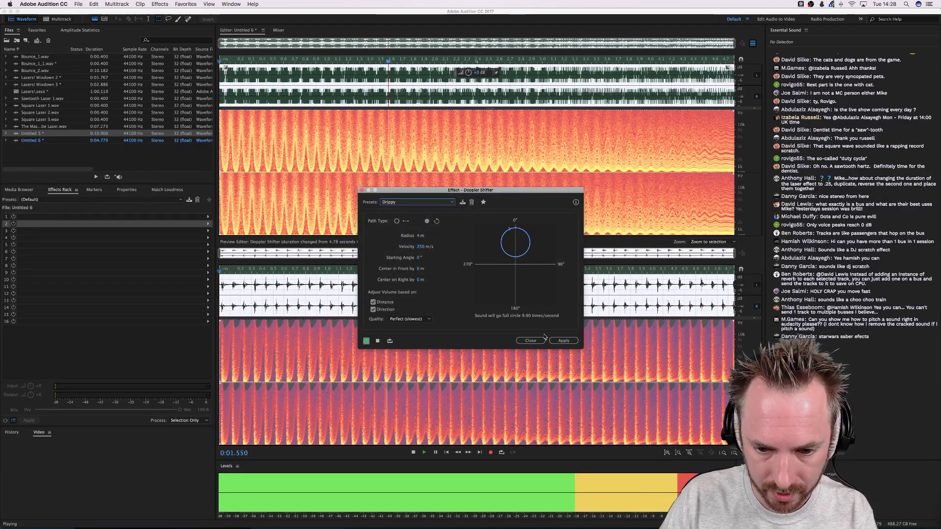
pyautogui.click(366, 341)
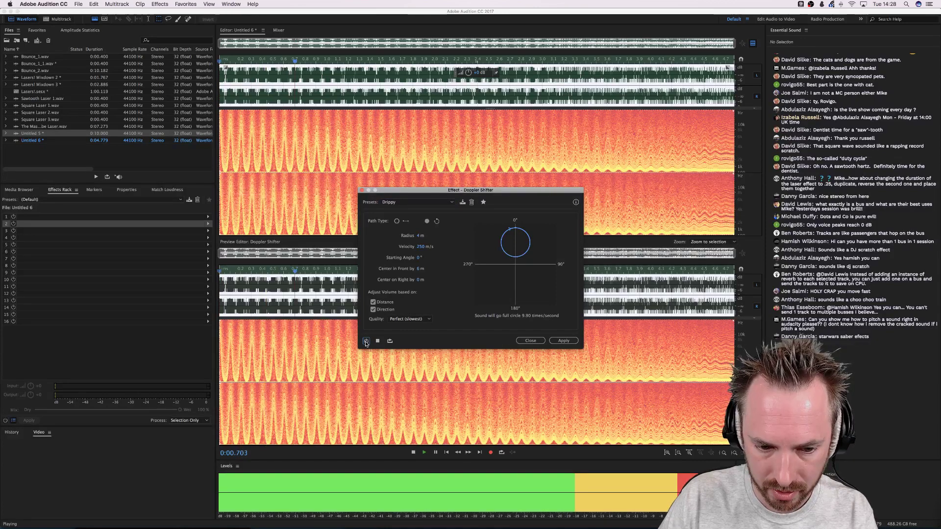
pyautogui.click(367, 341)
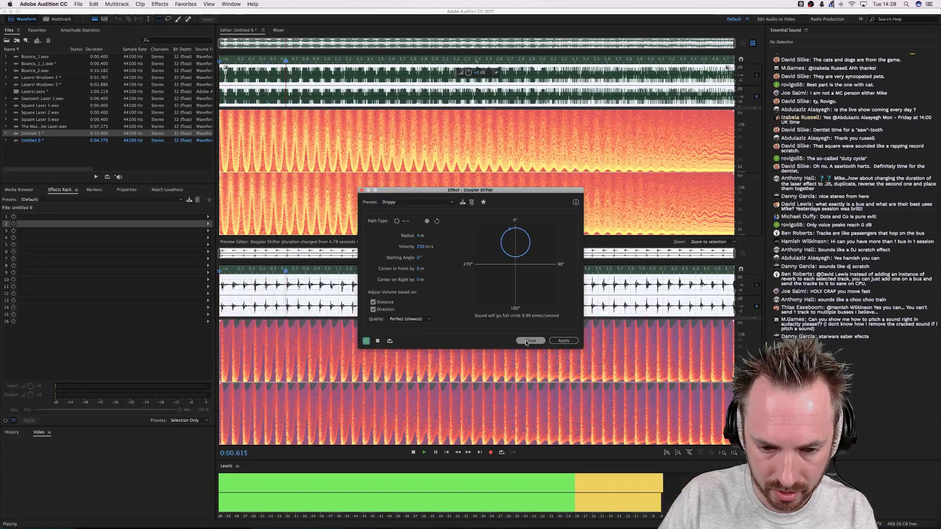
pyautogui.click(563, 341)
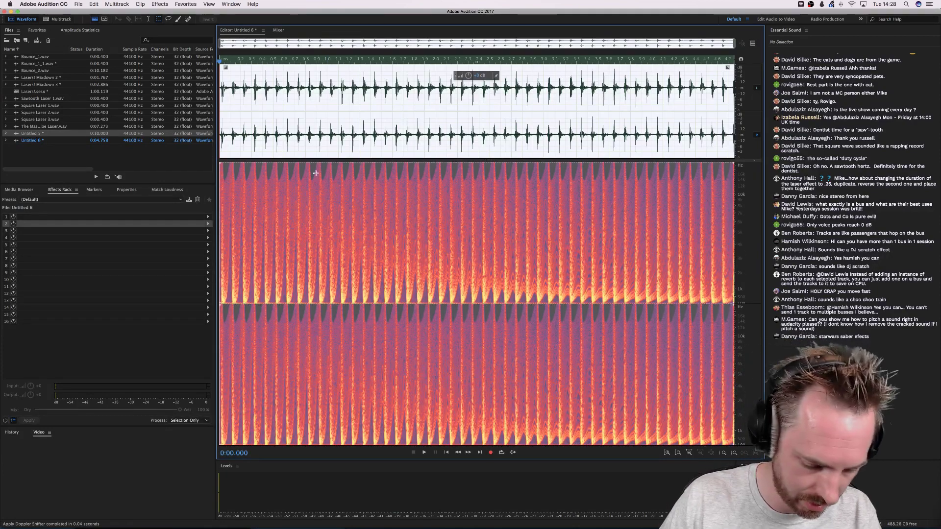
# Save the processed audio as Shooting Lasers.wav in Wave PCM format and clear the selection
pyautogui.press('super+shift+s')
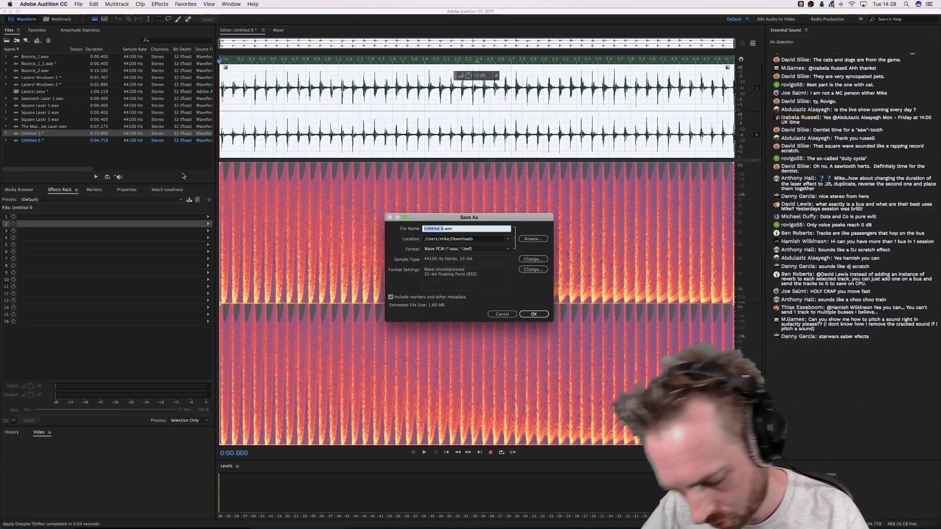
pyautogui.write('Shooting ')
pyautogui.write('Lasers')
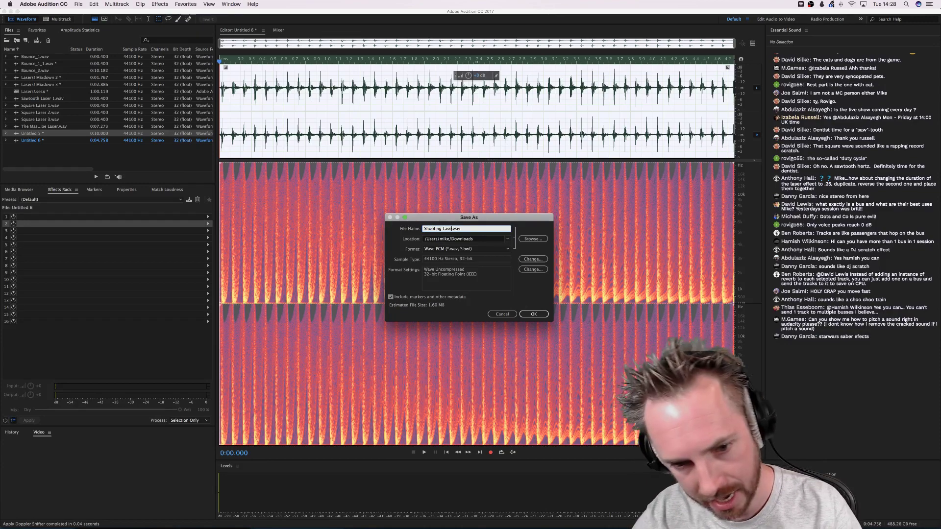
pyautogui.press('Return')
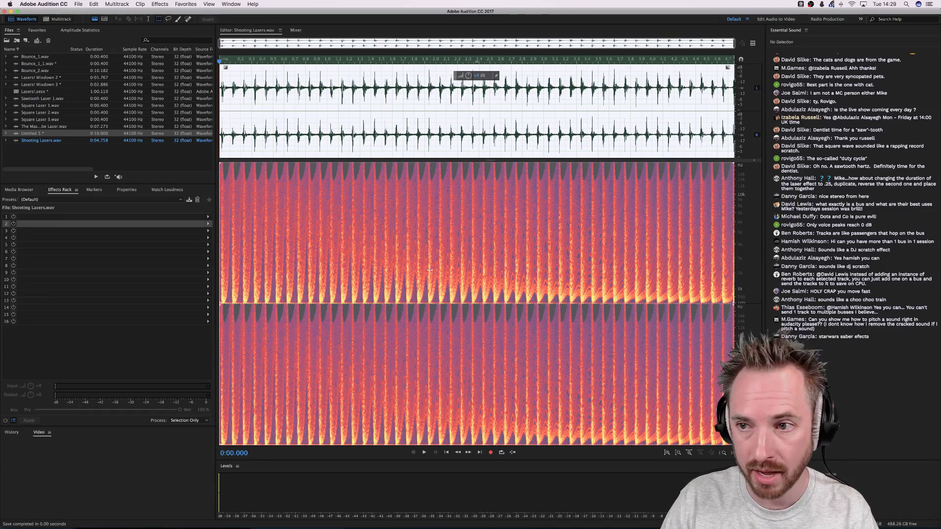
pyautogui.click(221, 108)
pyautogui.click(222, 113)
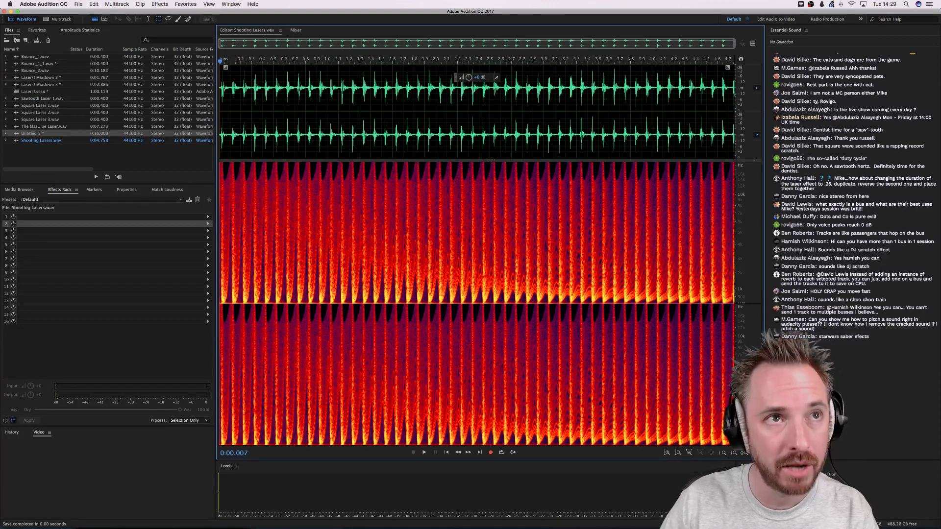
# Switch to Chrome to copy the MOscillator link address from the MFreeFXBundle effects list, and return to Adobe Audition
pyautogui.press('super+Tab')
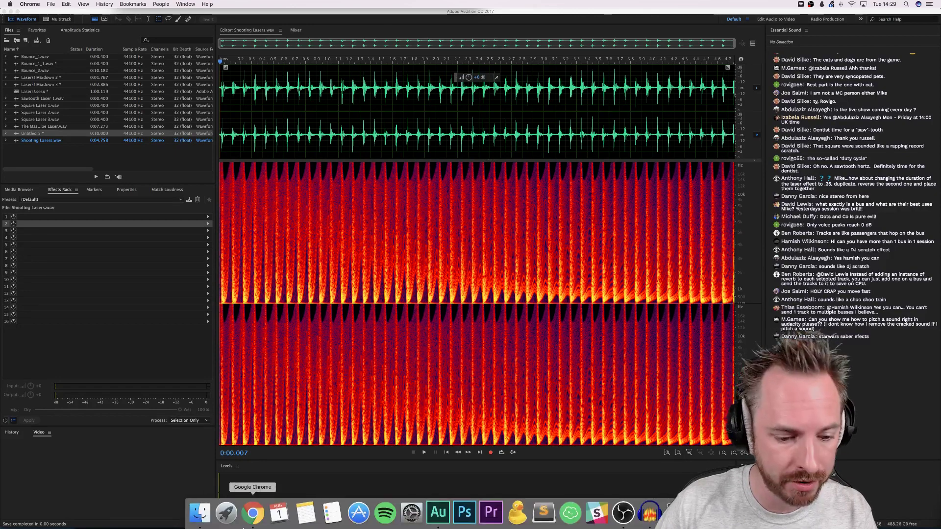
pyautogui.click(252, 511)
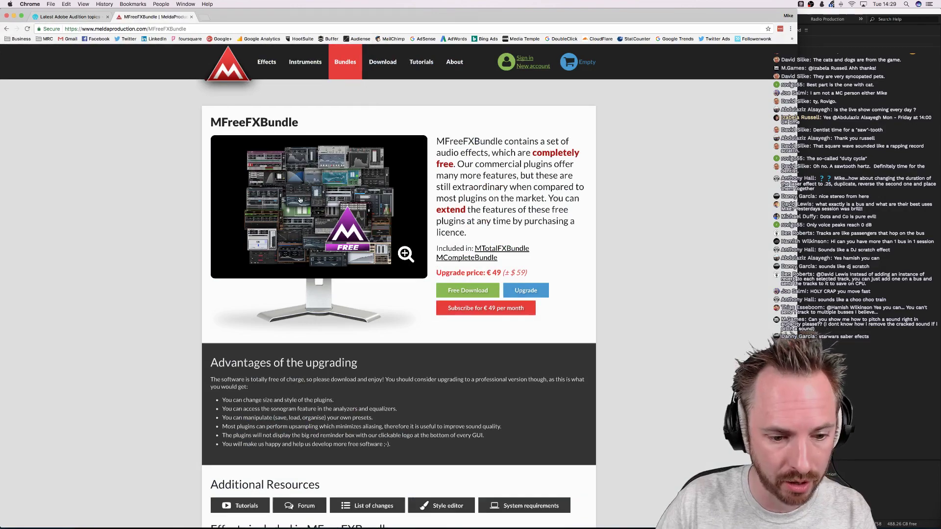
pyautogui.scroll(-5, 301, 200)
pyautogui.scroll(-15, 300, 200)
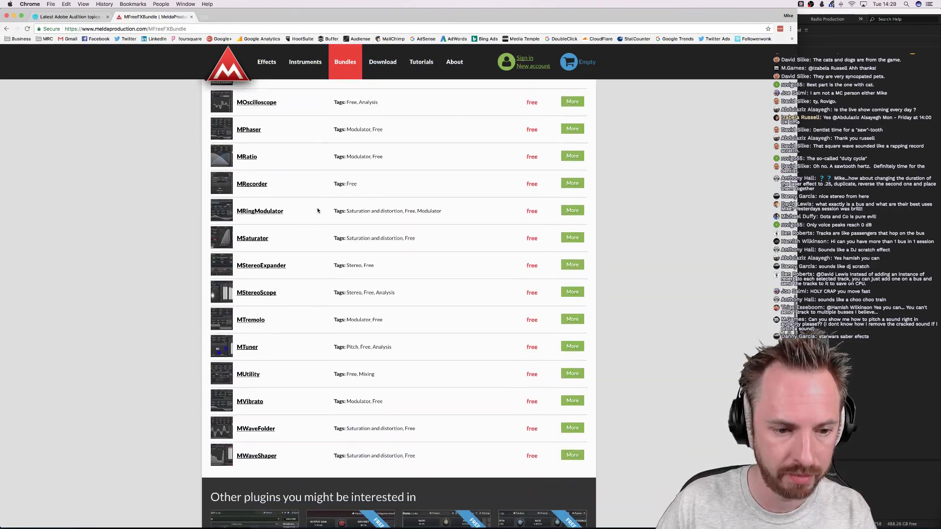
pyautogui.scroll(2, 308, 244)
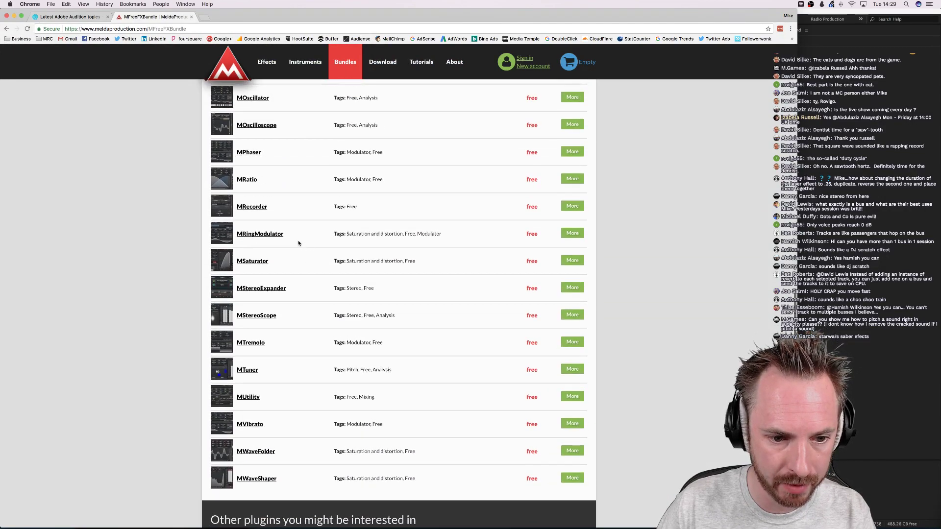
pyautogui.scroll(4, 292, 239)
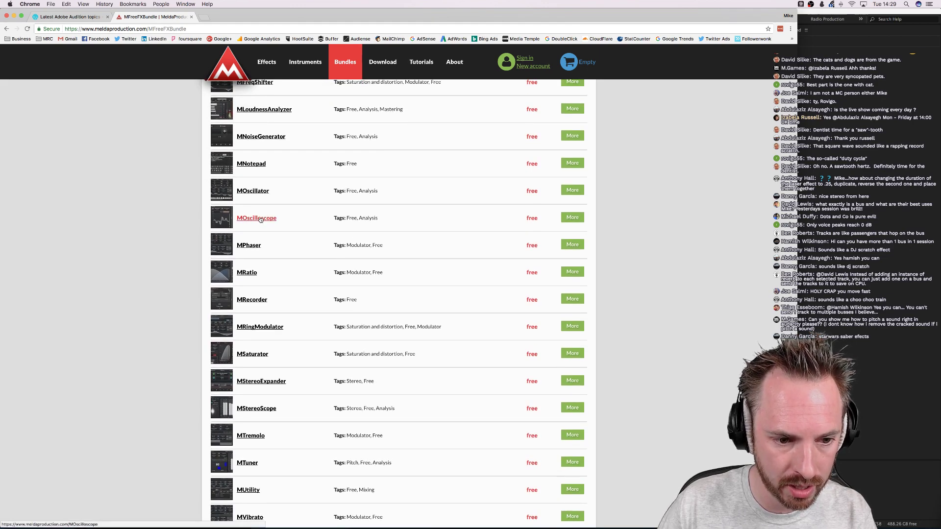
pyautogui.rightClick(256, 192)
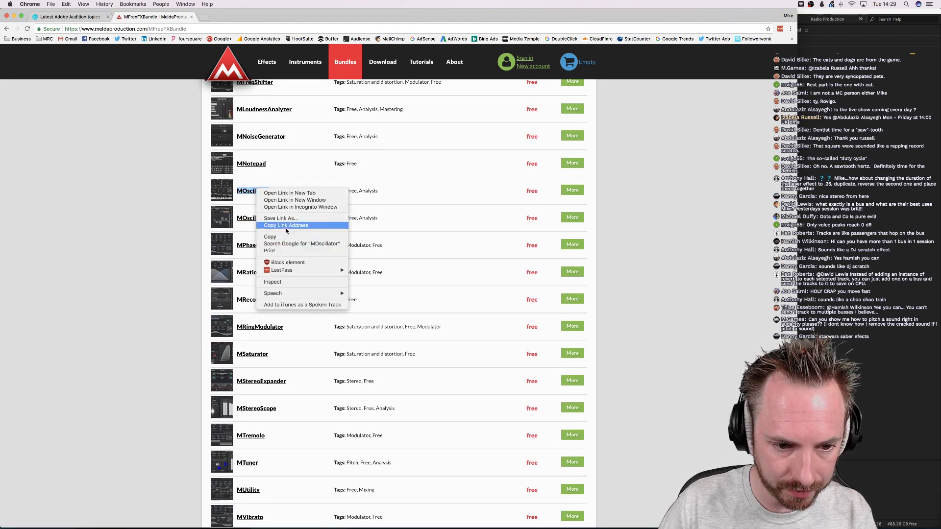
pyautogui.click(287, 225)
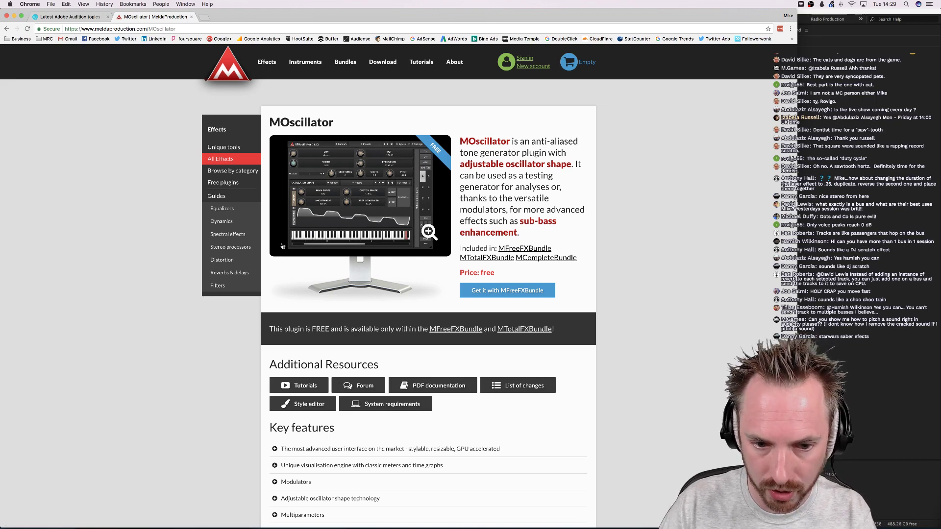
pyautogui.press('super+Tab')
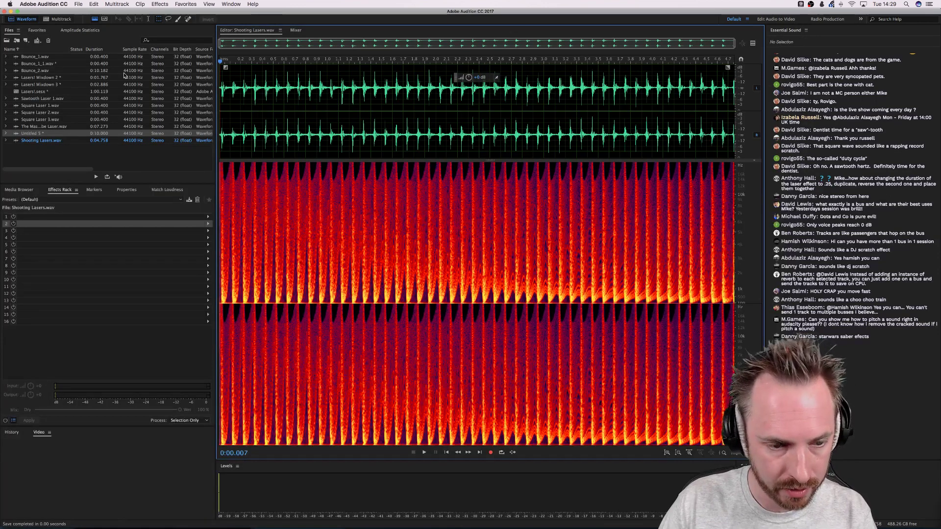
# Create a new 44100 Hz stereo 32-bit audio file for generating an oscillator sound
pyautogui.press('super+shift+n')
pyautogui.press('Return')
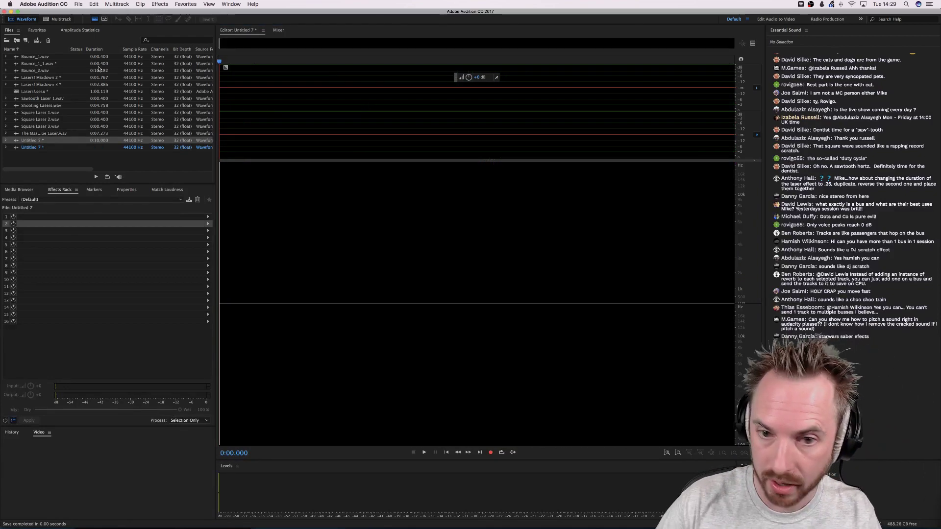
pyautogui.click(160, 5)
pyautogui.moveTo(185, 177)
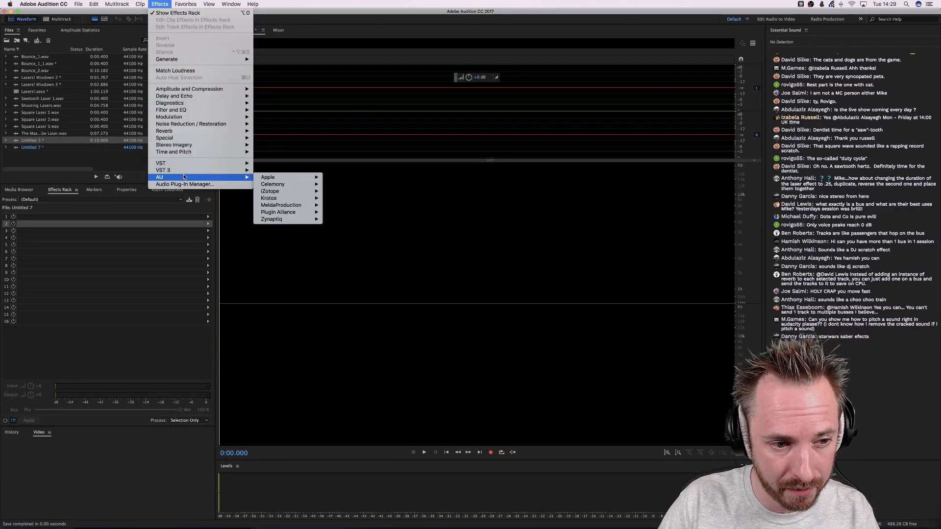
pyautogui.moveTo(289, 205)
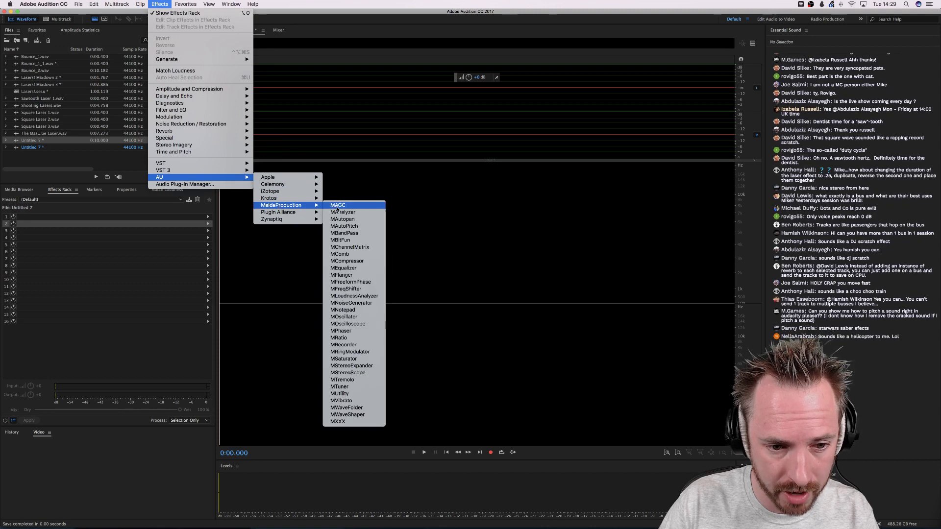
pyautogui.click(347, 324)
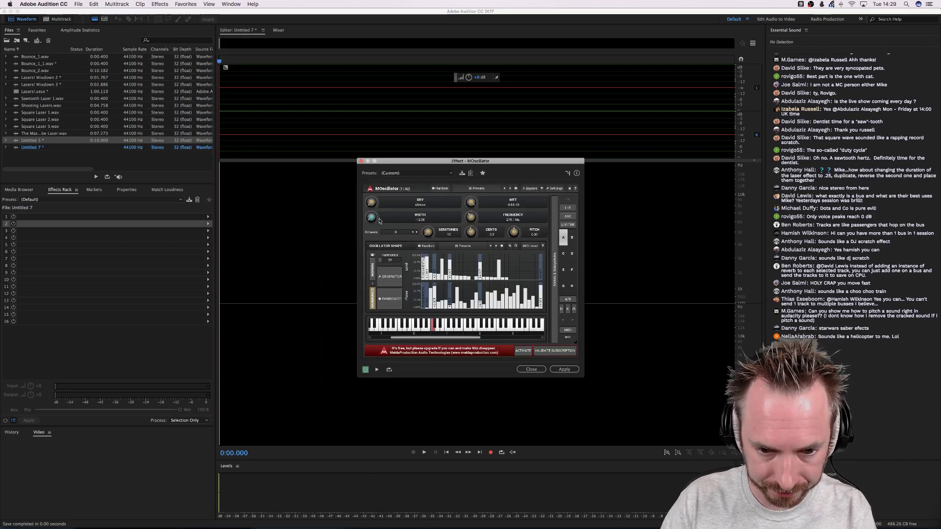
pyautogui.click(391, 299)
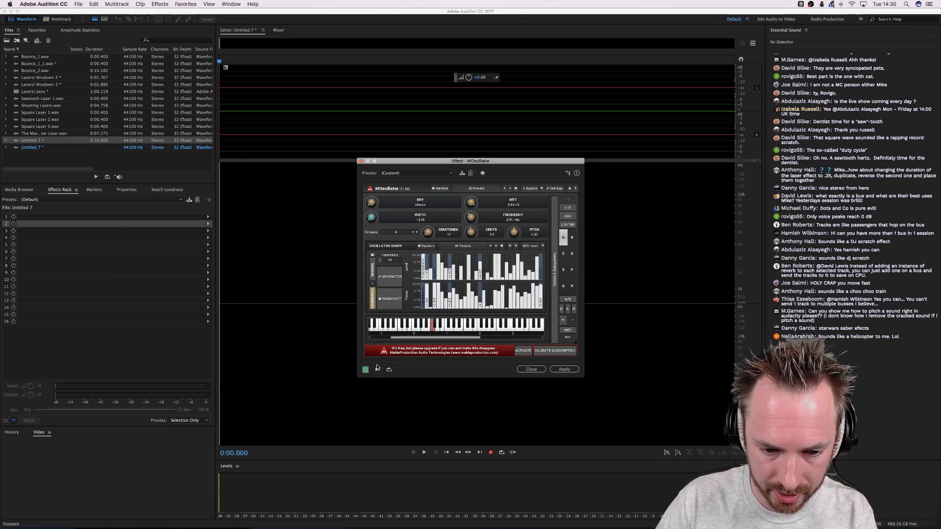
pyautogui.click(535, 369)
# Insert 5 seconds of silence into the empty new audio file
pyautogui.click(78, 3)
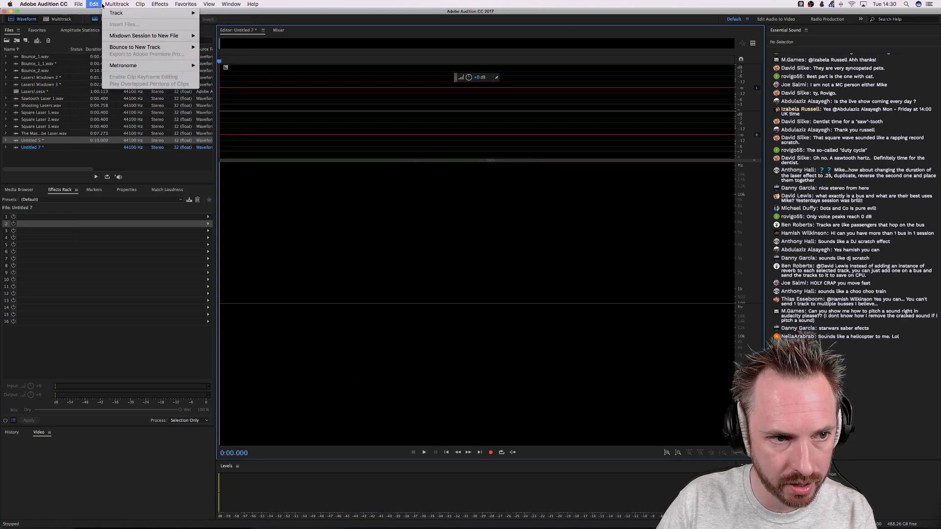
pyautogui.moveTo(180, 5)
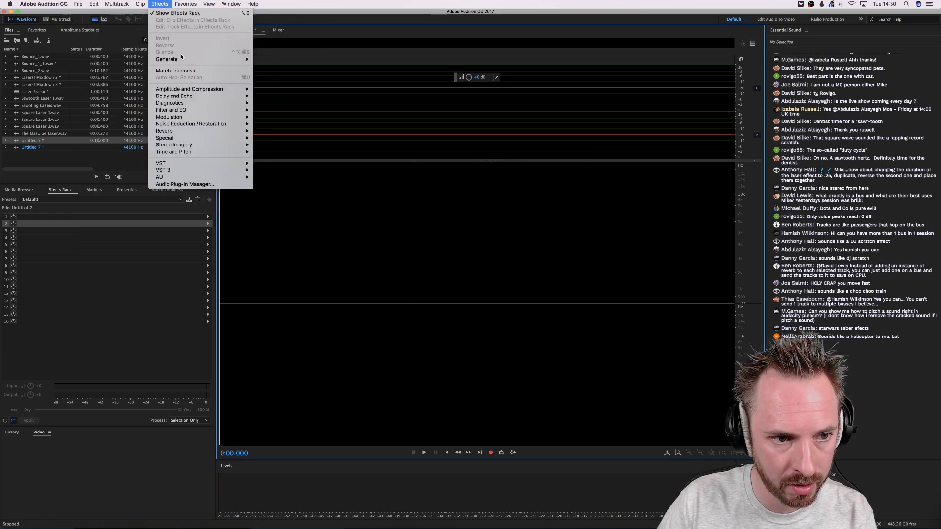
pyautogui.moveTo(206, 104)
pyautogui.moveTo(94, 4)
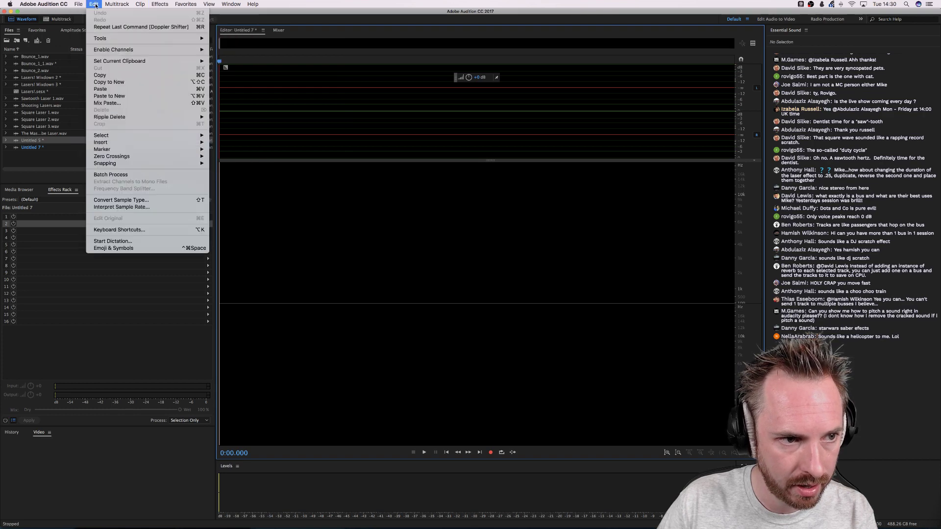
pyautogui.moveTo(143, 143)
pyautogui.click(225, 143)
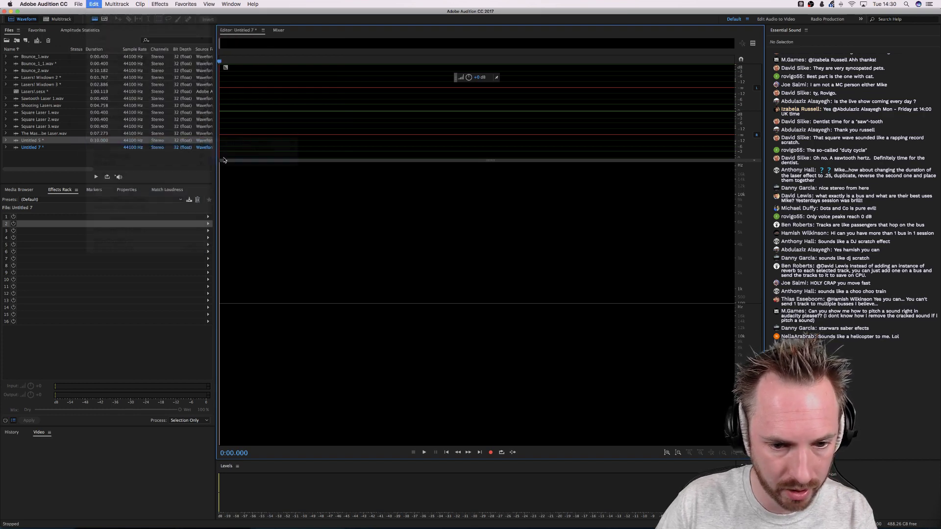
pyautogui.press('Return')
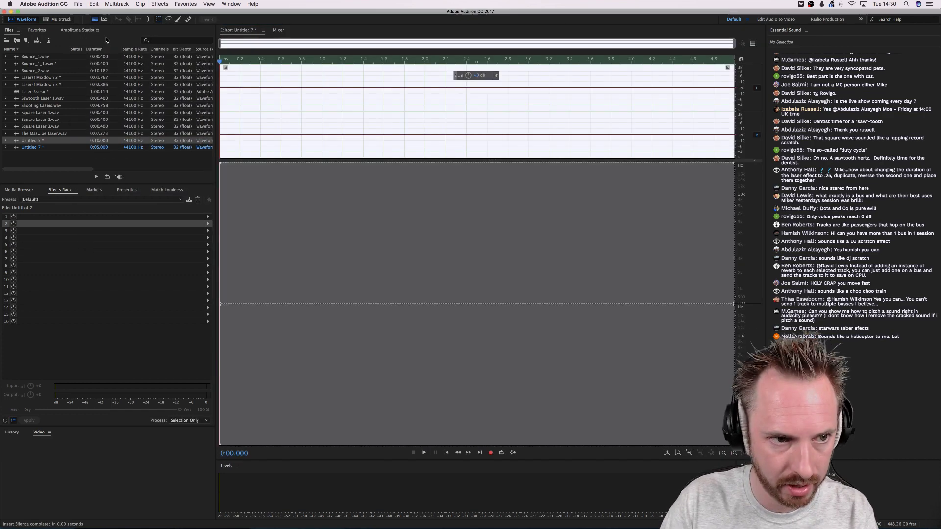
# Open the MeldaProduction MOscillator AU effect on the inserted silence and preview its tone
pyautogui.click(164, 5)
pyautogui.moveTo(230, 177)
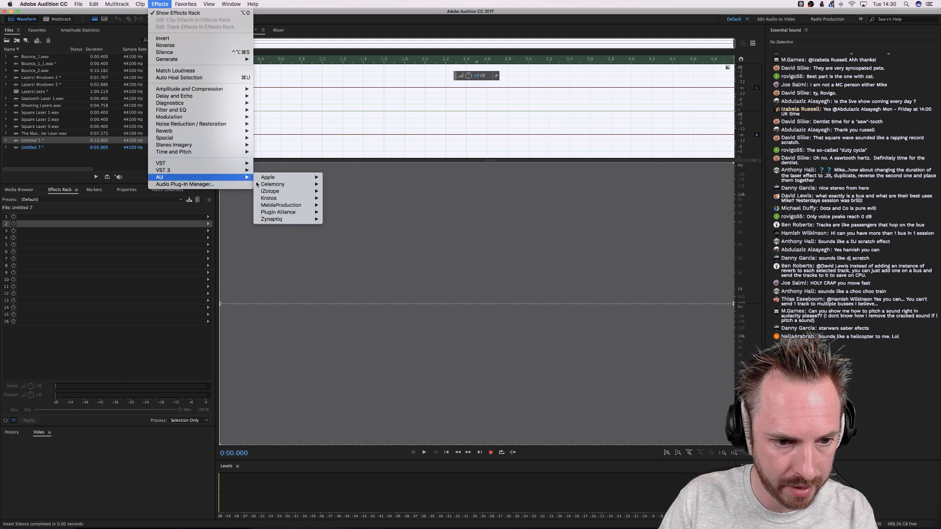
pyautogui.moveTo(297, 207)
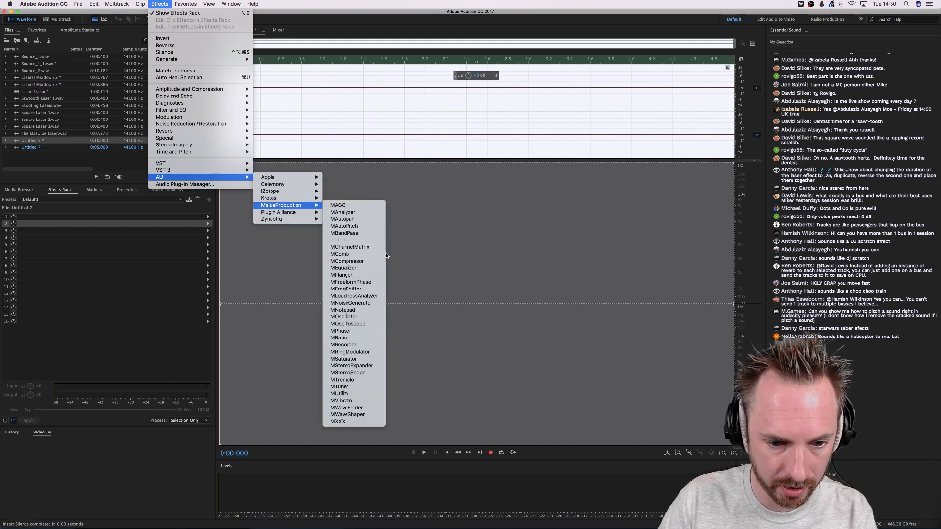
pyautogui.click(365, 321)
pyautogui.press('space')
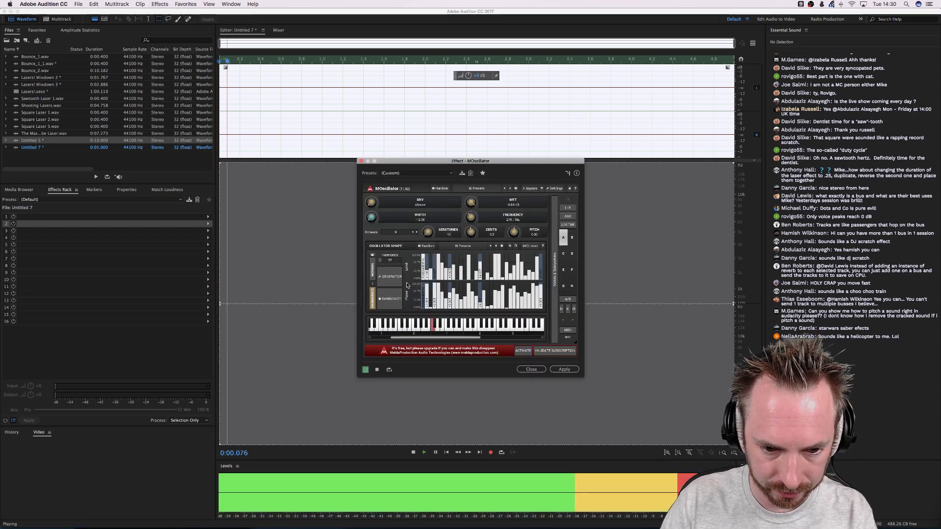
pyautogui.press('space')
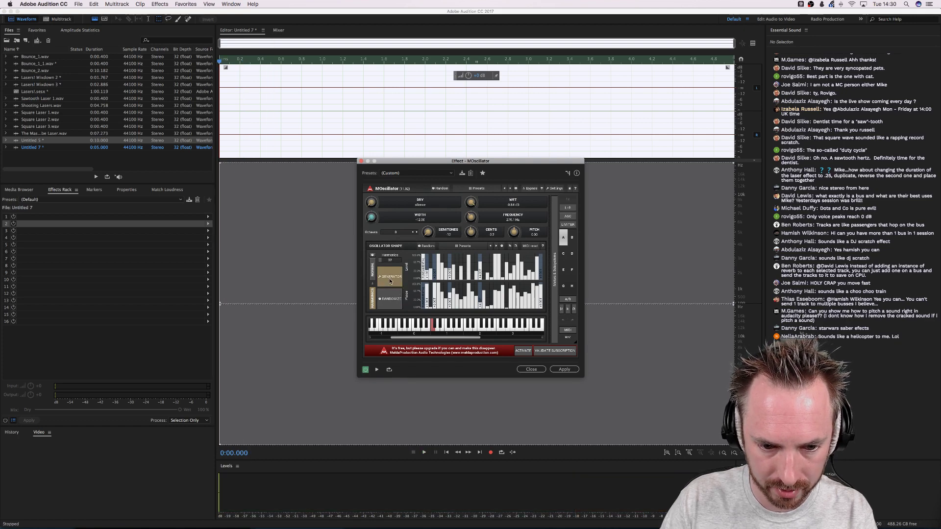
# Randomize the oscillator's harmonics several times and preview the tone at different keyboard pitches
pyautogui.click(392, 299)
pyautogui.press('space')
pyautogui.click(391, 299)
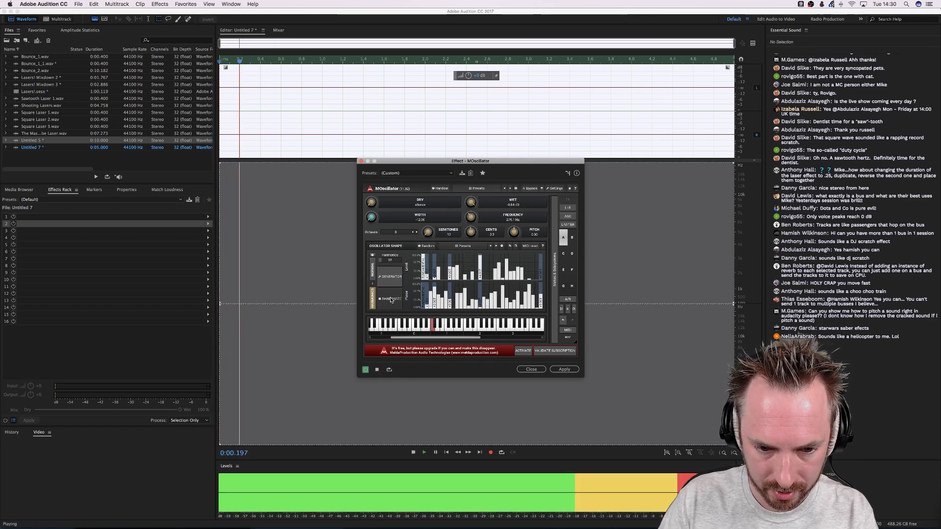
pyautogui.click(391, 299)
pyautogui.click(391, 299)
pyautogui.press('space')
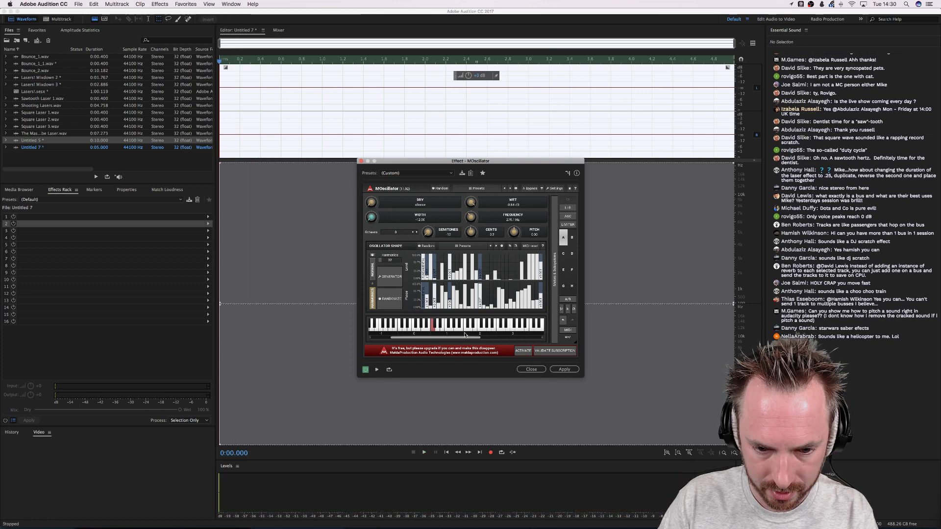
pyautogui.press('space')
pyautogui.press('space')
pyautogui.press('space')
pyautogui.press('space')
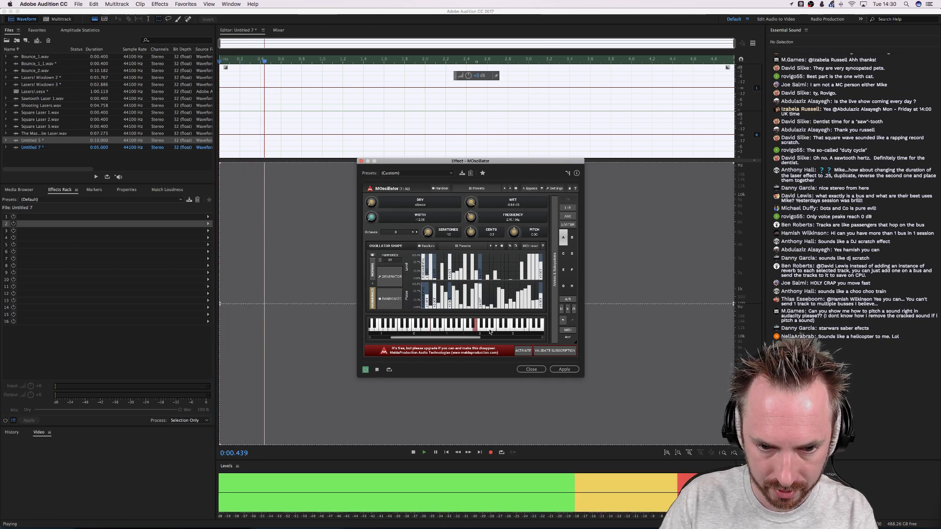
# Load MOscillator's Default preset and preview the plain tone at different keyboard pitches
pyautogui.click(478, 189)
pyautogui.click(460, 215)
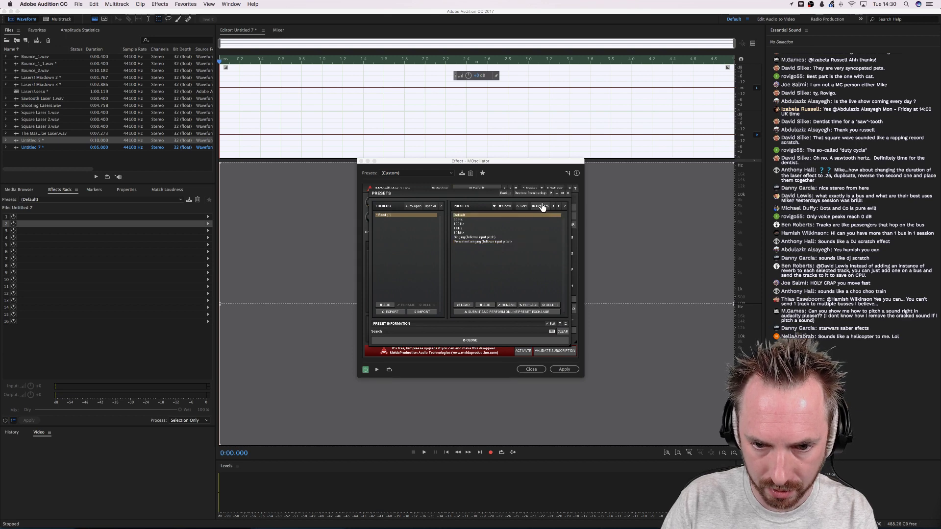
pyautogui.click(568, 194)
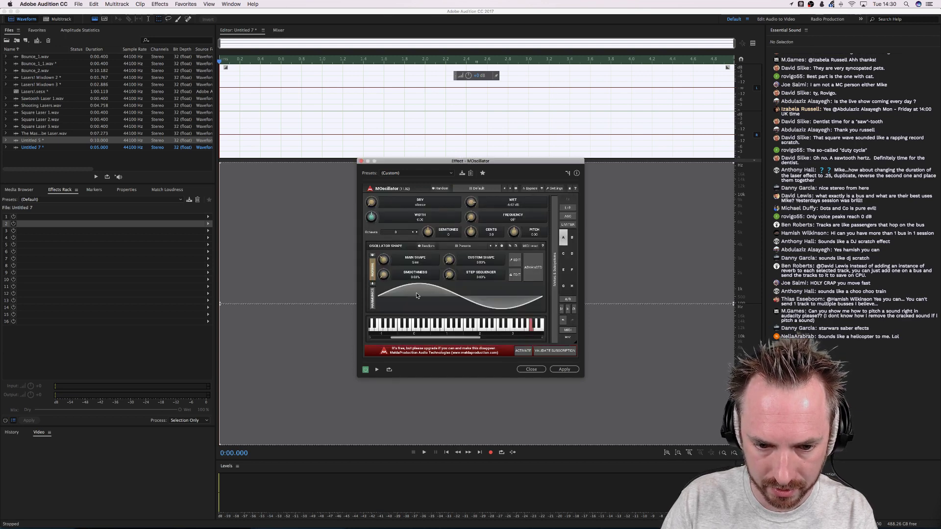
pyautogui.press('space')
pyautogui.press('space')
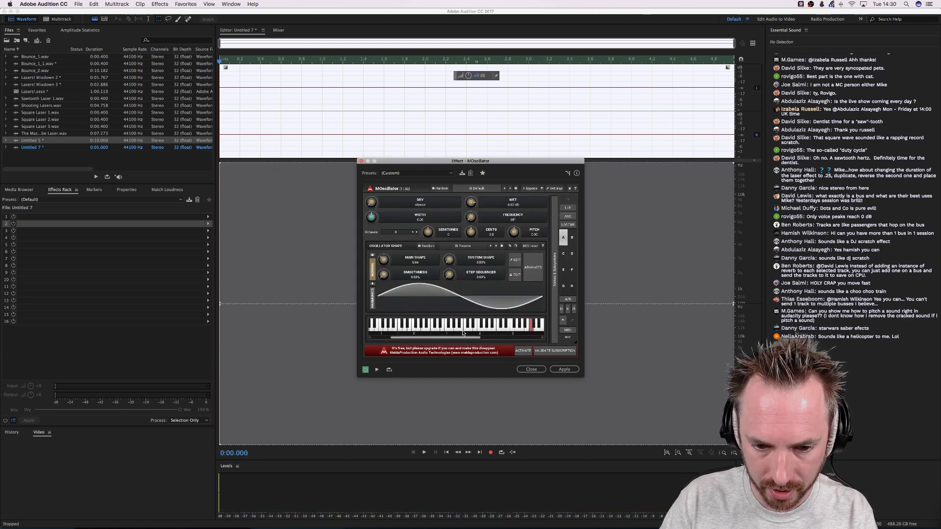
pyautogui.press('space')
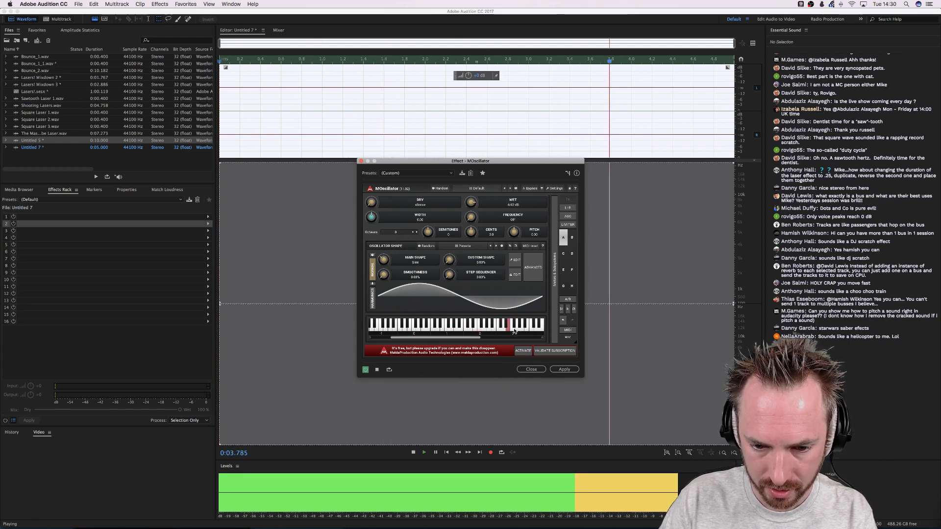
pyautogui.press('space')
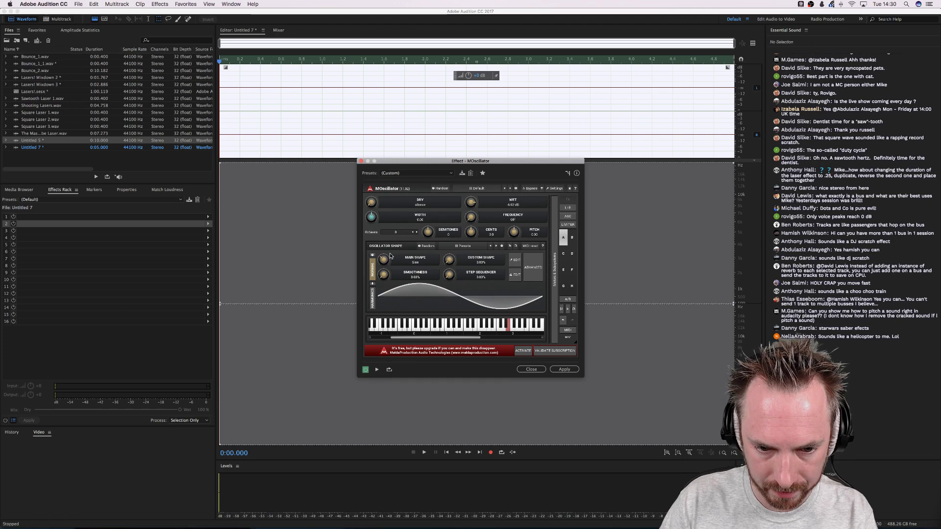
# Change the oscillator's main shape to a noise-based blend and raise its smoothness while previewing the sound
pyautogui.moveTo(386, 261); pyautogui.dragTo(392, 223)
pyautogui.press('space')
pyautogui.scroll(5, 385, 259)
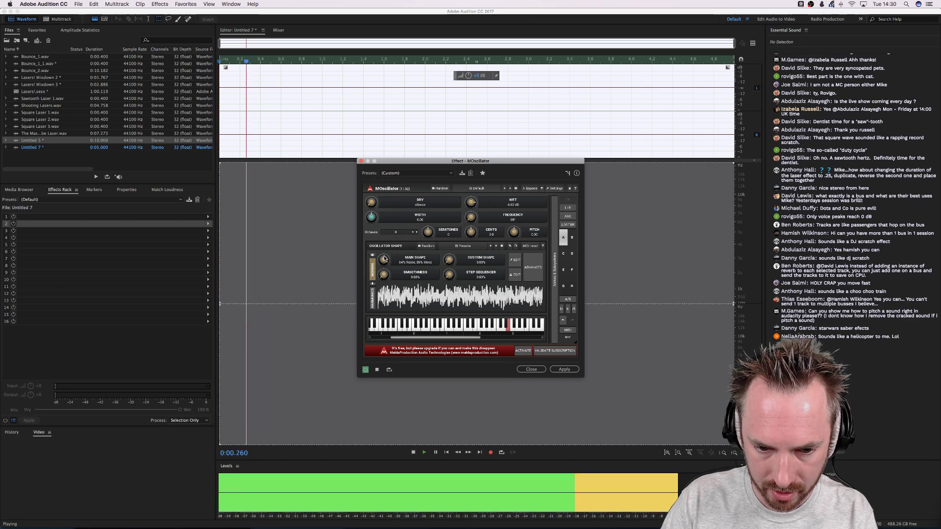
pyautogui.scroll(3, 385, 273)
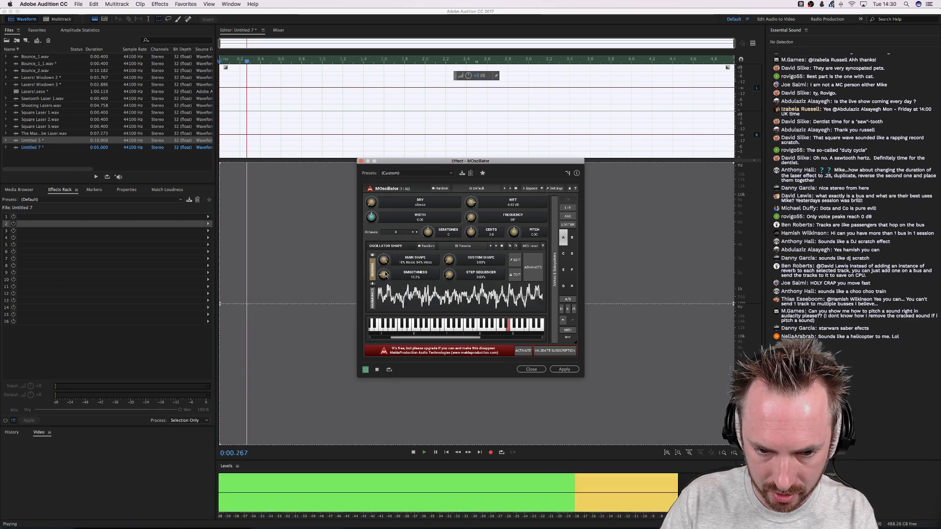
pyautogui.press('space')
pyautogui.press('space')
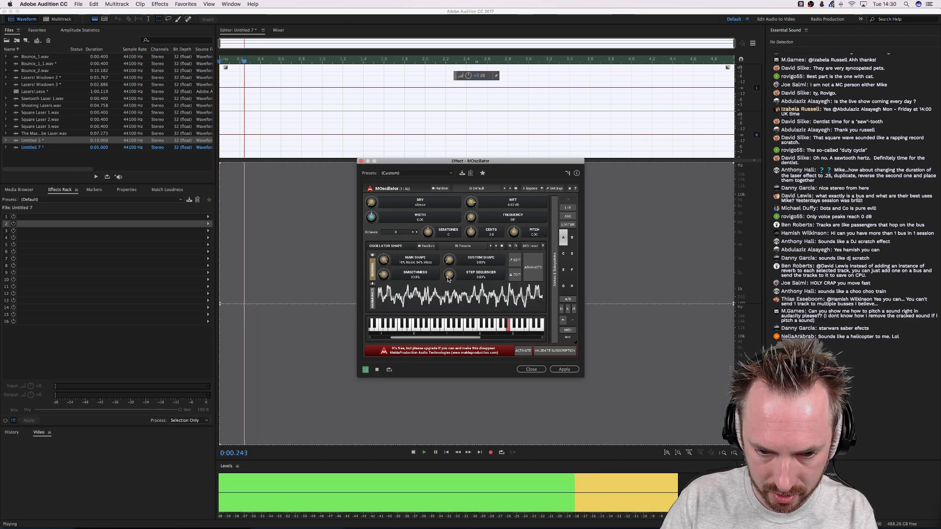
# Raise the oscillator's step sequencer and custom shape amounts while previewing the sound
pyautogui.scroll(3, 449, 274)
pyautogui.scroll(1, 449, 259)
pyautogui.scroll(5, 449, 259)
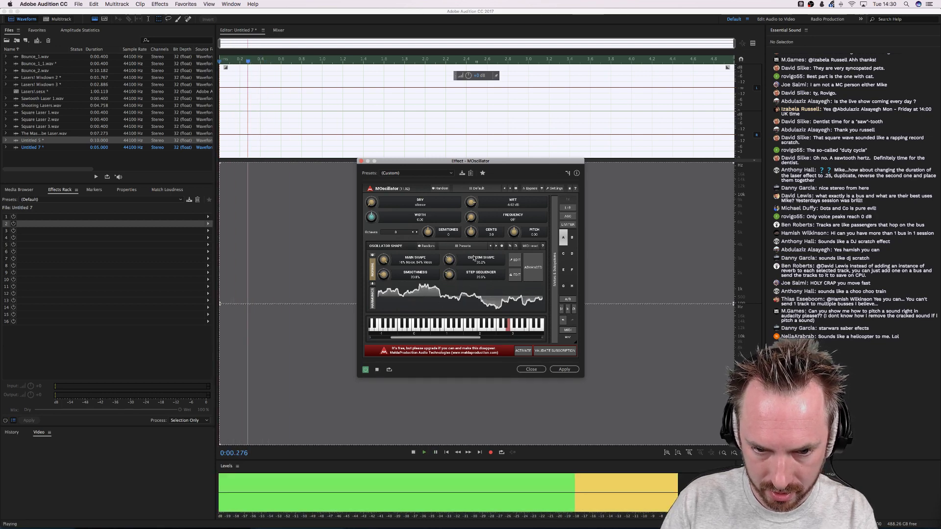
pyautogui.press('space')
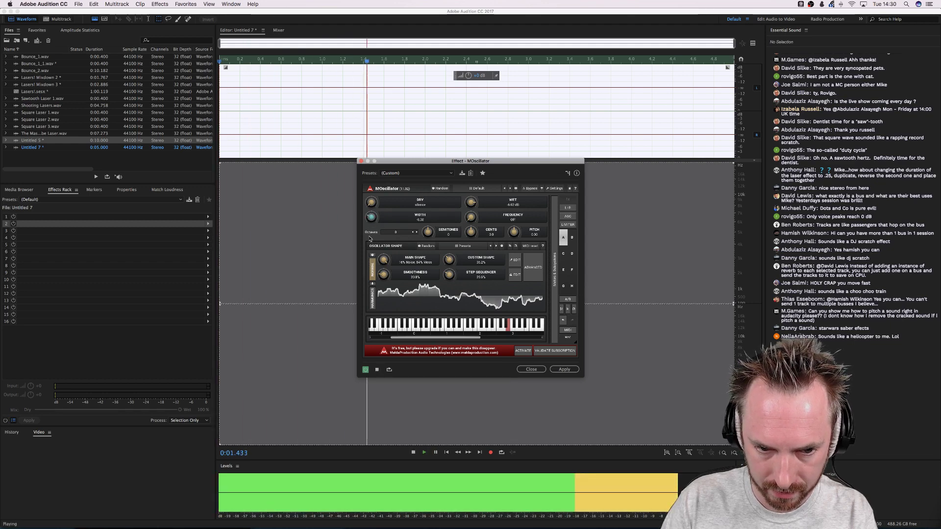
# Lower the oscillator's width to a negative value and raise its frequency and wet level during preview
pyautogui.press('space')
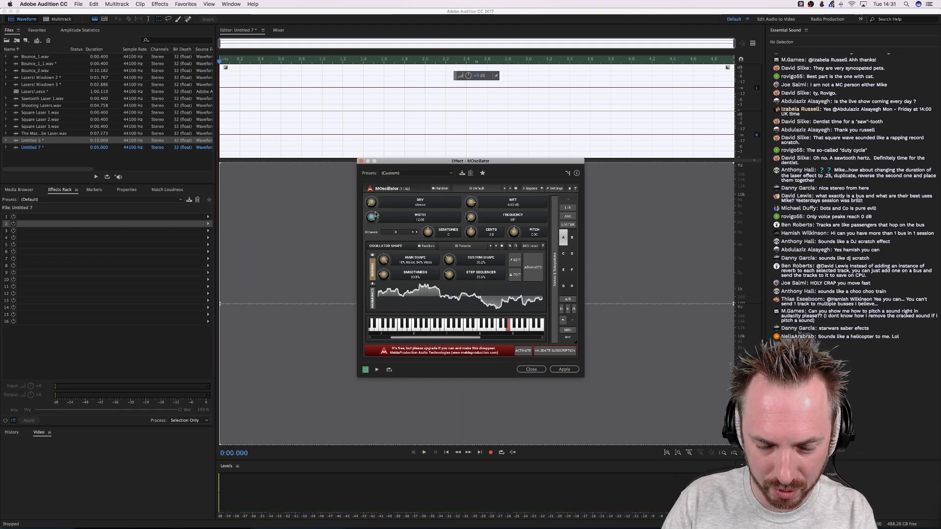
pyautogui.press('space')
pyautogui.moveTo(372, 219); pyautogui.dragTo(388, 289)
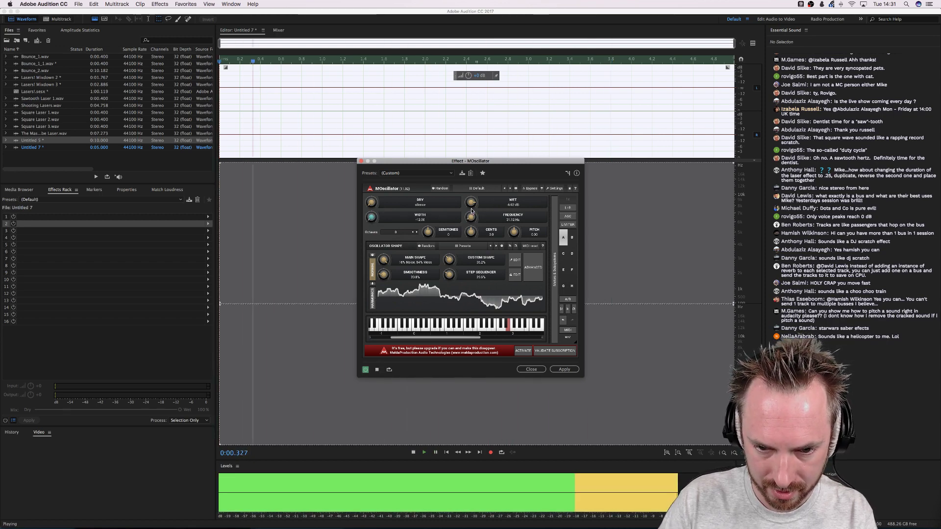
pyautogui.moveTo(470, 218)
pyautogui.mouseDown()
pyautogui.moveTo(477, 182)
pyautogui.moveTo(472, 216)
pyautogui.mouseUp()
pyautogui.press('space')
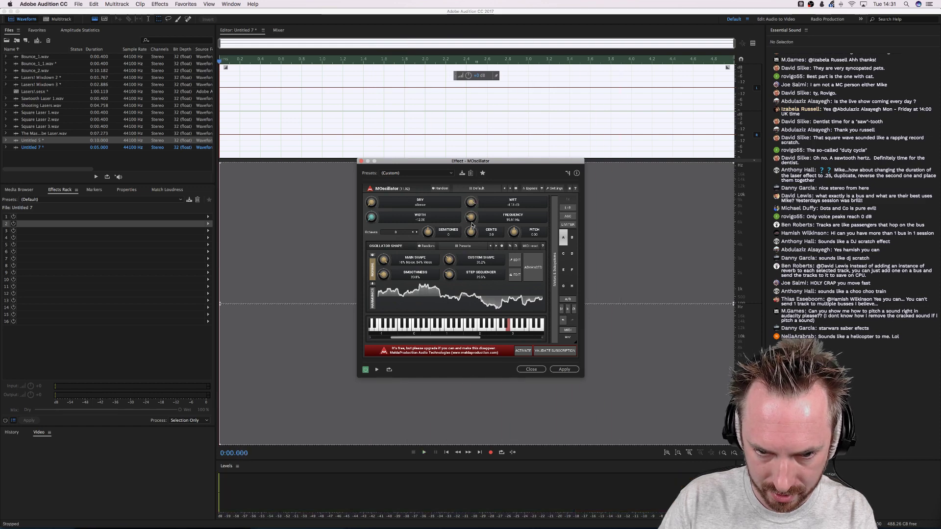
# Raise the oscillator's pitch, cents and frequency, then apply MOscillator to the silent section
pyautogui.press('space')
pyautogui.moveTo(516, 237); pyautogui.dragTo(462, 214)
pyautogui.press('space')
pyautogui.press('space')
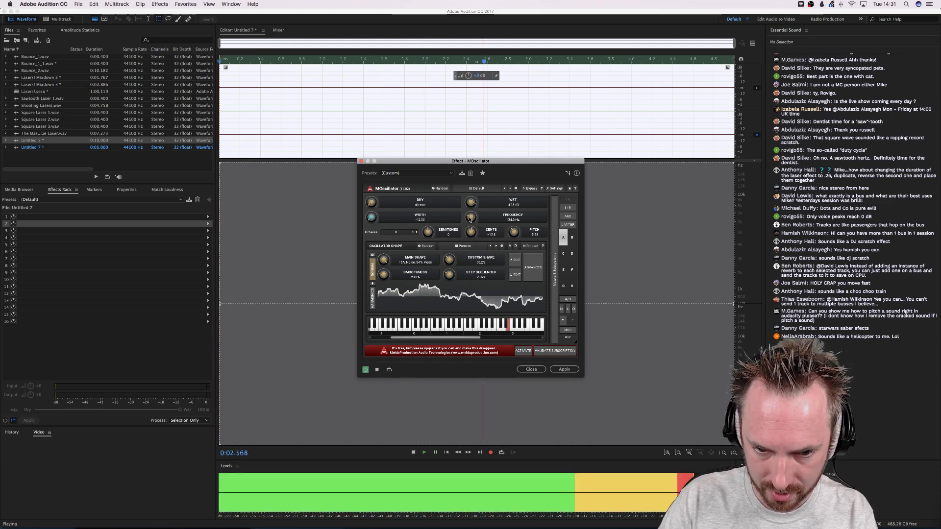
pyautogui.press('space')
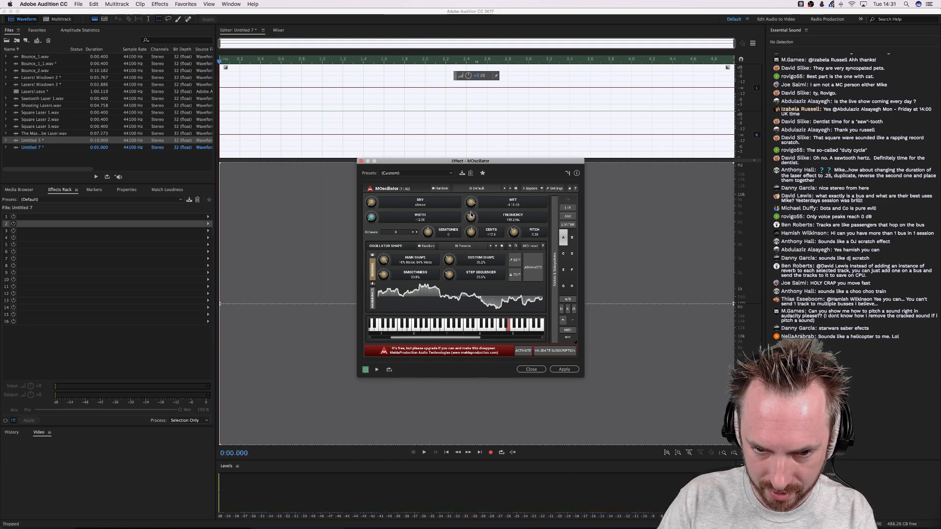
pyautogui.click(574, 372)
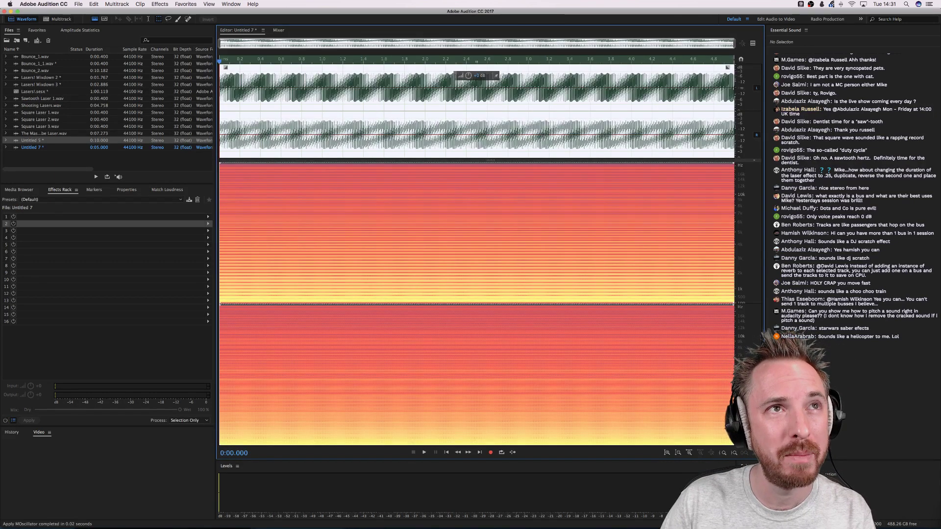
pyautogui.press('super+Tab')
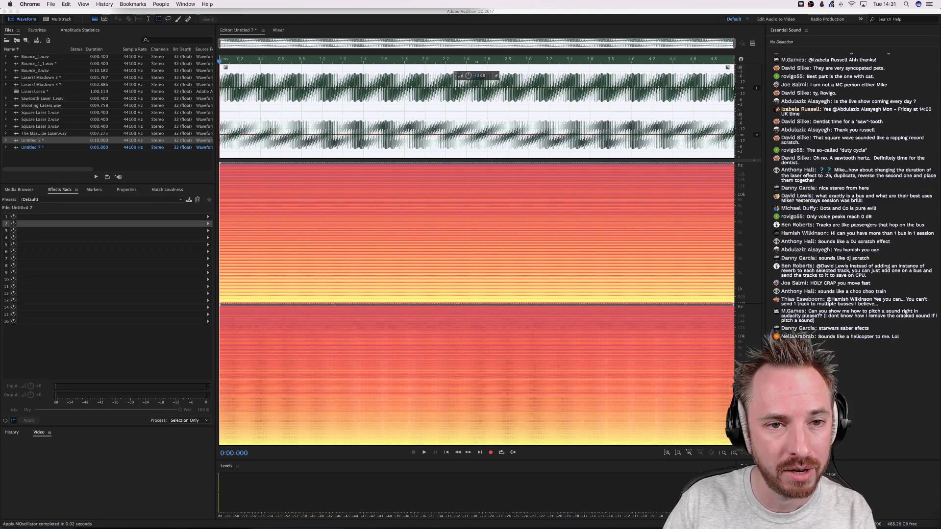
pyautogui.click(418, 118)
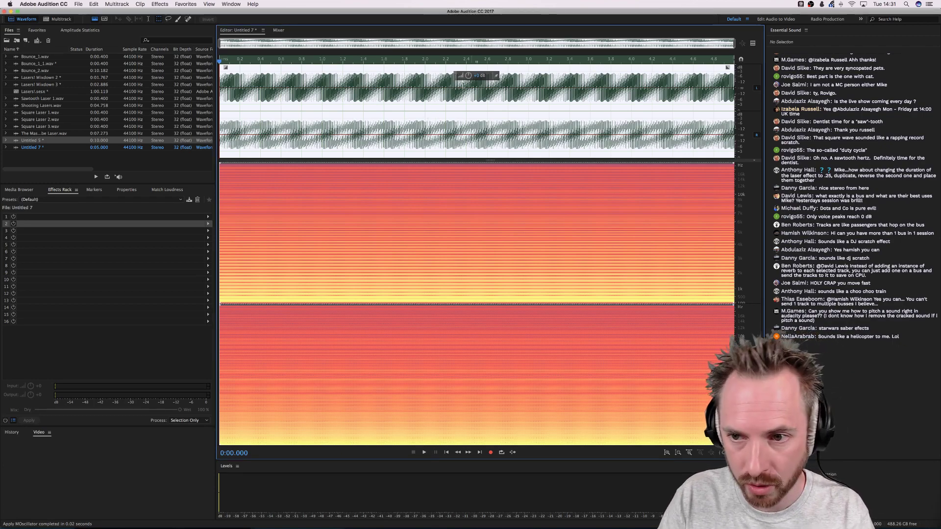
pyautogui.click(161, 4)
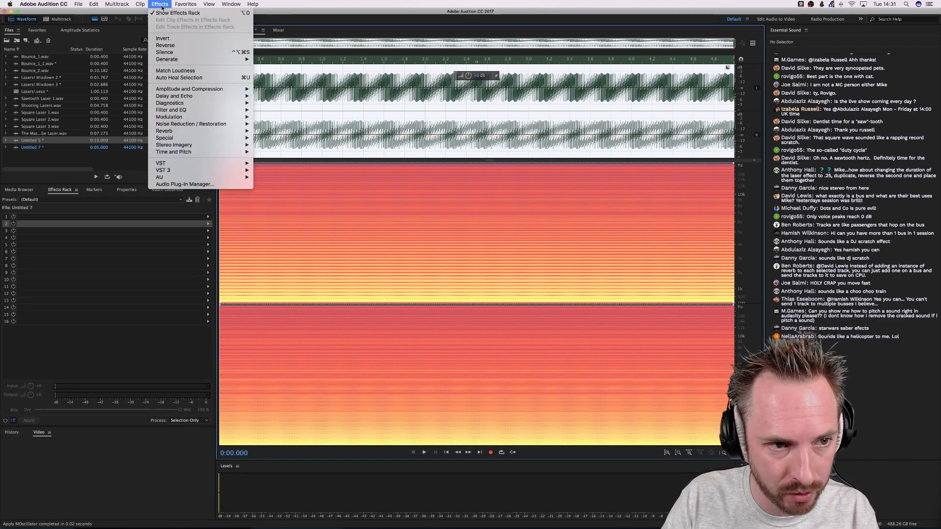
pyautogui.moveTo(197, 141)
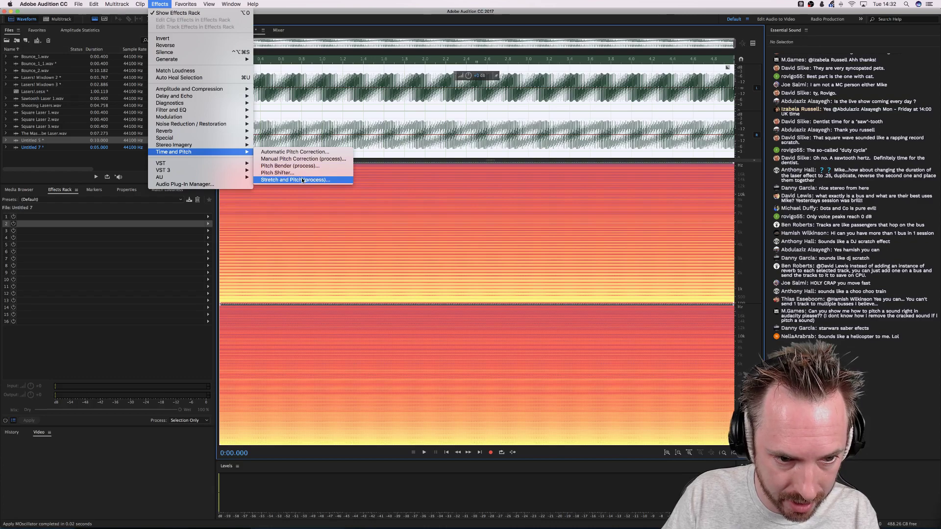
pyautogui.click(291, 166)
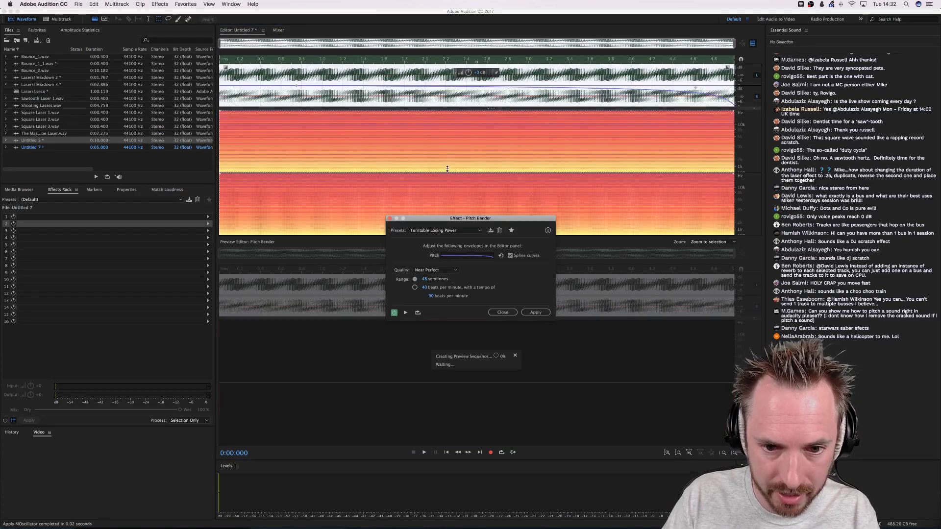
pyautogui.press('space')
pyautogui.press('space')
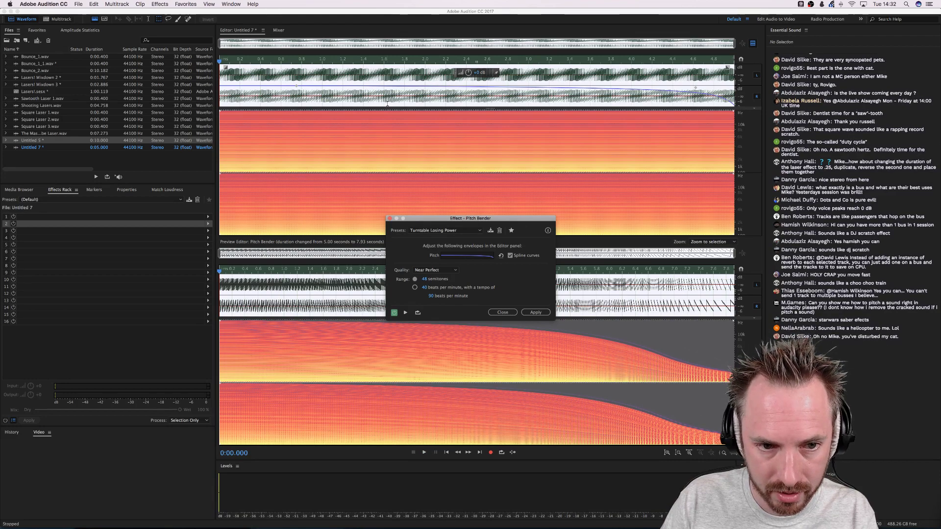
# Shorten the oscillator sound with Stretch and Pitch by entering a new duration of 0.5, preview it, and apply the effect
pyautogui.click(160, 4)
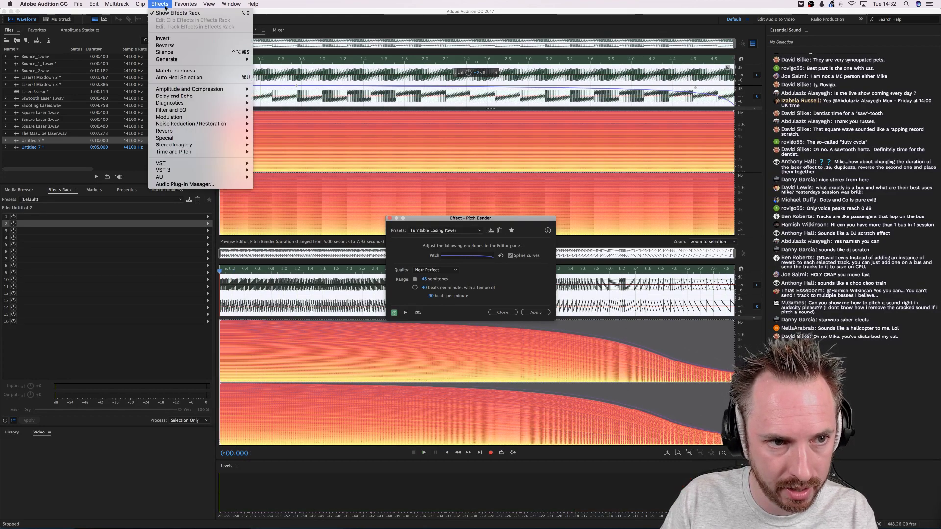
pyautogui.moveTo(196, 152)
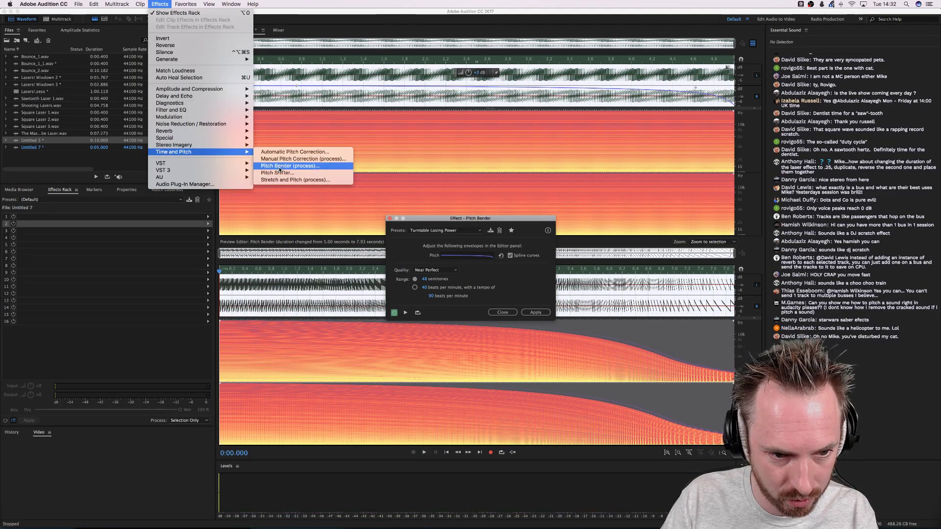
pyautogui.click(286, 181)
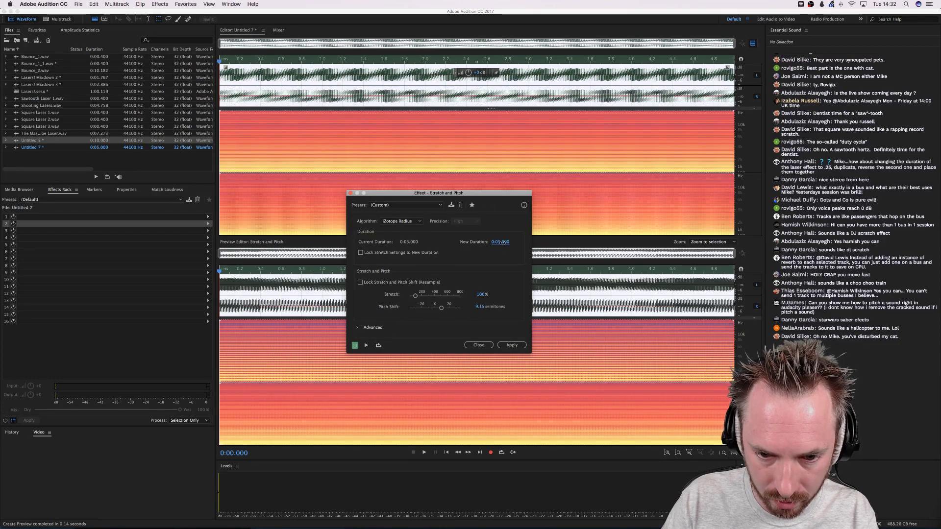
pyautogui.write('0.5')
pyautogui.press('Return')
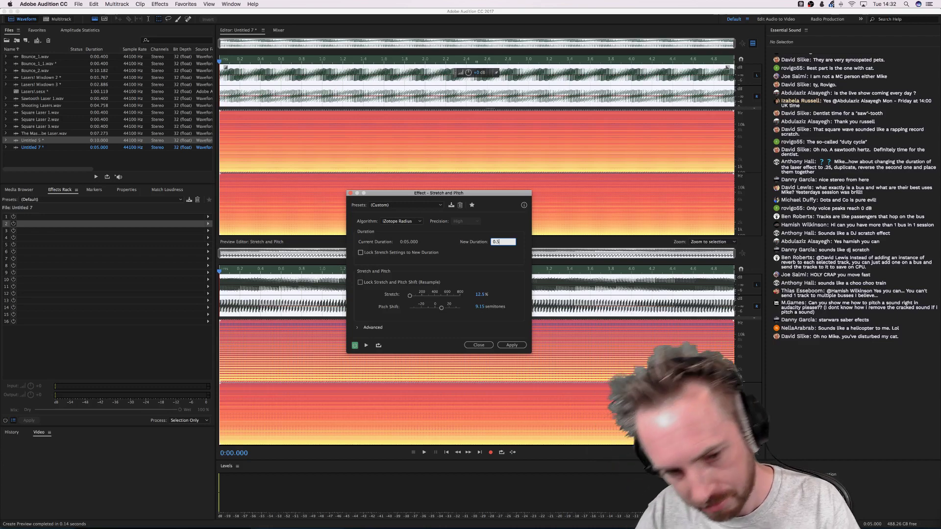
pyautogui.click(366, 345)
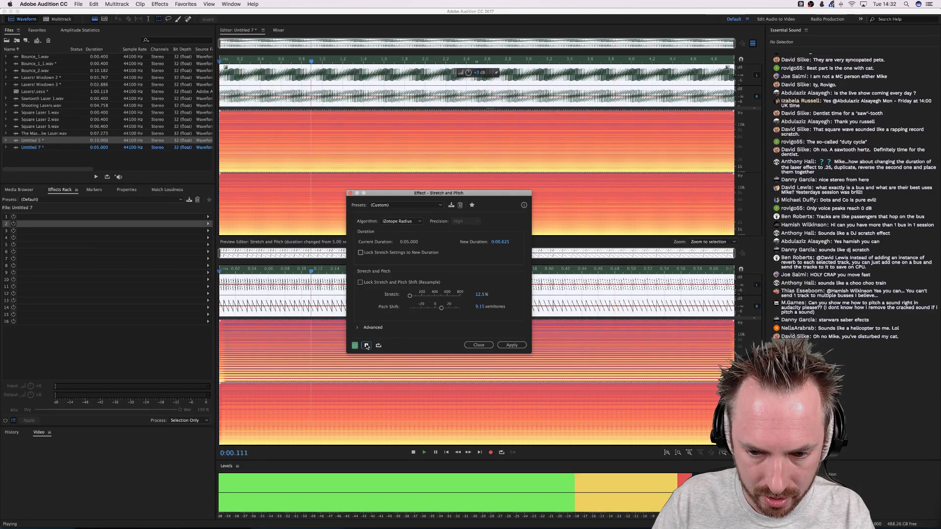
pyautogui.click(515, 346)
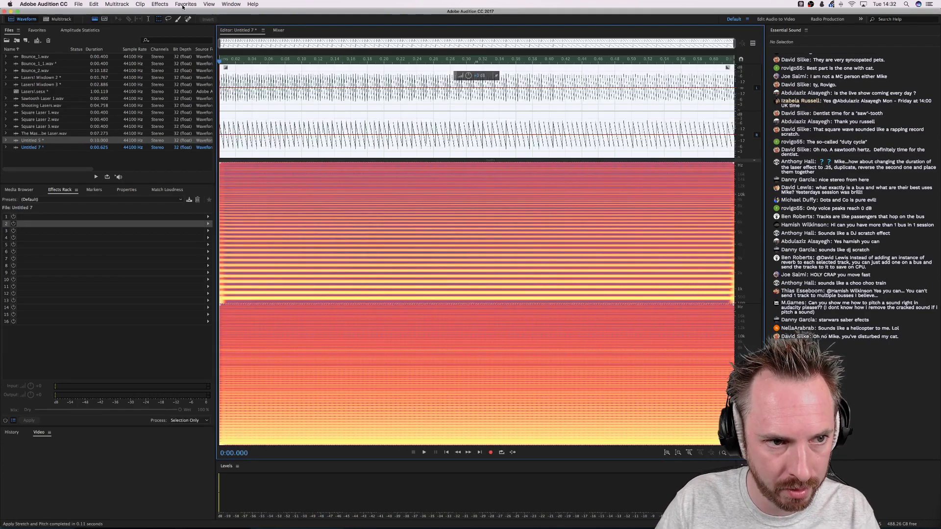
pyautogui.click(184, 4)
pyautogui.moveTo(160, 4)
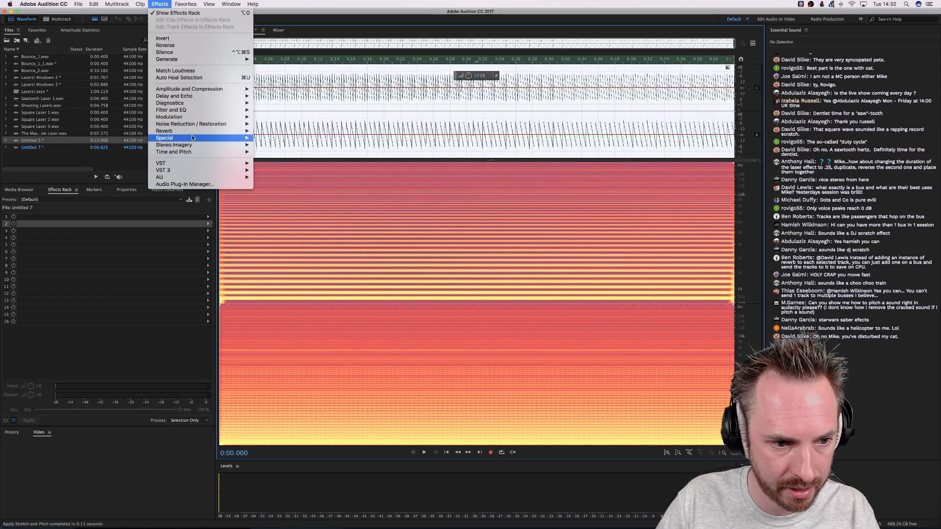
pyautogui.moveTo(197, 152)
pyautogui.click(278, 174)
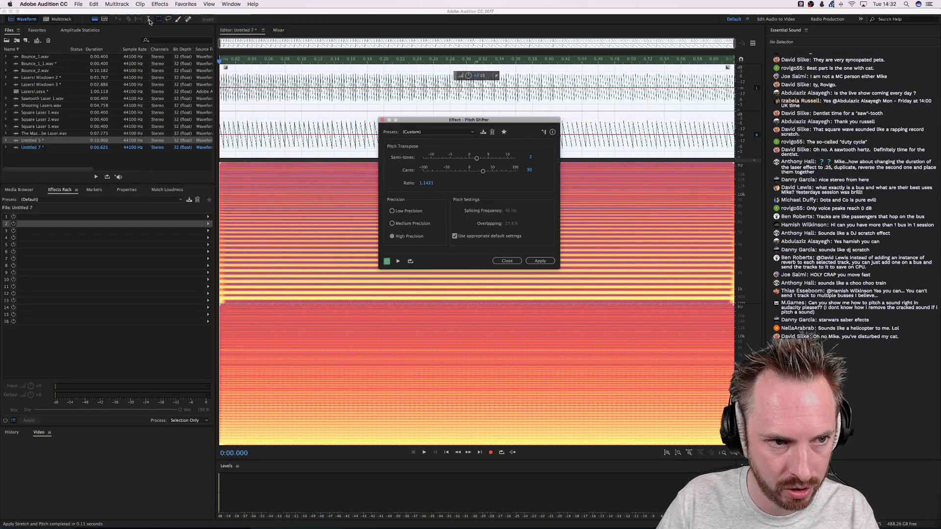
# Start Pitch Bender on the shortened sound and move the pitch envelope's bend point earlier and lower while previewing
pyautogui.click(160, 4)
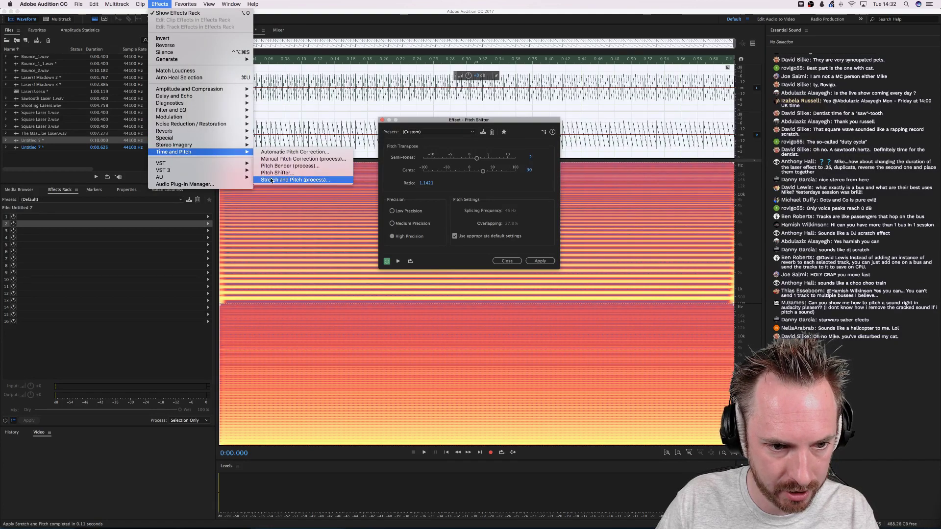
pyautogui.click(440, 179)
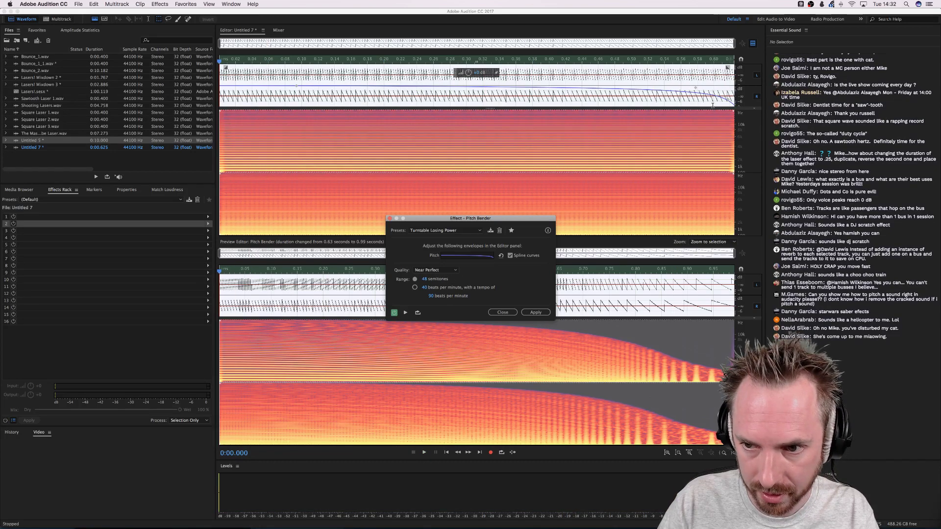
pyautogui.moveTo(698, 90); pyautogui.dragTo(539, 92)
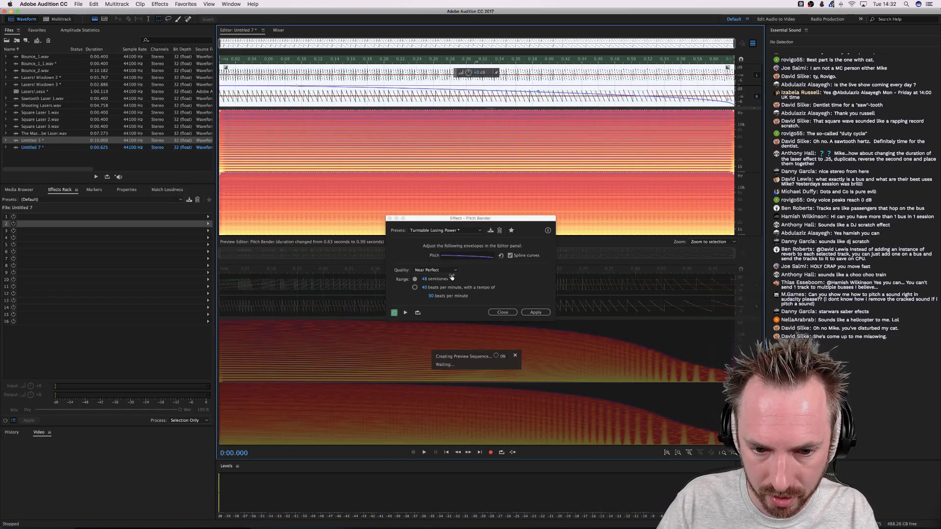
pyautogui.press('space')
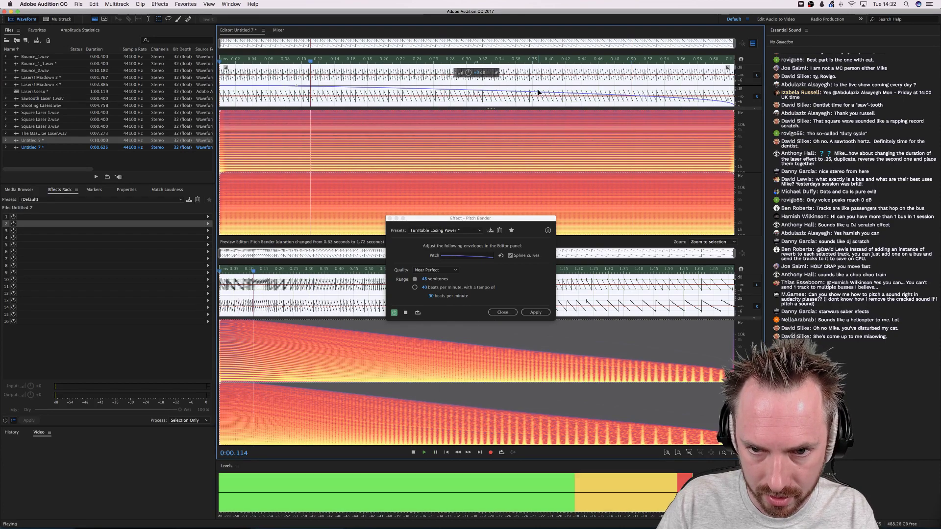
pyautogui.moveTo(521, 101); pyautogui.dragTo(499, 99)
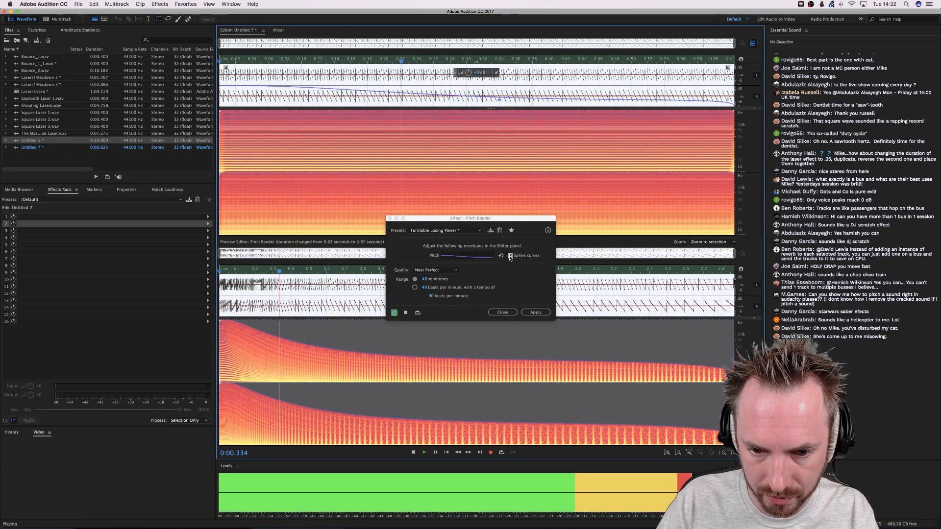
pyautogui.press('space')
# Turn off spline curves, lower the pitch envelope's last two points to near the minimum, preview, and apply Pitch Bender
pyautogui.click(510, 255)
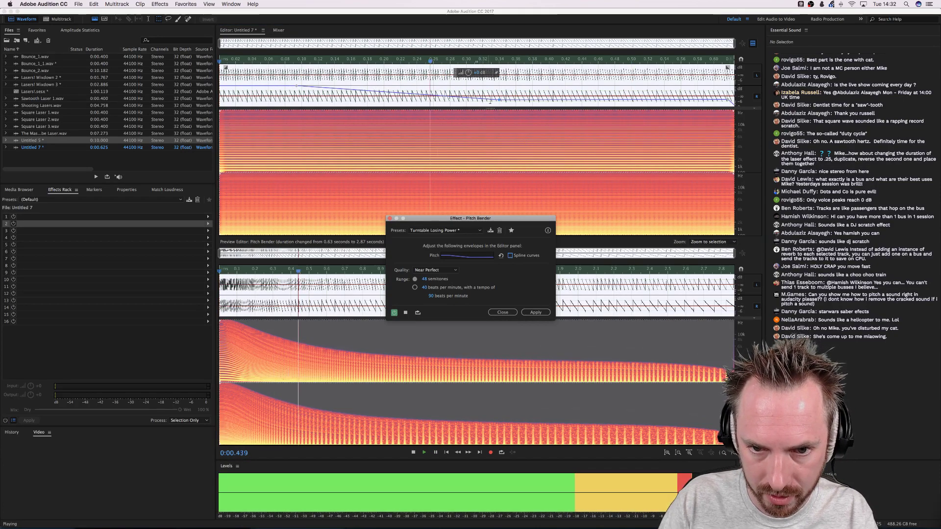
pyautogui.moveTo(498, 100); pyautogui.dragTo(493, 107)
pyautogui.moveTo(720, 100); pyautogui.dragTo(717, 106)
pyautogui.press('space')
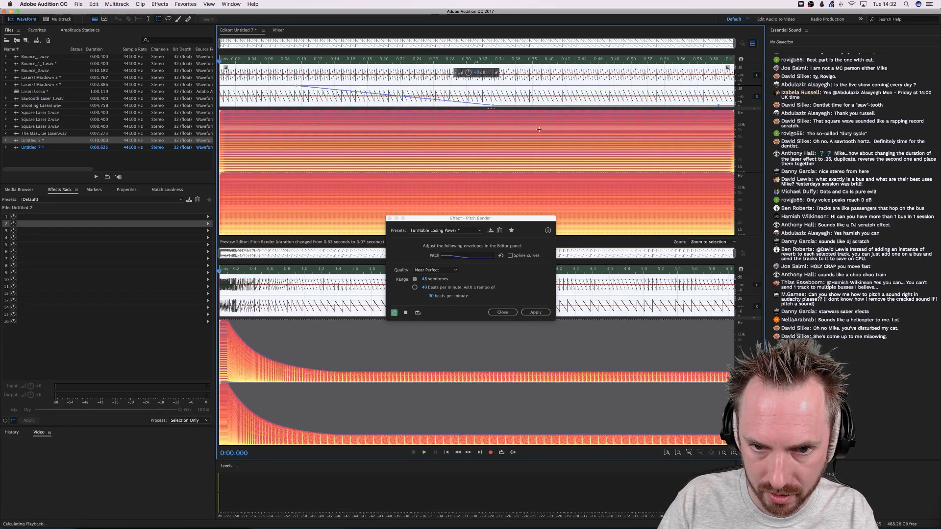
pyautogui.click(534, 314)
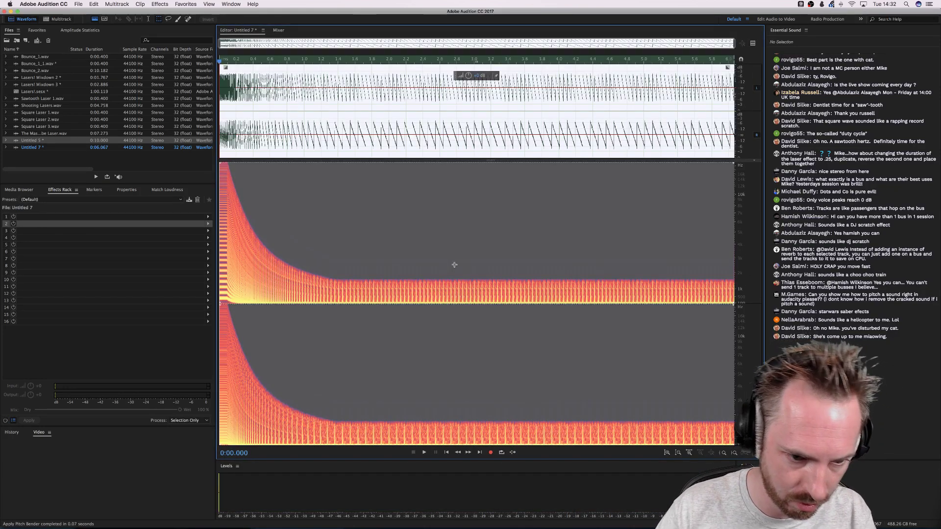
# Save the bent sound as Crazy Lazer.wav in the Downloads folder
pyautogui.press('super+shift+s')
pyautogui.write('A')
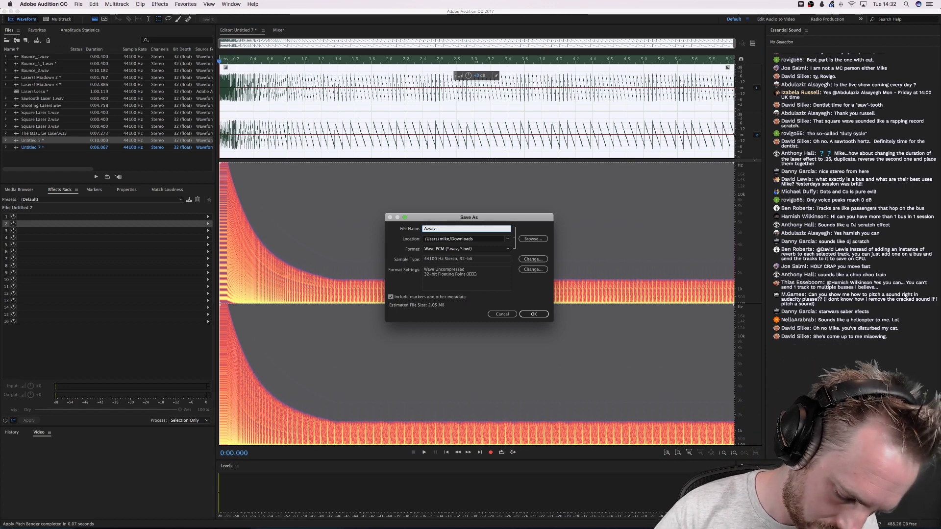
pyautogui.press('BackSpace')
pyautogui.write('Crazy')
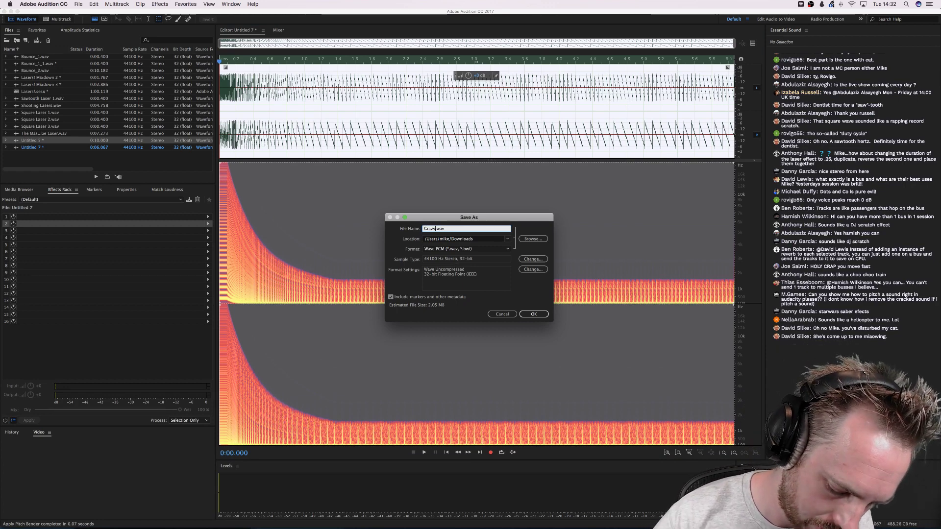
pyautogui.write(' La')
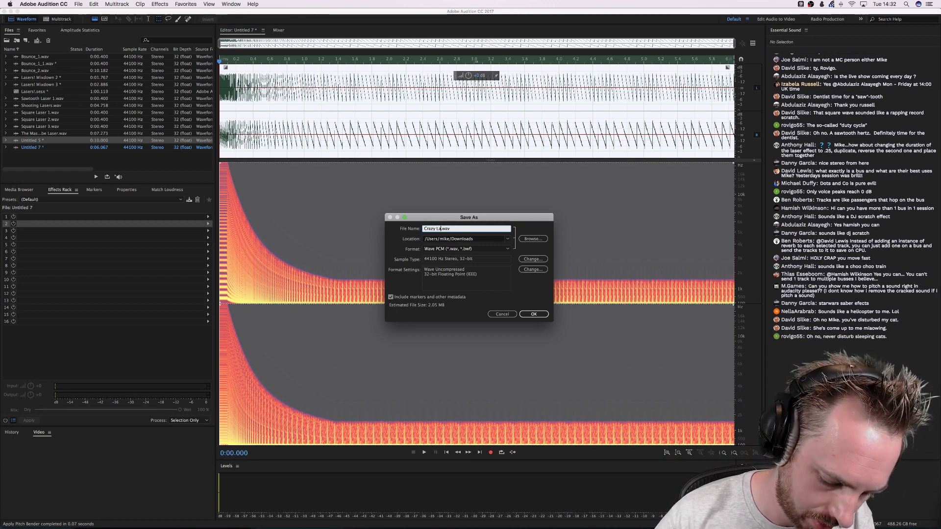
pyautogui.write('ser')
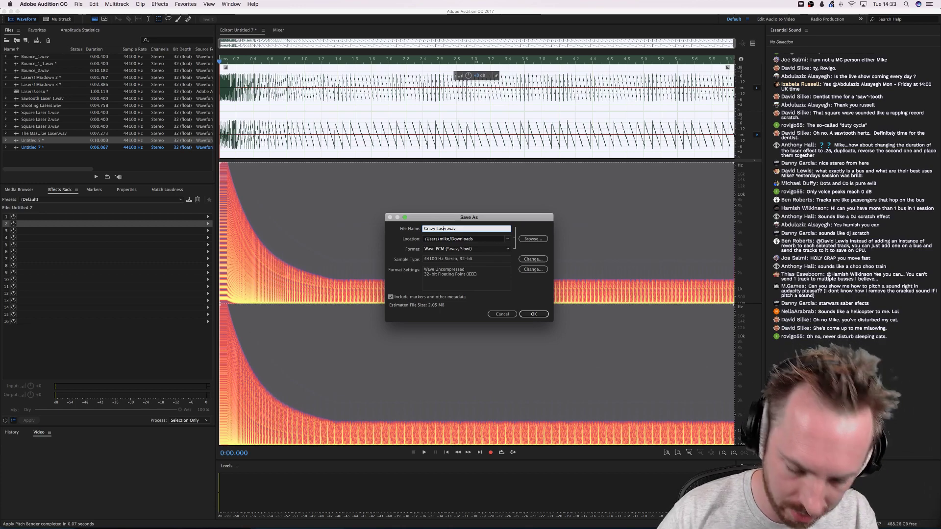
pyautogui.click(441, 228)
pyautogui.press('BackSpace')
pyautogui.write('z')
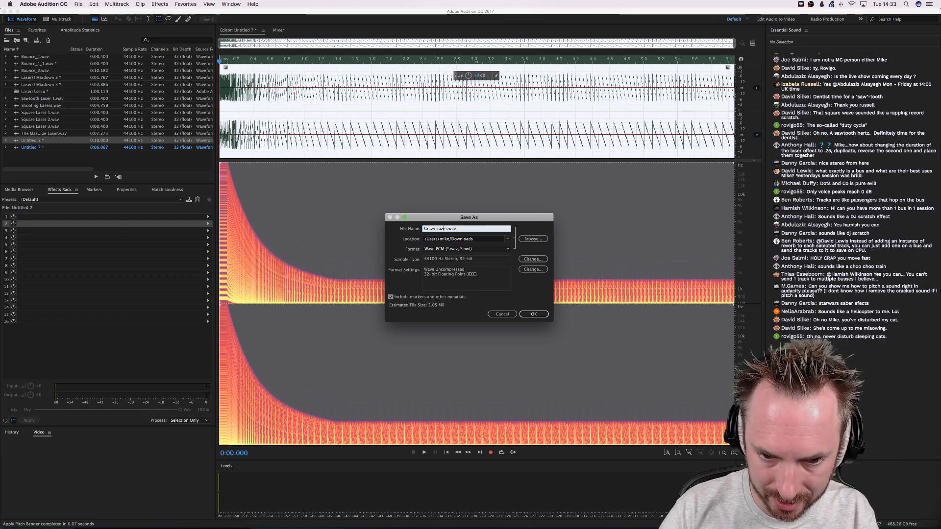
pyautogui.press('Return')
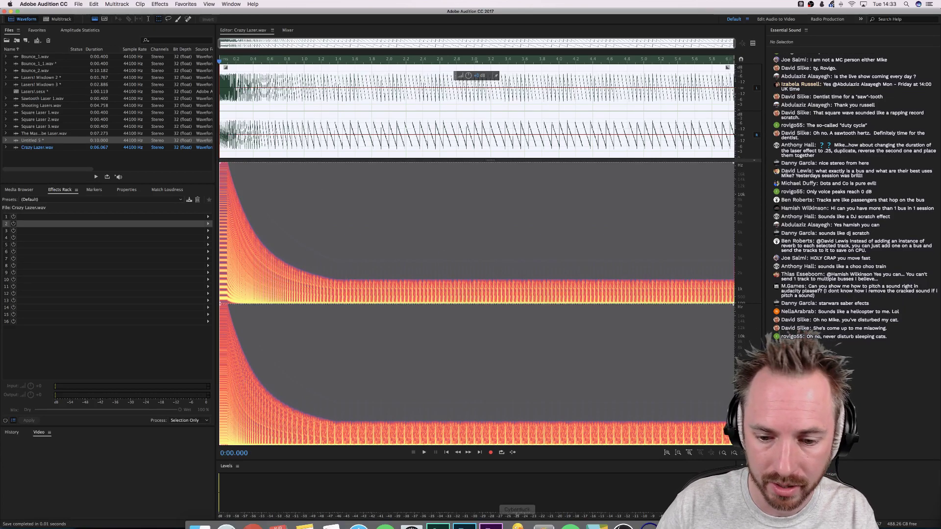
# Switch to Audacity and open the Change Pitch effect for the whole laser track
pyautogui.click(648, 514)
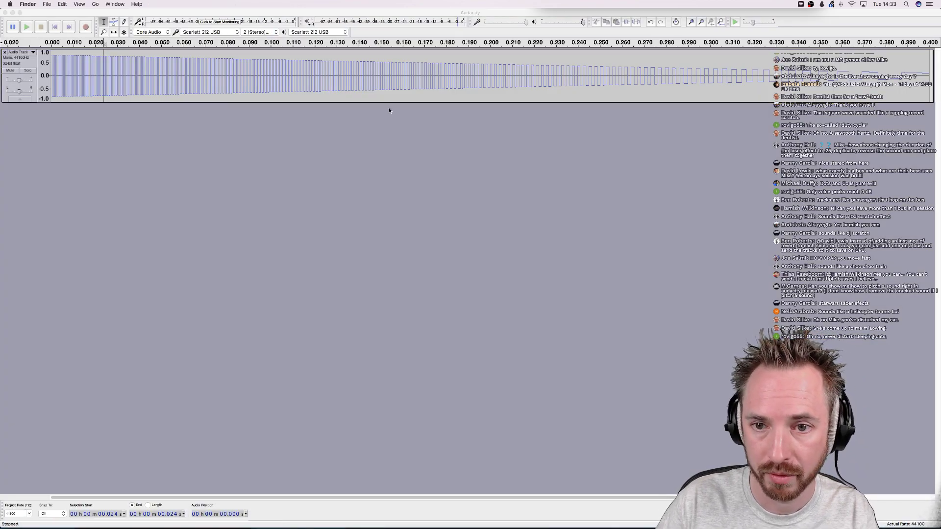
pyautogui.click(283, 84)
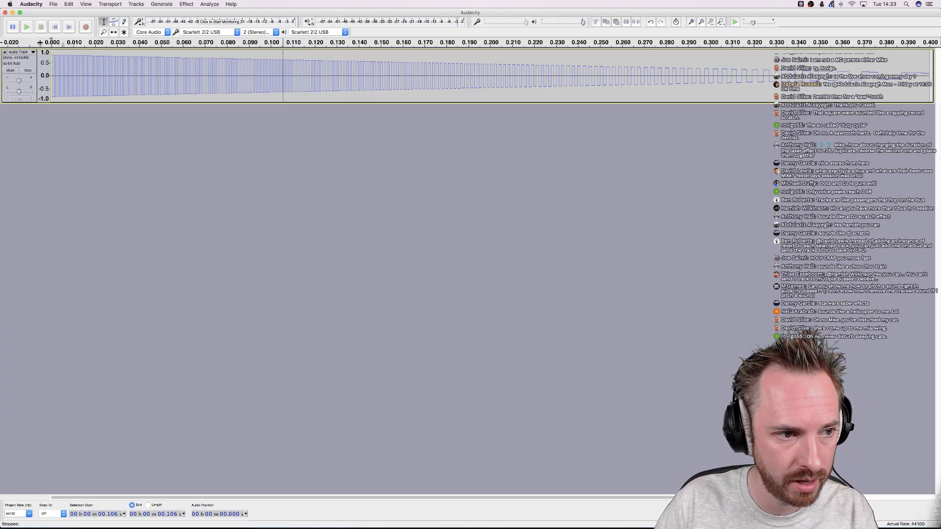
pyautogui.click(60, 44)
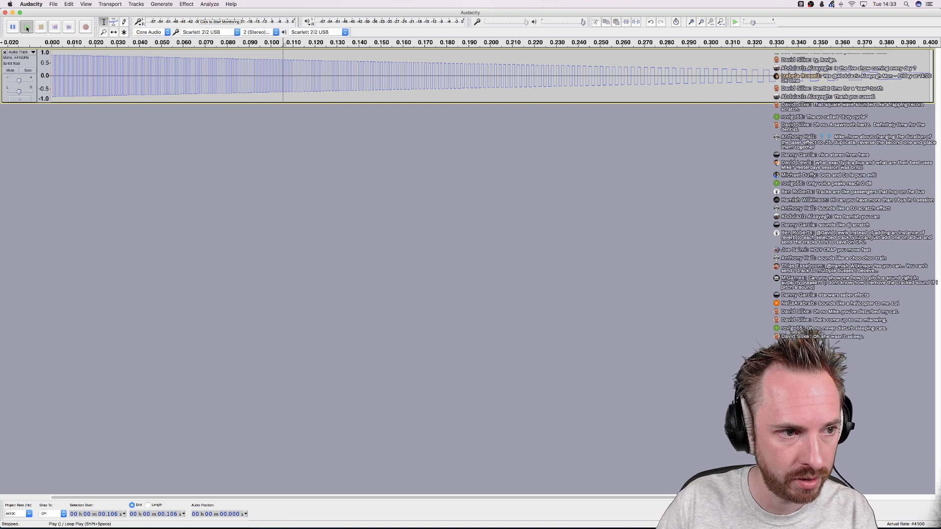
pyautogui.click(137, 5)
pyautogui.moveTo(179, 5)
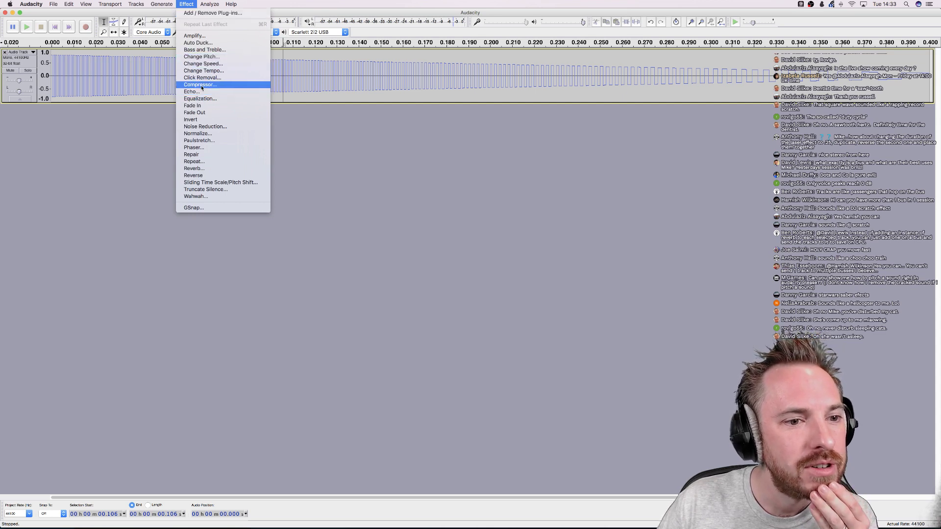
pyautogui.click(217, 58)
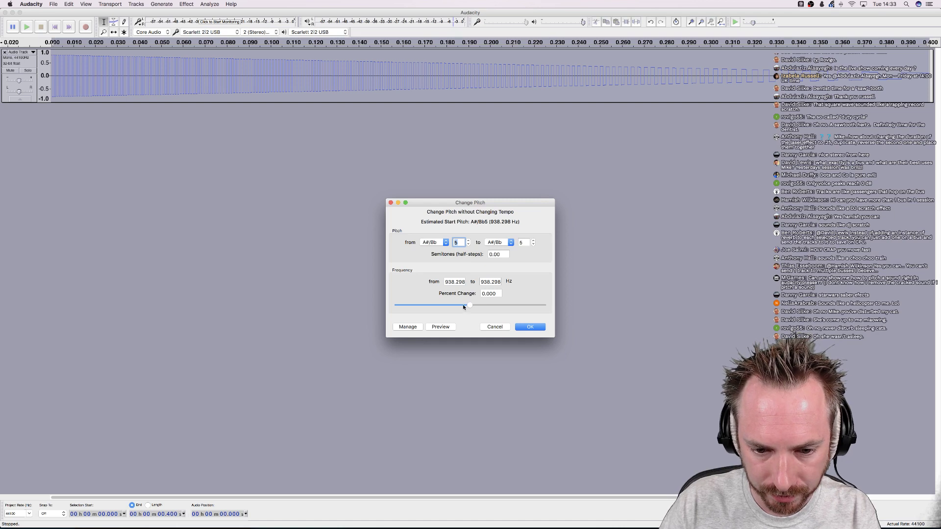
# Preview the laser in Change Pitch with the pitch lowered by up to 81 percent
pyautogui.click(437, 328)
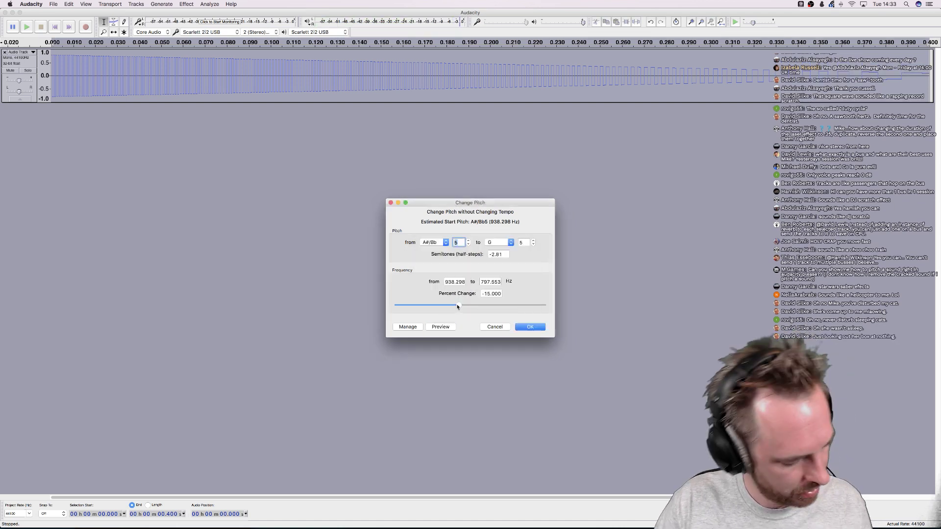
pyautogui.click(439, 329)
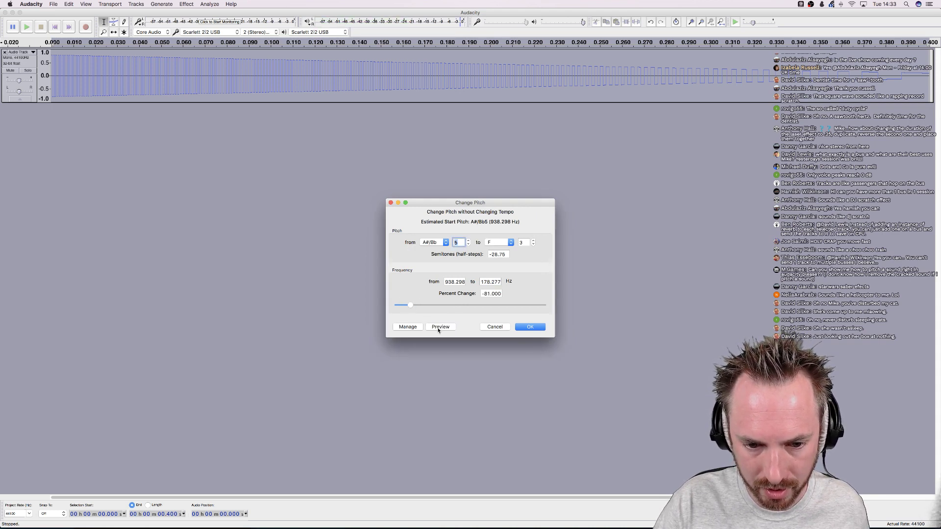
pyautogui.click(438, 330)
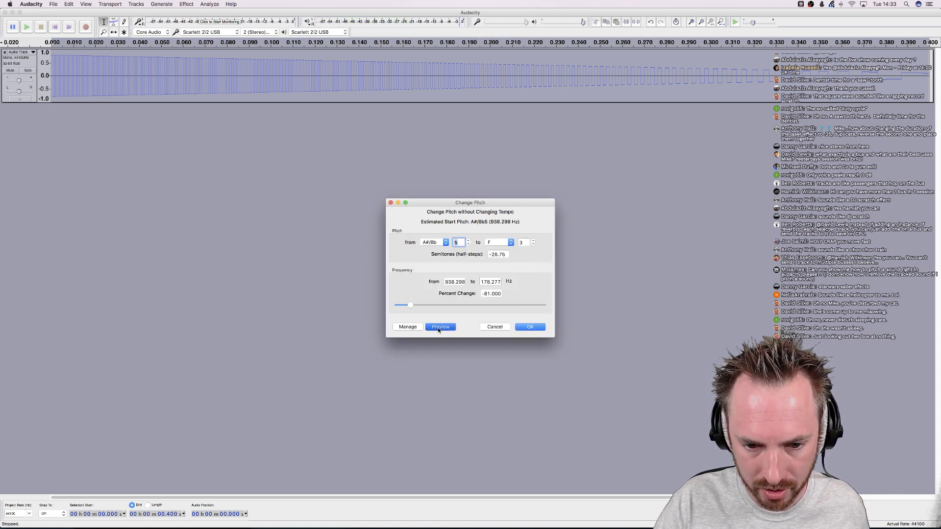
pyautogui.click(441, 329)
# Preview further pitch shifts, raise the percent change to its maximum, apply Change Pitch, and play the track
pyautogui.moveTo(470, 304); pyautogui.dragTo(513, 305)
pyautogui.click(431, 329)
pyautogui.click(450, 326)
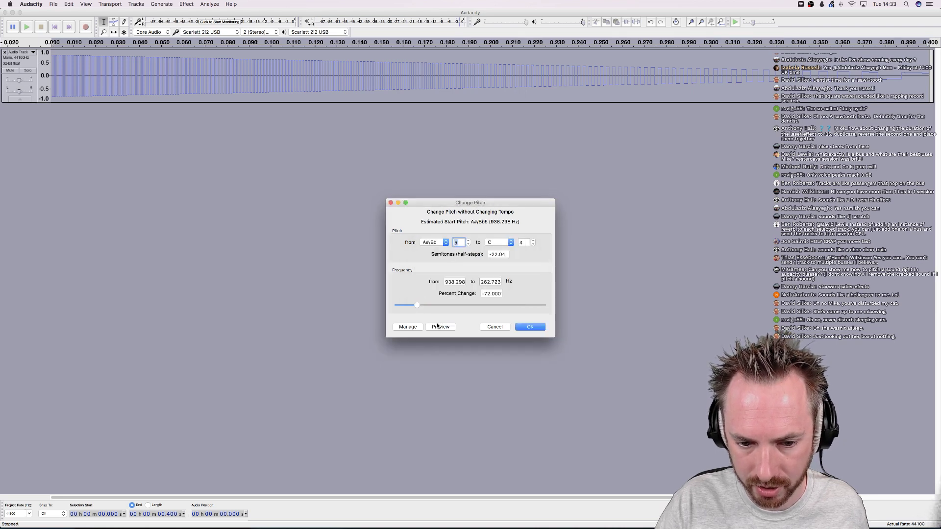
pyautogui.click(437, 326)
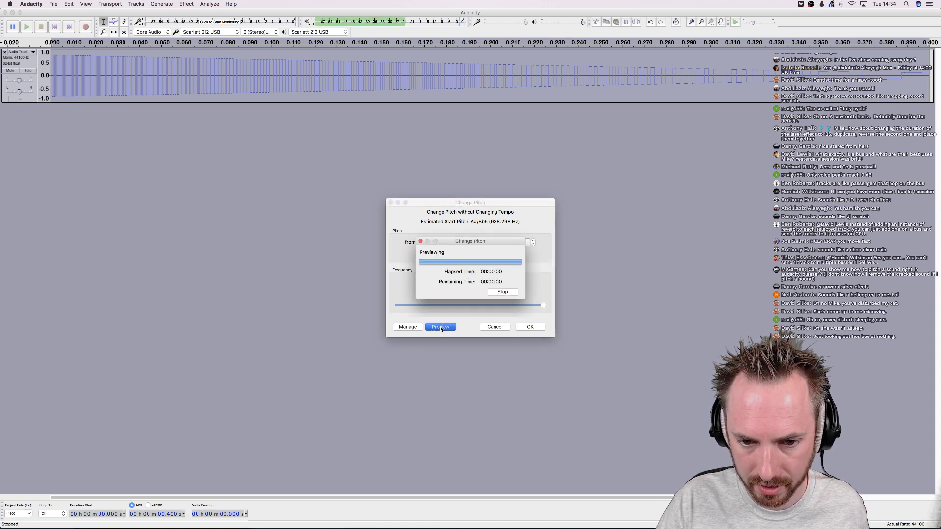
pyautogui.click(537, 327)
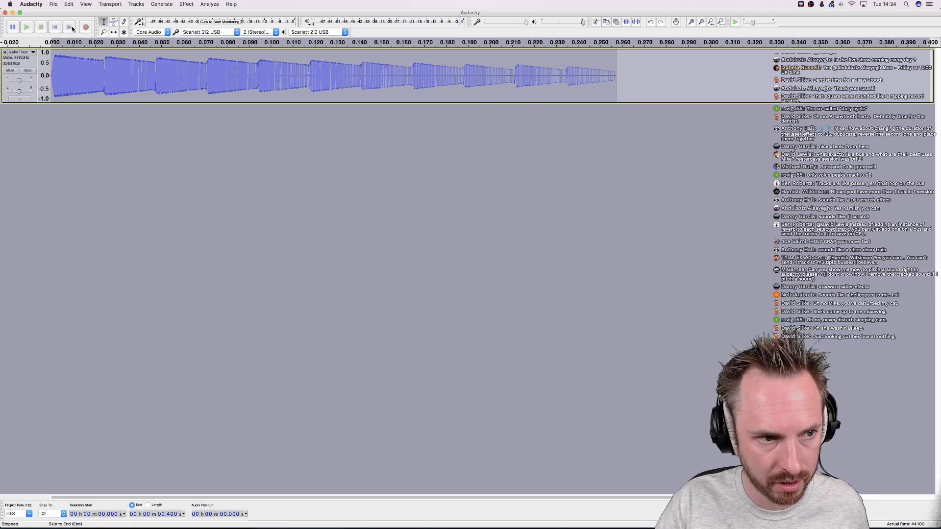
pyautogui.click(27, 28)
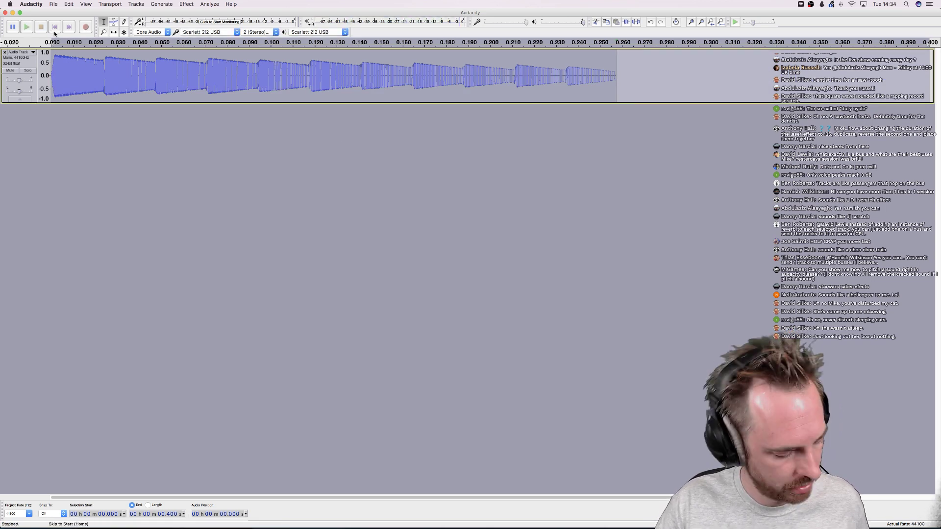
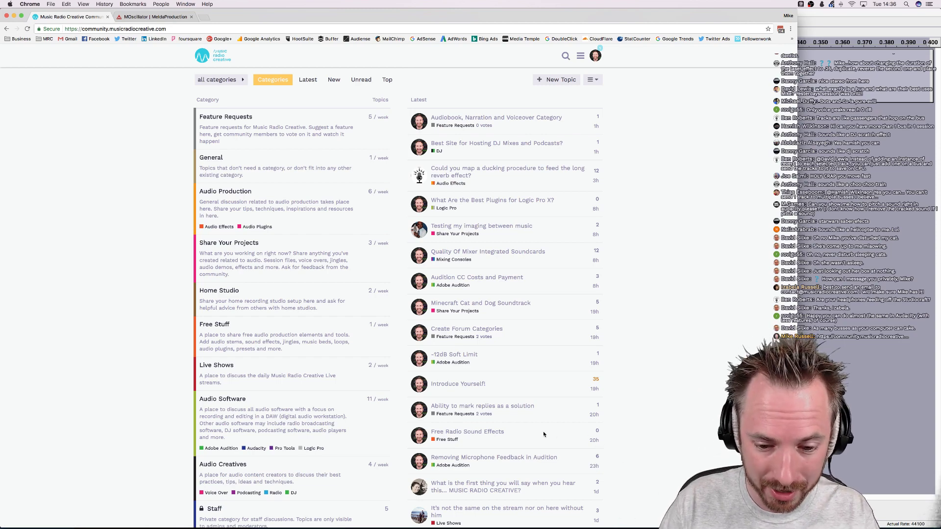
# Switch to Logic Pro and examine the amp and filter knobs of the Retro Synth instrument
pyautogui.click(677, 514)
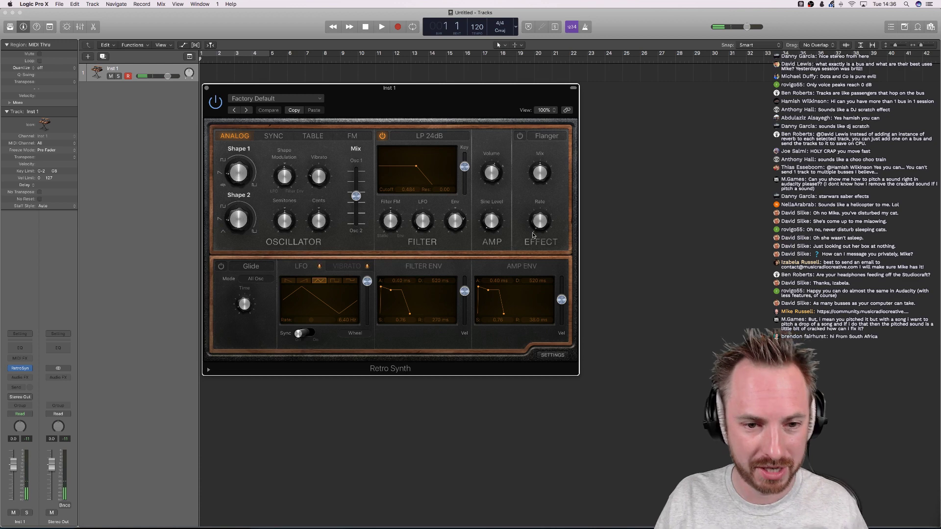
pyautogui.moveTo(493, 229)
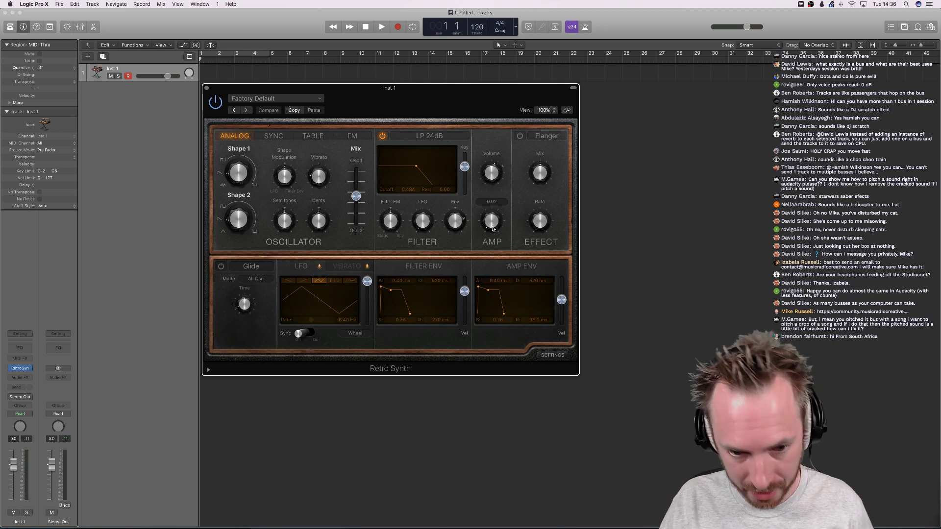
pyautogui.moveTo(457, 229)
pyautogui.moveTo(422, 222)
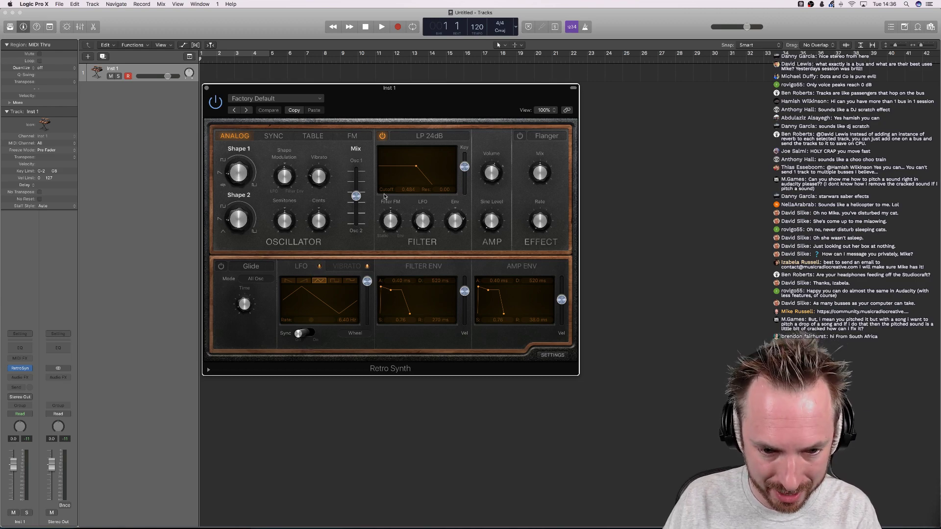
# Switch to Adobe Audition and map the default stereo input to Soundcraft Signature 12 MTK Analogue 9 and Analogue 10
pyautogui.click(448, 513)
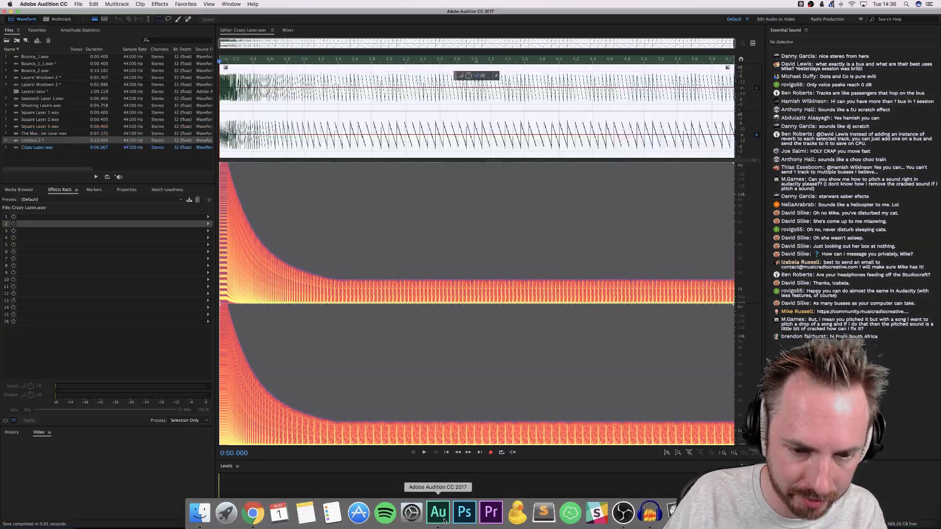
pyautogui.press('super+shift+n')
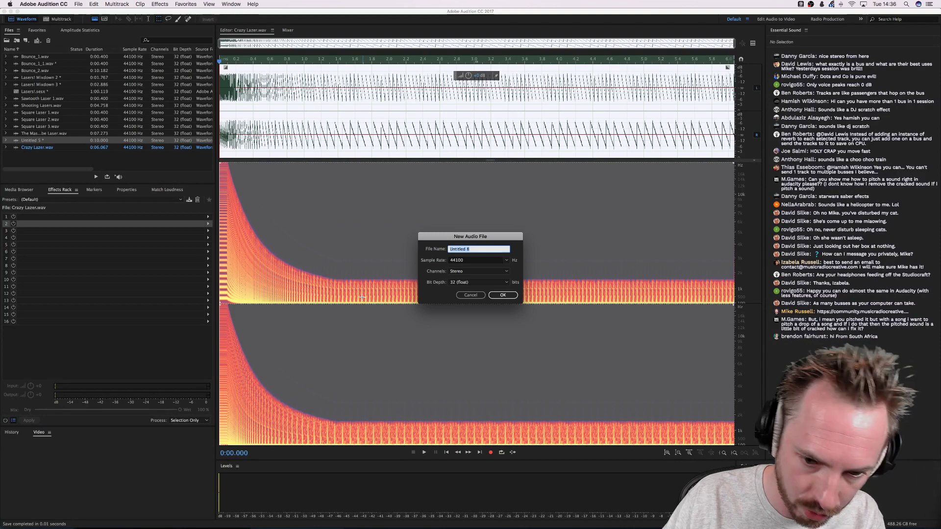
pyautogui.press('Escape')
pyautogui.press('super+comma')
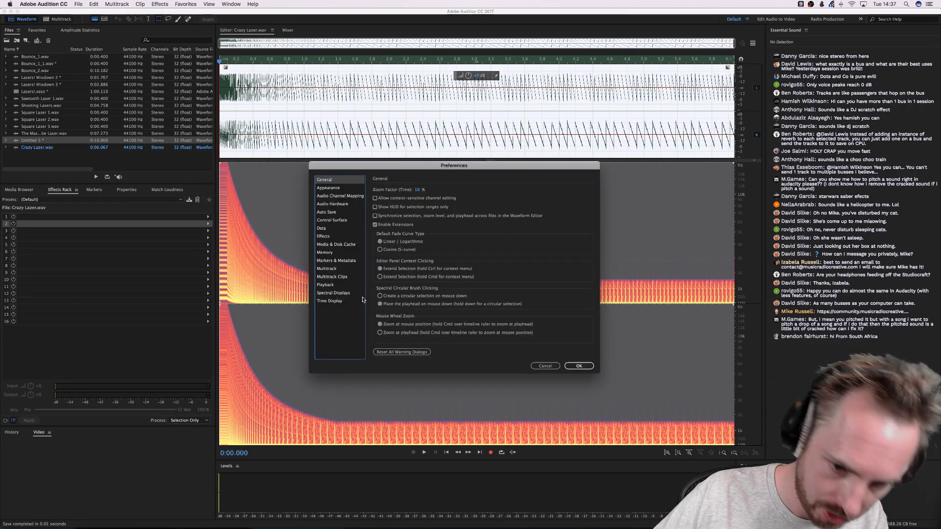
pyautogui.click(331, 196)
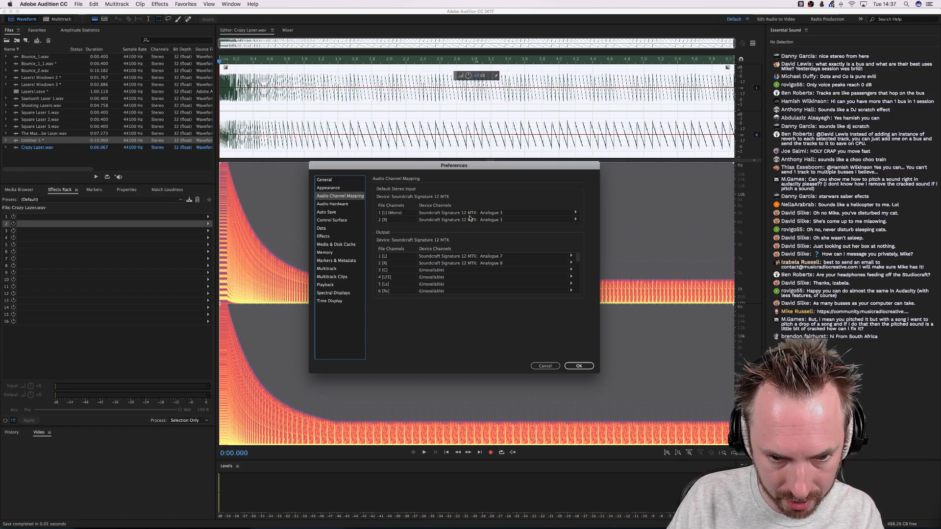
pyautogui.click(574, 213)
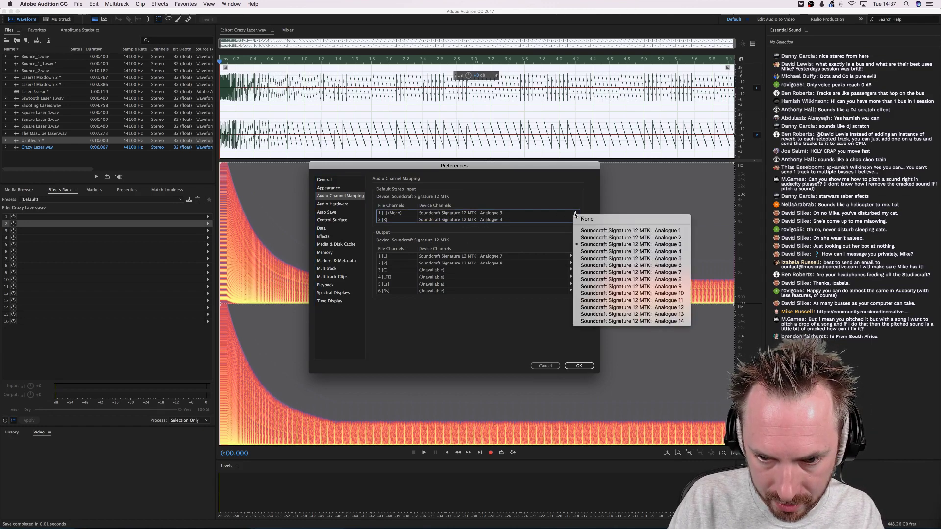
pyautogui.click(590, 288)
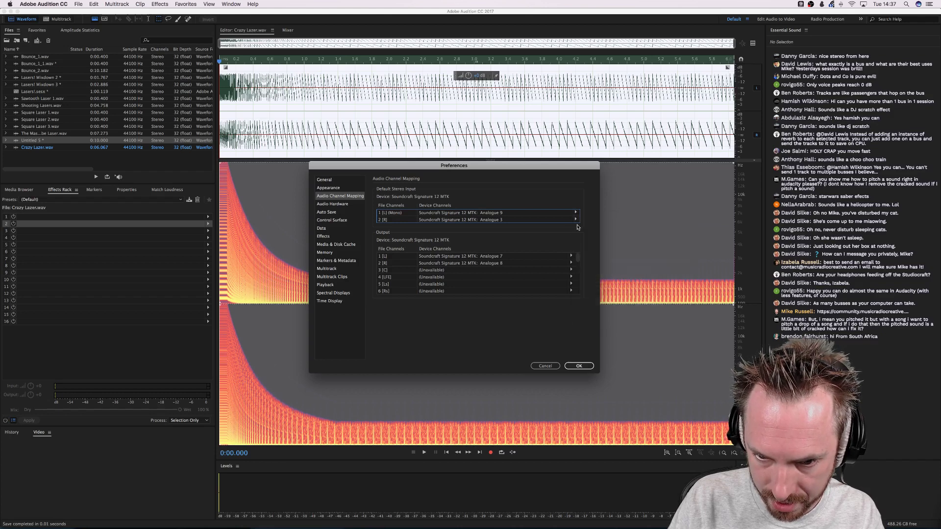
pyautogui.click(575, 219)
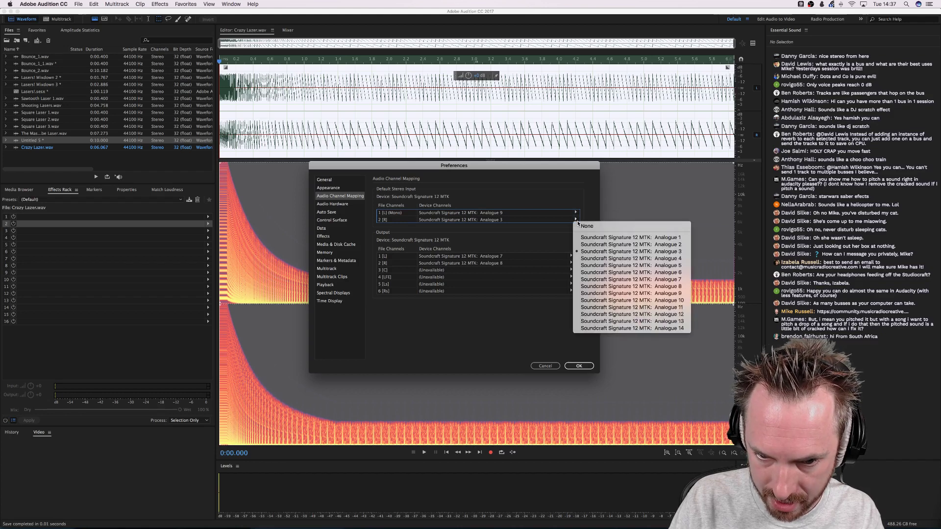
pyautogui.click(623, 300)
pyautogui.click(578, 365)
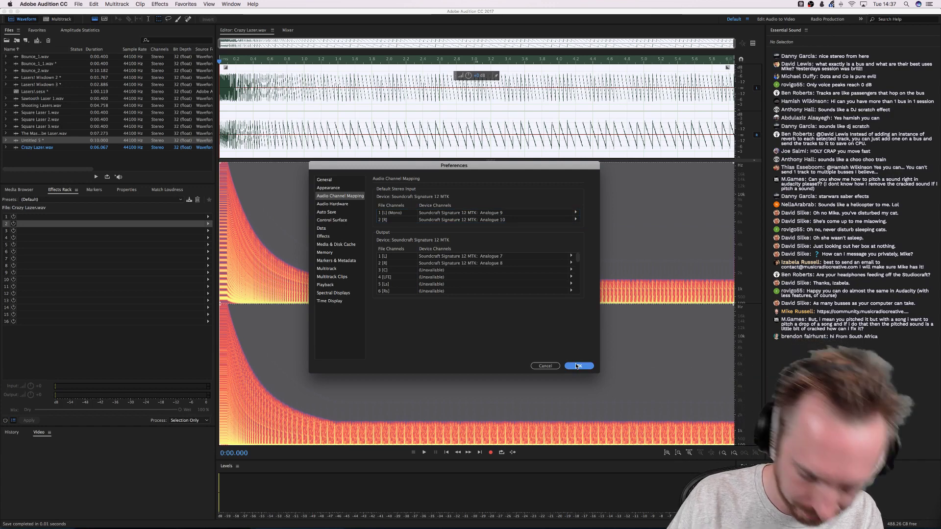
# Create a new audio file with the default settings and start recording into it
pyautogui.press('super+shift+n')
pyautogui.press('Return')
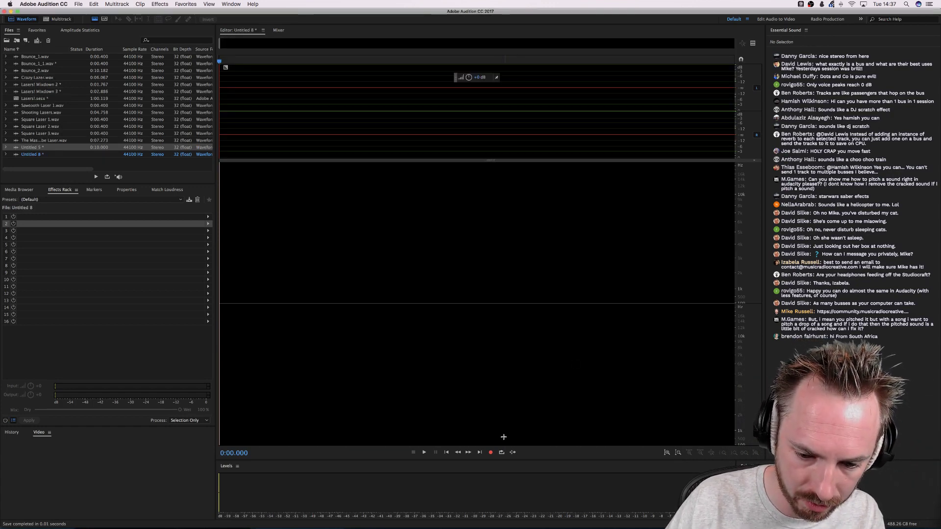
pyautogui.click(490, 452)
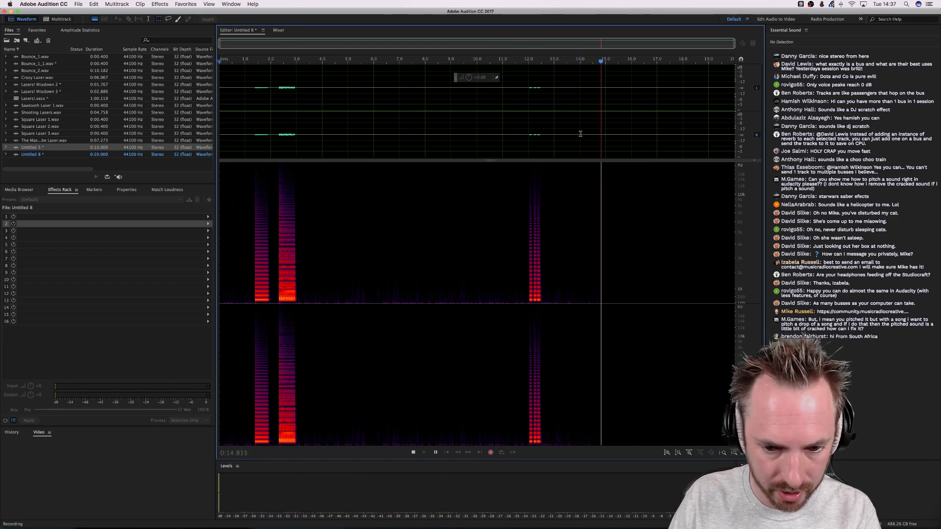
# Switch to Logic Pro, set Retro Synth to the FM oscillator, and change Glide to Autobend and turn it on
pyautogui.press('super+Tab')
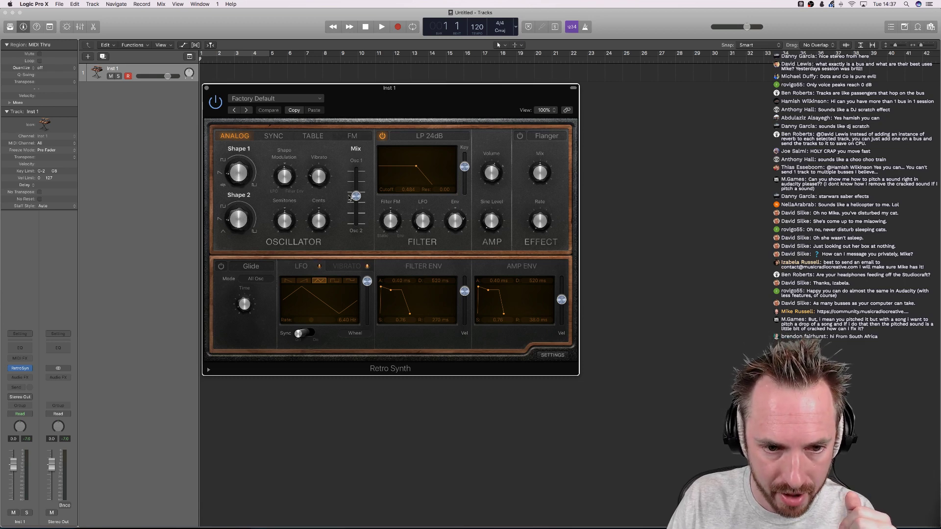
pyautogui.click(352, 139)
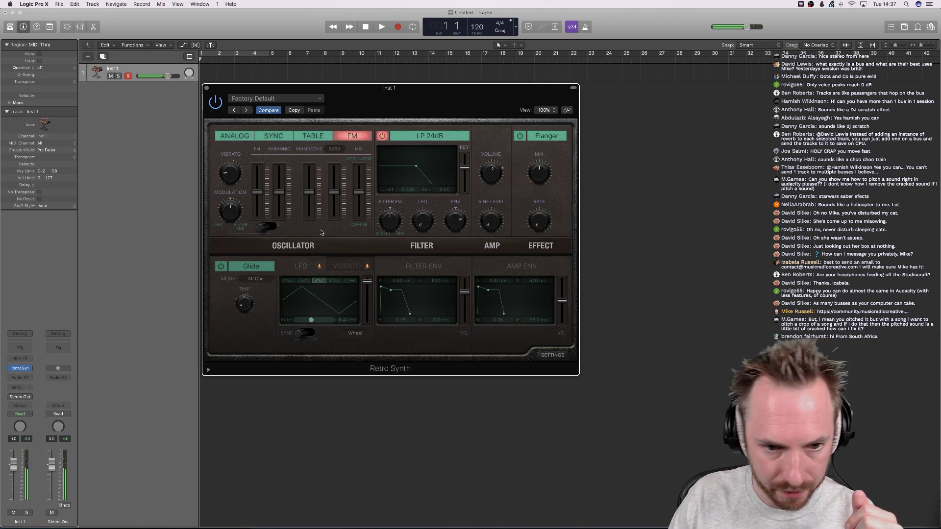
pyautogui.click(245, 269)
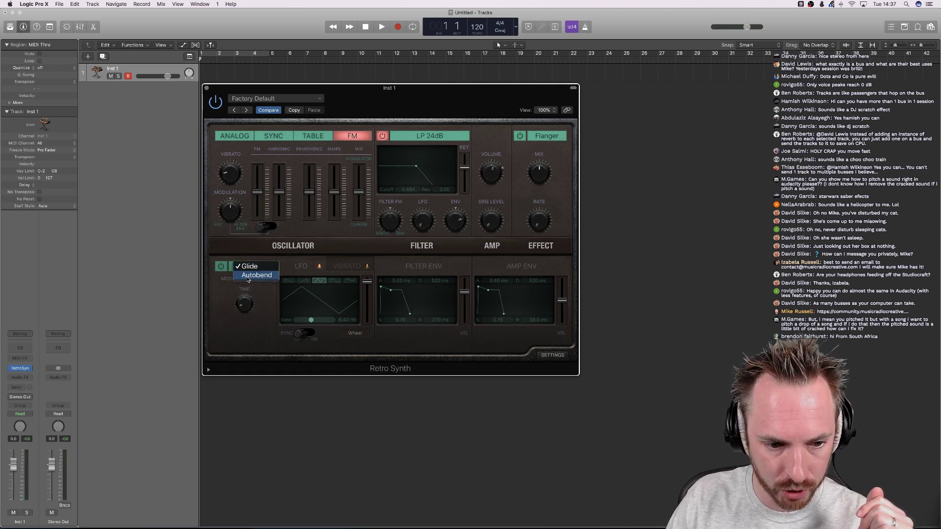
pyautogui.click(248, 278)
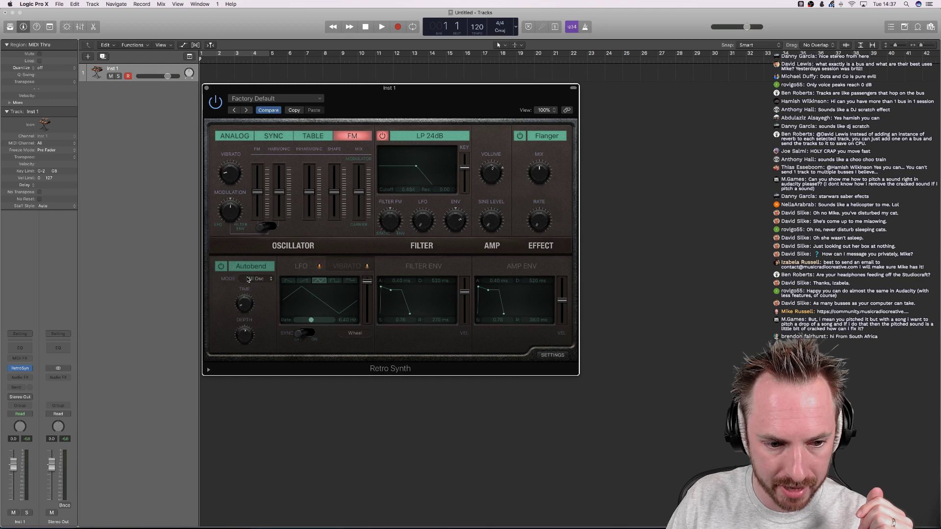
pyautogui.click(222, 267)
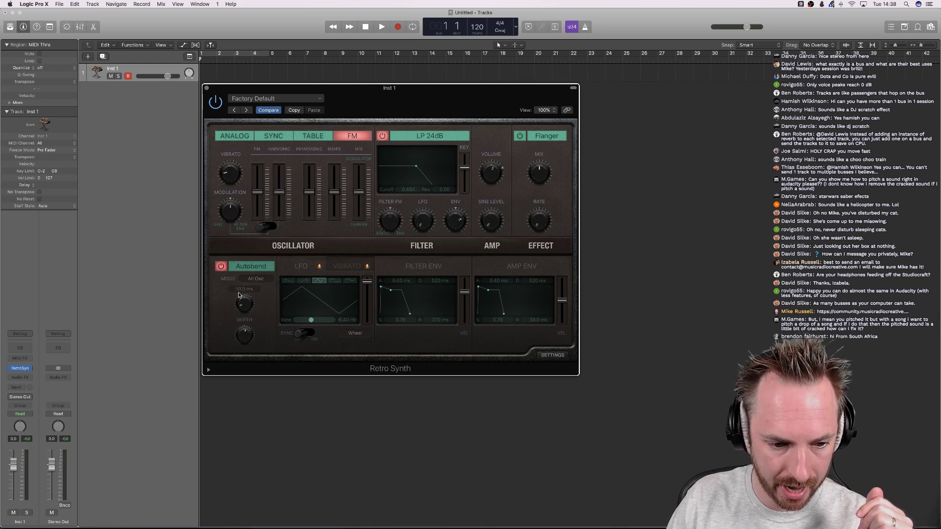
# Try a negative Autobend depth, lengthen the Autobend time, and raise the depth to about 36 semitones
pyautogui.moveTo(240, 342)
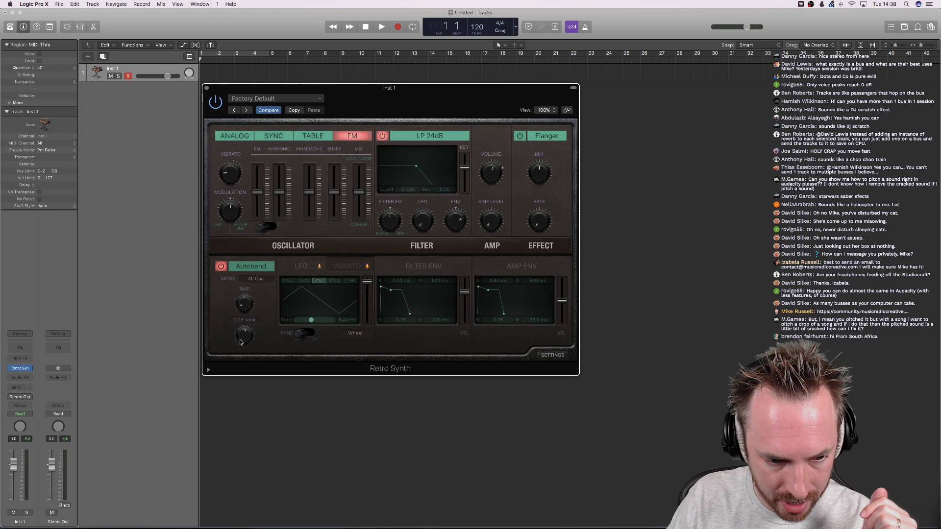
pyautogui.moveTo(241, 342); pyautogui.dragTo(242, 363)
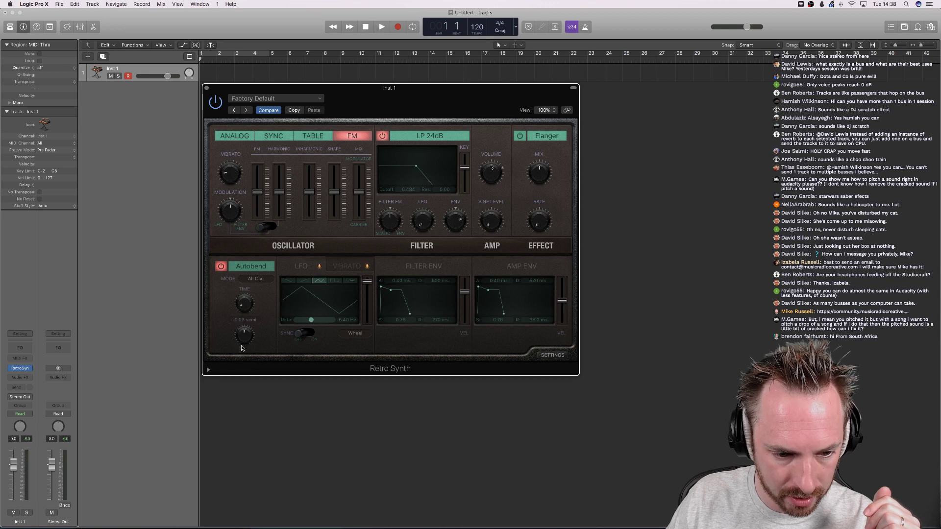
pyautogui.moveTo(246, 306)
pyautogui.moveTo(246, 287)
pyautogui.mouseDown()
pyautogui.moveTo(244, 310)
pyautogui.moveTo(249, 292)
pyautogui.mouseUp()
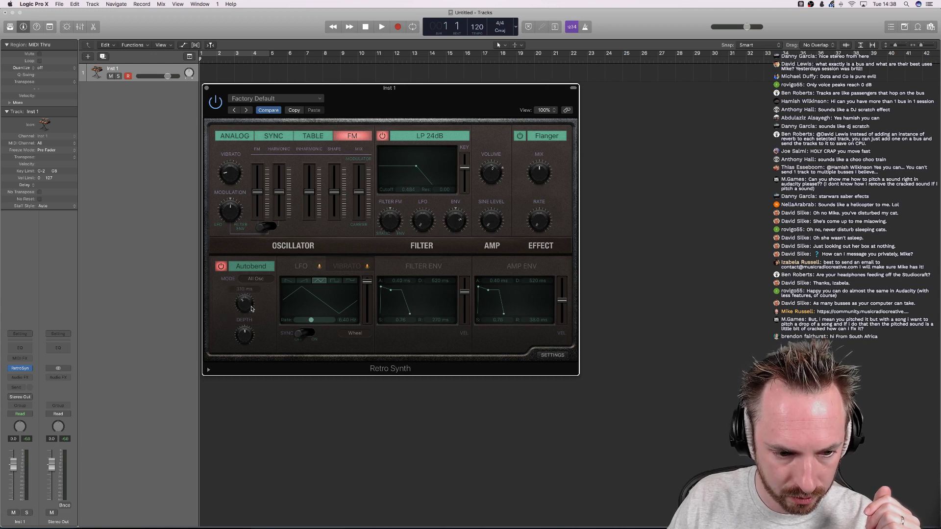
pyautogui.moveTo(249, 360); pyautogui.dragTo(245, 326)
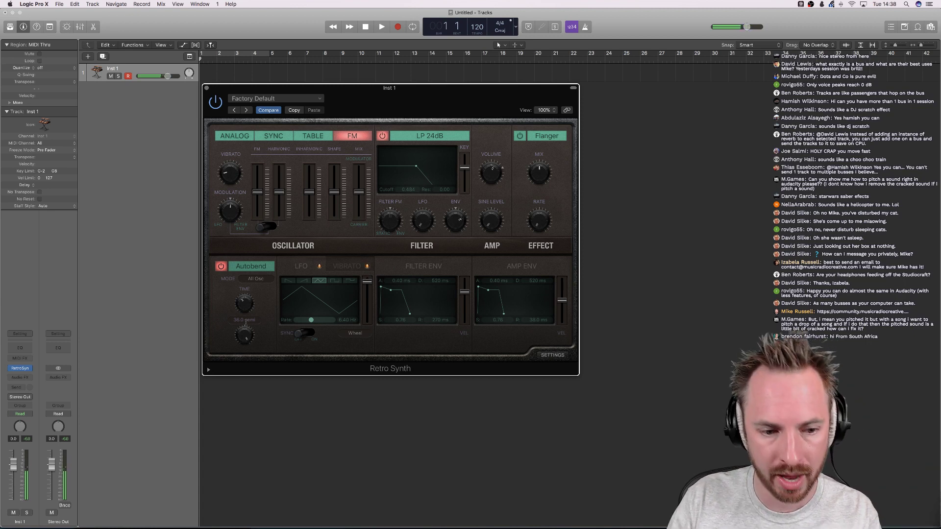
# Set the Autobend time to about 280 ms and readjust the Autobend depth while playing notes
pyautogui.moveTo(244, 307)
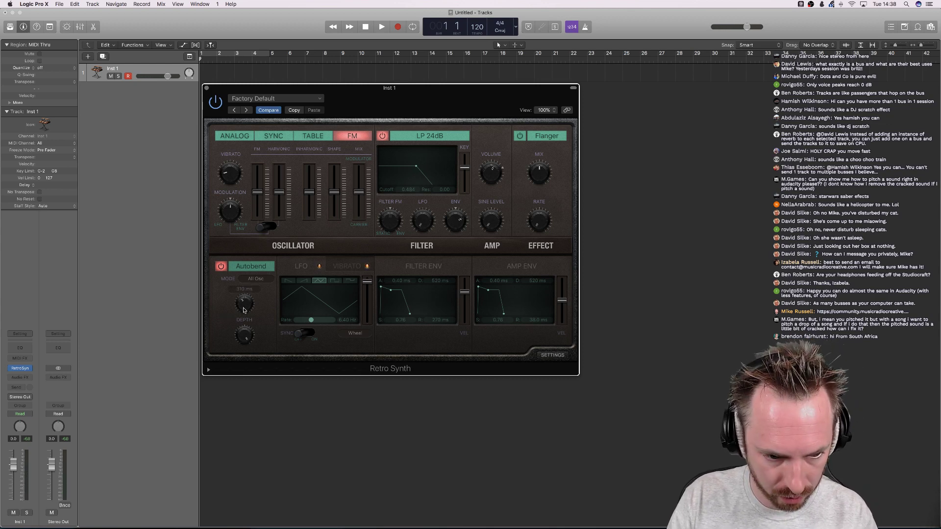
pyautogui.moveTo(248, 307)
pyautogui.mouseDown()
pyautogui.moveTo(242, 325)
pyautogui.moveTo(242, 305)
pyautogui.moveTo(241, 312)
pyautogui.mouseUp()
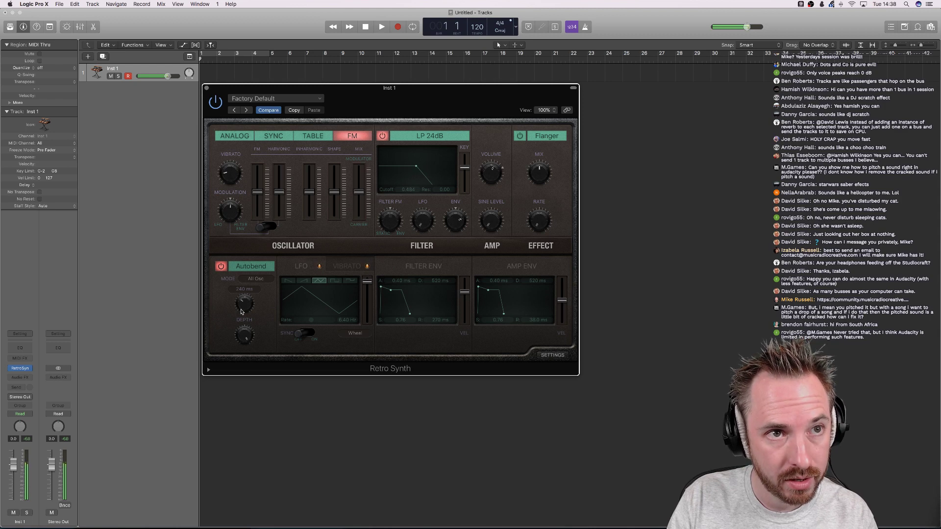
pyautogui.moveTo(247, 347); pyautogui.dragTo(245, 386)
pyautogui.moveTo(245, 354); pyautogui.dragTo(243, 394)
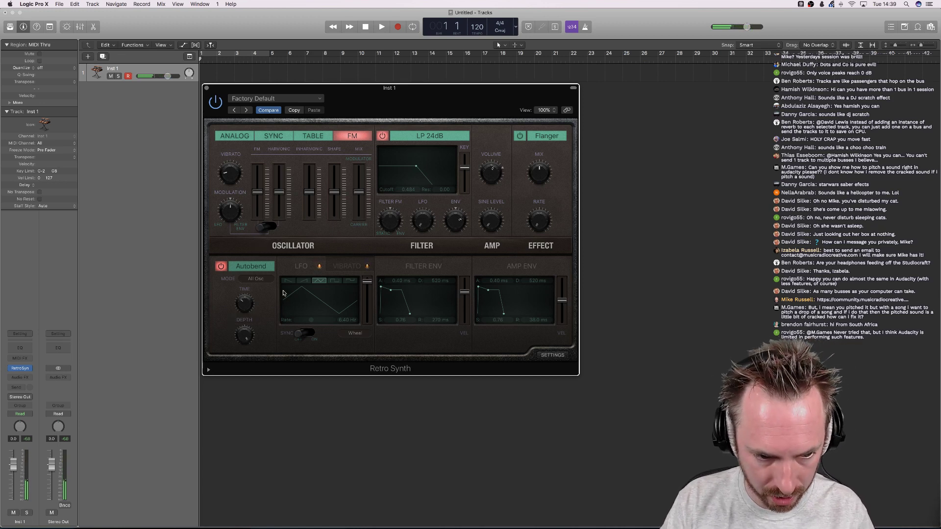
# Lower the FM oscillator's Harmonic slider to near its minimum
pyautogui.moveTo(263, 189)
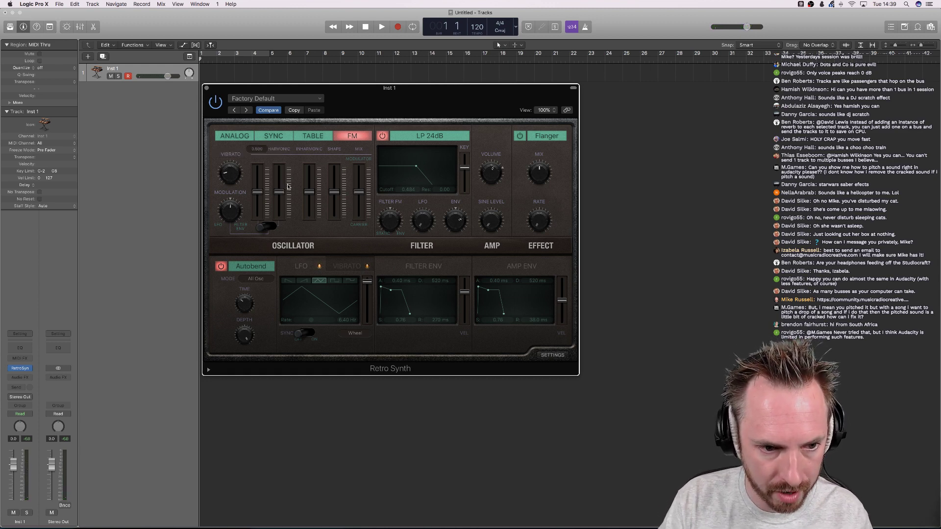
pyautogui.moveTo(279, 195); pyautogui.dragTo(279, 216)
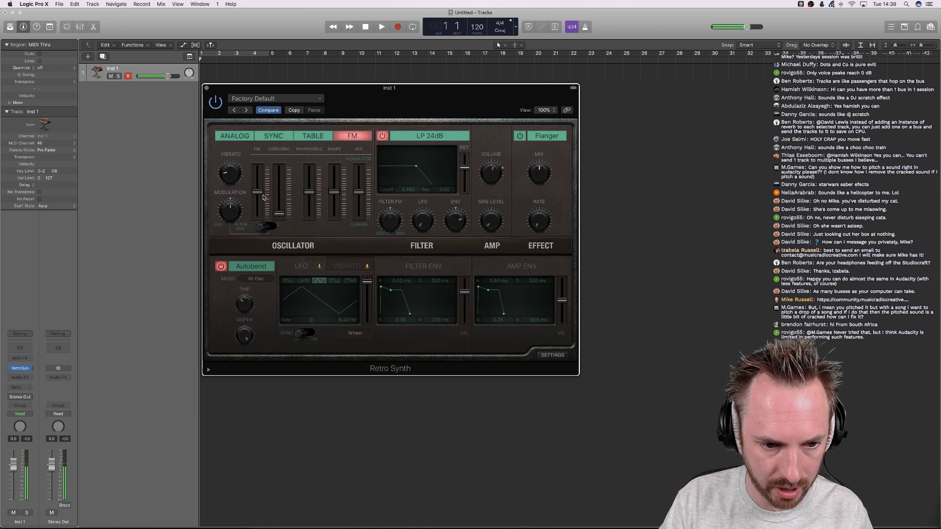
# Raise Retro Synth's FM slider, lower the Inharmonic slider slightly, and fine-tune the Shape and Harmonic sliders while playing notes
pyautogui.moveTo(259, 194)
pyautogui.moveTo(259, 193); pyautogui.dragTo(258, 171)
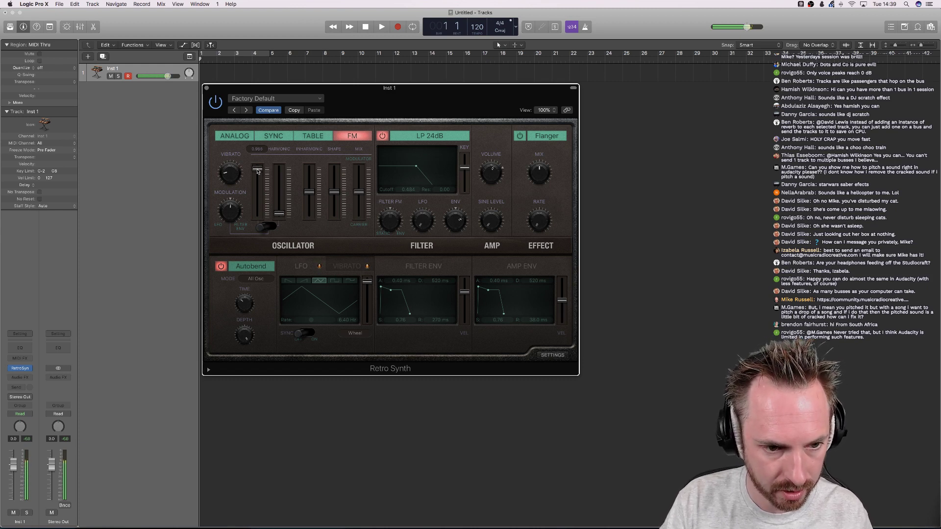
pyautogui.moveTo(258, 171); pyautogui.dragTo(258, 175)
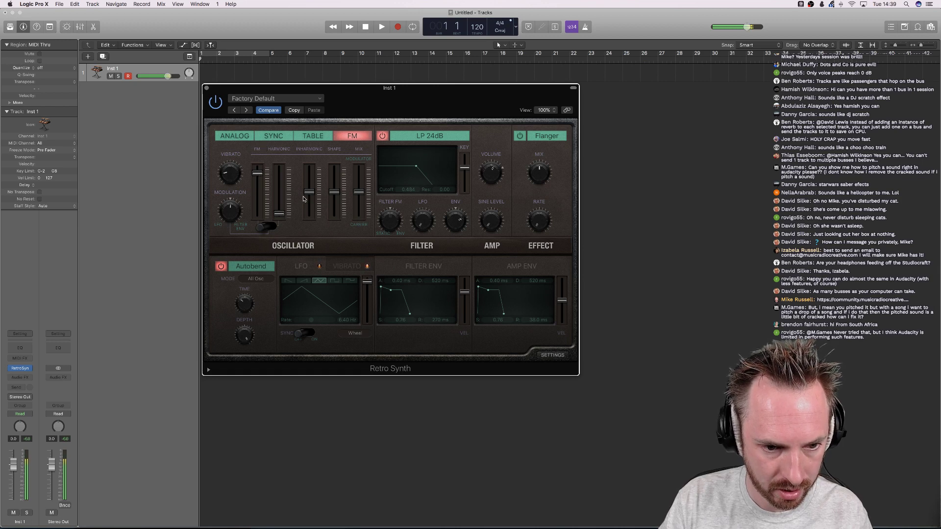
pyautogui.moveTo(303, 199)
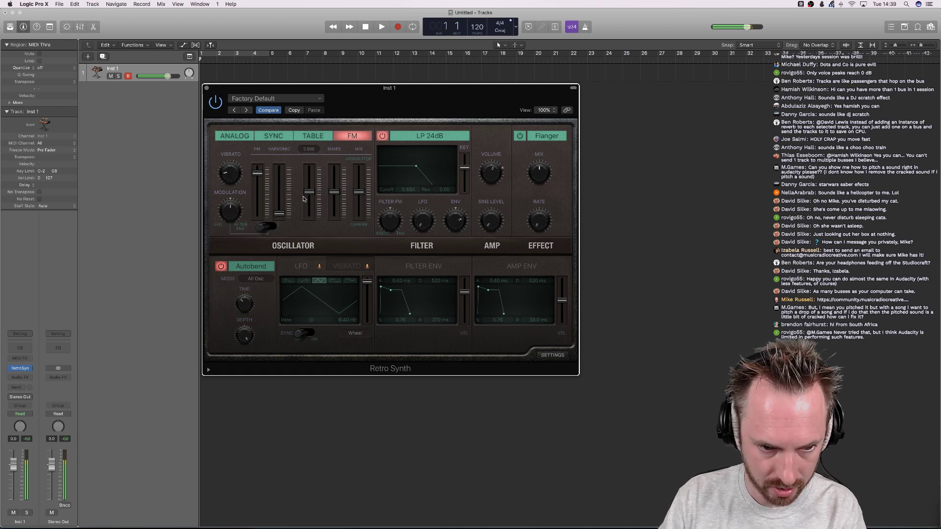
pyautogui.moveTo(314, 193)
pyautogui.mouseDown()
pyautogui.moveTo(311, 216)
pyautogui.moveTo(311, 169)
pyautogui.moveTo(311, 216)
pyautogui.moveTo(312, 208)
pyautogui.mouseUp()
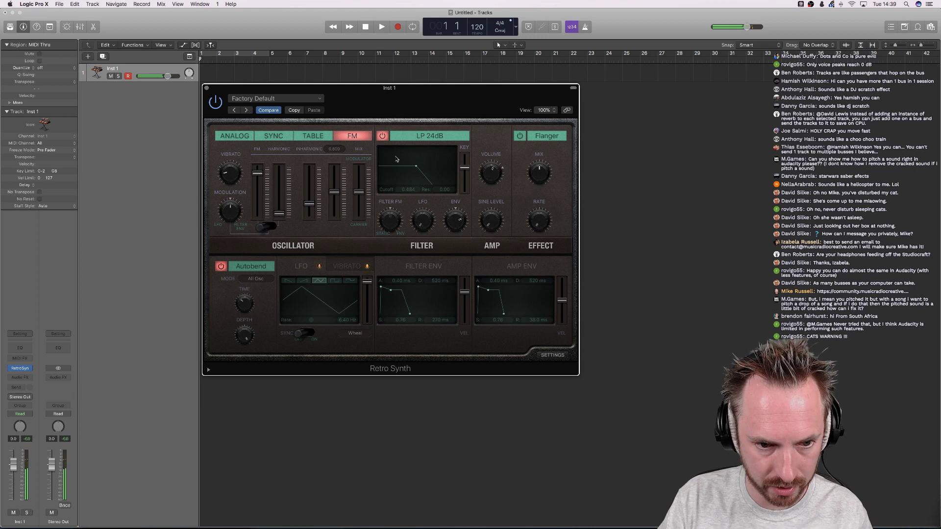
pyautogui.moveTo(342, 193)
pyautogui.moveTo(338, 195); pyautogui.dragTo(280, 212)
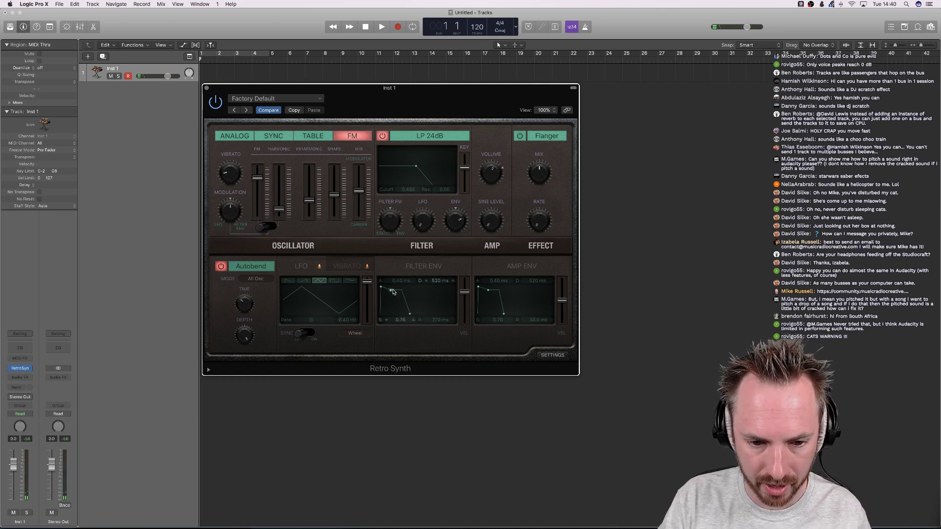
# Lengthen the decay and lower the sustain level of both the filter envelope and the amp envelope
pyautogui.moveTo(391, 293)
pyautogui.mouseDown()
pyautogui.moveTo(385, 316)
pyautogui.moveTo(394, 300)
pyautogui.mouseUp()
pyautogui.moveTo(488, 290); pyautogui.dragTo(491, 310)
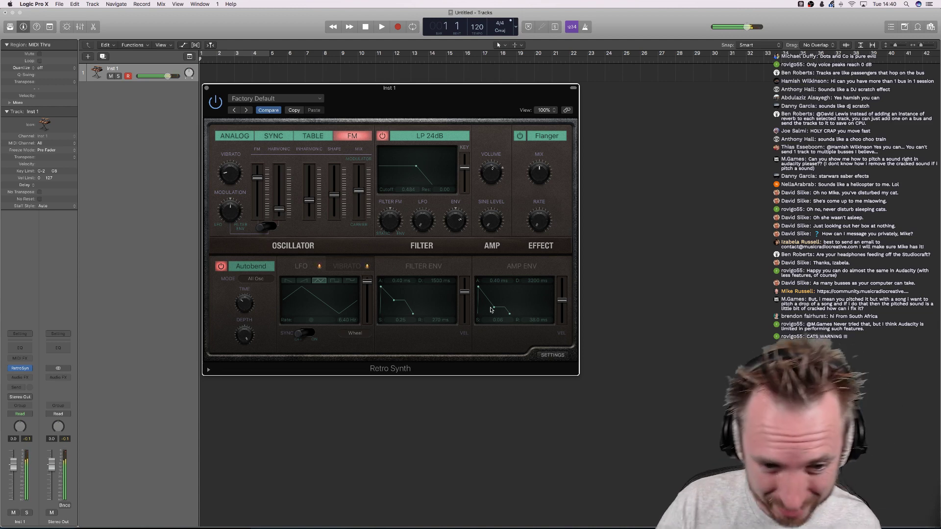
# Show the mixer, insert a Compressor on the Inst 1 channel, and adjust its threshold
pyautogui.moveTo(361, 90); pyautogui.dragTo(516, 103)
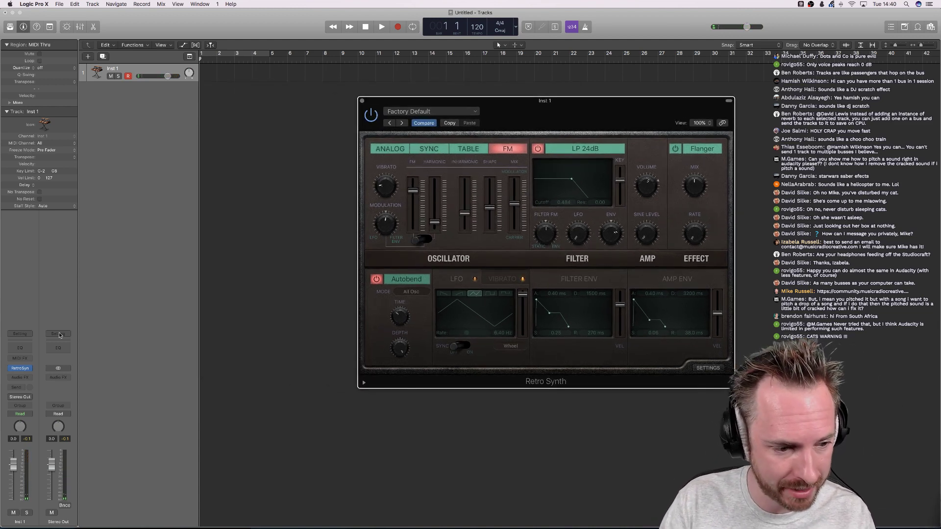
pyautogui.click(76, 27)
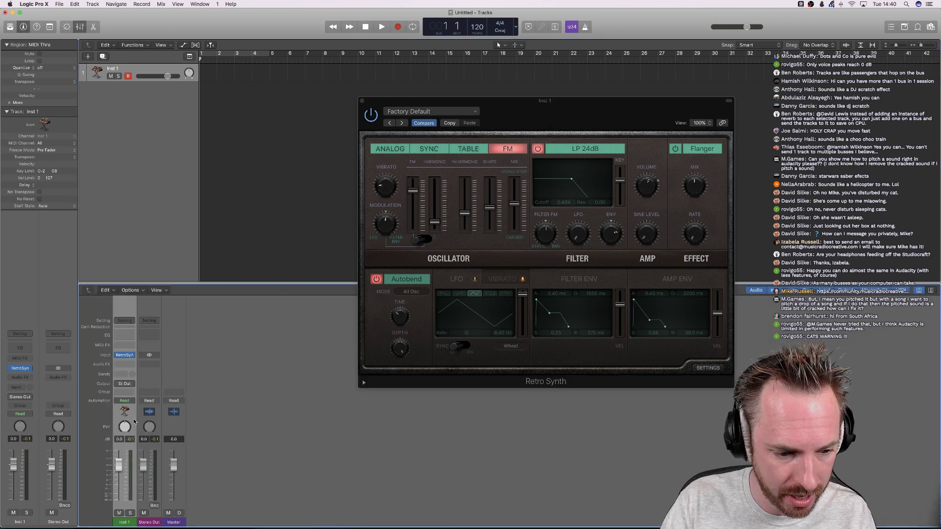
pyautogui.click(133, 365)
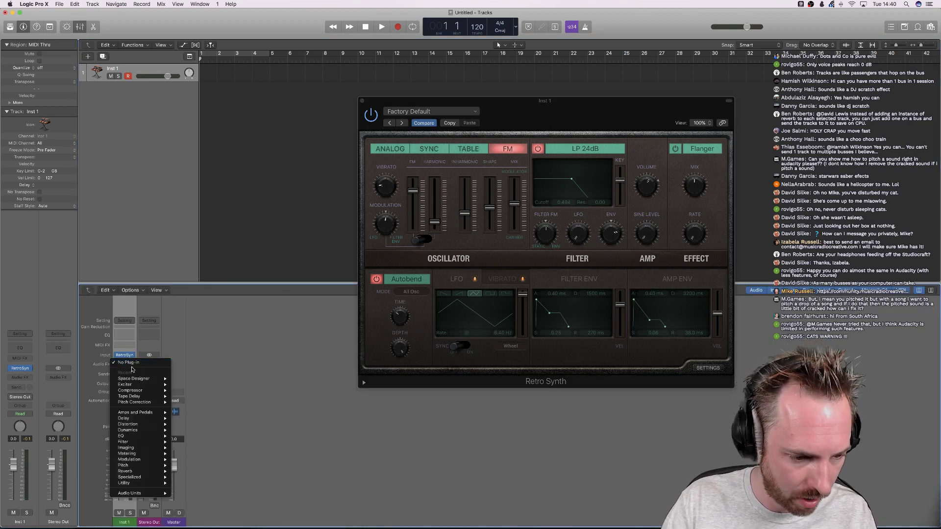
pyautogui.moveTo(135, 398)
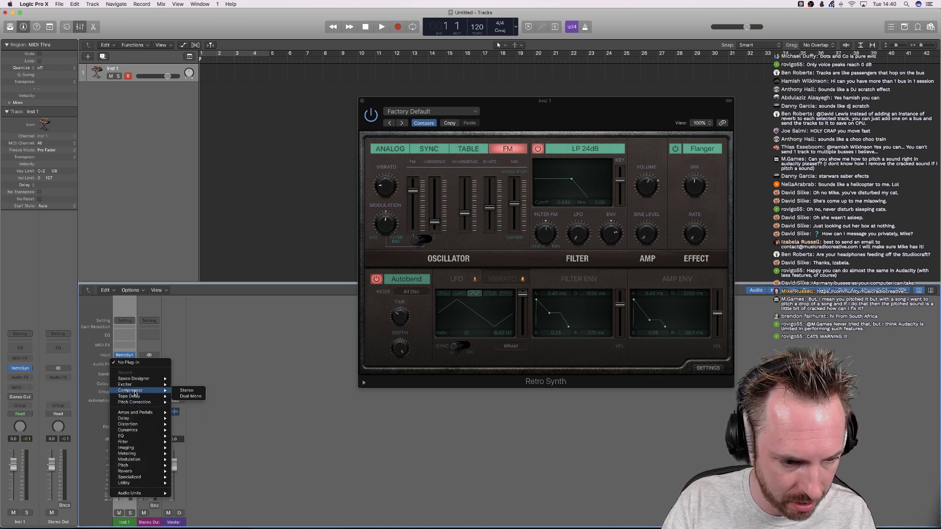
pyautogui.press('Escape')
pyautogui.moveTo(117, 227); pyautogui.dragTo(118, 231)
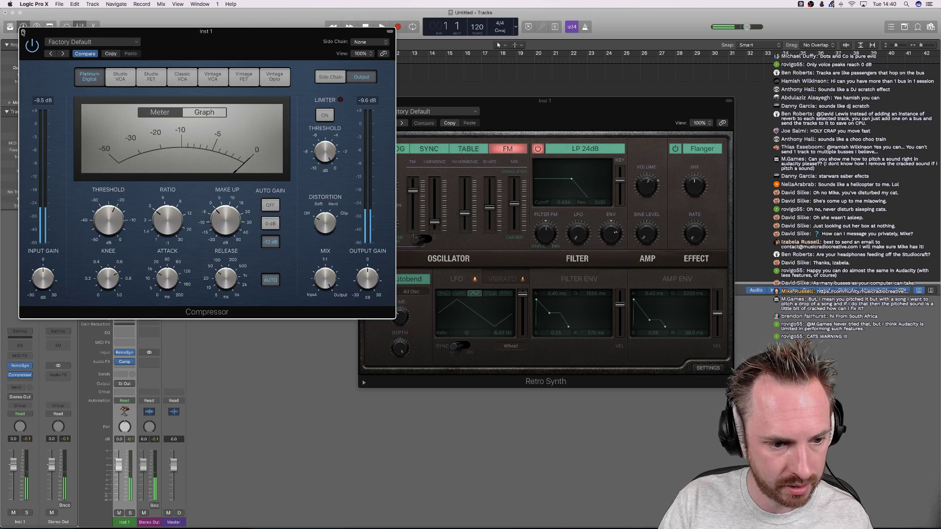
# Insert a Tape Delay after the Compressor on Inst 1 and shorten its delay time to a 1/4 triplet with -10% deviation
pyautogui.click(128, 363)
pyautogui.click(133, 367)
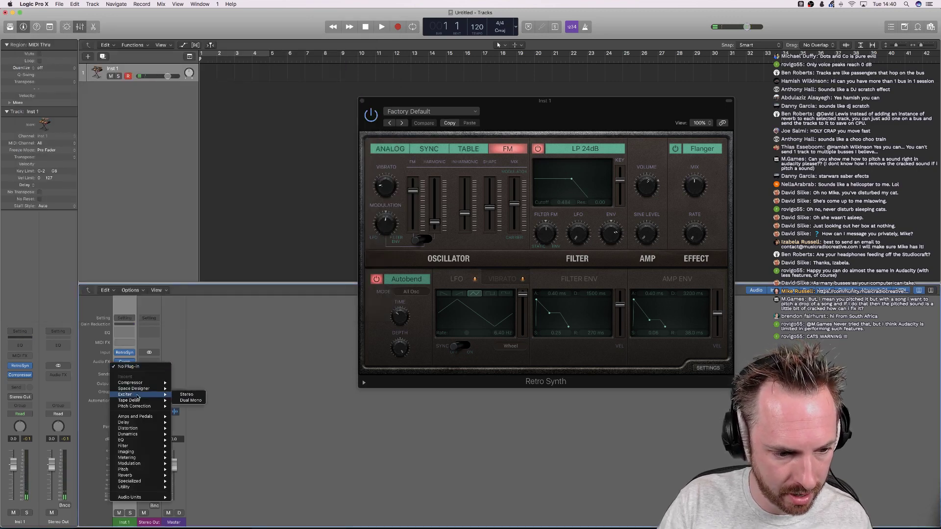
pyautogui.click(218, 189)
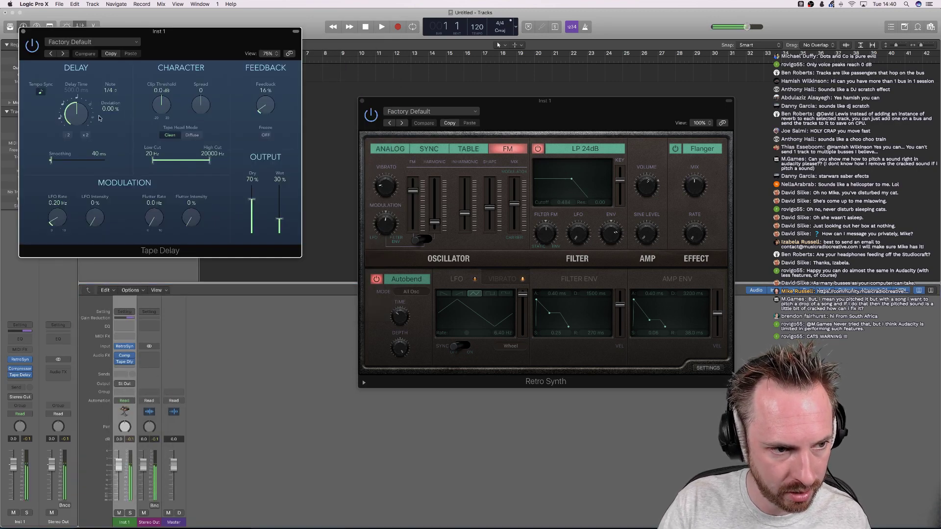
pyautogui.moveTo(76, 115); pyautogui.dragTo(75, 129)
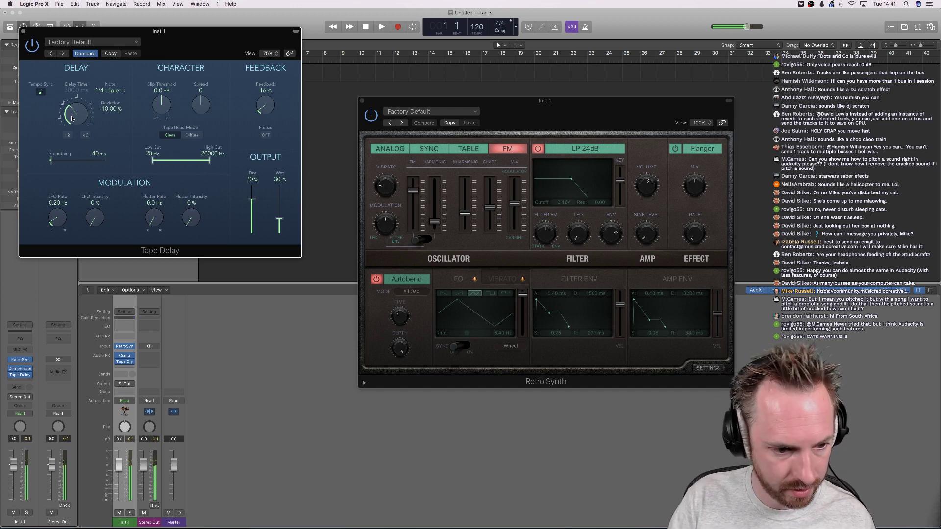
# Insert an Exciter after the Tape Delay on Inst 1 and set its frequency to 2600 Hz
pyautogui.click(131, 367)
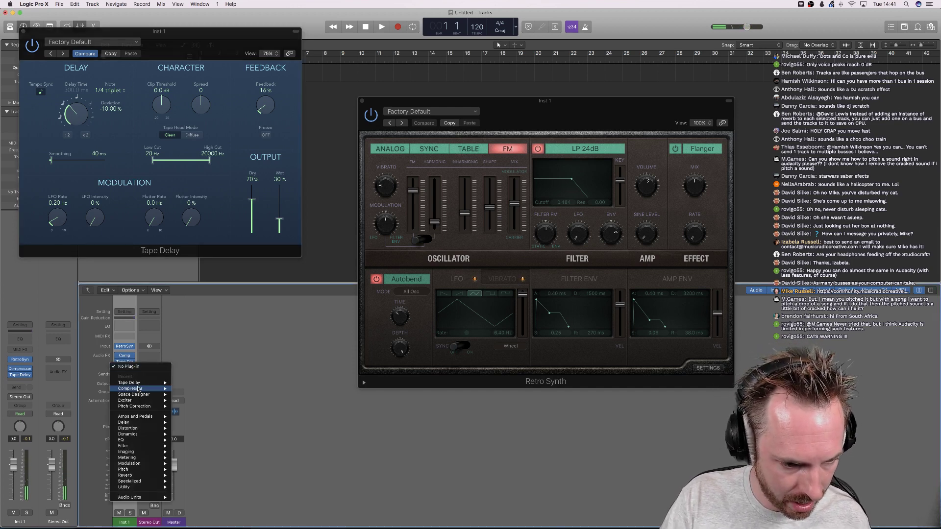
pyautogui.moveTo(141, 395)
pyautogui.click(189, 401)
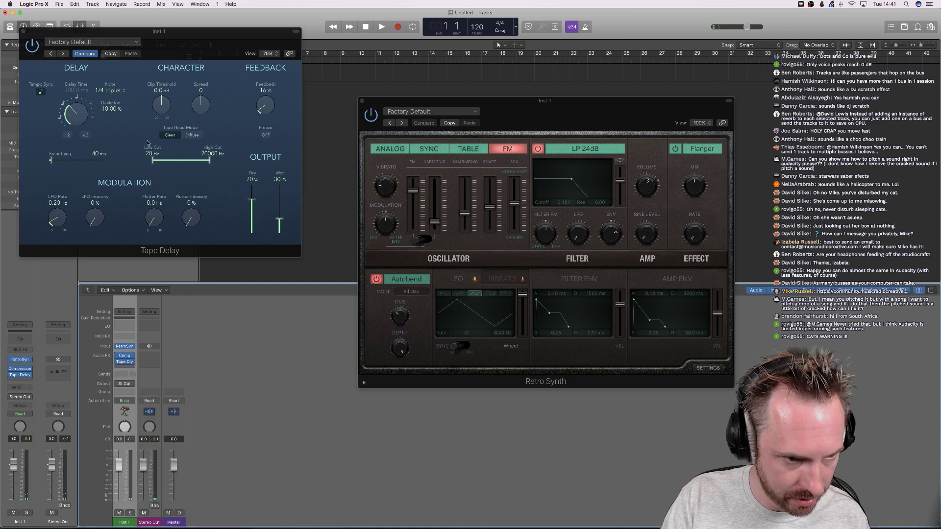
pyautogui.moveTo(75, 84)
pyautogui.mouseDown()
pyautogui.moveTo(91, 85)
pyautogui.moveTo(45, 84)
pyautogui.moveTo(98, 85)
pyautogui.moveTo(78, 88)
pyautogui.mouseUp()
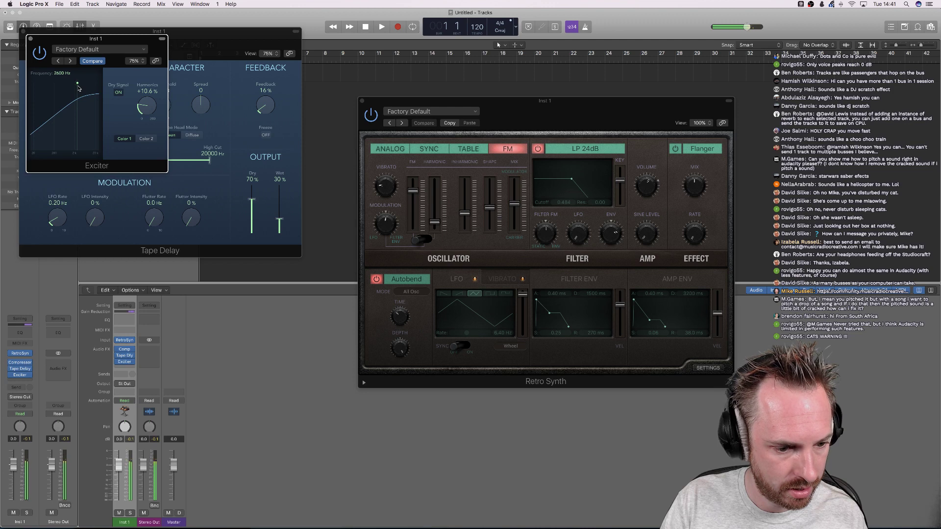
# Add a send from the Inst 1 channel to Bus 1
pyautogui.click(125, 377)
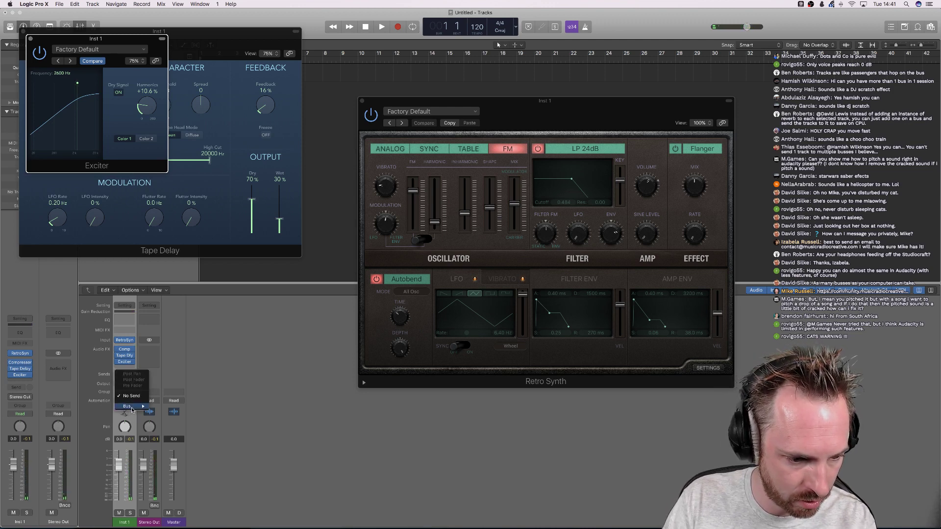
pyautogui.moveTo(132, 406)
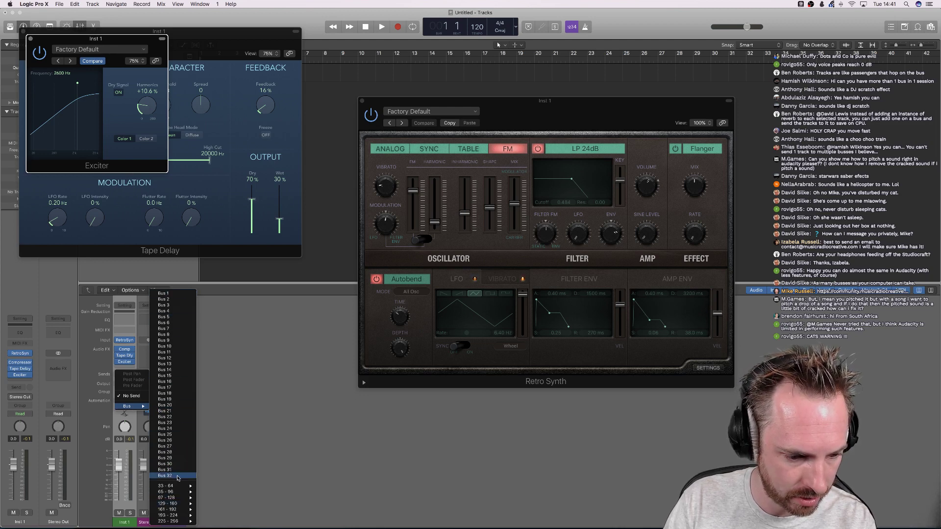
pyautogui.moveTo(182, 489)
pyautogui.moveTo(186, 521)
pyautogui.click(176, 293)
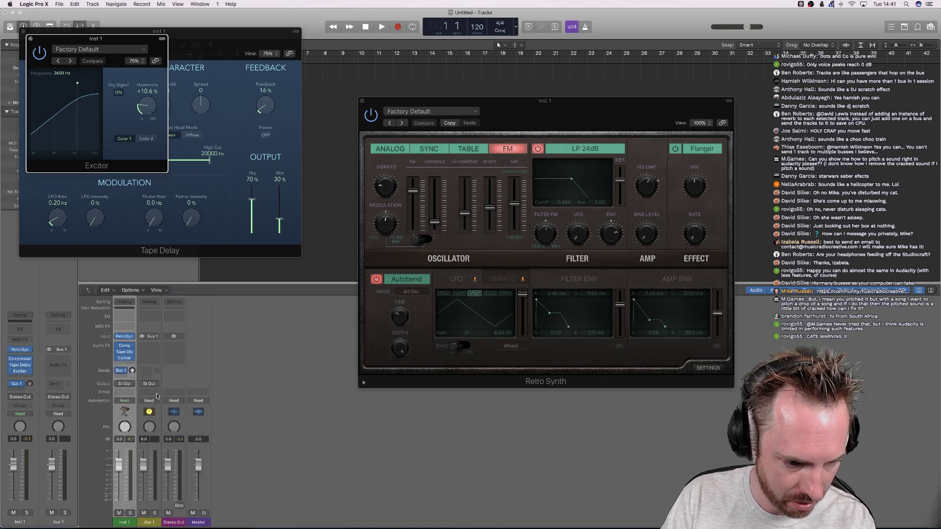
# Insert Space Designer on Aux 1 and load the large plate reverb preset 04.4s Big Plate
pyautogui.click(157, 350)
pyautogui.moveTo(162, 378)
pyautogui.click(210, 378)
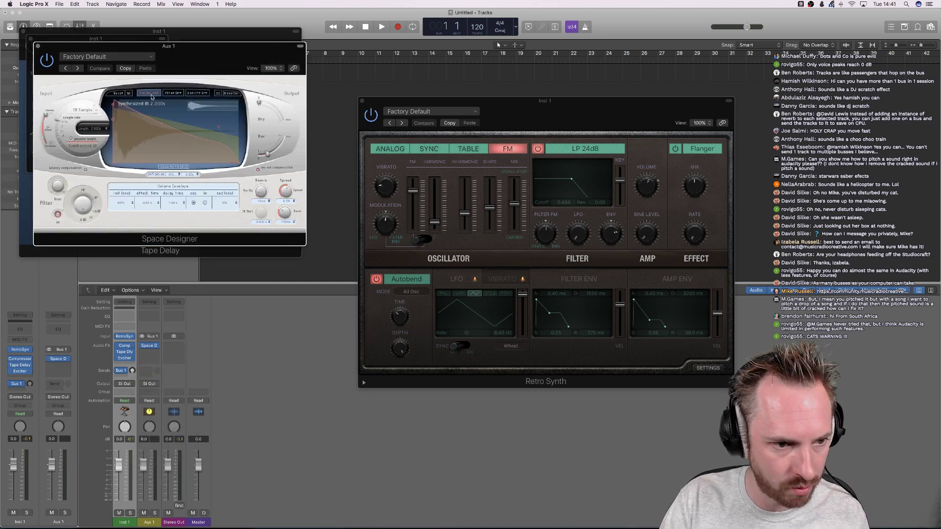
pyautogui.click(115, 57)
pyautogui.moveTo(98, 171)
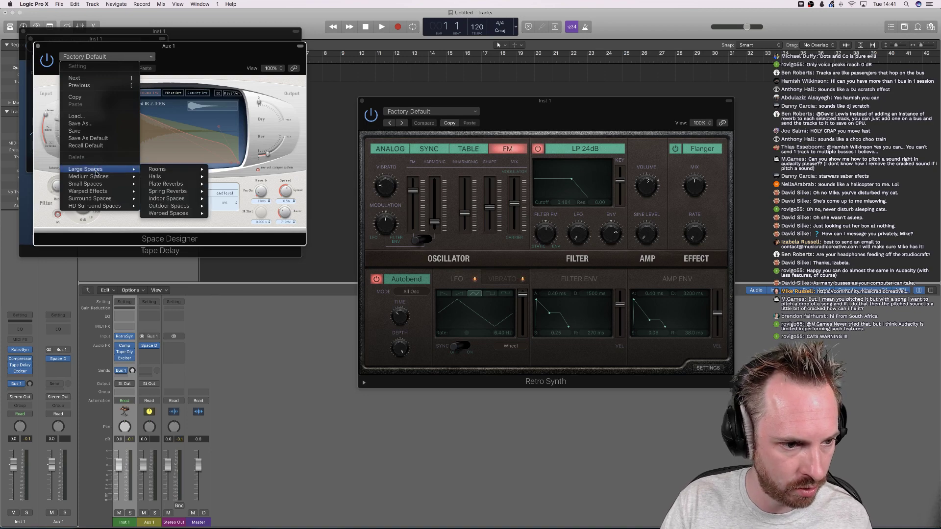
pyautogui.moveTo(176, 186)
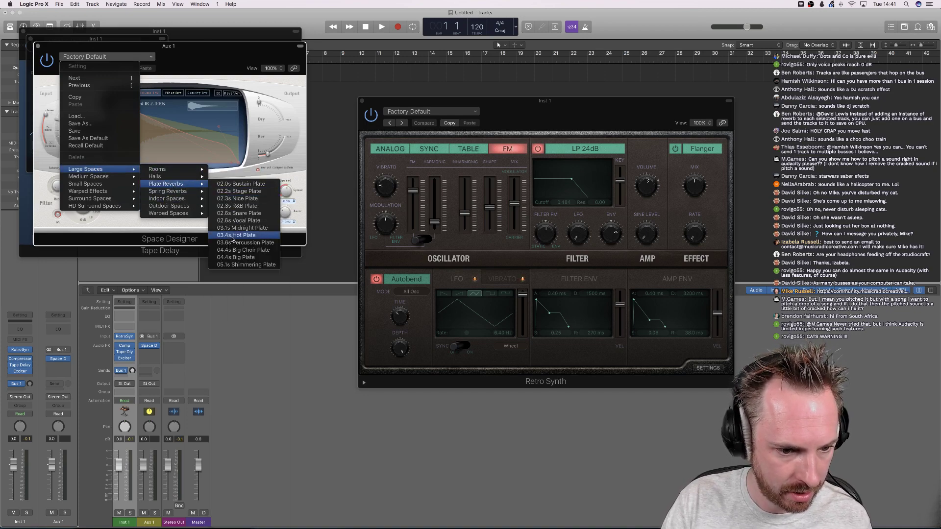
pyautogui.click(234, 257)
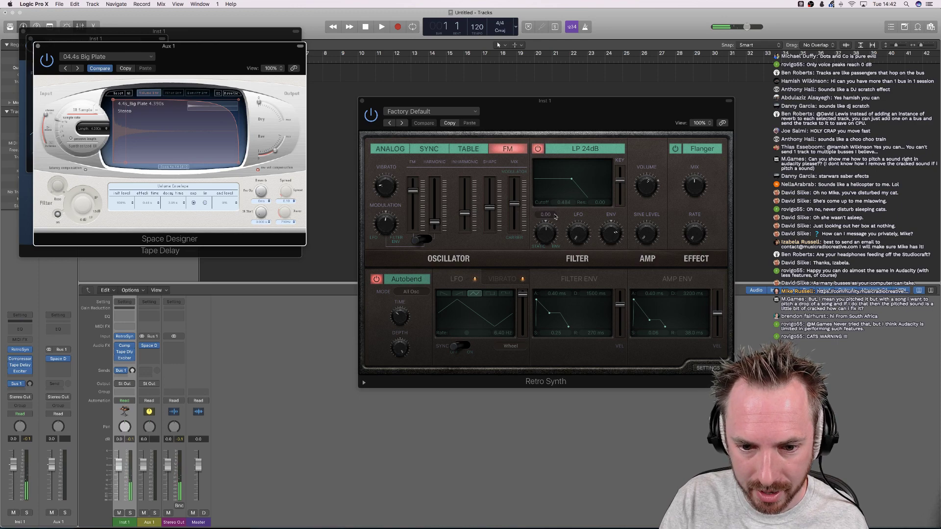
# Display Retro Synth's Vibrato settings and try each of its waveforms in turn while playing notes
pyautogui.click(501, 283)
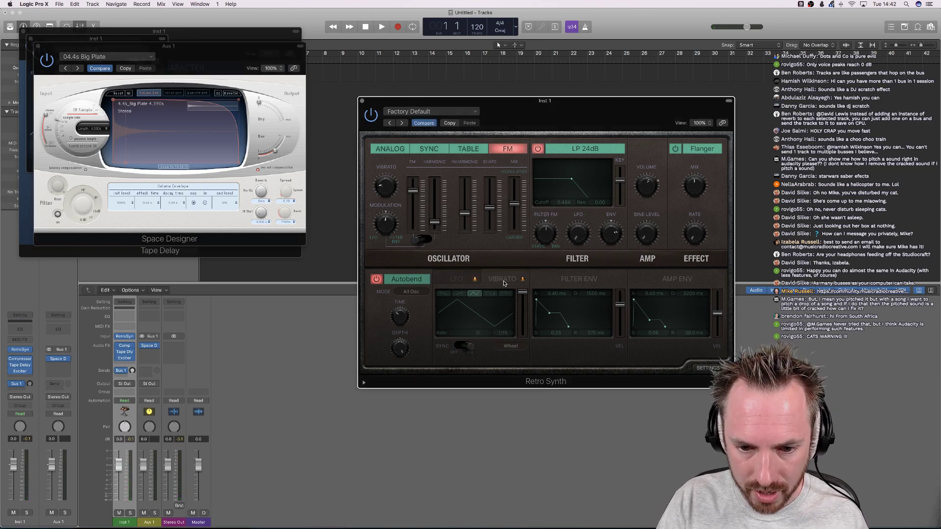
pyautogui.click(460, 294)
pyautogui.click(443, 294)
pyautogui.click(489, 294)
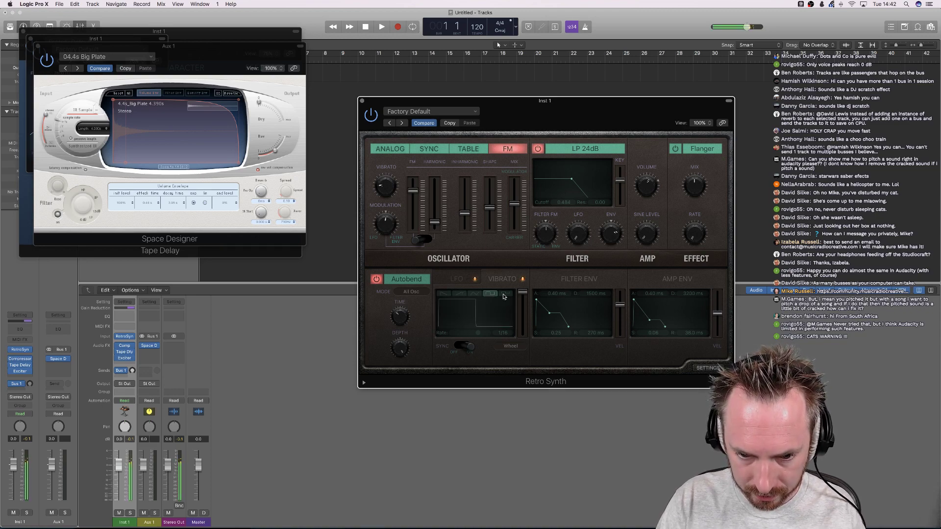
pyautogui.click(507, 294)
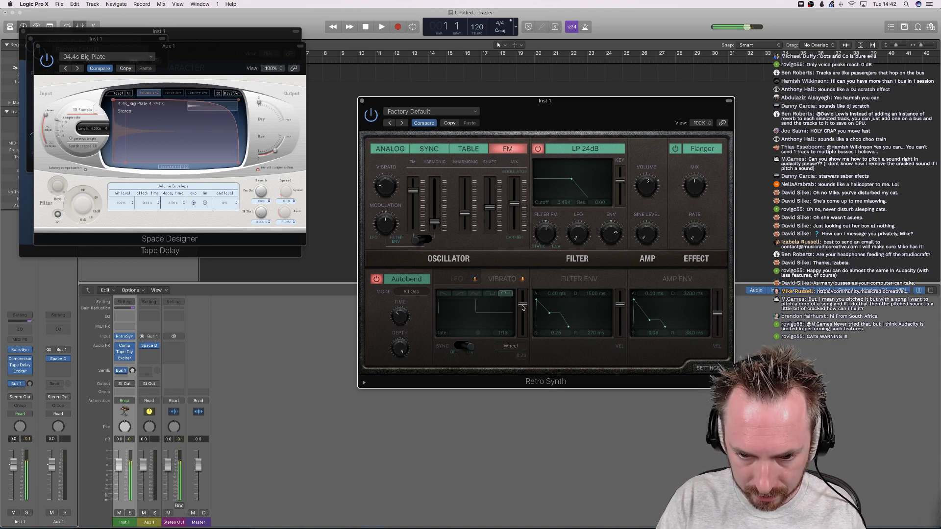
pyautogui.click(490, 294)
pyautogui.click(475, 295)
pyautogui.click(460, 294)
pyautogui.click(444, 294)
# Lower the LFO's wheel modulation amount, try its other waveforms, and set it to the falling sawtooth
pyautogui.click(460, 281)
pyautogui.moveTo(522, 297); pyautogui.dragTo(522, 321)
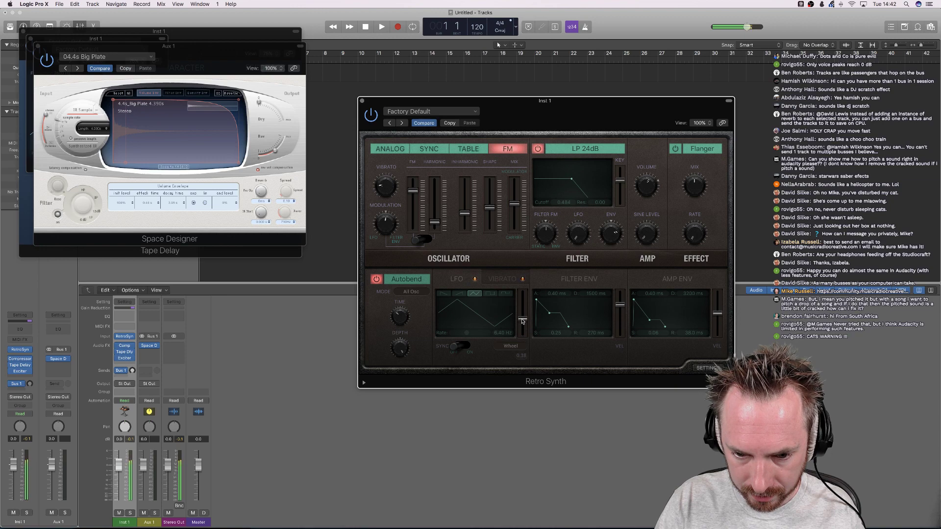
pyautogui.click(492, 294)
pyautogui.click(504, 294)
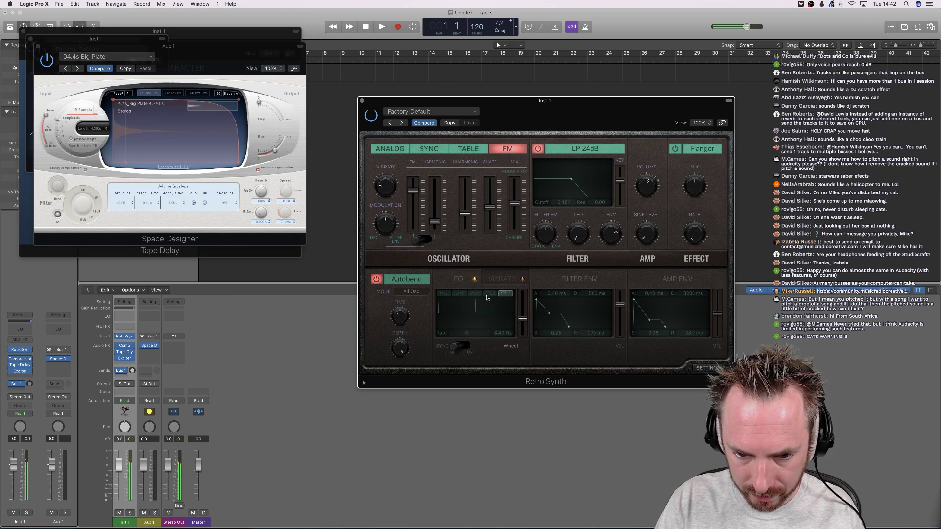
pyautogui.click(444, 294)
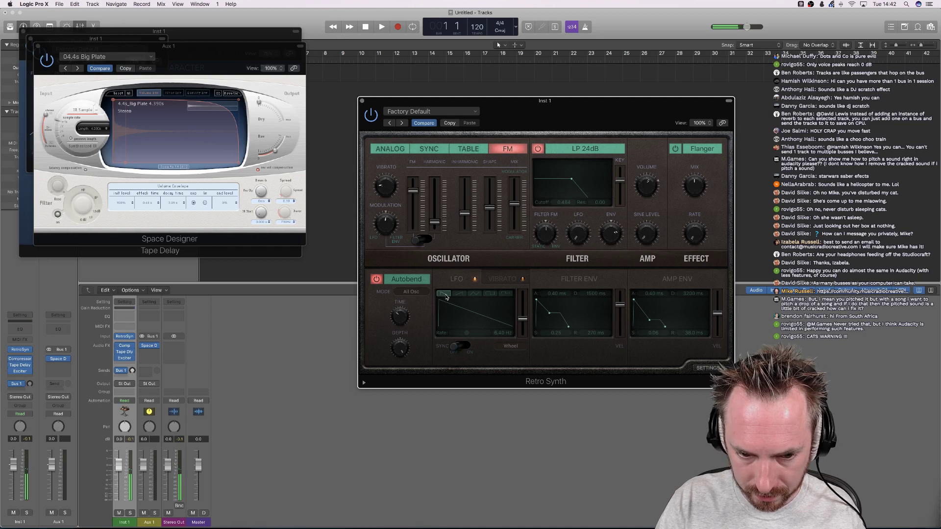
pyautogui.moveTo(383, 215)
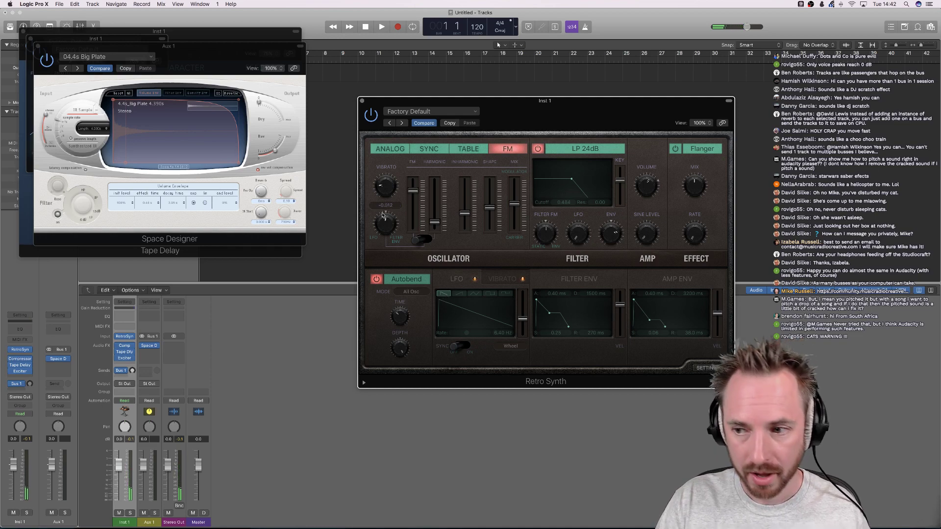
pyautogui.moveTo(435, 201)
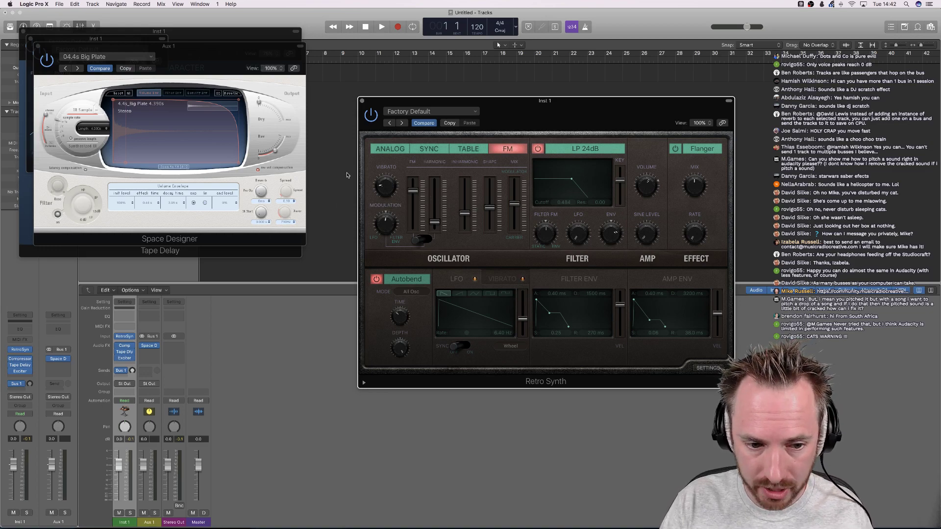
# Switch to Adobe Audition and stop the running recording of the synth lasers
pyautogui.moveTo(311, 513)
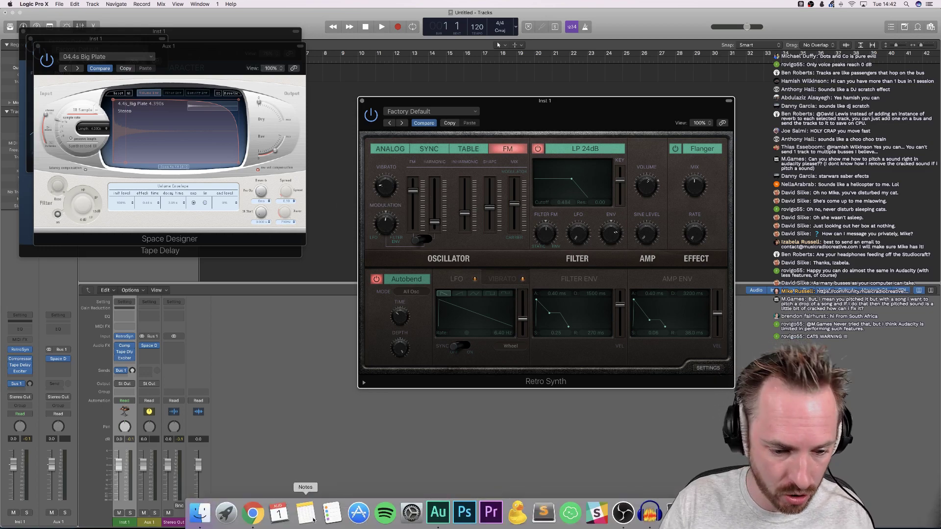
pyautogui.click(432, 506)
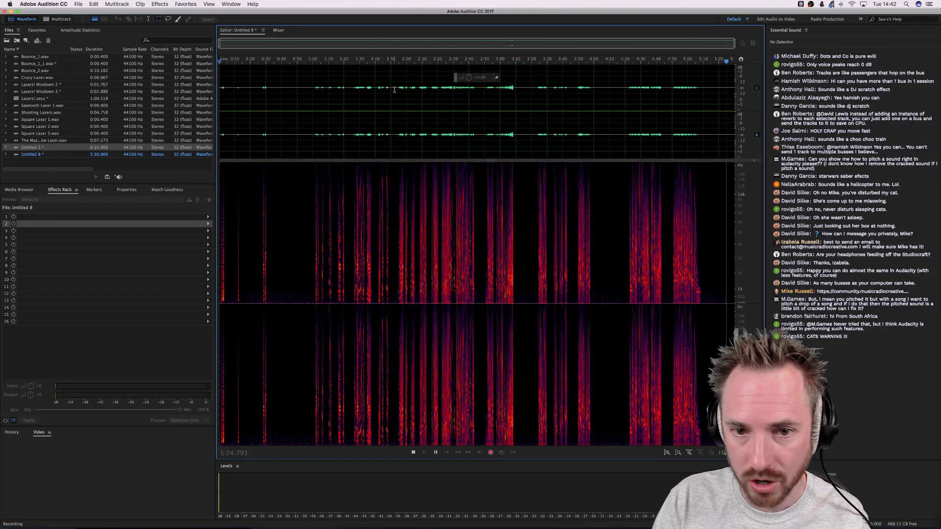
pyautogui.press('space')
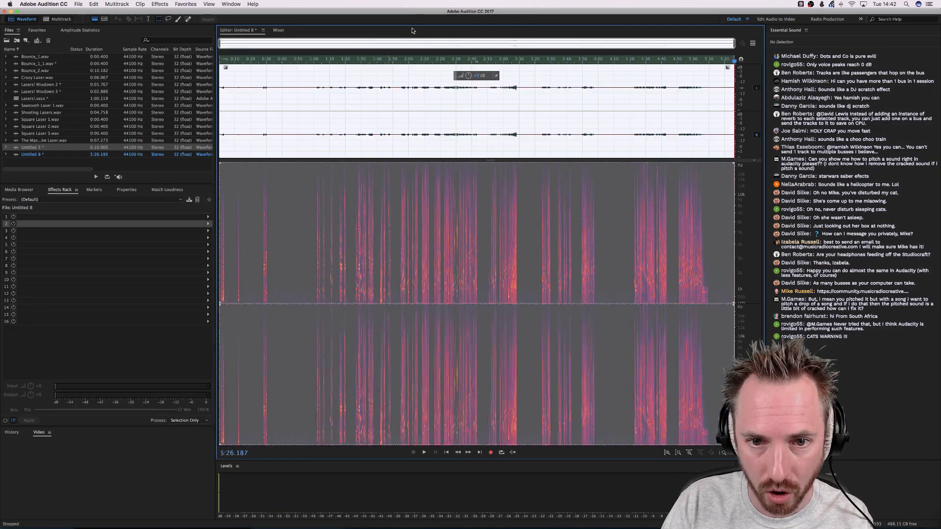
# Normalize the entire synth laser recording and play short excerpts from its last two groups of lasers
pyautogui.click(188, 5)
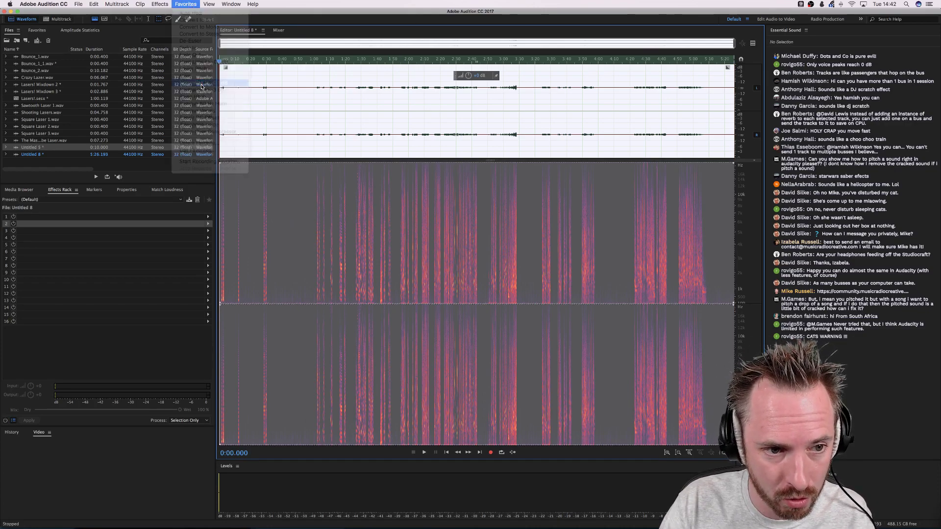
pyautogui.click(201, 84)
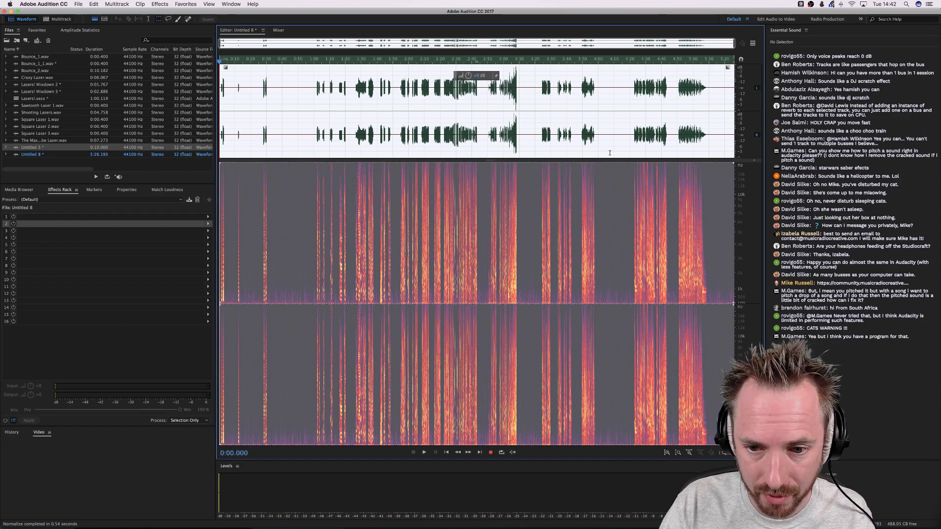
pyautogui.click(636, 135)
pyautogui.press('space')
pyautogui.press('space')
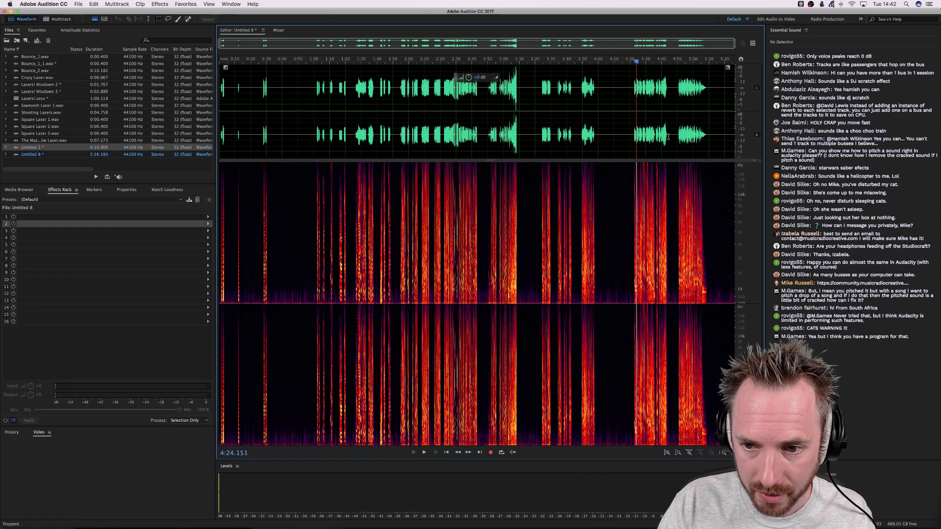
pyautogui.click(681, 136)
pyautogui.press('space')
pyautogui.press('space')
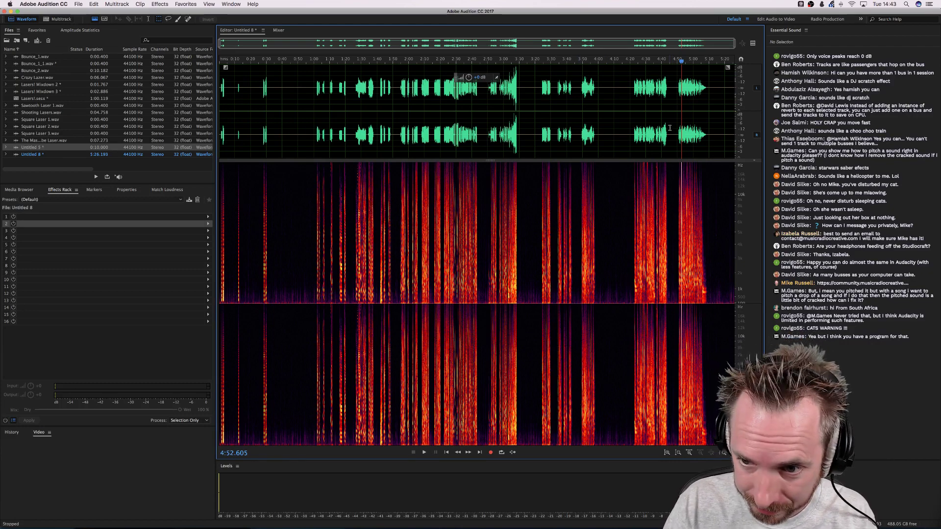
# Copy the final laser burst, starting at 4:50.694, into a new 44100 Hz stereo 32-bit float audio file named Untitled 9
pyautogui.moveTo(678, 123); pyautogui.dragTo(710, 120)
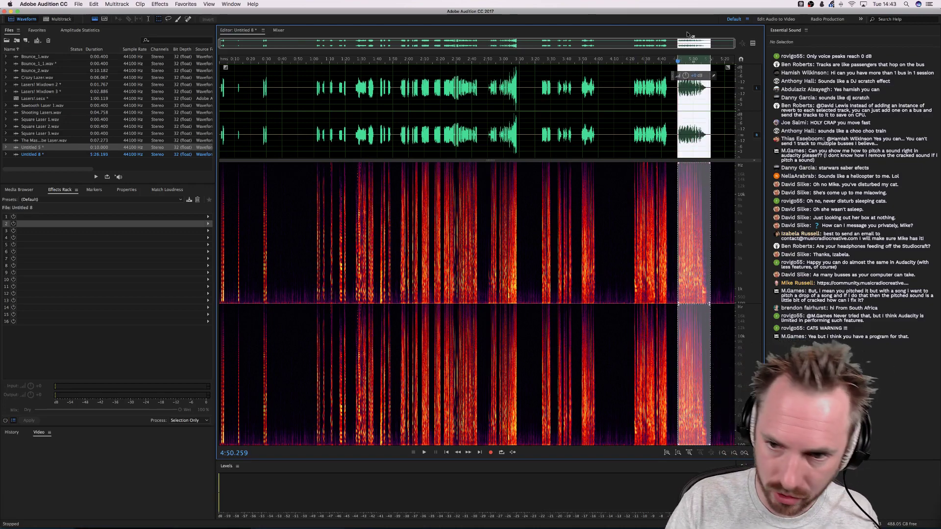
pyautogui.scroll(5, 689, 59)
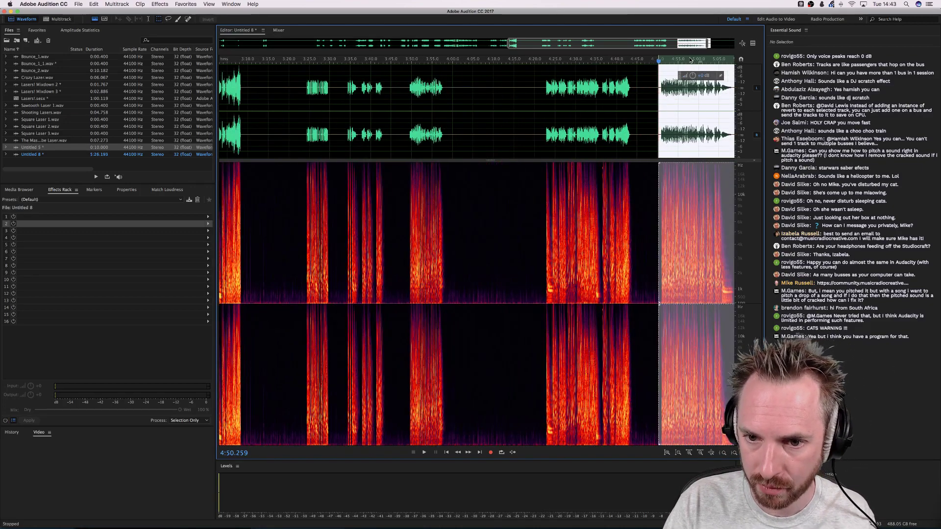
pyautogui.hscroll(3, 676, 72)
pyautogui.click(589, 90)
pyautogui.press('space')
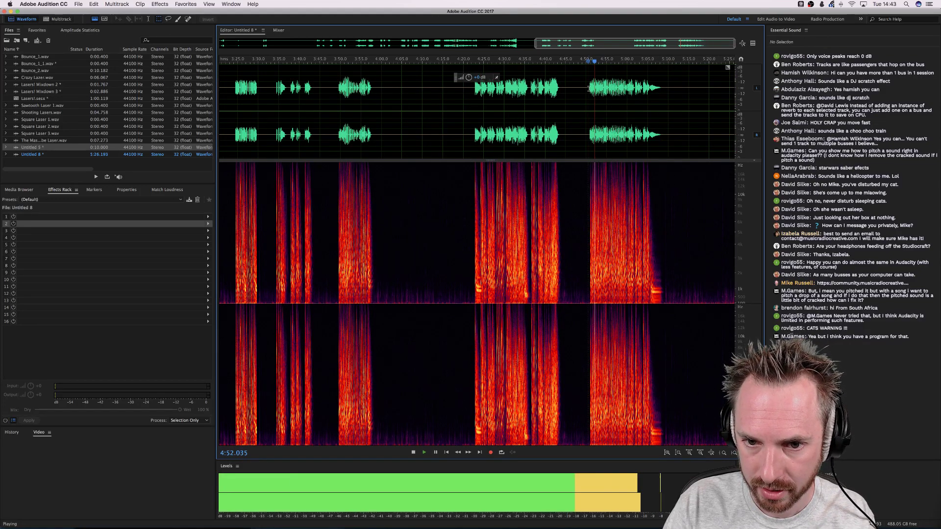
pyautogui.press('space')
pyautogui.moveTo(589, 90); pyautogui.dragTo(665, 91)
pyautogui.press('super+c')
pyautogui.press('super+shift+n')
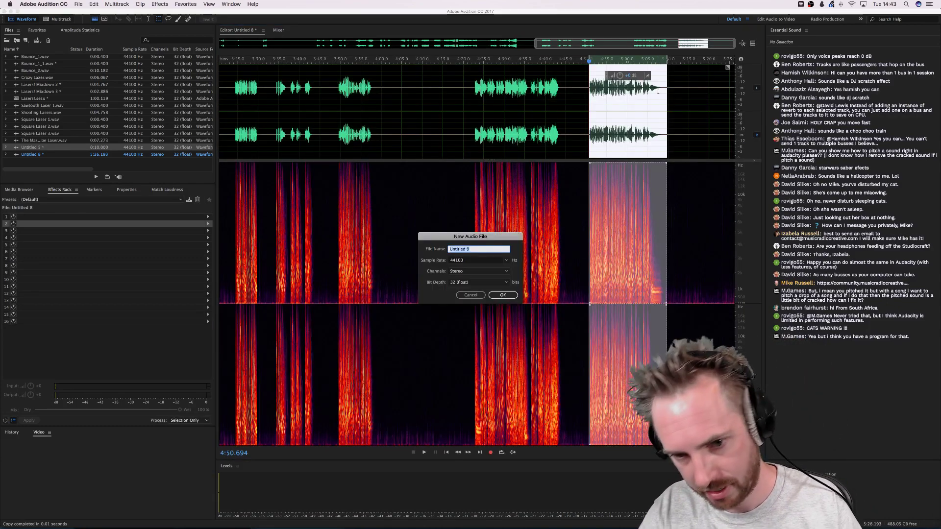
pyautogui.press('Return')
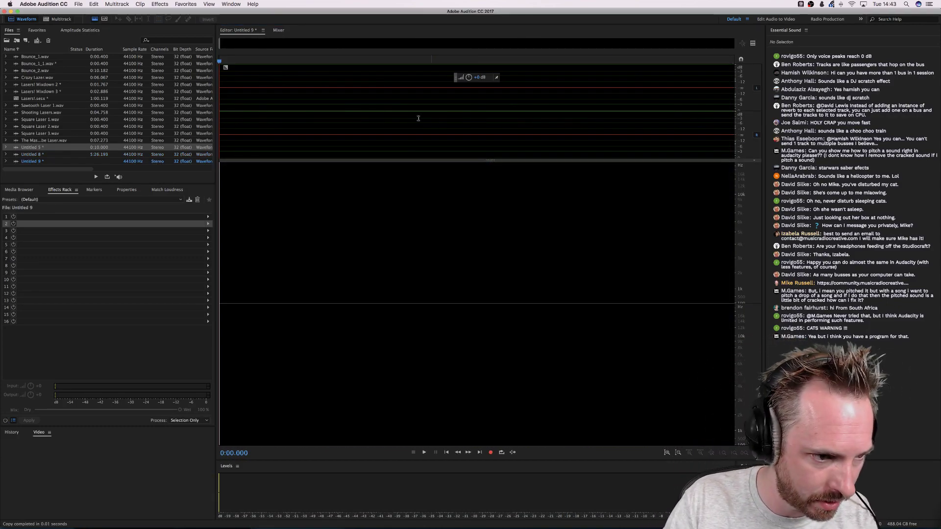
pyautogui.press('super+v')
# Return to Untitled 8, sample some earlier lasers, and copy the burst from about 1:26 to 1:33
pyautogui.doubleClick(157, 154)
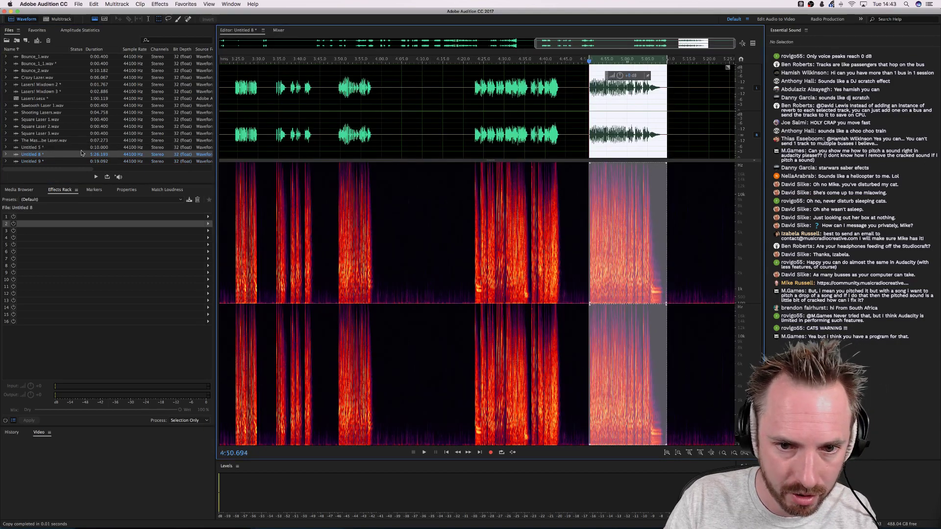
pyautogui.click(338, 137)
pyautogui.press('space')
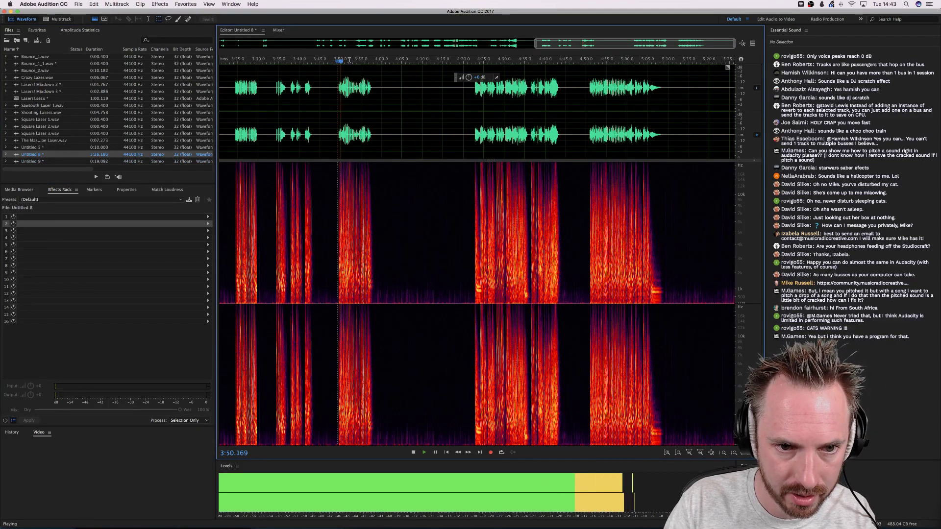
pyautogui.press('space')
pyautogui.scroll(-5, 349, 61)
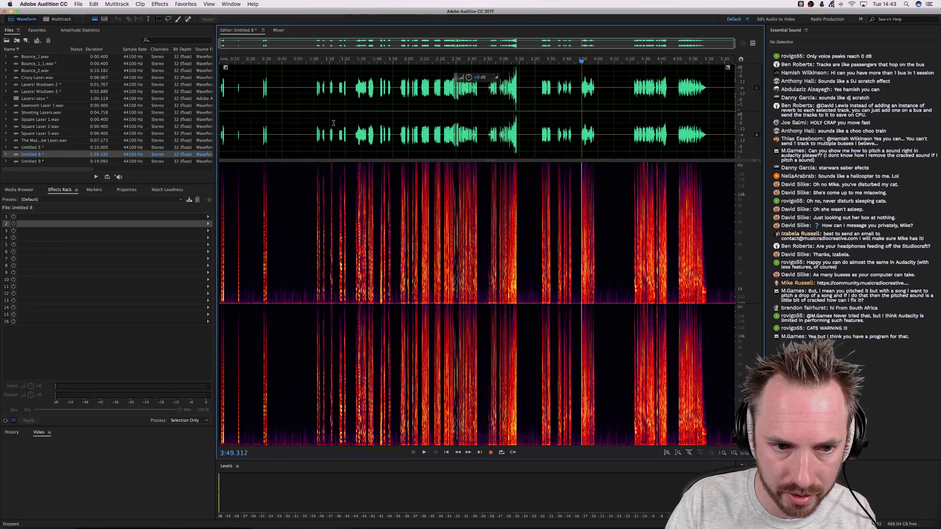
pyautogui.click(360, 61)
pyautogui.press('space')
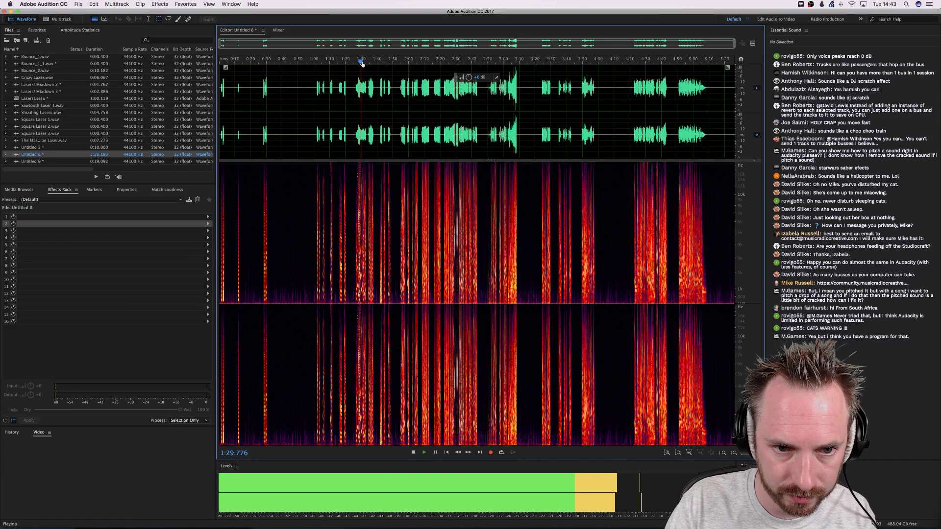
pyautogui.scroll(10, 362, 63)
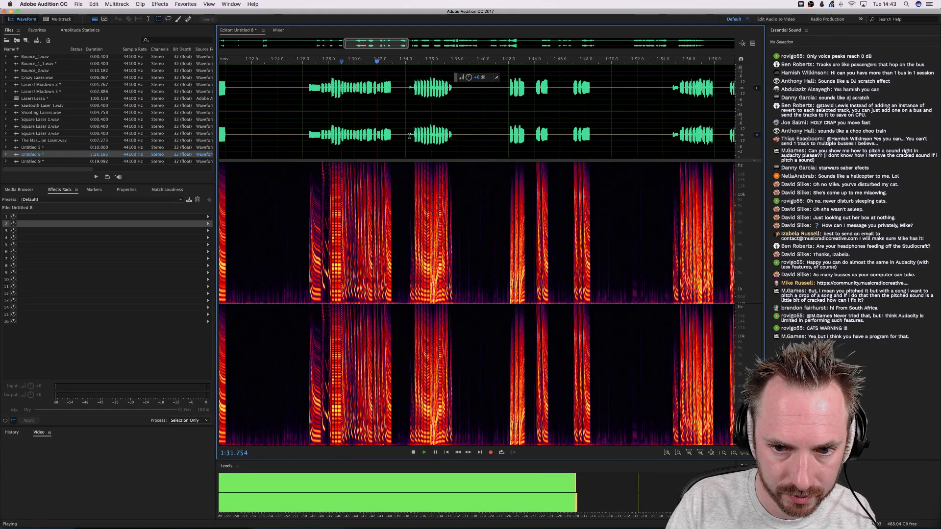
pyautogui.moveTo(392, 135); pyautogui.dragTo(310, 133)
pyautogui.press('super+c')
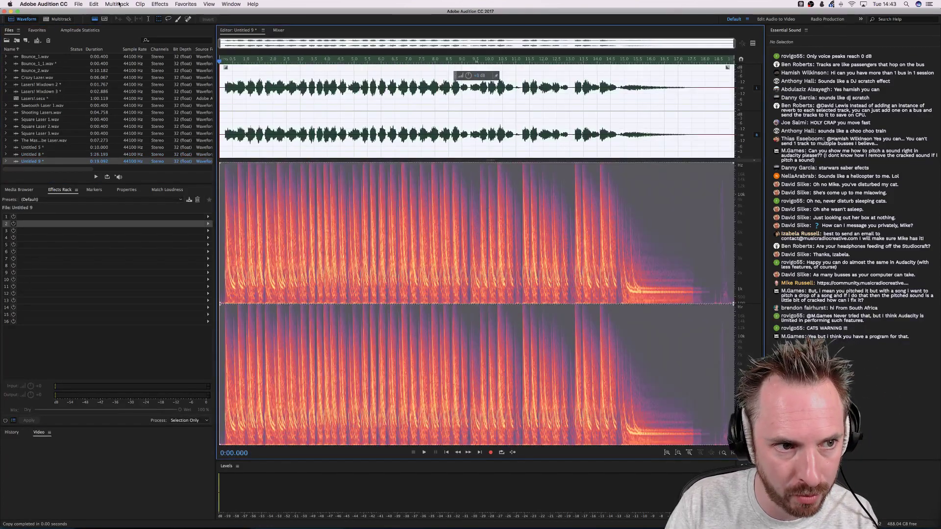
# Mix Paste the copied burst over Untitled 9 as Modulate, with copied and existing audio at 107% and crossfade enabled
pyautogui.click(162, 5)
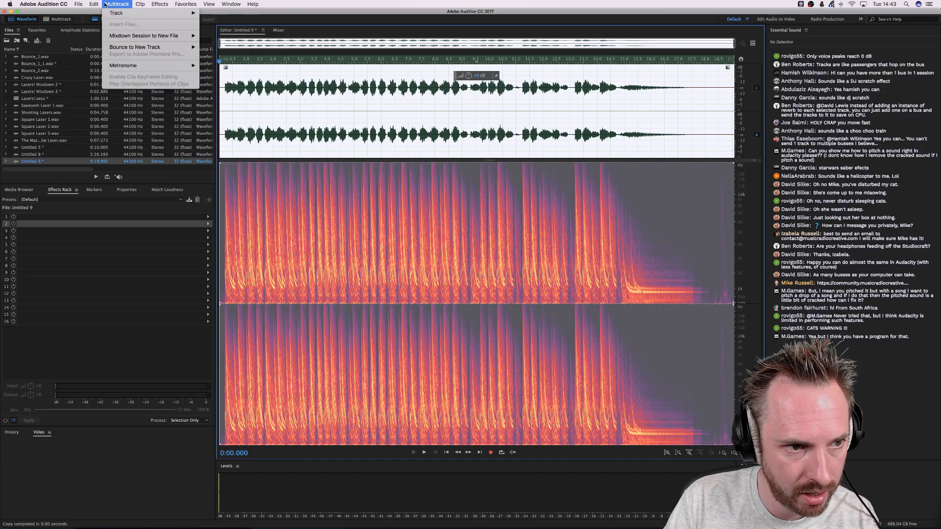
pyautogui.moveTo(93, 4)
pyautogui.click(112, 103)
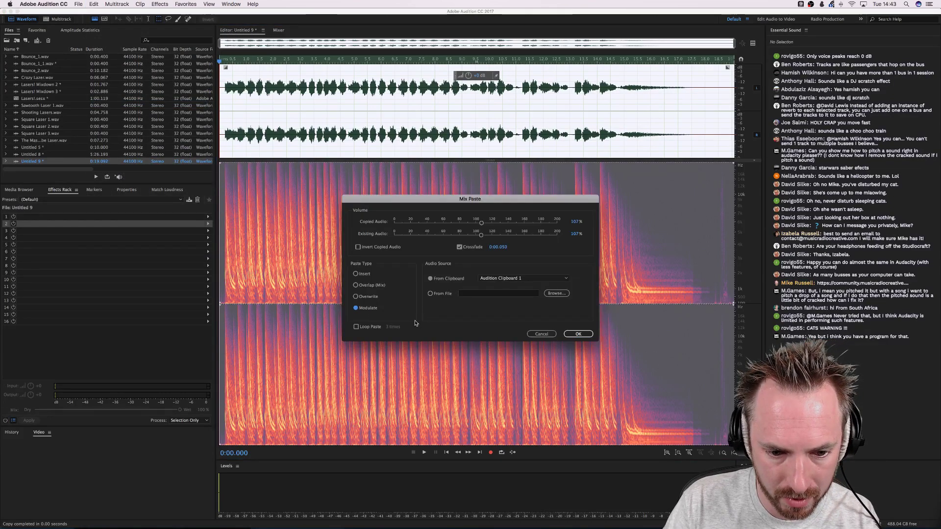
pyautogui.click(577, 333)
pyautogui.press('space')
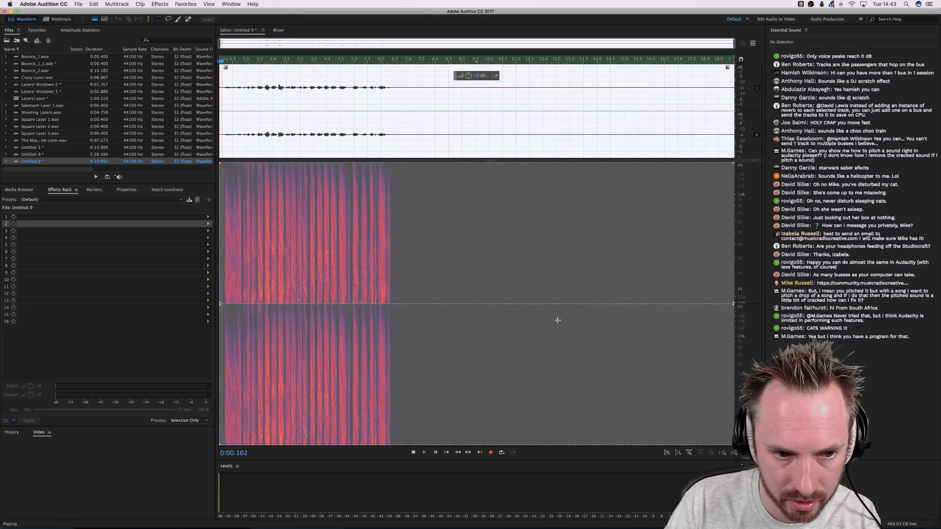
# Normalize the modulated audio in Untitled 9 and listen to the result
pyautogui.press('super+Tab')
pyautogui.press('super+Tab')
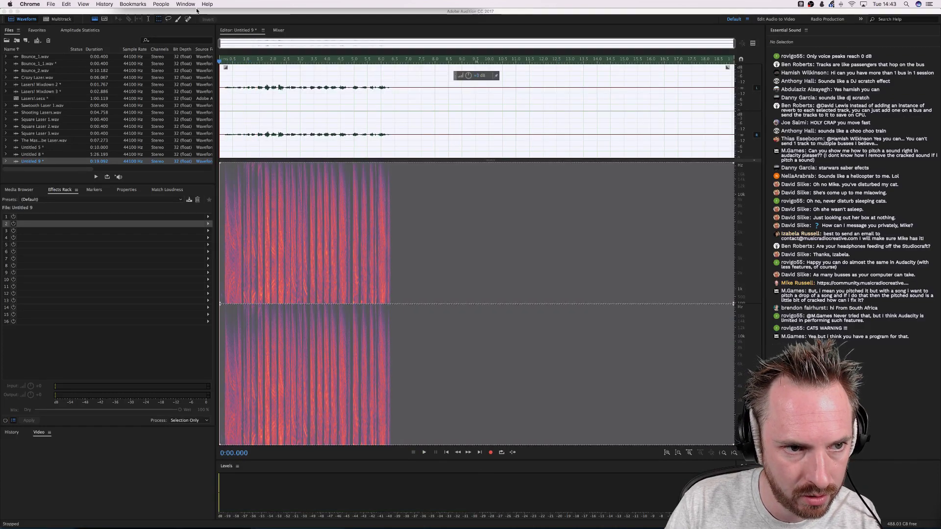
pyautogui.click(186, 4)
pyautogui.click(203, 82)
pyautogui.press('space')
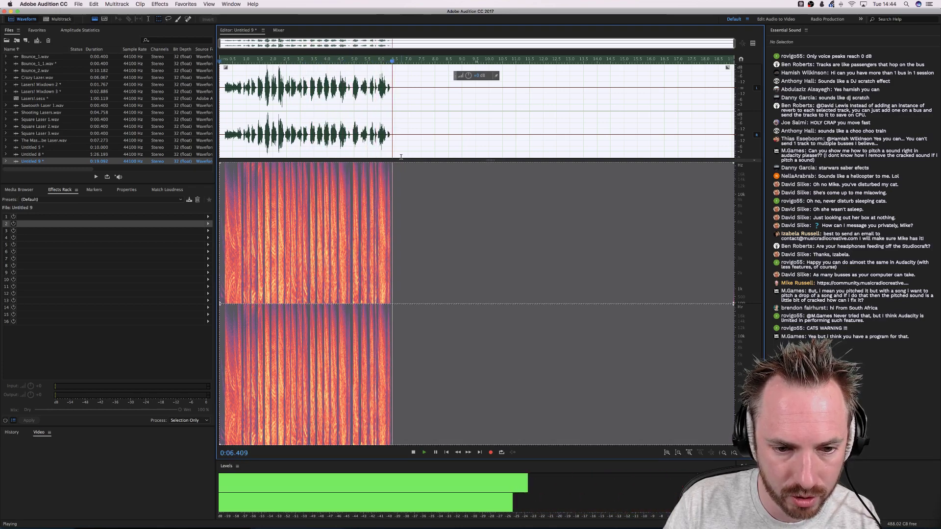
pyautogui.press('space')
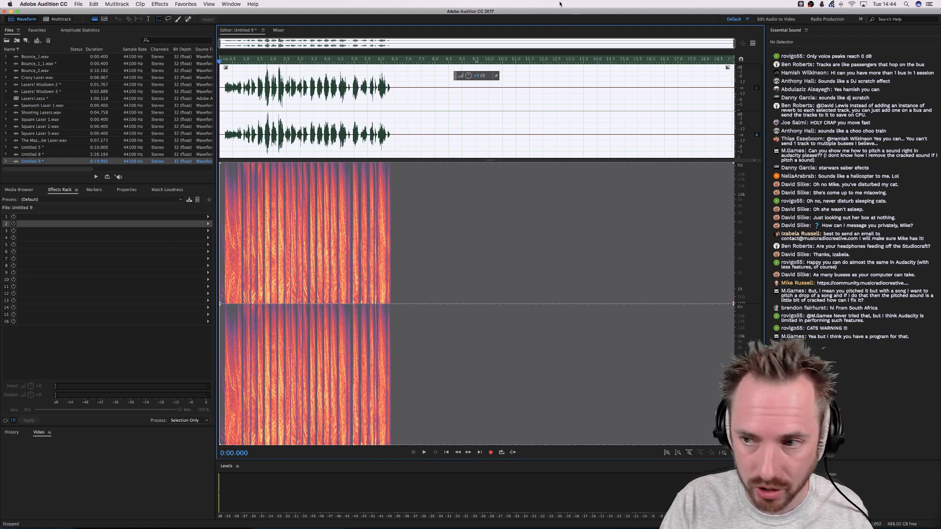
# Switch to Audacity and examine the Change Pitch effect's settings without applying them
pyautogui.moveTo(622, 525)
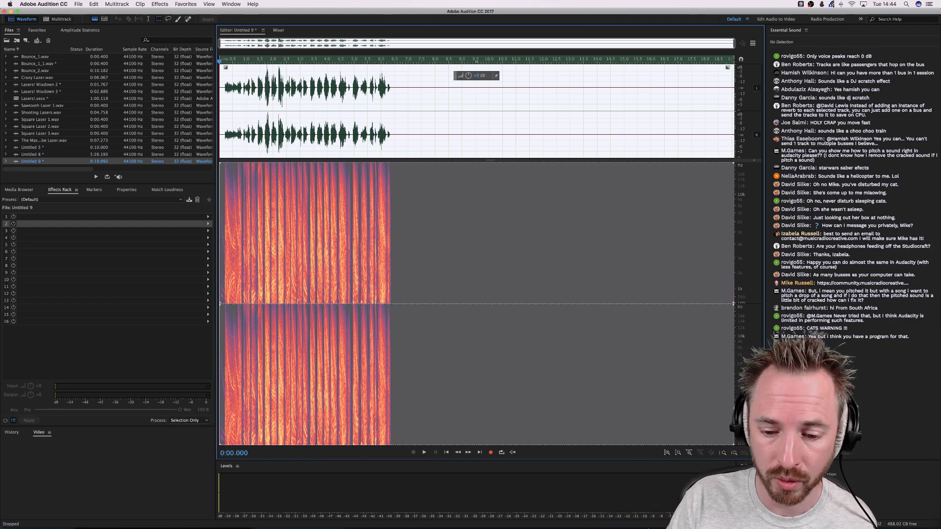
pyautogui.click(649, 514)
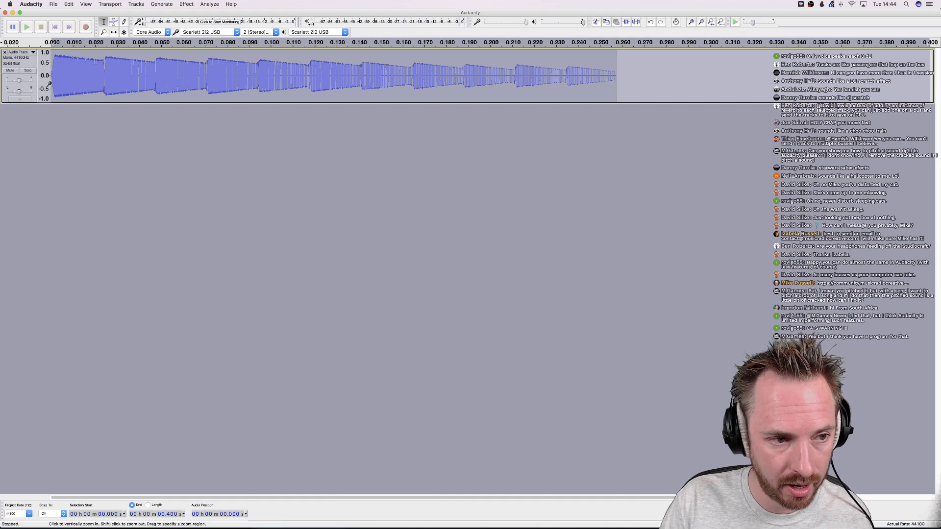
pyautogui.click(186, 4)
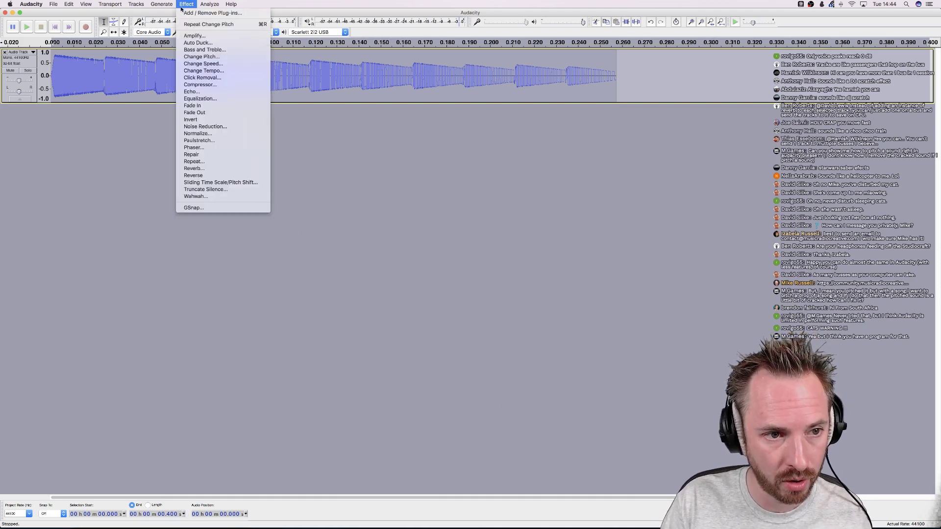
pyautogui.click(198, 57)
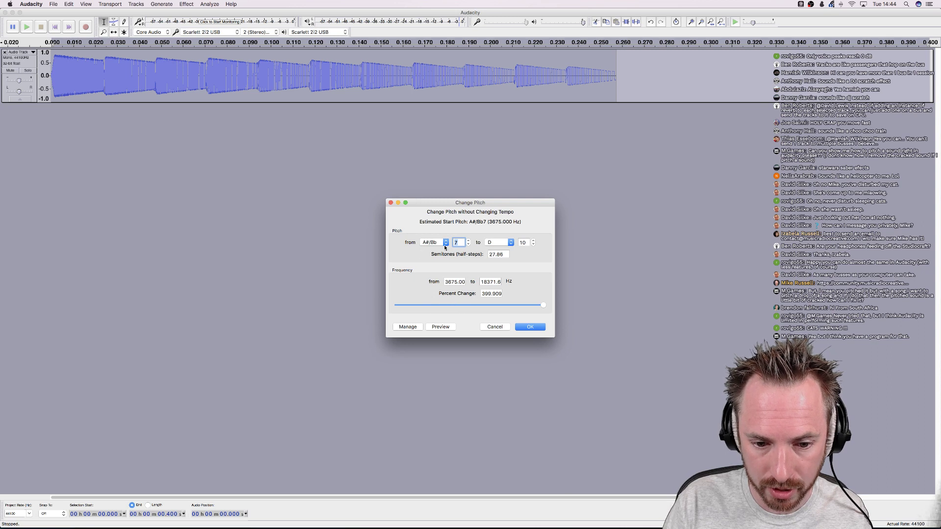
pyautogui.click(492, 328)
# Try a Change Tempo setting of 121.440 percent for the Audacity clip, then cancel the effect
pyautogui.click(186, 4)
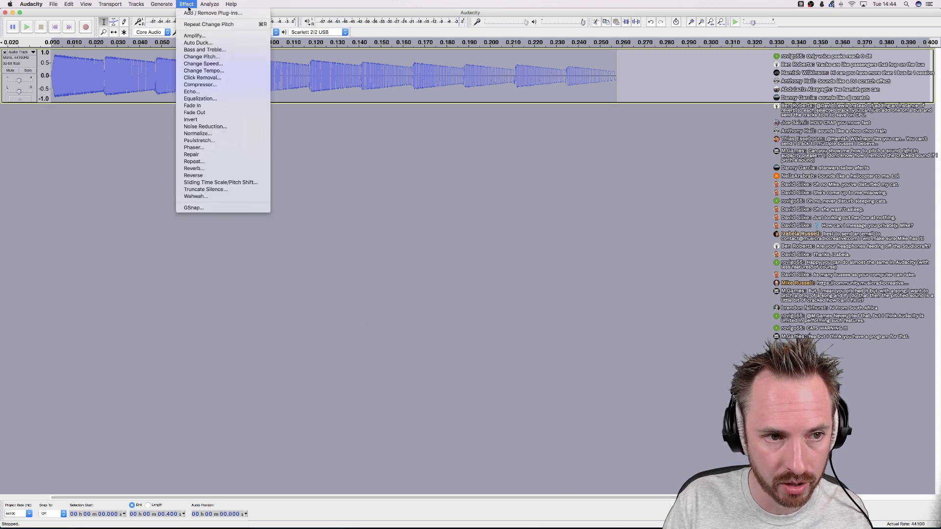
pyautogui.click(202, 70)
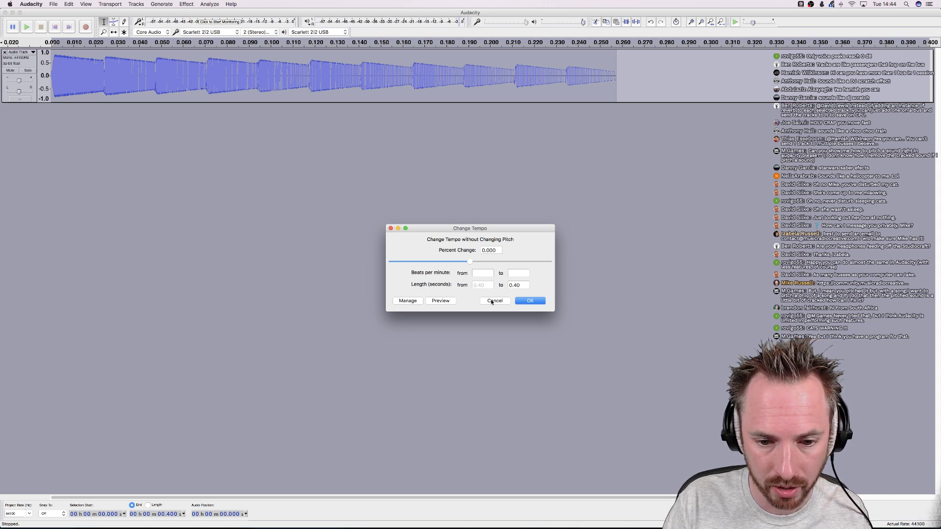
pyautogui.moveTo(470, 261); pyautogui.dragTo(501, 262)
pyautogui.click(519, 286)
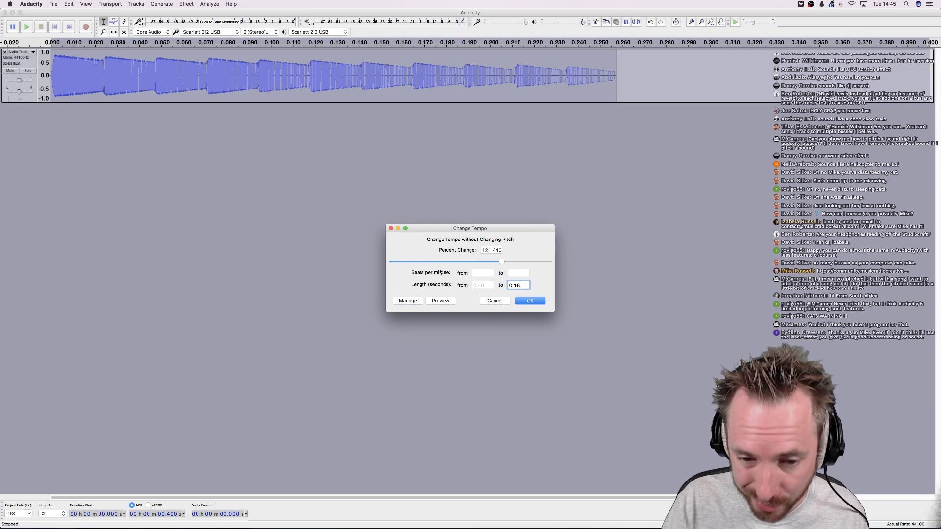
pyautogui.click(495, 302)
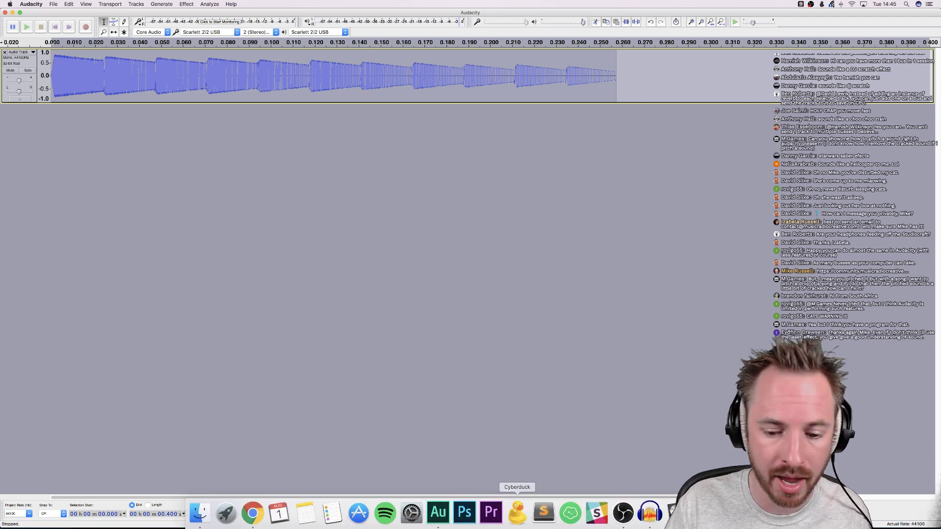
# Switch back to Adobe Audition and examine Stretch and Pitch's algorithm choices, keeping iZotope Radius and closing without applying
pyautogui.click(437, 511)
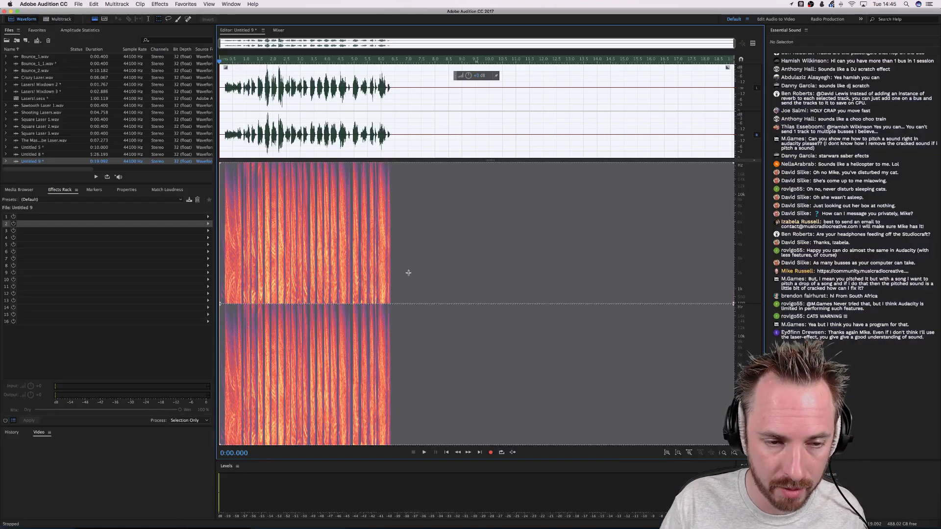
pyautogui.click(160, 4)
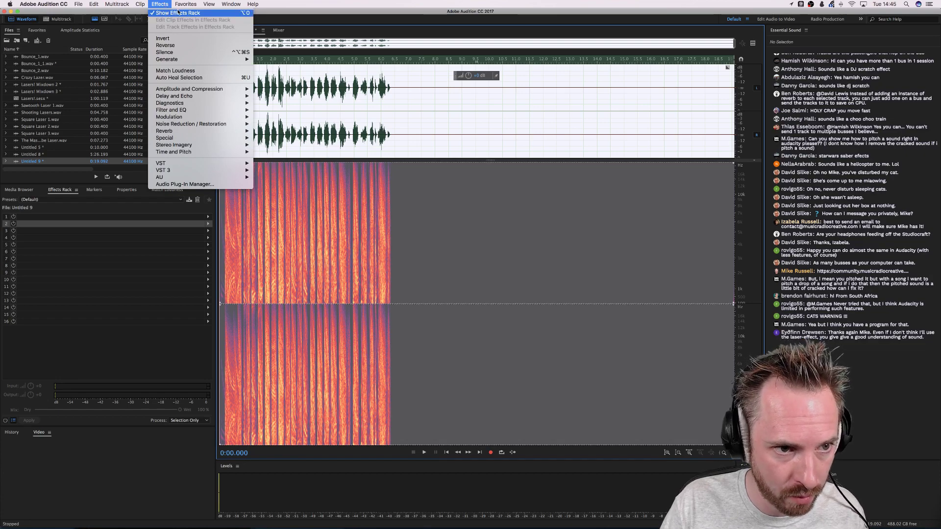
pyautogui.moveTo(201, 154)
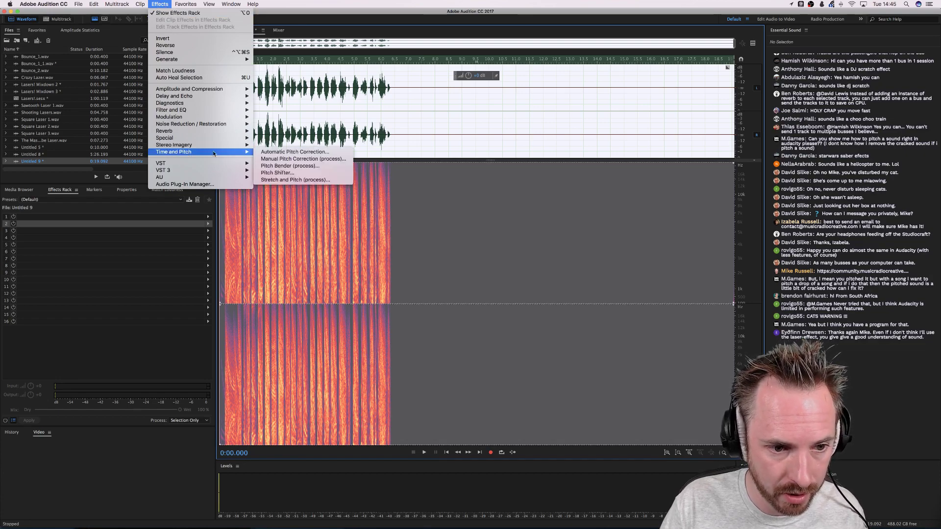
pyautogui.click(292, 180)
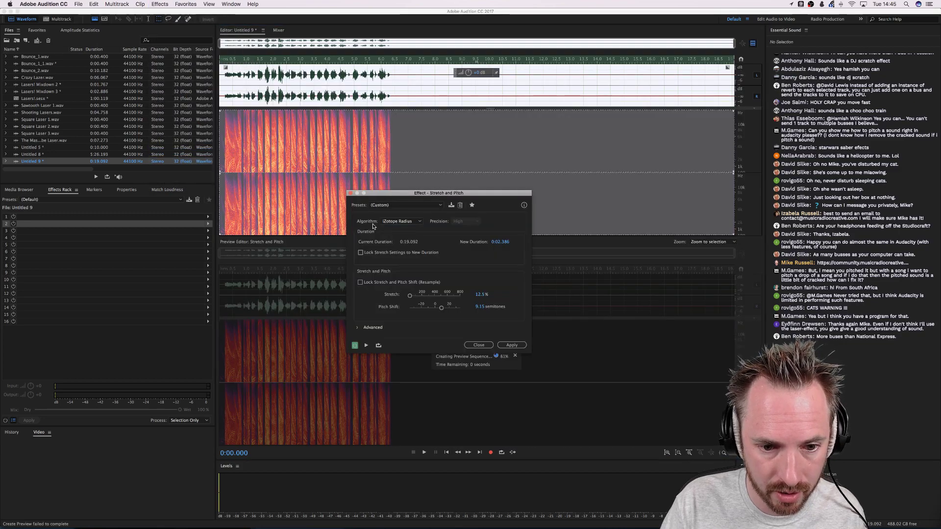
pyautogui.click(410, 223)
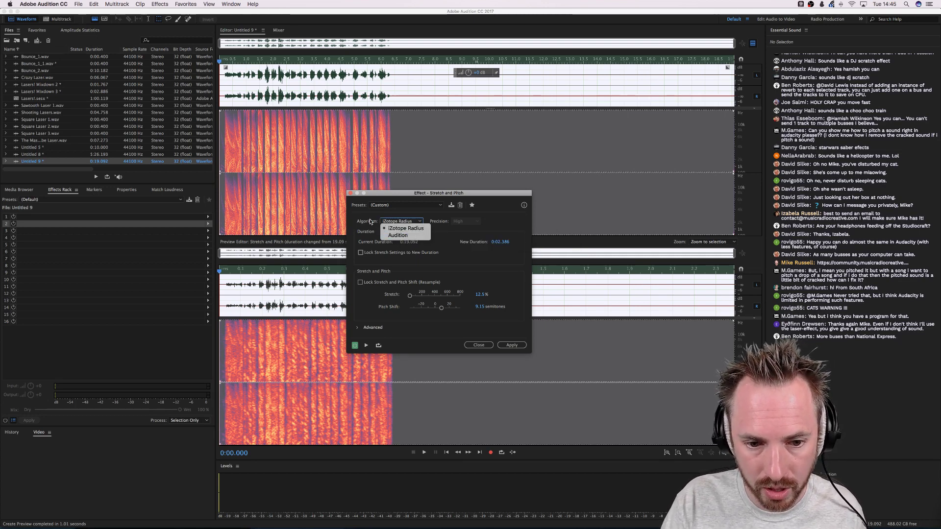
pyautogui.click(403, 228)
pyautogui.click(488, 346)
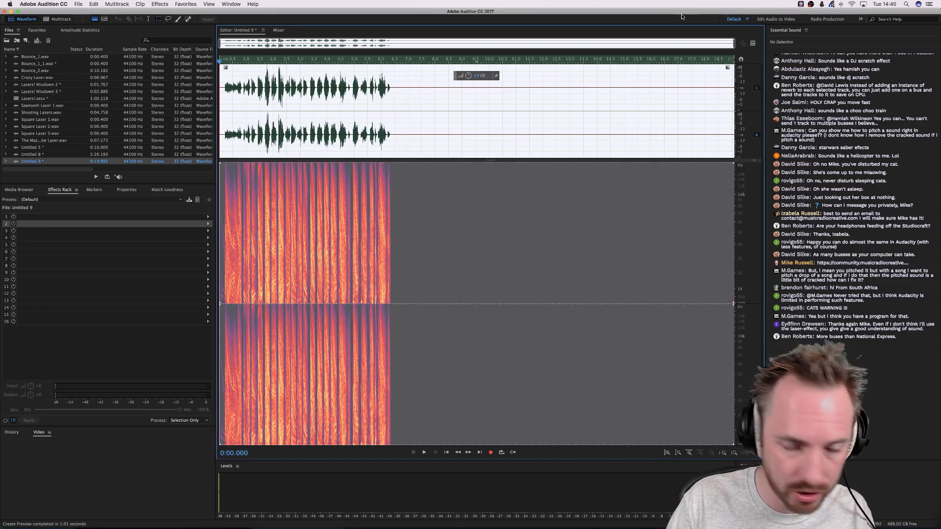
# Bring the Aphrodite 30s with Logo – MASTER.wav file from Finder into Adobe Audition and listen to its opening
pyautogui.press('super+Tab')
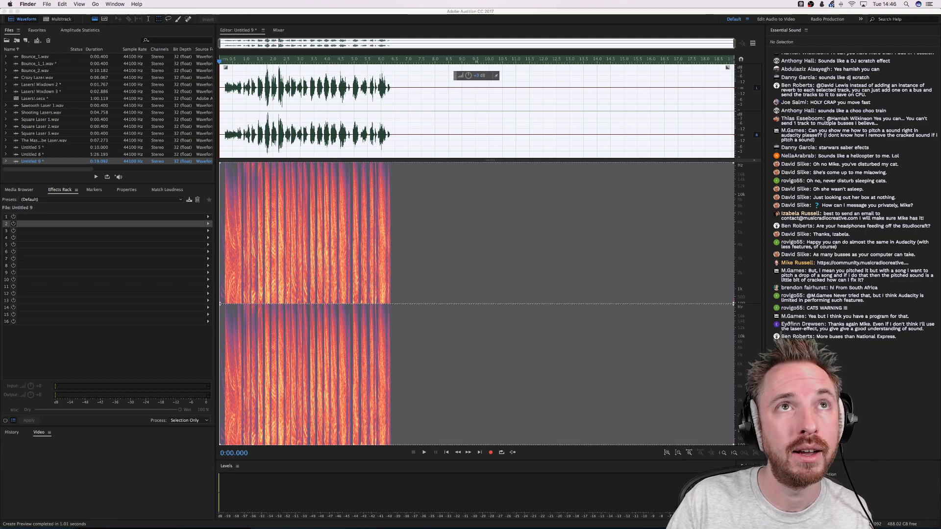
pyautogui.moveTo(387, 13); pyautogui.dragTo(371, 125)
pyautogui.press('space')
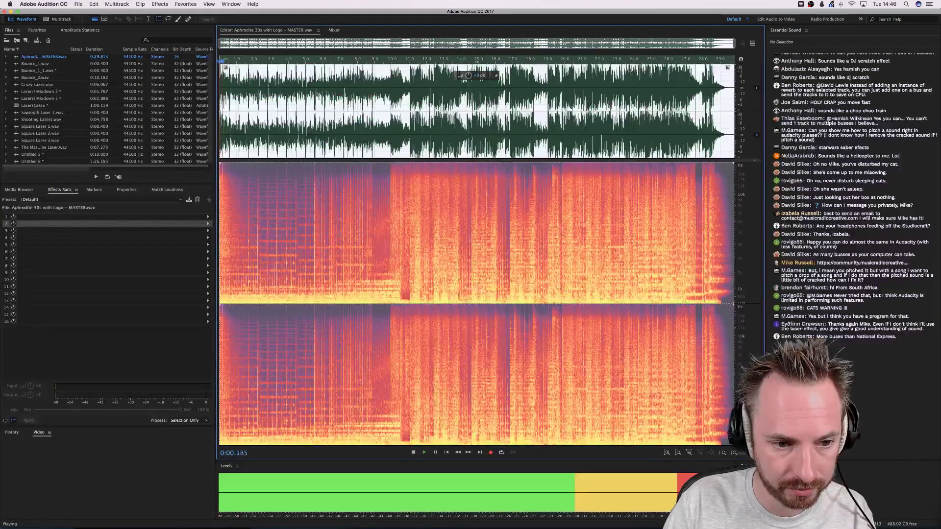
pyautogui.press('space')
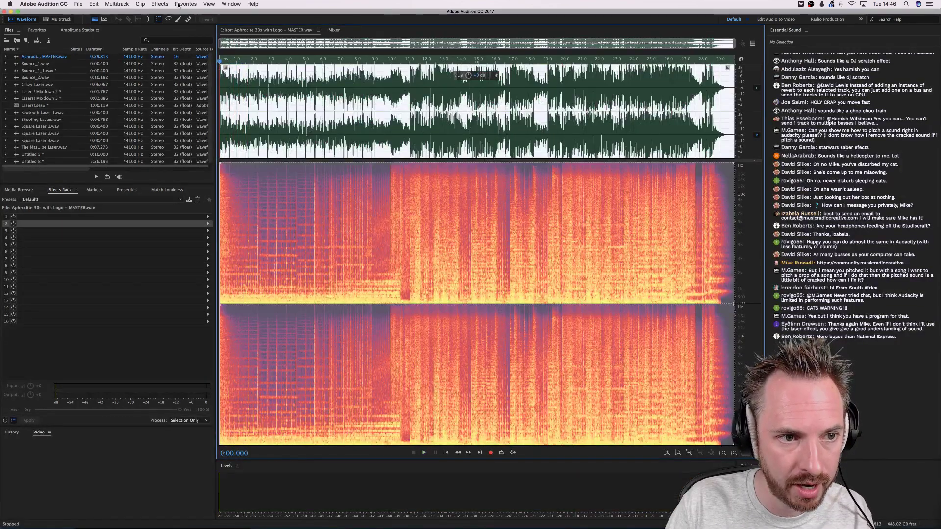
# Open Stretch and Pitch for the Aphrodite clip, set the new duration to 20 seconds, and preview the sound
pyautogui.click(186, 3)
pyautogui.moveTo(160, 4)
pyautogui.moveTo(180, 148)
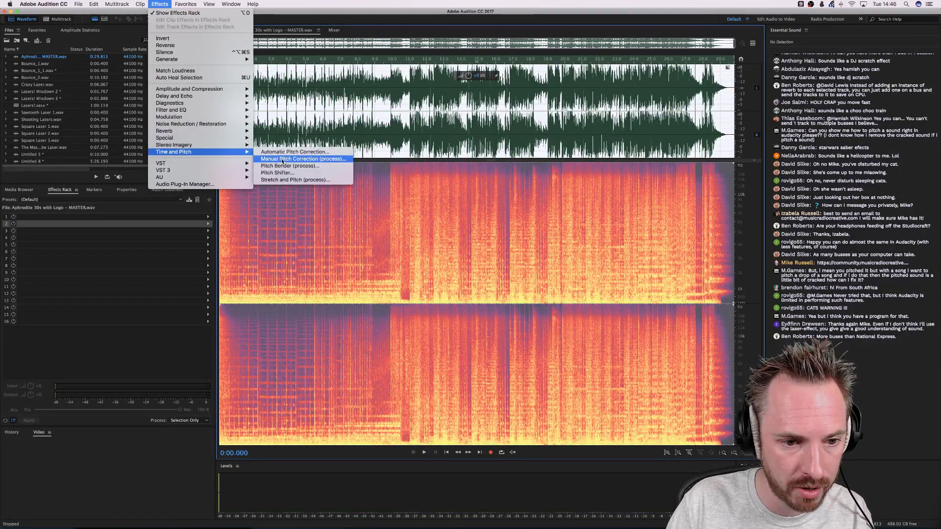
pyautogui.click(287, 181)
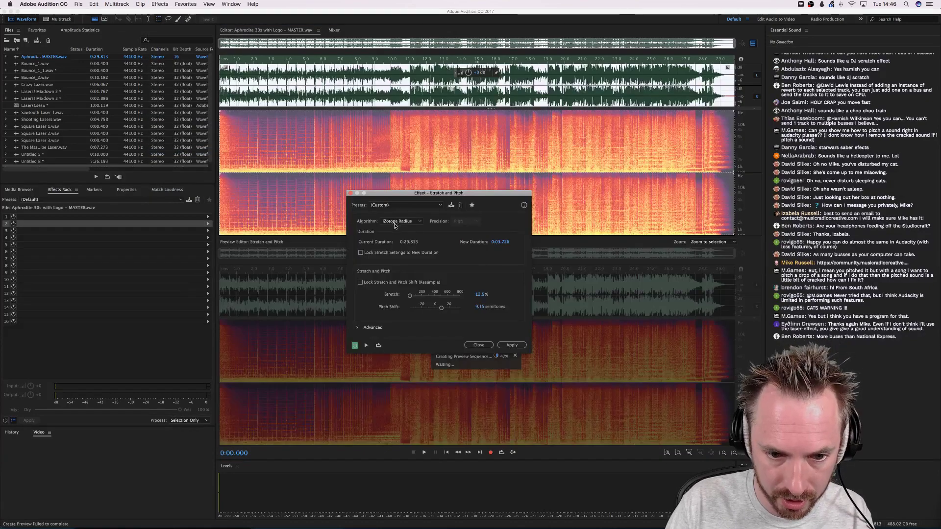
pyautogui.click(499, 242)
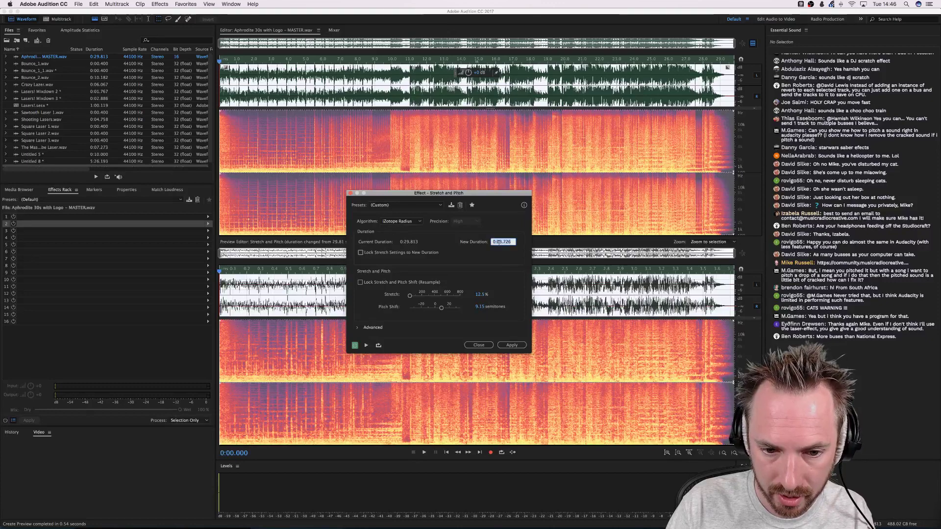
pyautogui.write('20')
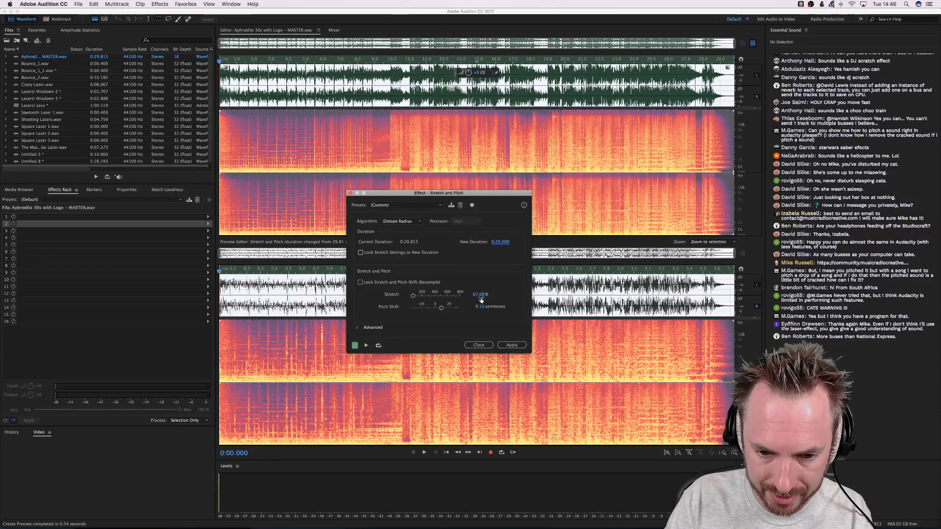
pyautogui.click(366, 346)
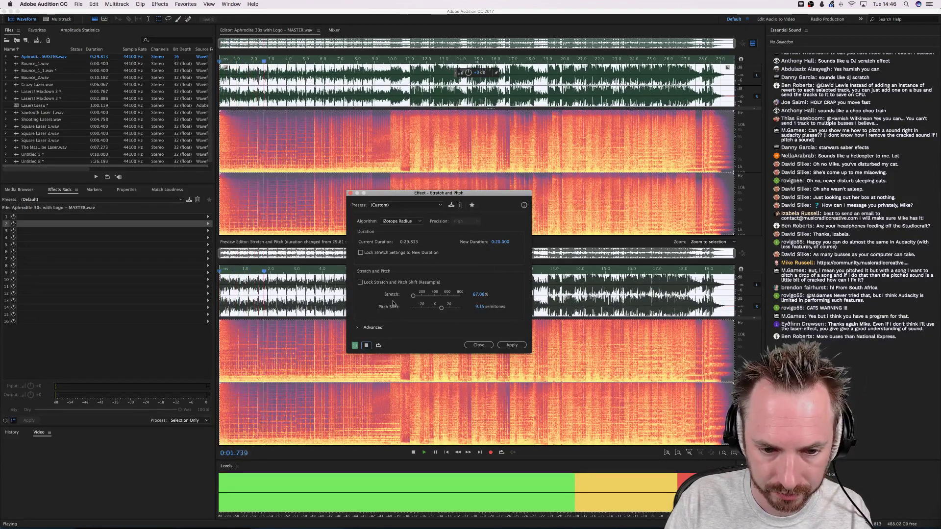
pyautogui.click(366, 345)
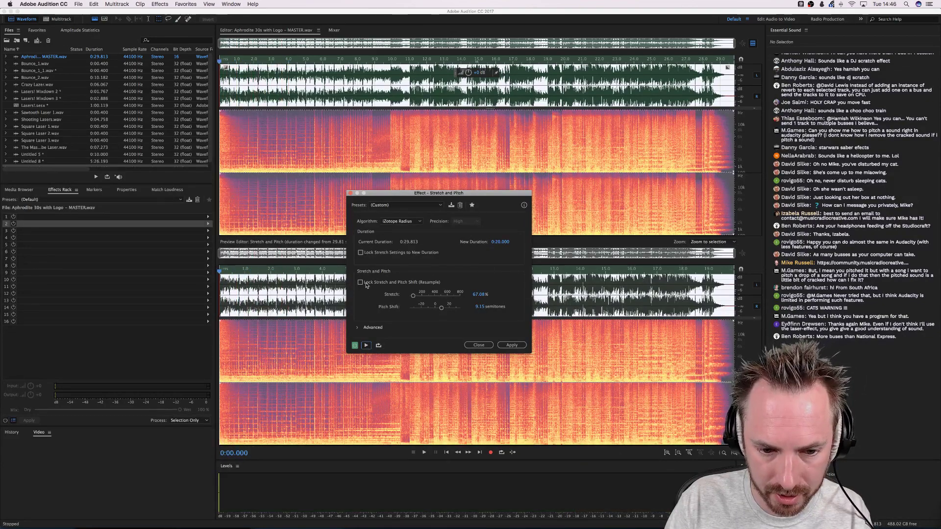
# Preview with stretch and pitch shift locked together, trying a pitch shift of 0 semitones and a stretch of about 87.34 percent
pyautogui.click(377, 345)
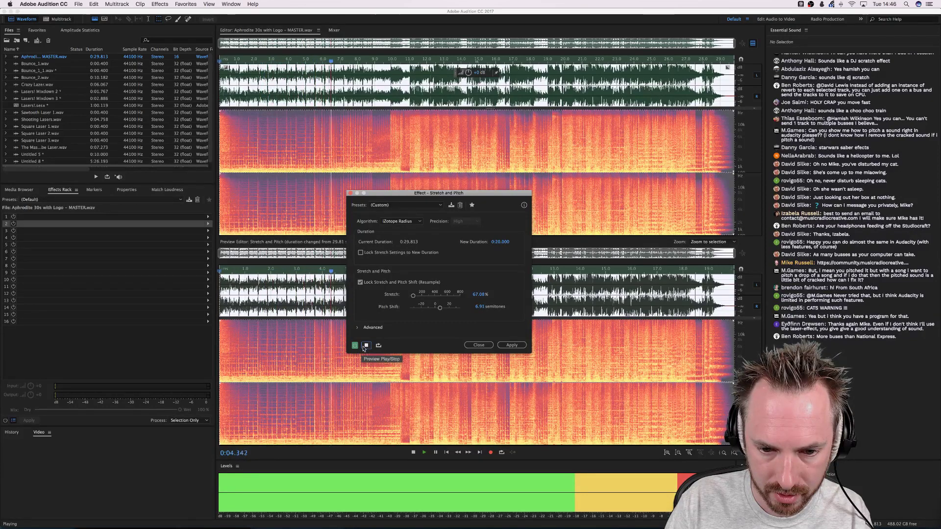
pyautogui.click(365, 345)
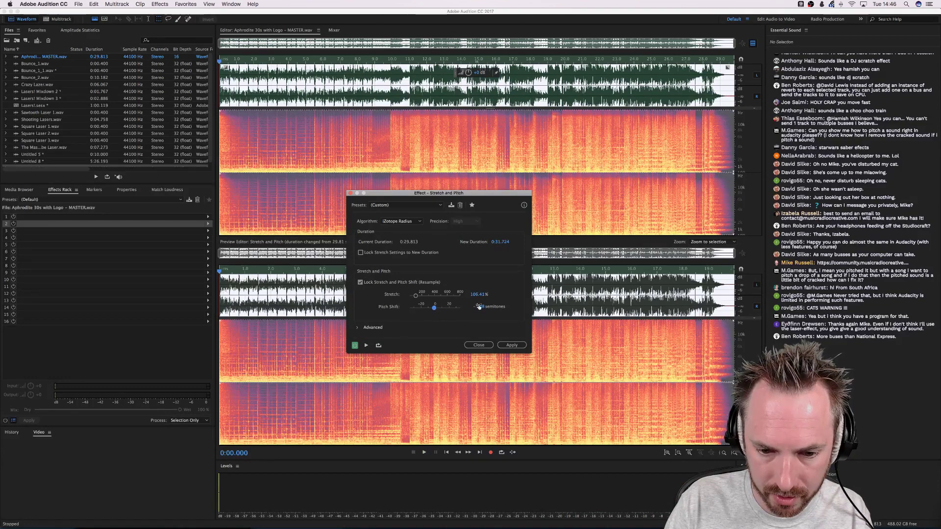
pyautogui.write('0')
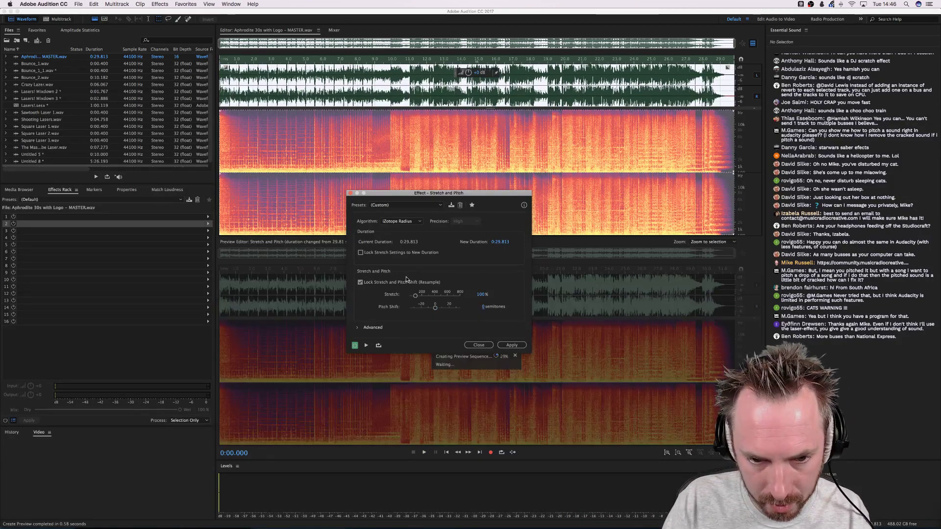
pyautogui.press('space')
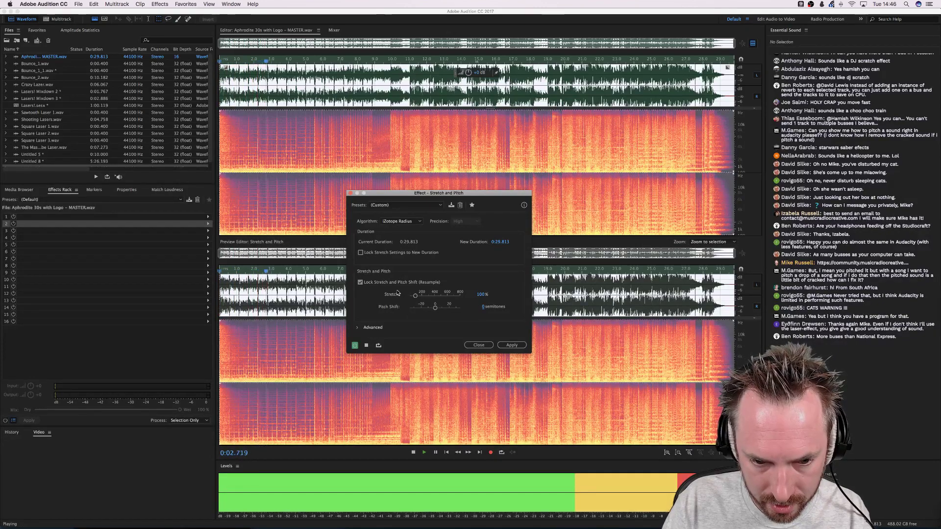
pyautogui.moveTo(413, 295); pyautogui.dragTo(429, 299)
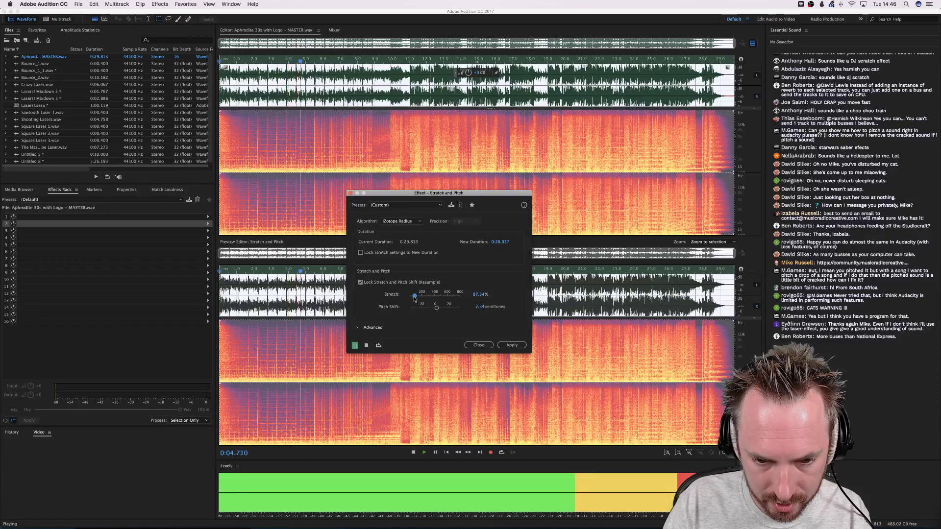
# Unlock stretch from pitch shift and set the pitch shift to 0 semitones
pyautogui.click(385, 284)
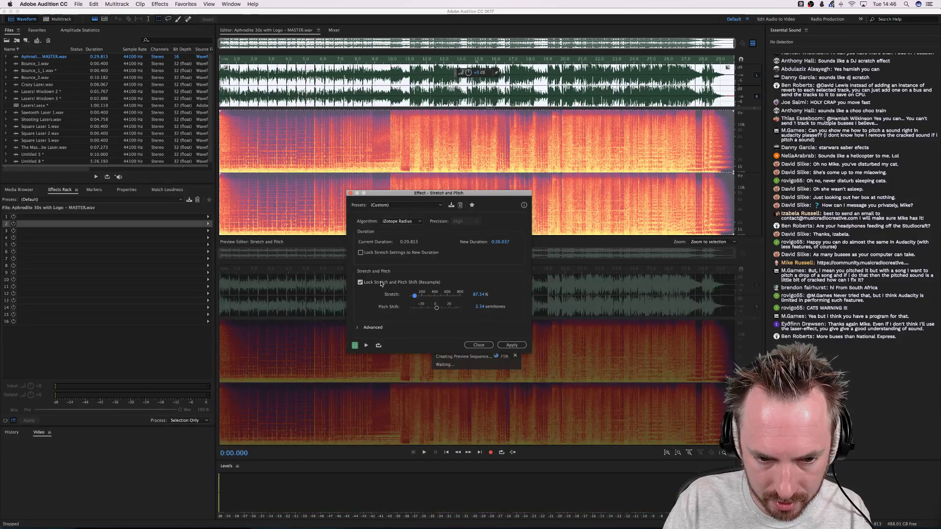
pyautogui.moveTo(435, 308); pyautogui.dragTo(434, 310)
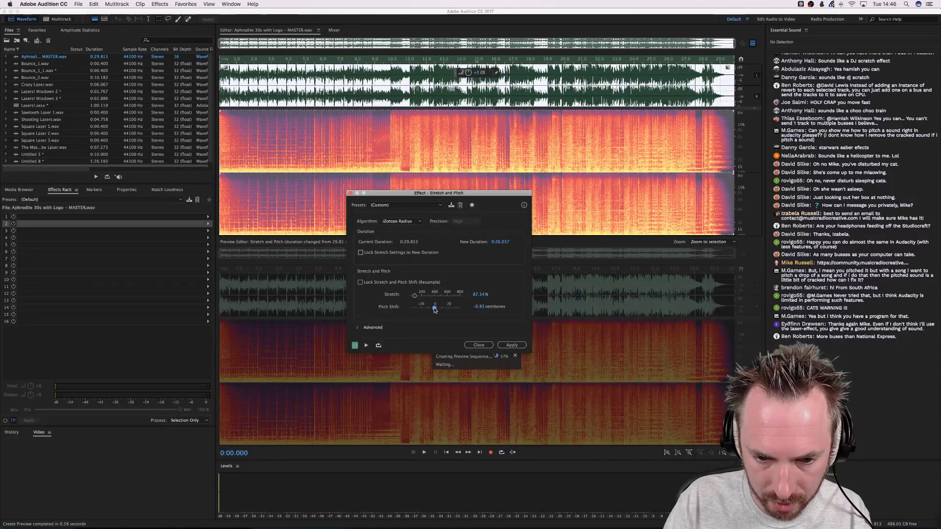
pyautogui.click(479, 307)
pyautogui.write('0')
pyautogui.press('Return')
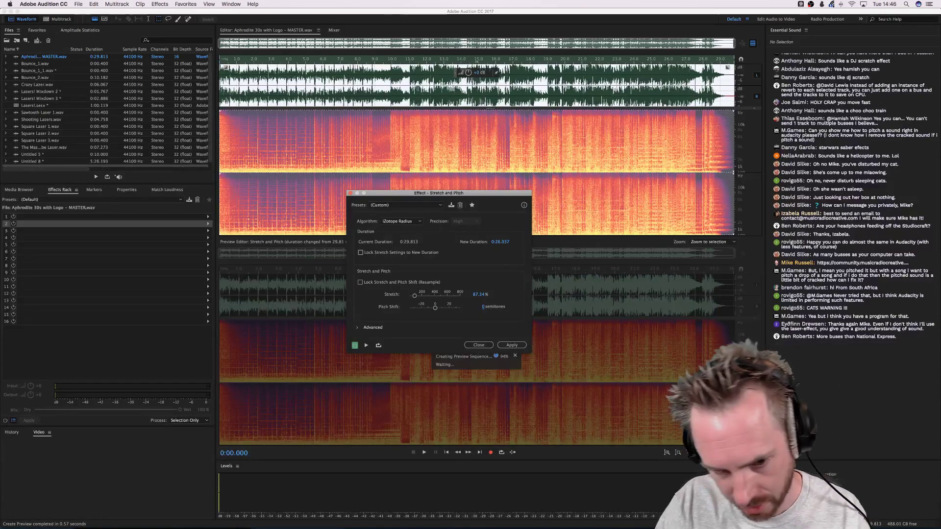
# Set the stretch to 68 percent and preview the clip with the iZotope Radius algorithm
pyautogui.click(476, 296)
pyautogui.write('68')
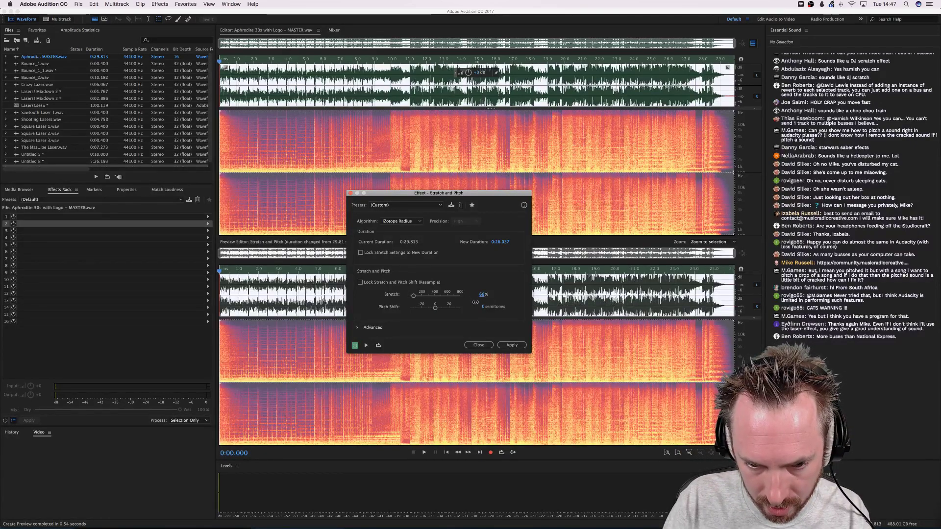
pyautogui.click(366, 346)
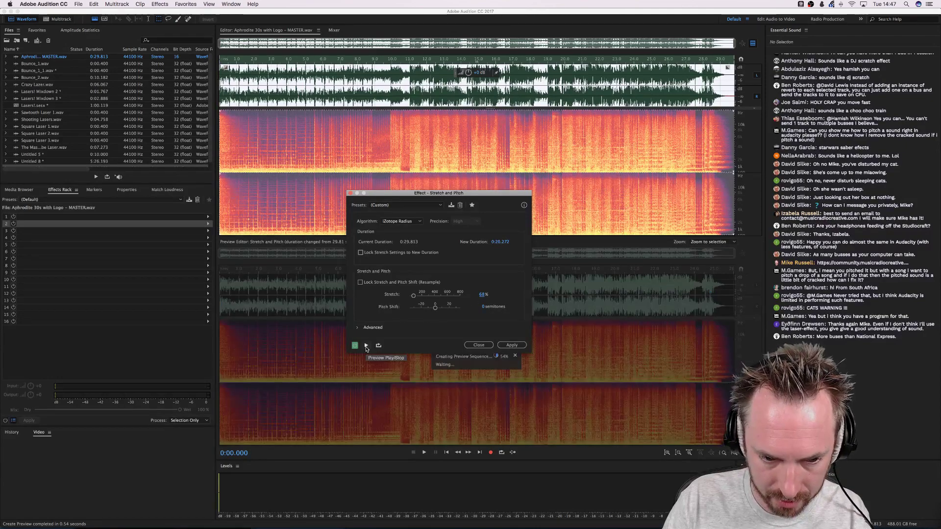
pyautogui.click(366, 346)
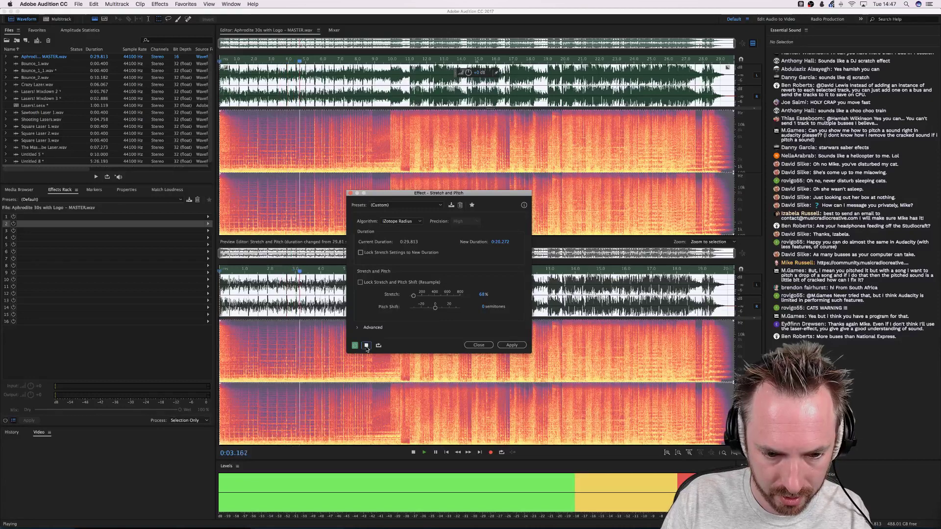
pyautogui.click(367, 346)
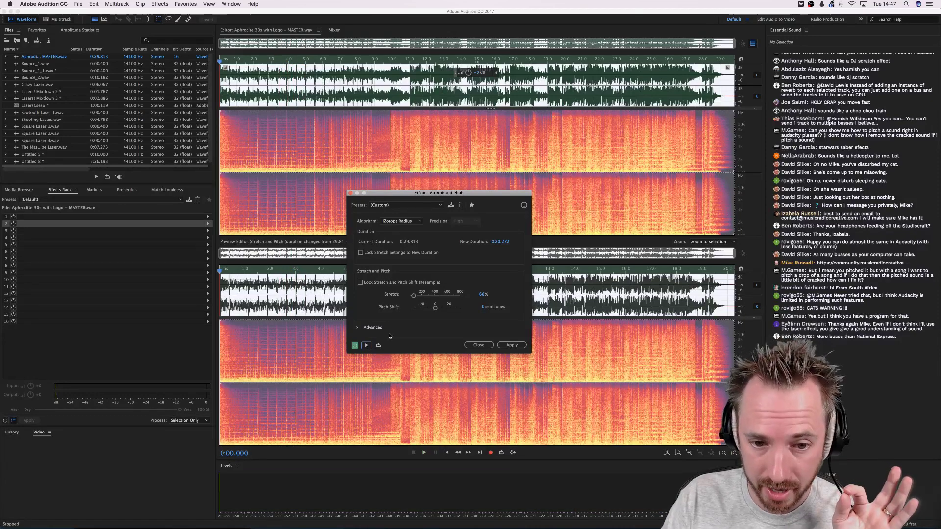
# Change the stretch algorithm to Audition and preview the clip at High precision
pyautogui.click(399, 222)
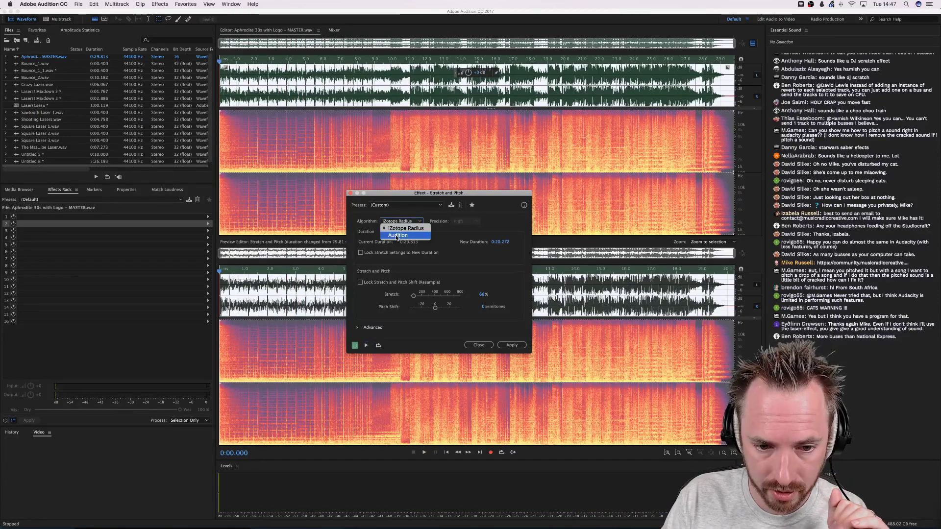
pyautogui.click(397, 236)
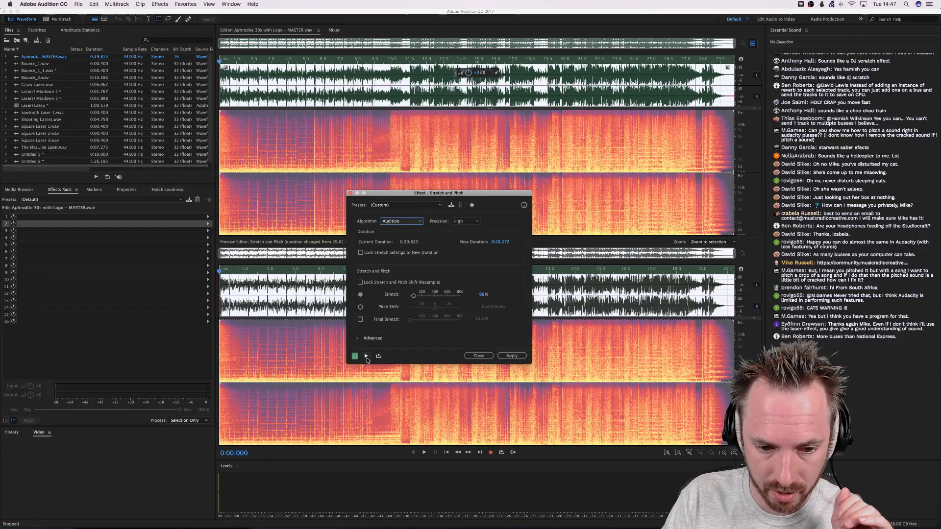
pyautogui.click(367, 357)
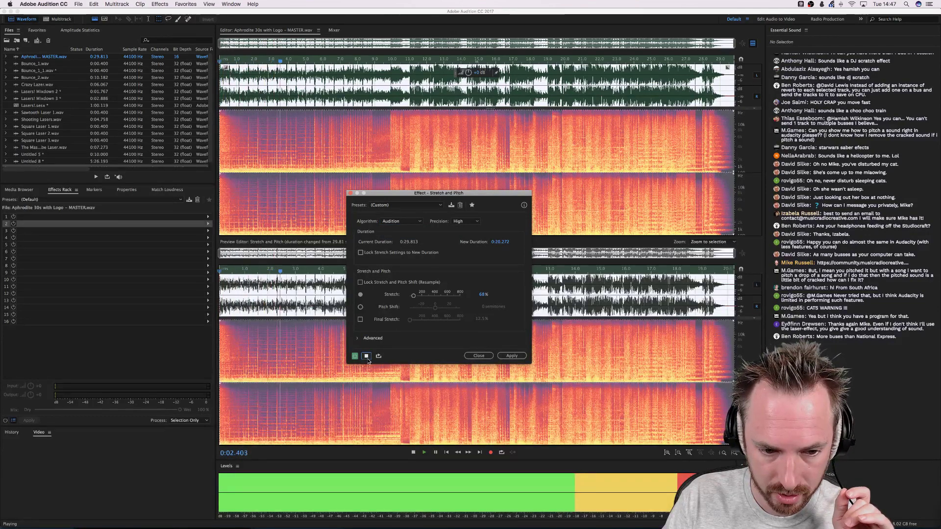
pyautogui.click(366, 357)
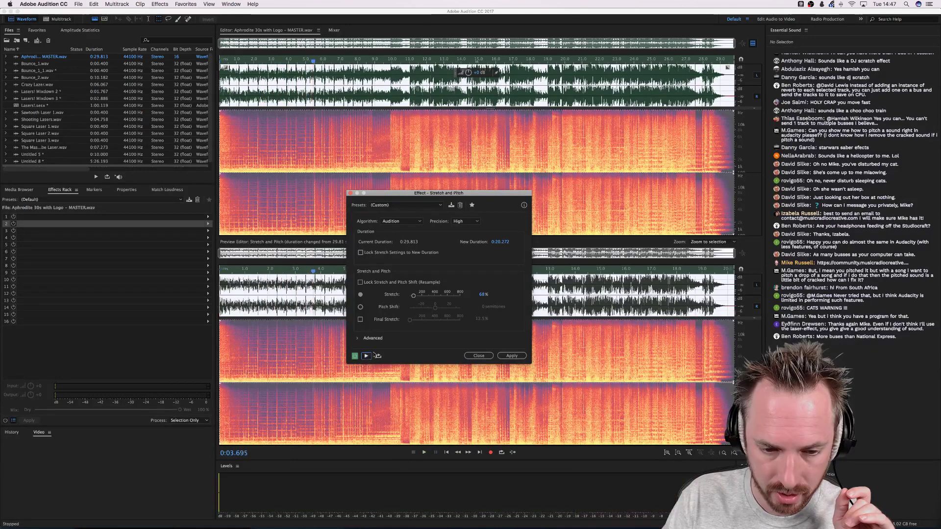
pyautogui.click(402, 223)
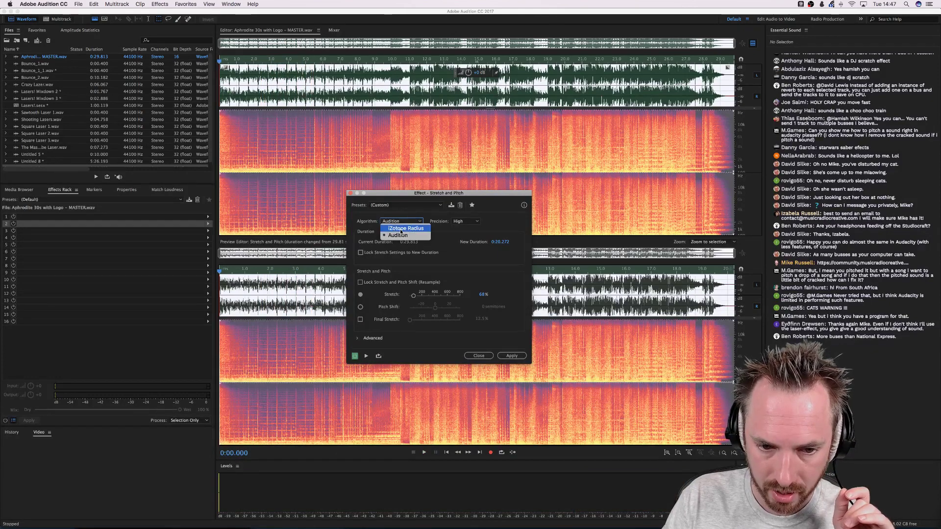
pyautogui.click(456, 233)
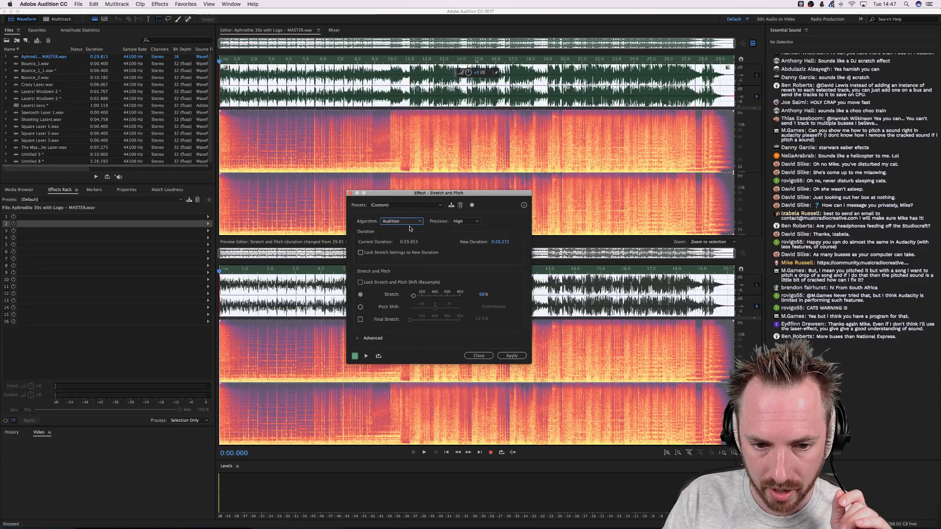
# Preview the Audition algorithm at Low and Medium precision to compare the stretch quality
pyautogui.click(463, 222)
pyautogui.click(462, 242)
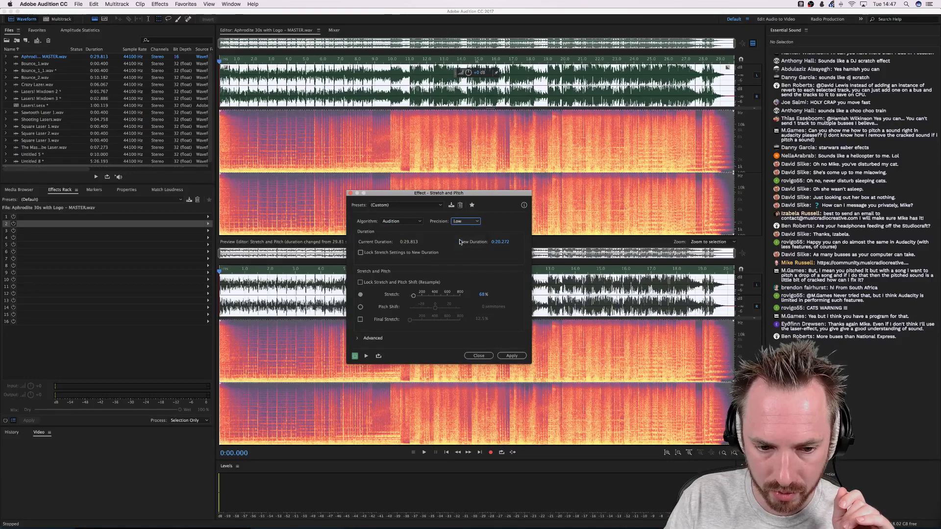
pyautogui.click(367, 357)
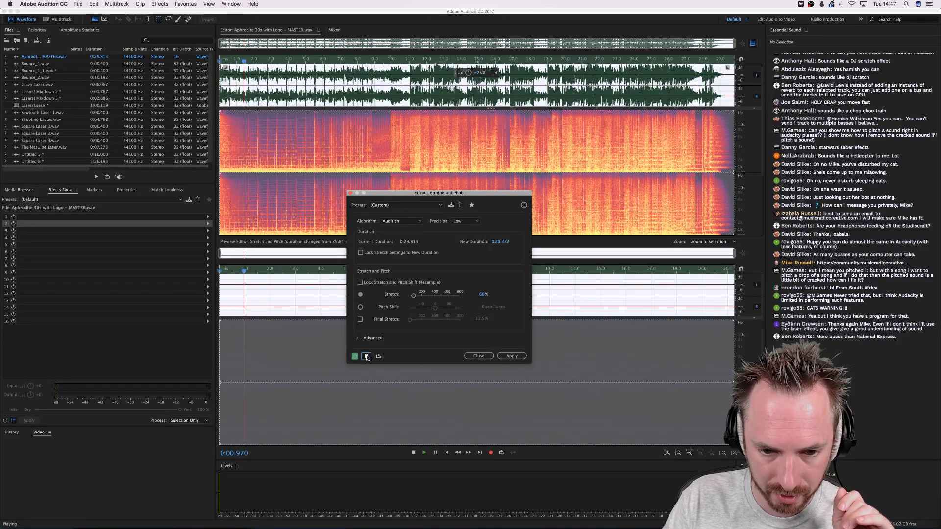
pyautogui.click(466, 221)
pyautogui.click(466, 231)
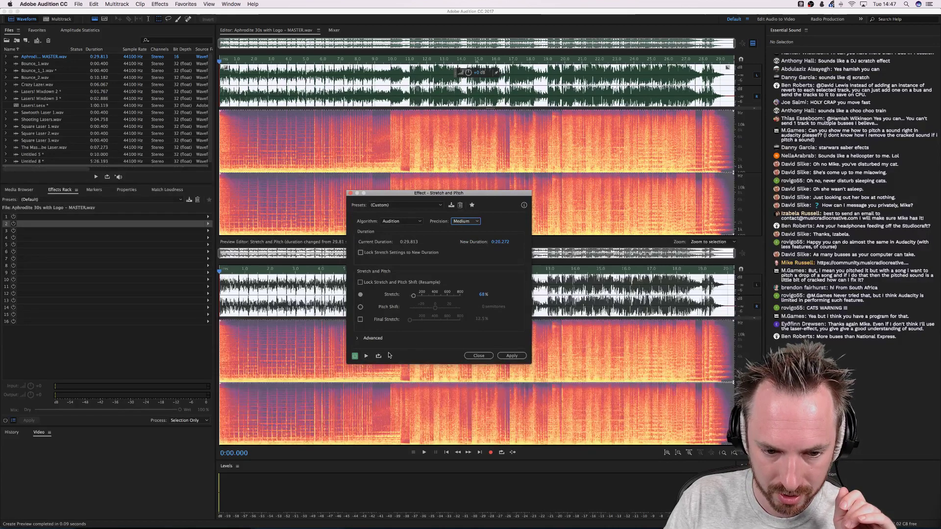
pyautogui.click(366, 356)
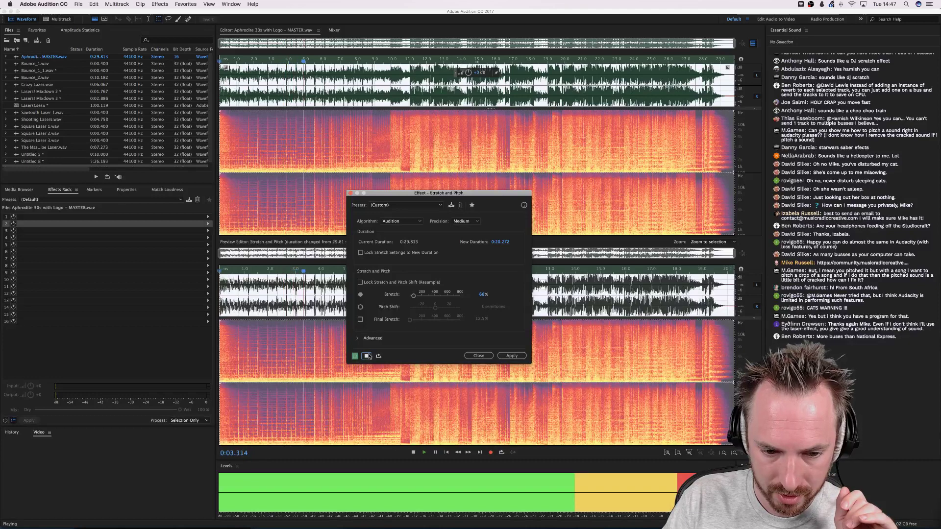
pyautogui.click(366, 356)
# Set the precision to Low, apply Stretch and Pitch to the Aphrodite clip, and listen to the processed audio
pyautogui.click(465, 221)
pyautogui.click(466, 224)
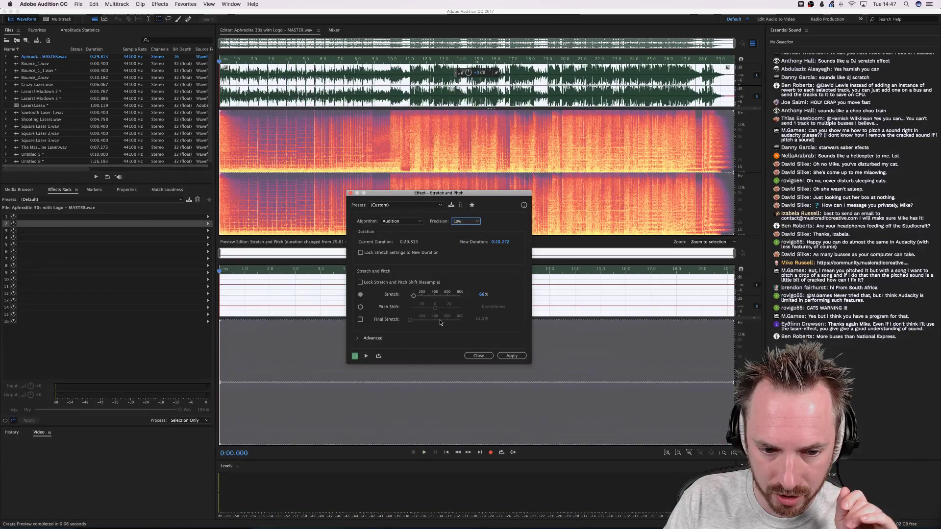
pyautogui.click(502, 356)
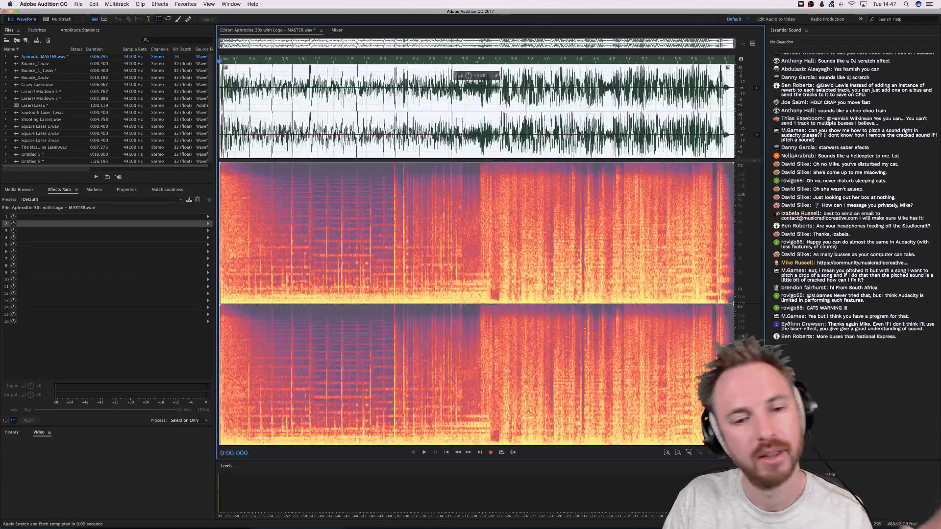
pyautogui.press('space')
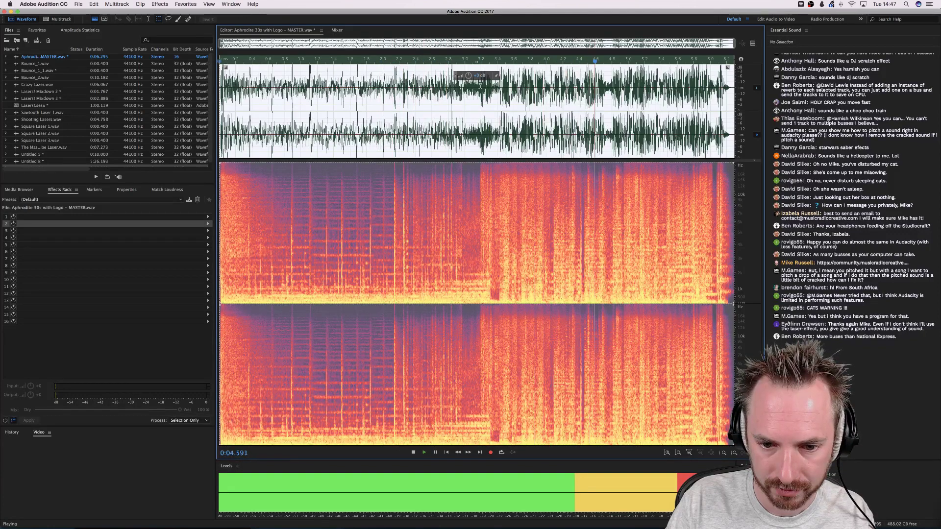
pyautogui.press('space')
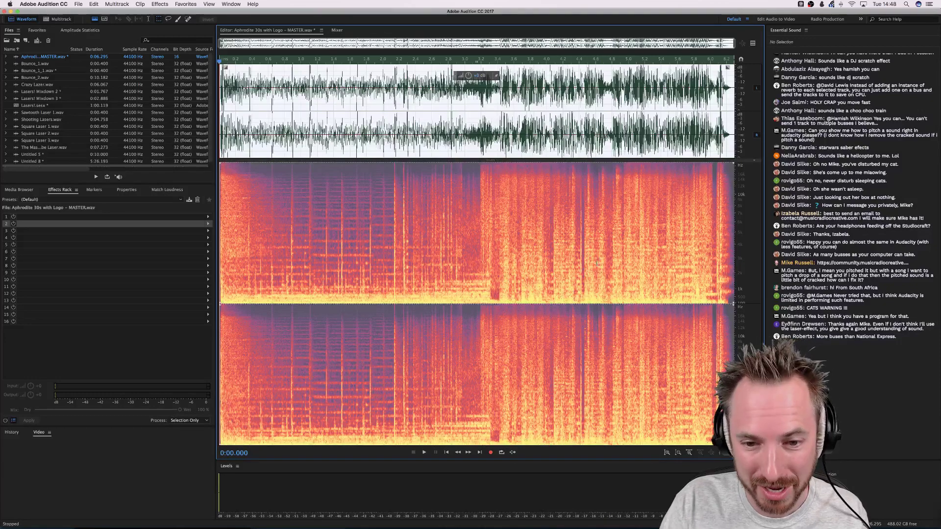
# Switch to Logic Pro X and close the open Retro Synth, Space Designer and Tape Delay plug-in windows
pyautogui.click(676, 512)
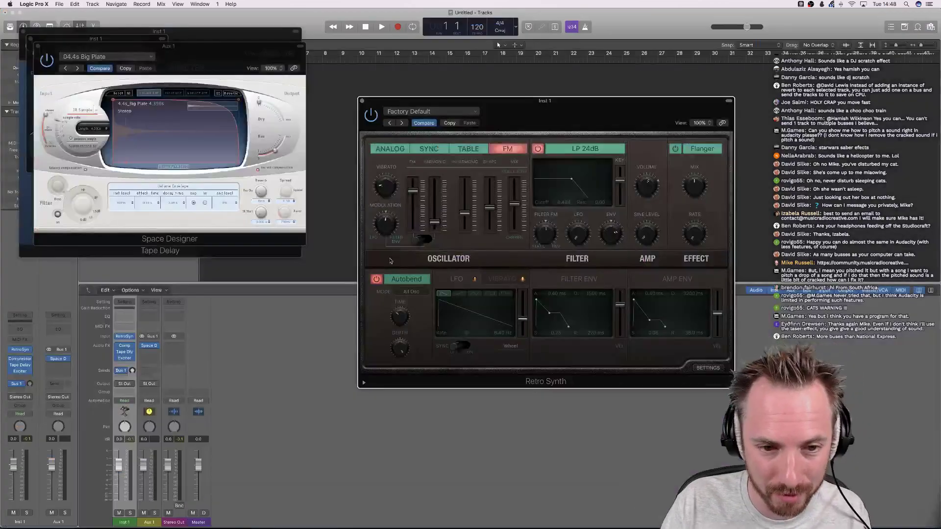
pyautogui.click(362, 101)
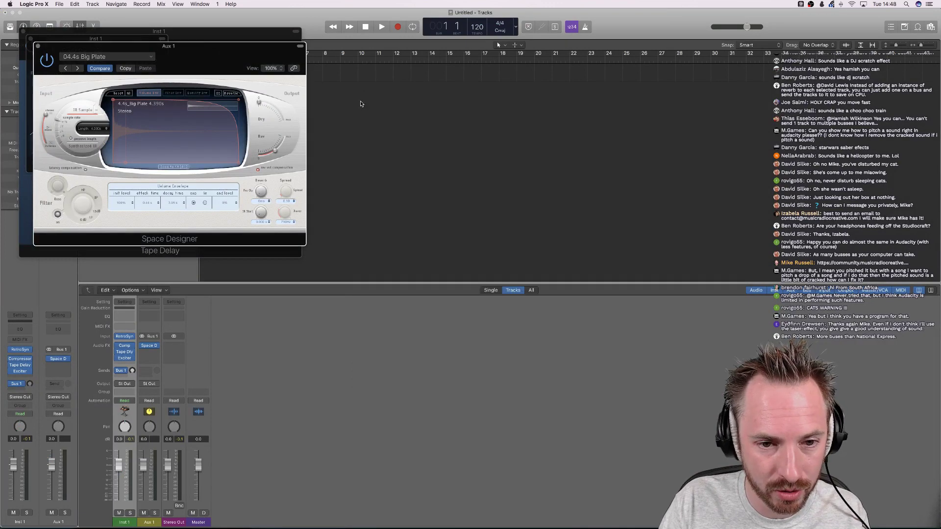
pyautogui.click(38, 48)
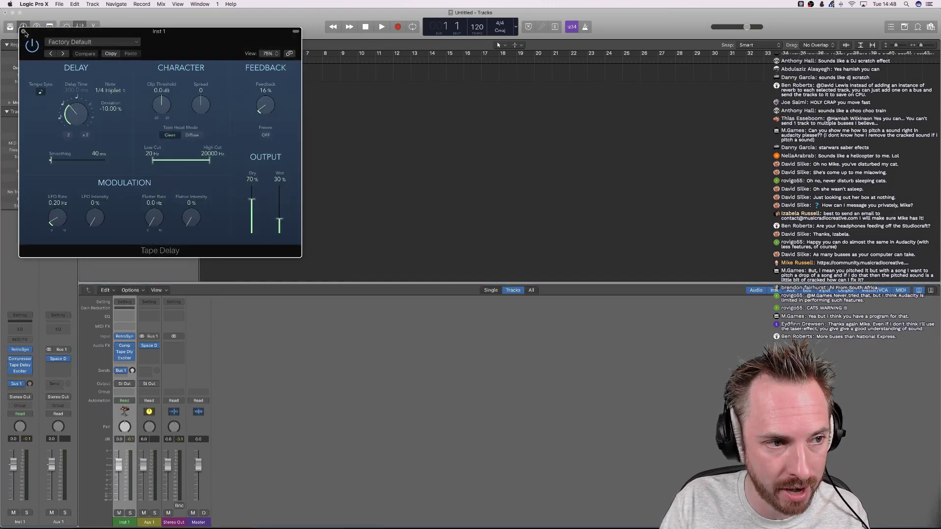
pyautogui.click(24, 31)
# Start a new empty Logic project and discard the current untitled project without saving it
pyautogui.click(59, 4)
pyautogui.click(71, 13)
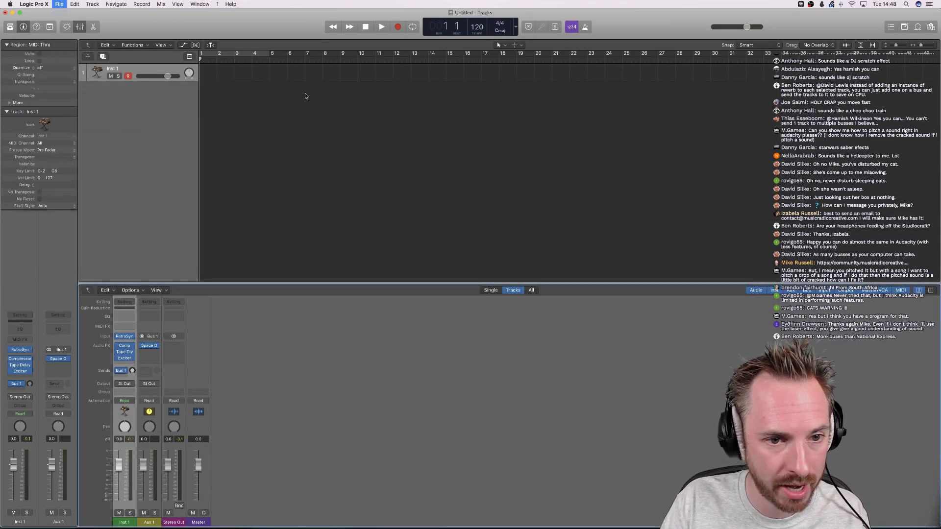
pyautogui.click(524, 173)
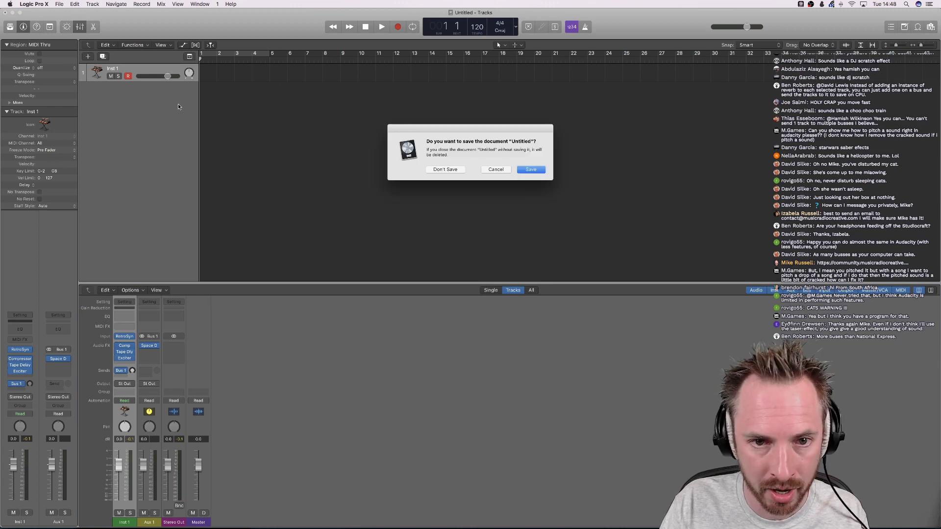
pyautogui.click(444, 170)
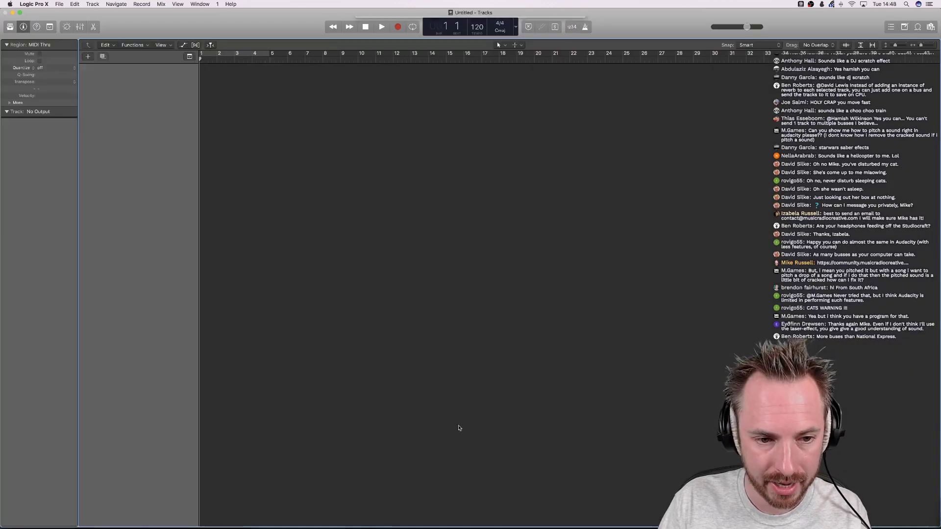
# Create one software instrument track that uses the ES2 (Synthesizer 2) instrument
pyautogui.click(402, 86)
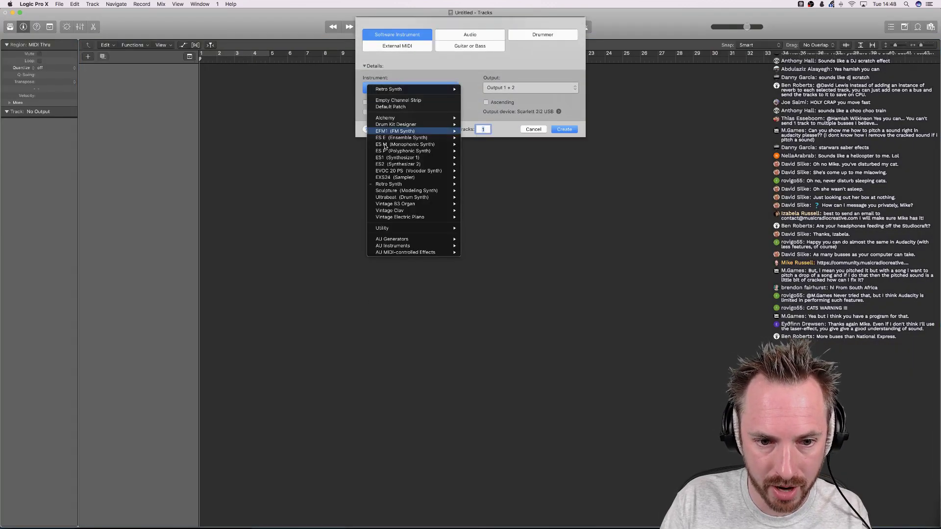
pyautogui.moveTo(393, 163)
pyautogui.click(477, 164)
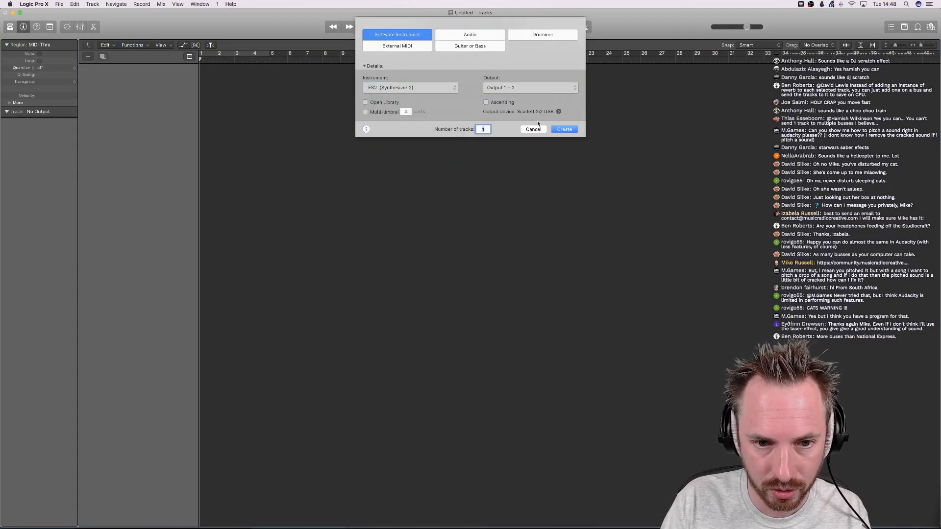
pyautogui.click(565, 129)
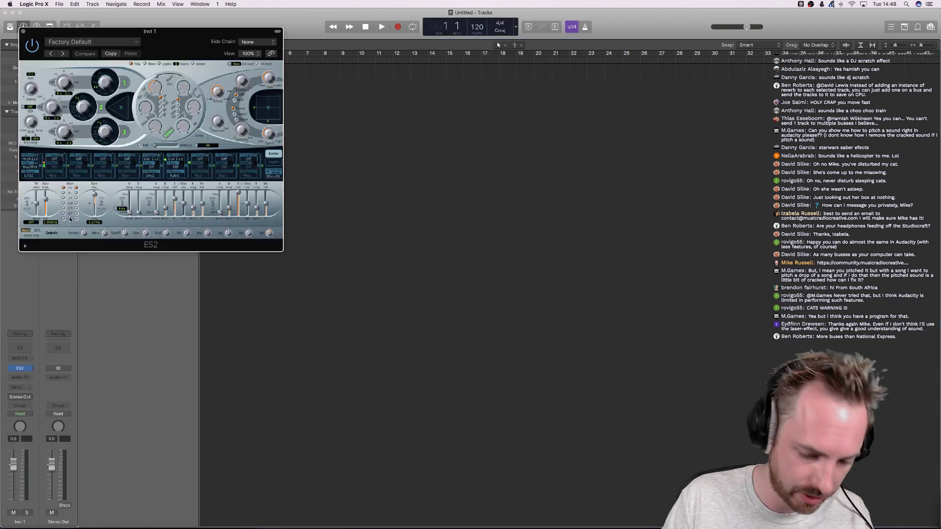
# Switch to Adobe Audition, create a new audio file, and record a test note played on the ES2 in Logic Pro X
pyautogui.press('super+Tab')
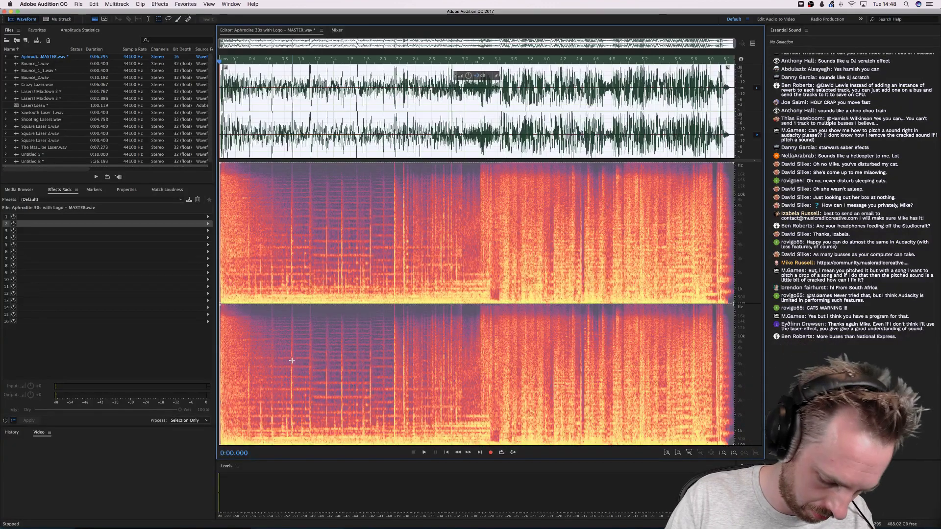
pyautogui.press('super+shift+n')
pyautogui.press('Return')
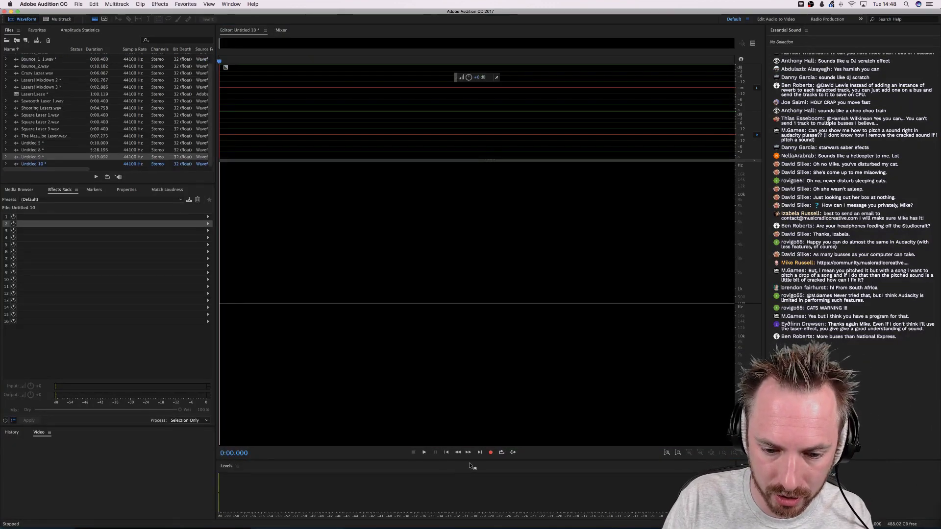
pyautogui.click(491, 453)
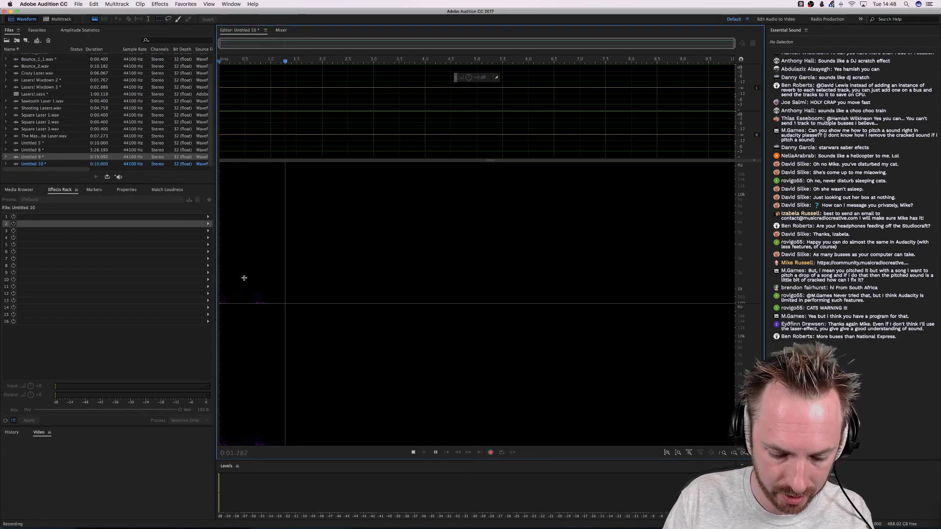
pyautogui.press('super+Tab')
pyautogui.press('super+Tab')
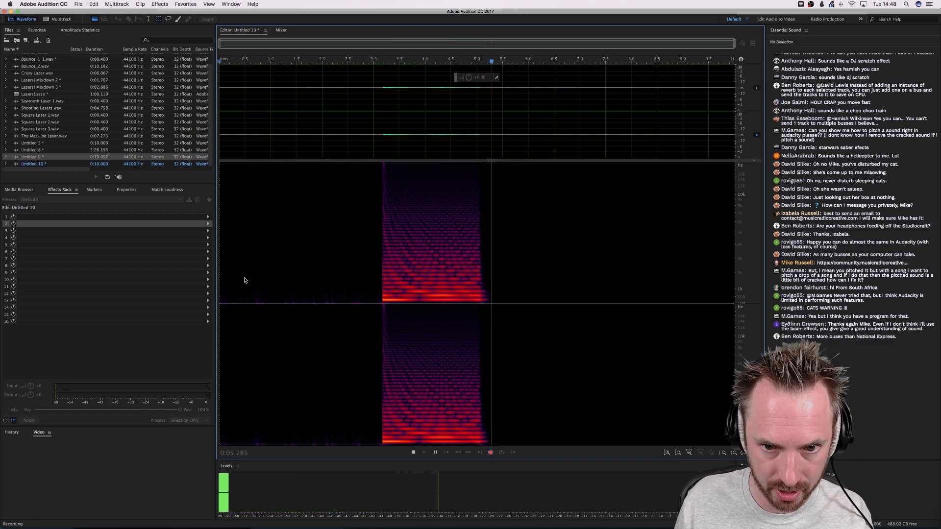
# Switch to Logic Pro X and set the ES2's oscillators 2 and 3 to Sync waveforms
pyautogui.press('super+Tab')
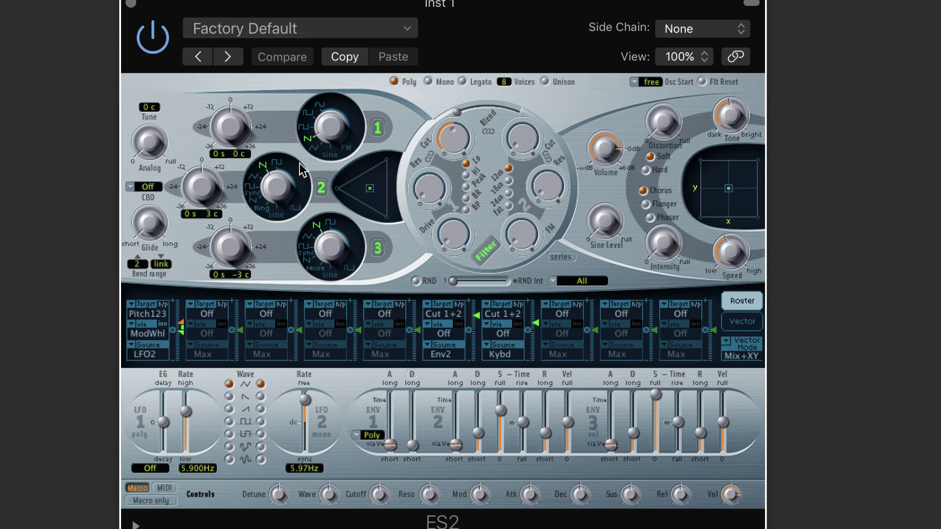
pyautogui.moveTo(280, 186); pyautogui.dragTo(272, 209)
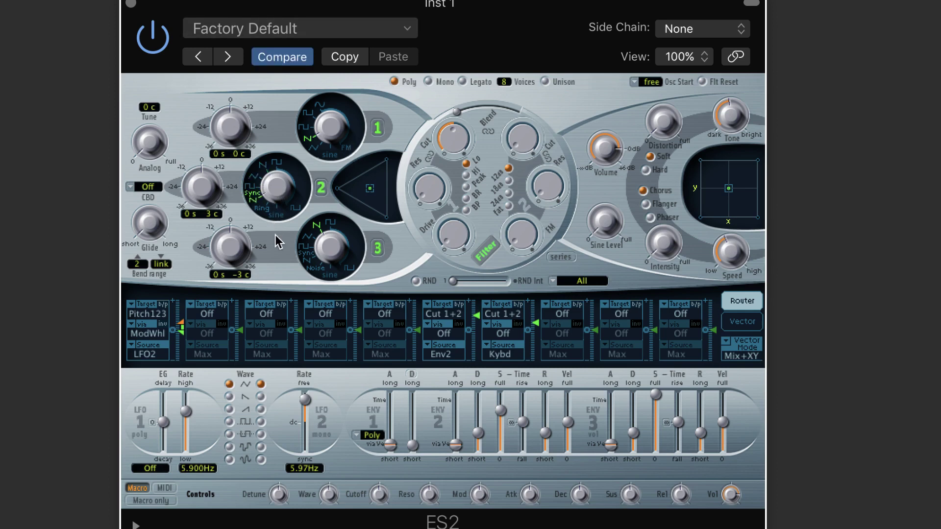
pyautogui.moveTo(333, 257); pyautogui.dragTo(333, 280)
# Set the first modulation routing's source to Env1, and route Env2 to Pitch123 in the second routing
pyautogui.click(146, 352)
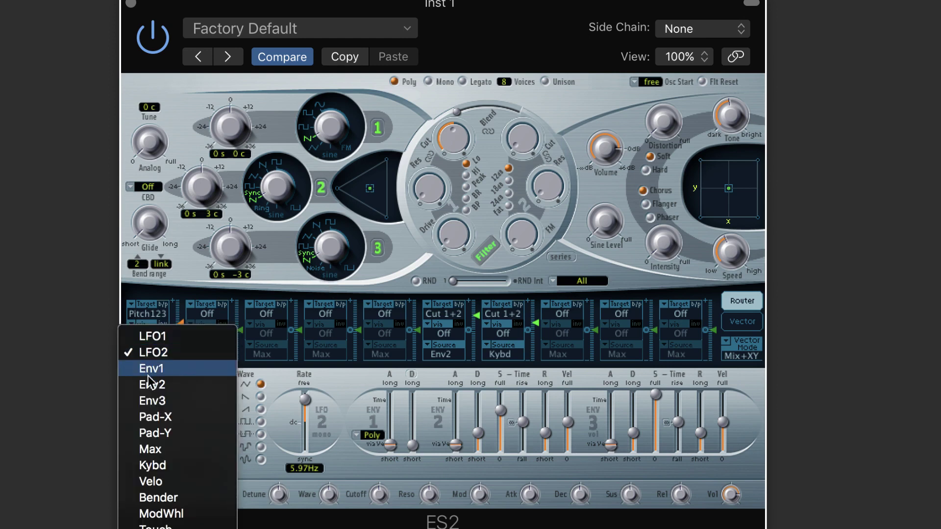
pyautogui.click(154, 368)
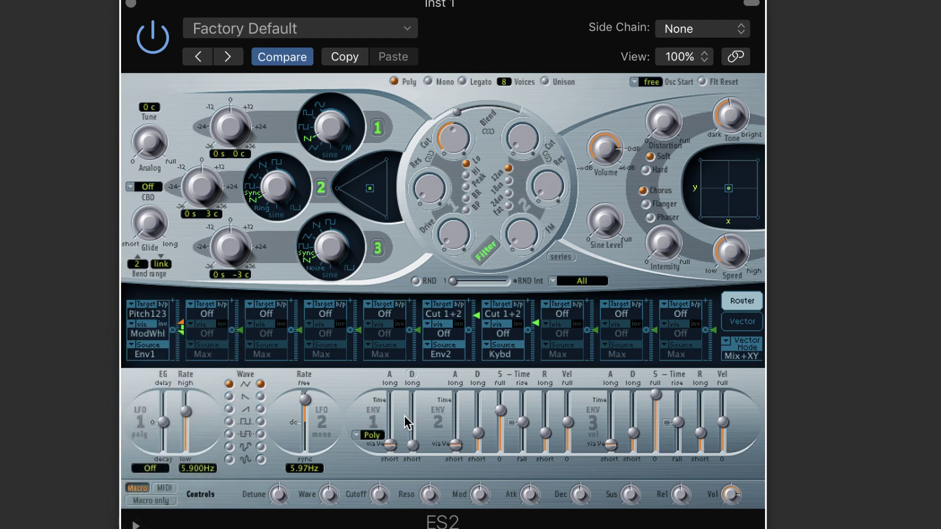
pyautogui.click(208, 315)
pyautogui.click(218, 345)
pyautogui.click(210, 352)
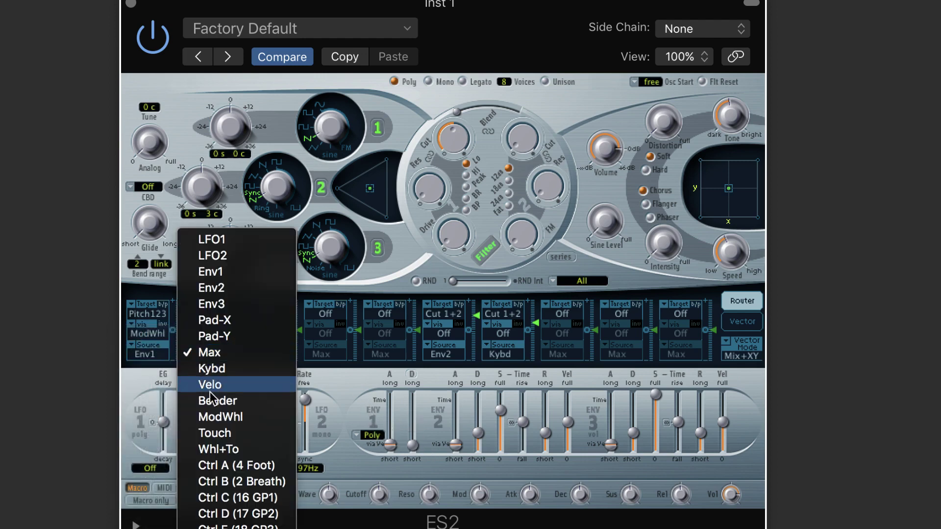
pyautogui.click(218, 289)
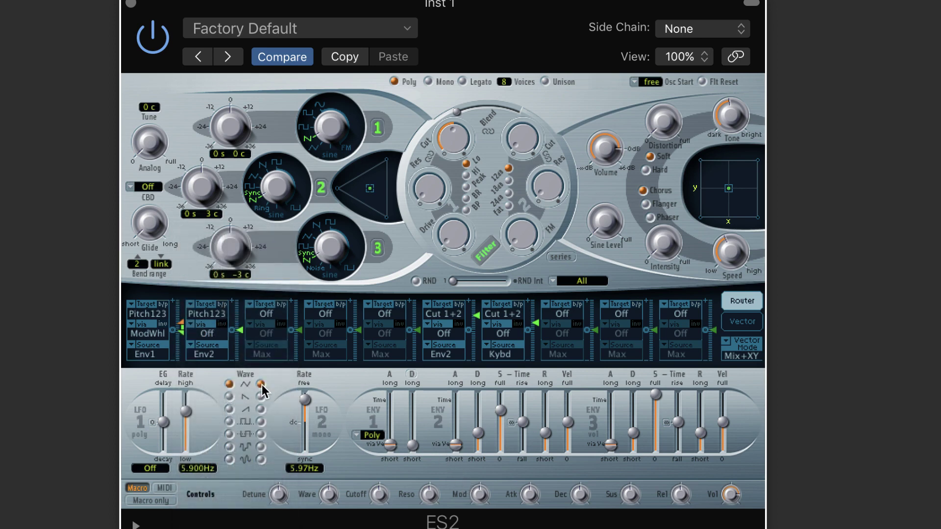
# Raise both pitch modulation amounts to maximum, and lengthen the decay of Env 1 to about 730 ms and the decay of Env 2
pyautogui.moveTo(182, 329); pyautogui.dragTo(181, 310)
pyautogui.moveTo(243, 328)
pyautogui.moveTo(242, 329); pyautogui.dragTo(240, 263)
pyautogui.moveTo(390, 444); pyautogui.dragTo(413, 421)
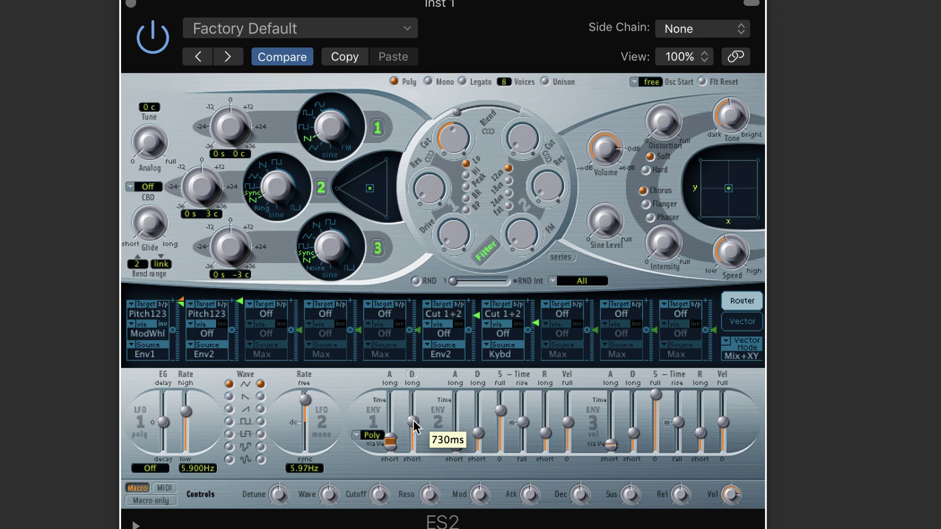
pyautogui.moveTo(452, 444); pyautogui.dragTo(473, 420)
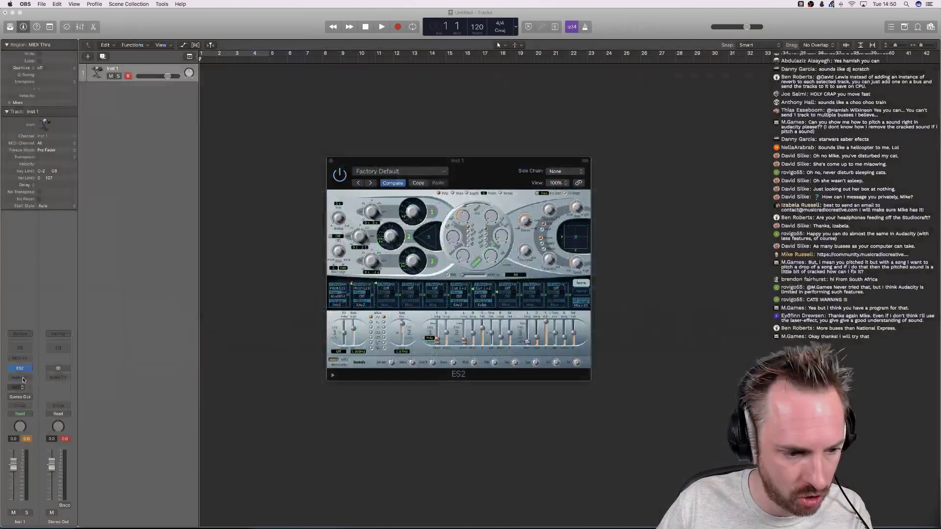
# Insert the Space Designer reverb on the Inst 1 channel and adjust its dry and reverb output levels
pyautogui.click(20, 376)
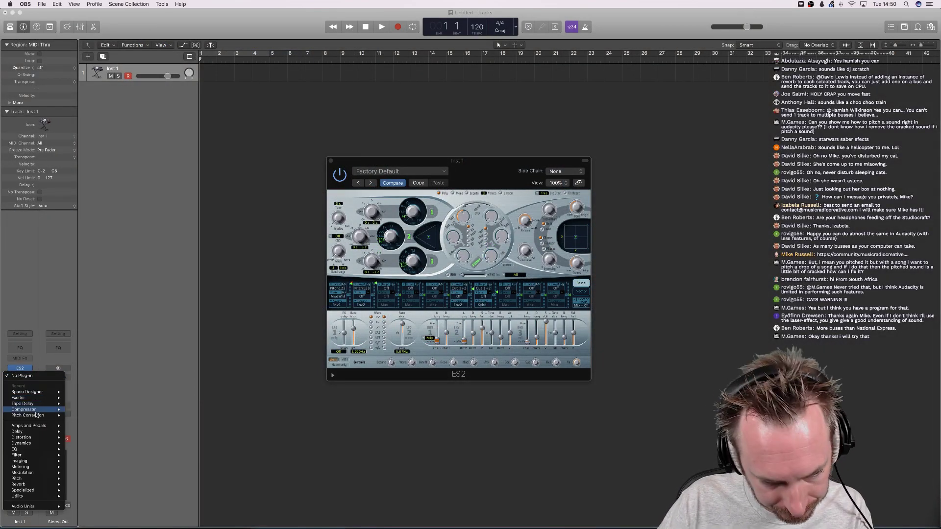
pyautogui.click(81, 395)
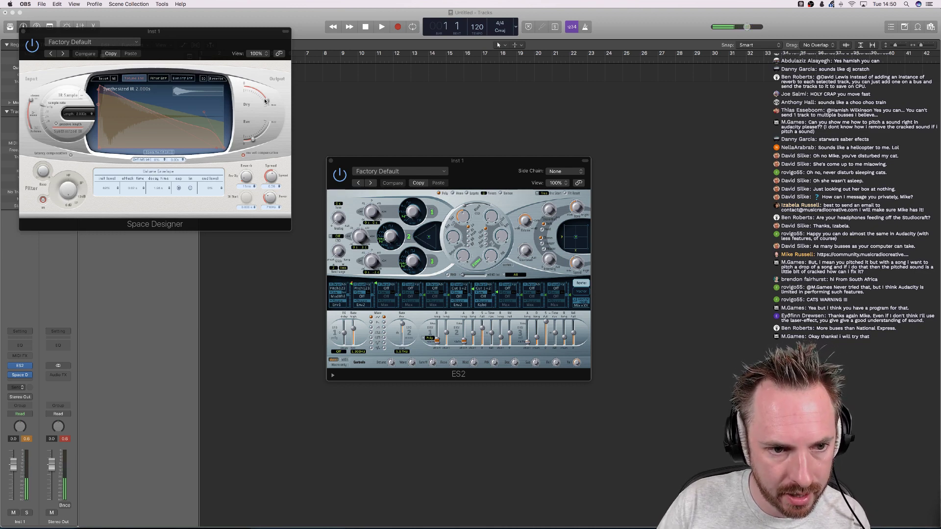
pyautogui.moveTo(265, 101); pyautogui.dragTo(268, 104)
pyautogui.moveTo(253, 139); pyautogui.dragTo(253, 138)
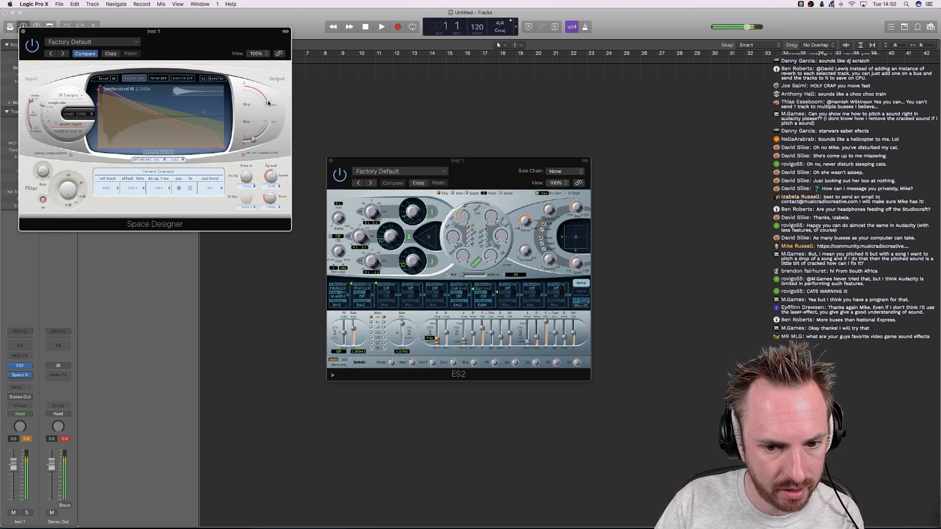
# Fine-tune the ES2's Env 1 decay, and adjust filter 1's cutoff and drive and filter 2's FM, resonance and cutoff
pyautogui.moveTo(447, 335); pyautogui.dragTo(446, 337)
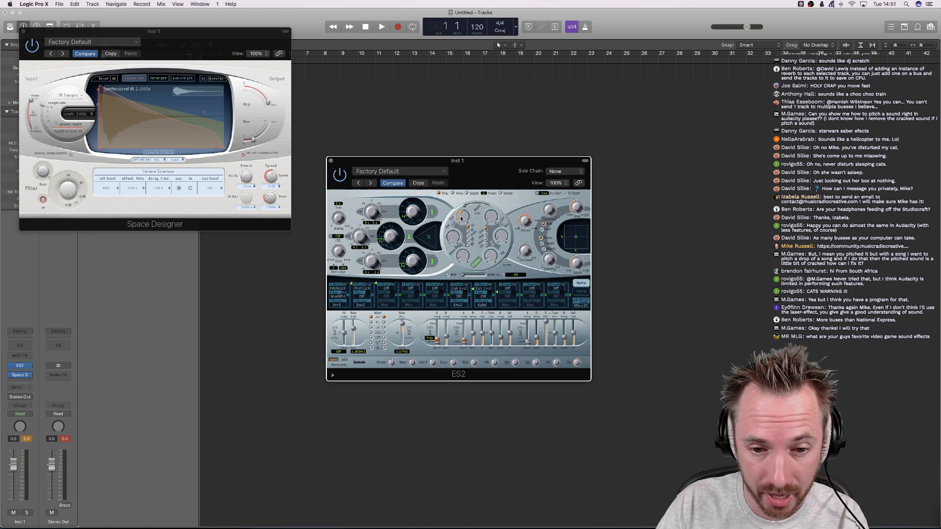
pyautogui.moveTo(461, 219)
pyautogui.mouseDown()
pyautogui.moveTo(464, 190)
pyautogui.moveTo(455, 214)
pyautogui.mouseUp()
pyautogui.moveTo(462, 259); pyautogui.dragTo(455, 242)
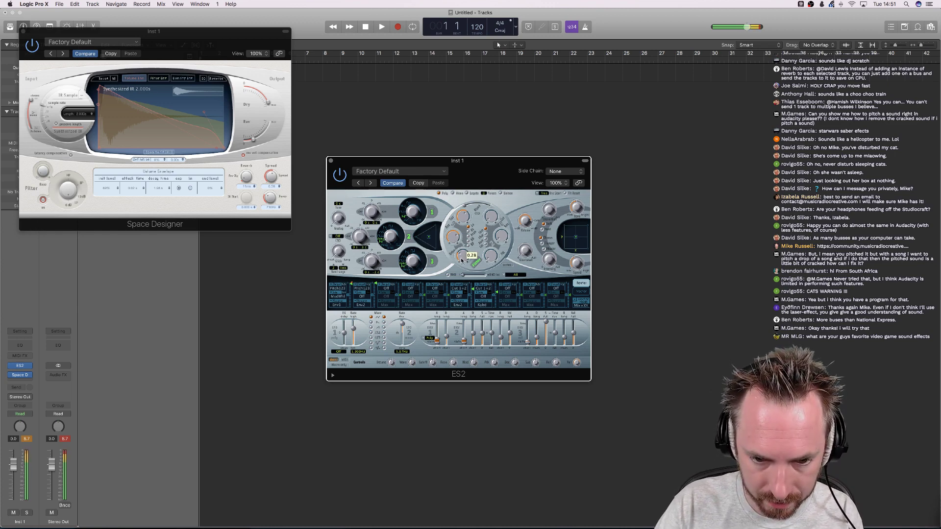
pyautogui.moveTo(490, 255)
pyautogui.mouseDown()
pyautogui.moveTo(493, 241)
pyautogui.moveTo(488, 267)
pyautogui.mouseUp()
pyautogui.moveTo(501, 236); pyautogui.dragTo(499, 209)
pyautogui.moveTo(491, 216); pyautogui.dragTo(497, 176)
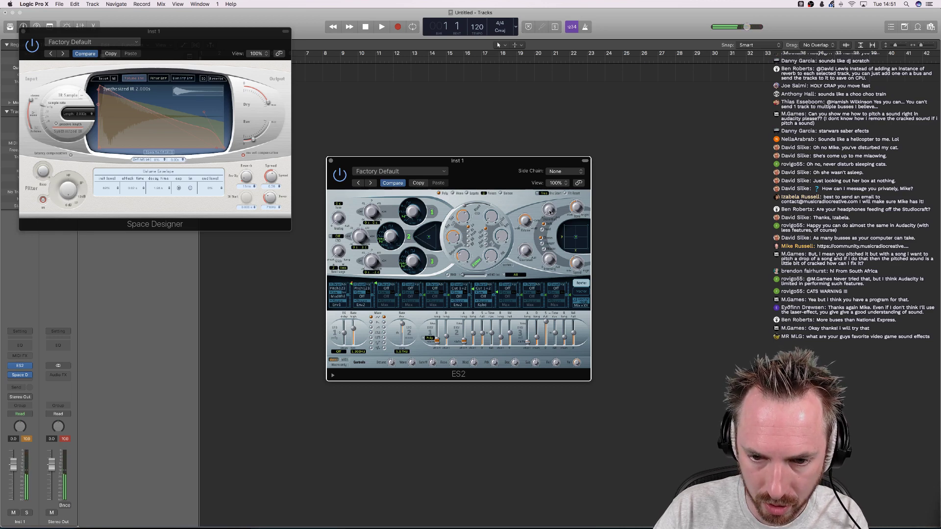
# Adjust the ES2's distortion, tone, chorus speed and sine level, and change oscillator 3's waveform
pyautogui.moveTo(550, 212); pyautogui.dragTo(551, 188)
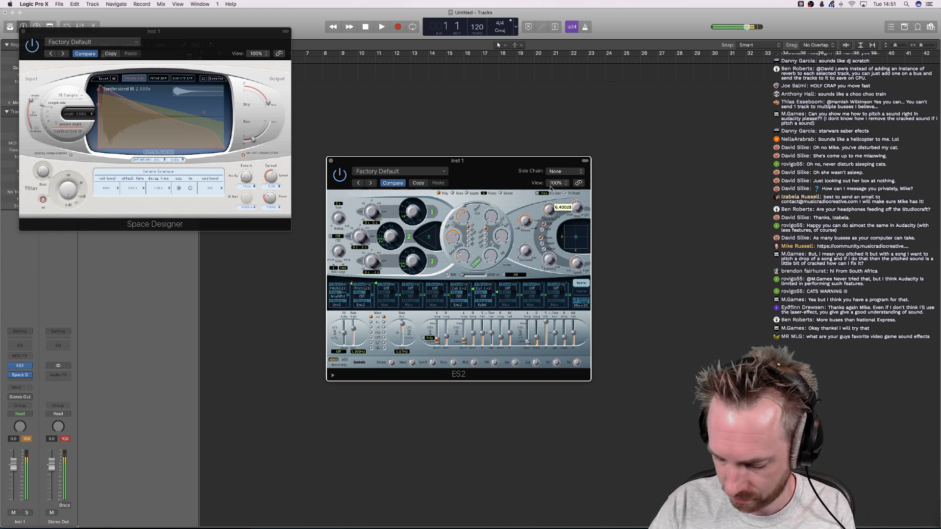
pyautogui.moveTo(551, 188)
pyautogui.mouseDown()
pyautogui.moveTo(553, 143)
pyautogui.moveTo(550, 179)
pyautogui.mouseUp()
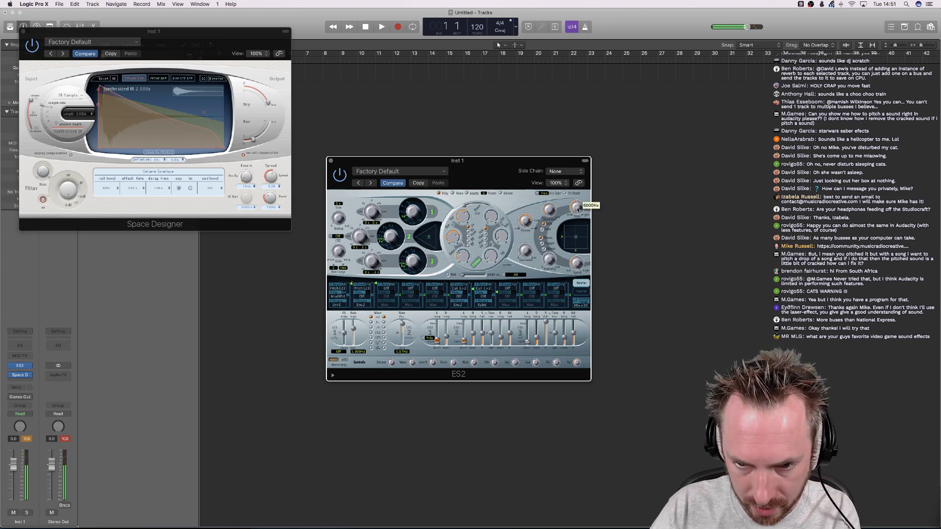
pyautogui.moveTo(577, 203); pyautogui.dragTo(567, 242)
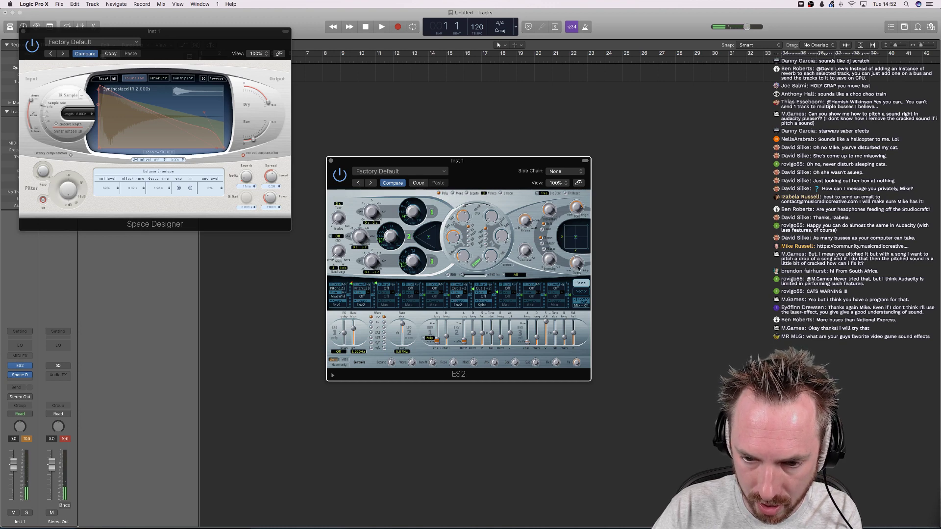
pyautogui.moveTo(579, 269)
pyautogui.mouseDown()
pyautogui.moveTo(575, 287)
pyautogui.moveTo(573, 272)
pyautogui.mouseUp()
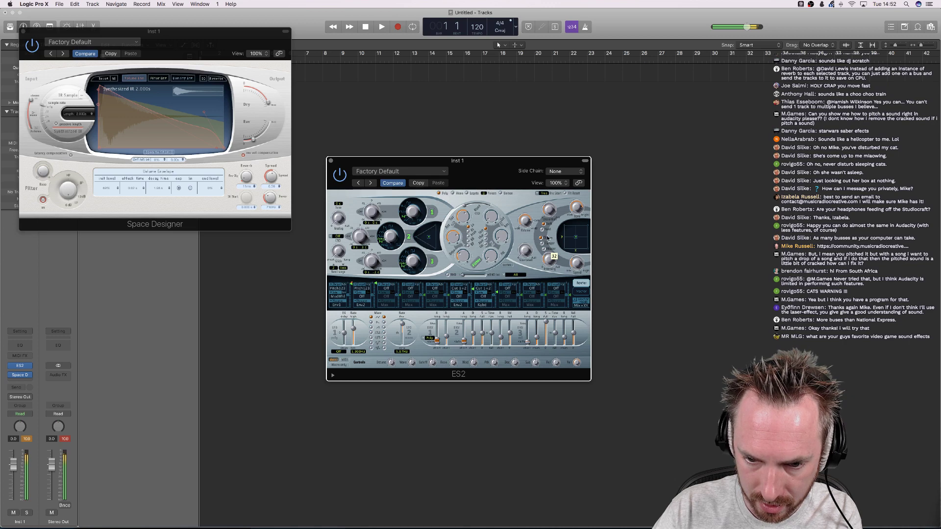
pyautogui.moveTo(530, 249); pyautogui.dragTo(531, 208)
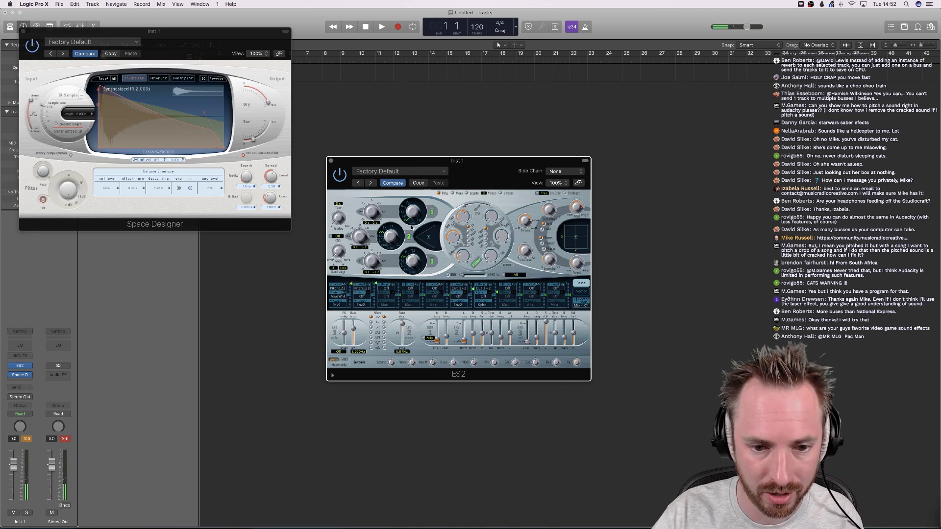
pyautogui.moveTo(416, 261); pyautogui.dragTo(415, 283)
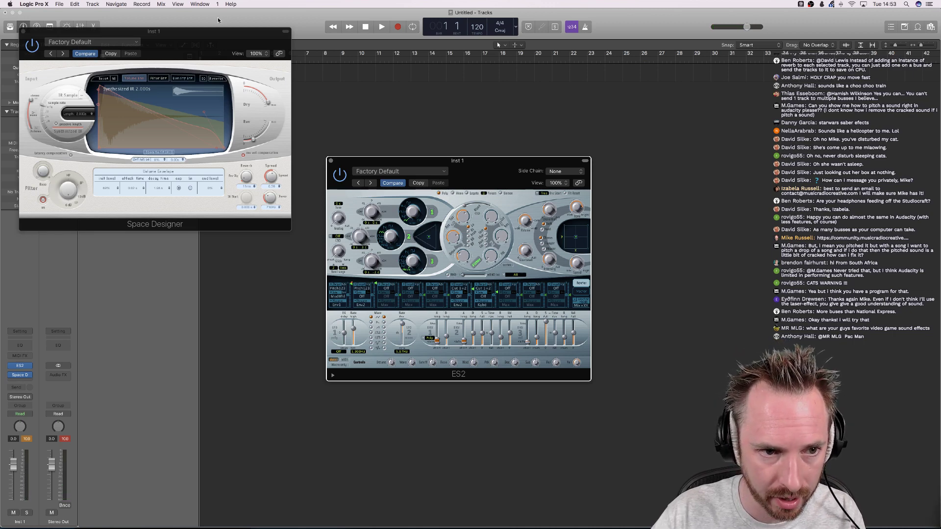
# Record a MIDI laser performance on the Inst 1 track, closing the Space Designer and ES2 windows before stopping
pyautogui.moveTo(196, 28); pyautogui.dragTo(478, 223)
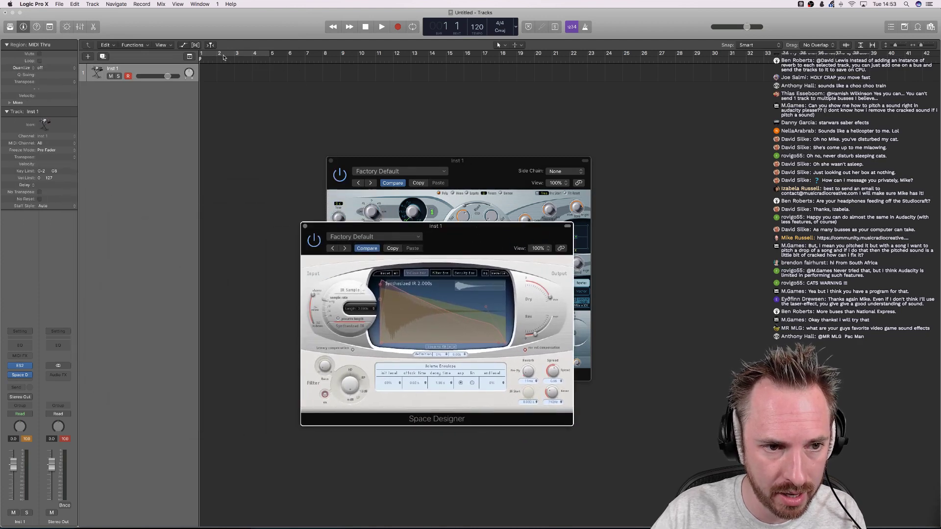
pyautogui.click(397, 28)
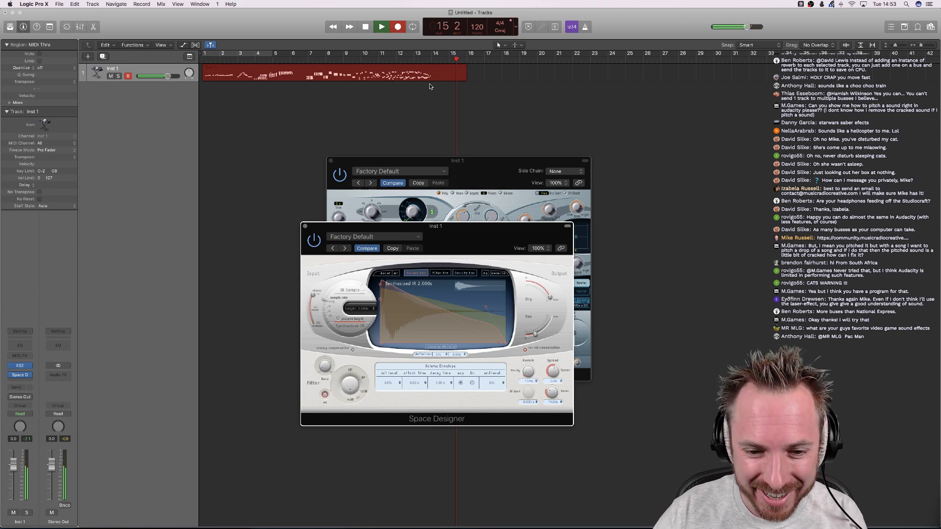
pyautogui.click(305, 227)
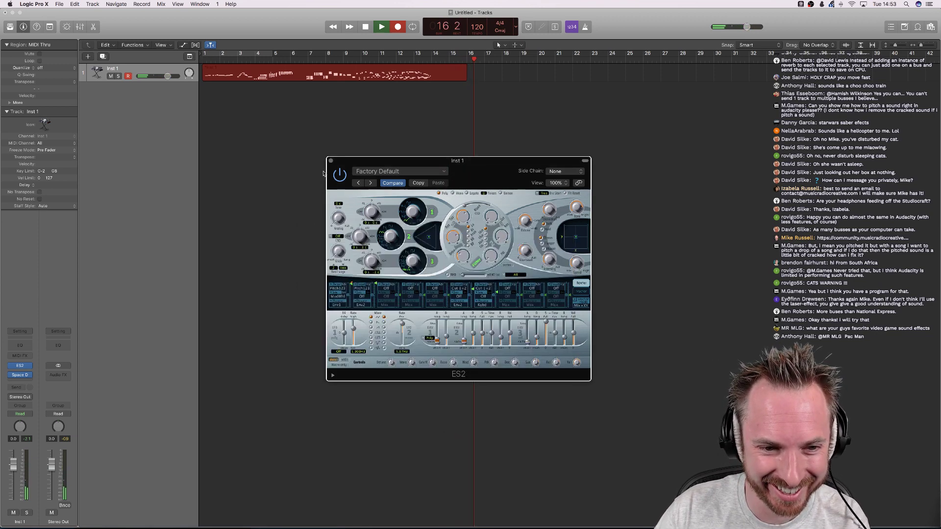
pyautogui.click(331, 160)
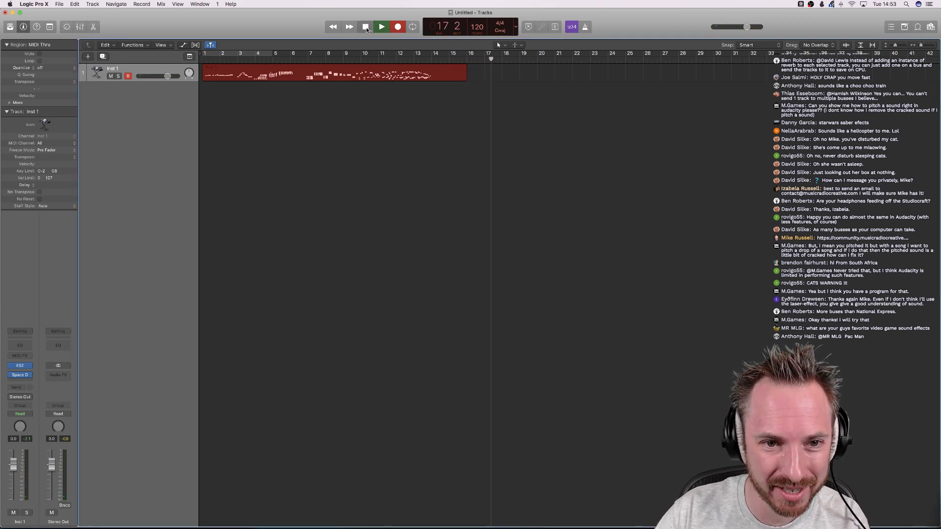
pyautogui.press('space')
# Open the recorded Inst 1 region in the Piano Roll and look through its notes
pyautogui.doubleClick(282, 80)
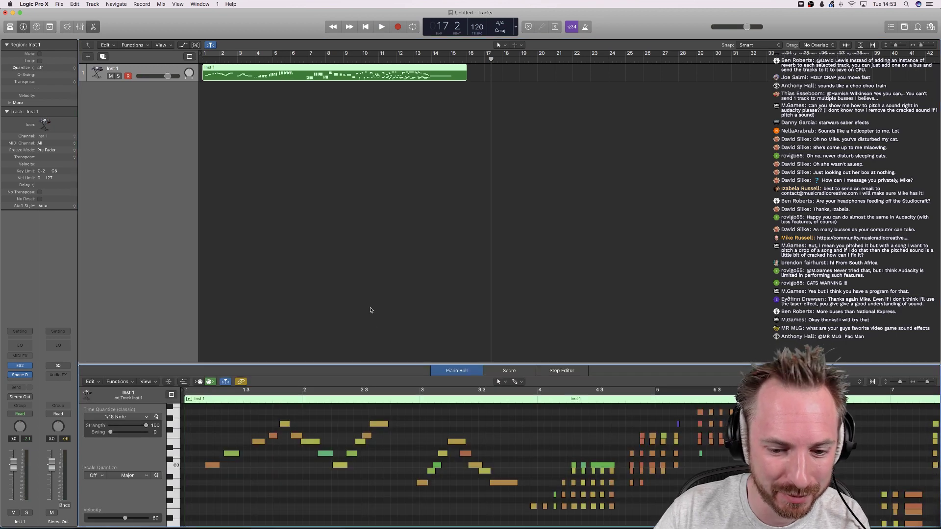
pyautogui.hscroll(15, 368, 443)
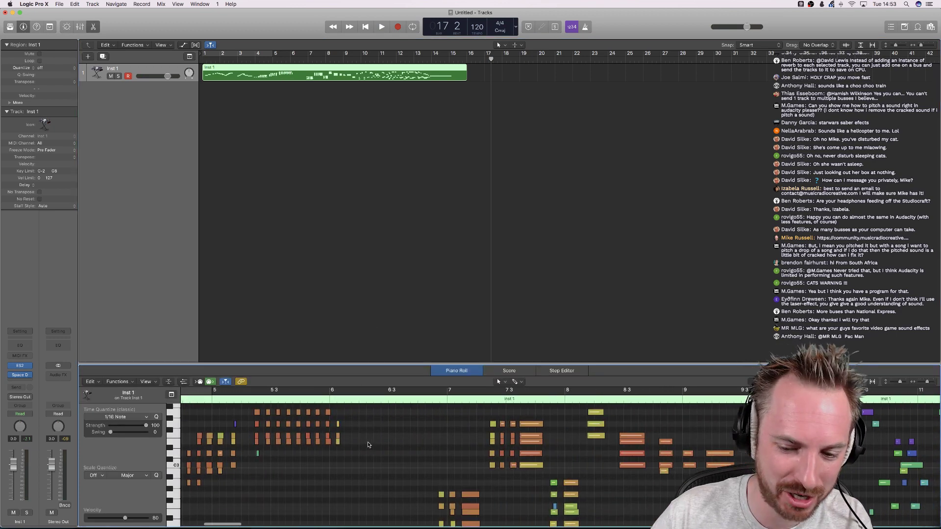
pyautogui.hscroll(-15, 369, 444)
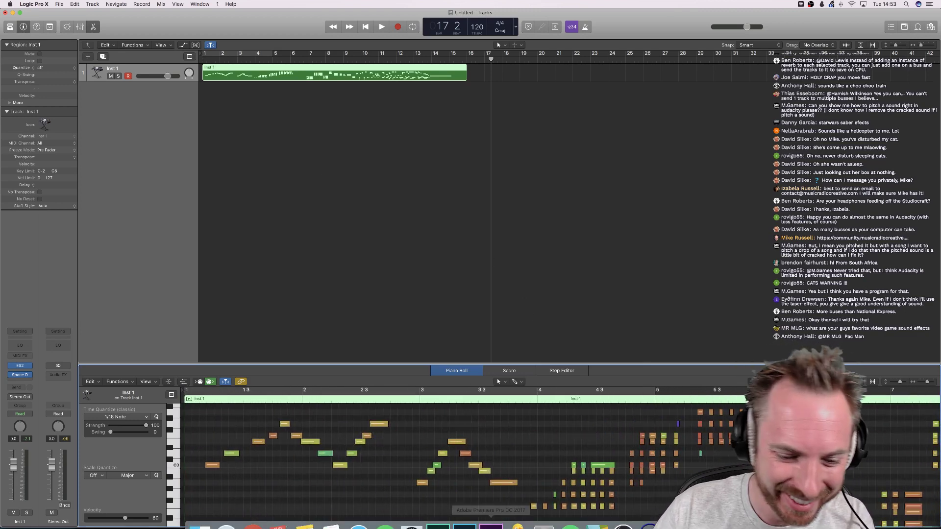
# Switch to Adobe Audition, stop recording the Untitled 10 file, and normalize it to -3 dB
pyautogui.click(414, 512)
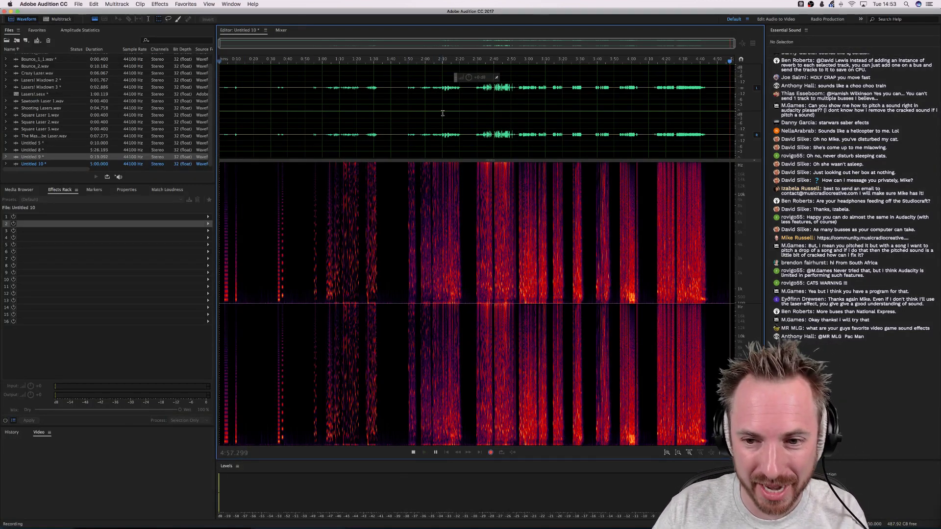
pyautogui.press('space')
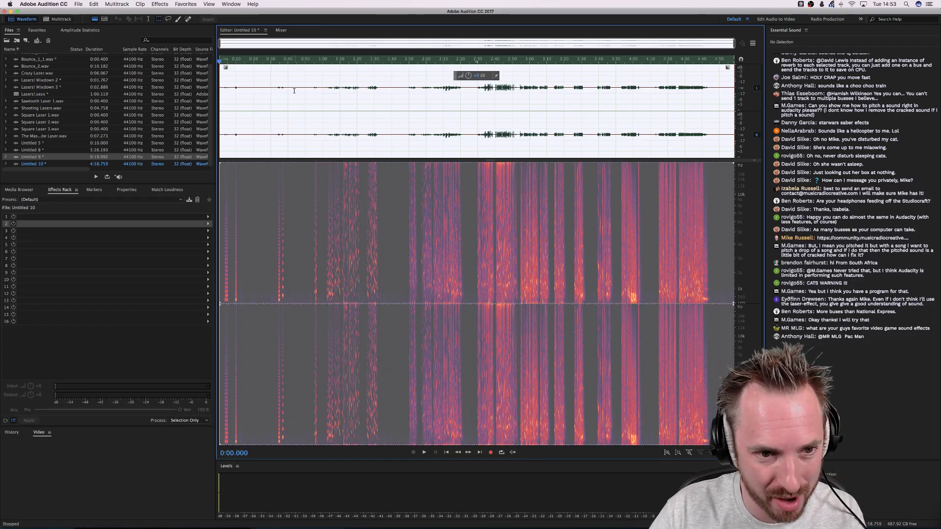
pyautogui.click(184, 4)
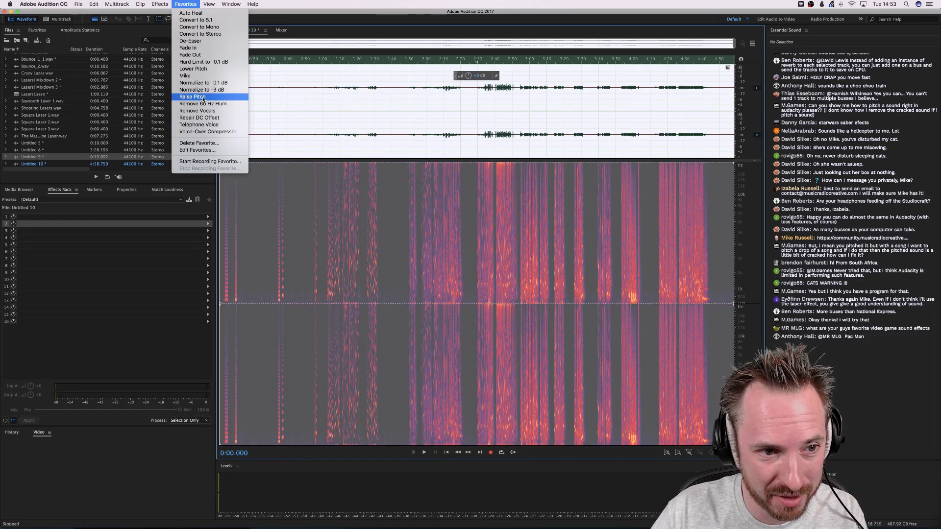
pyautogui.click(205, 90)
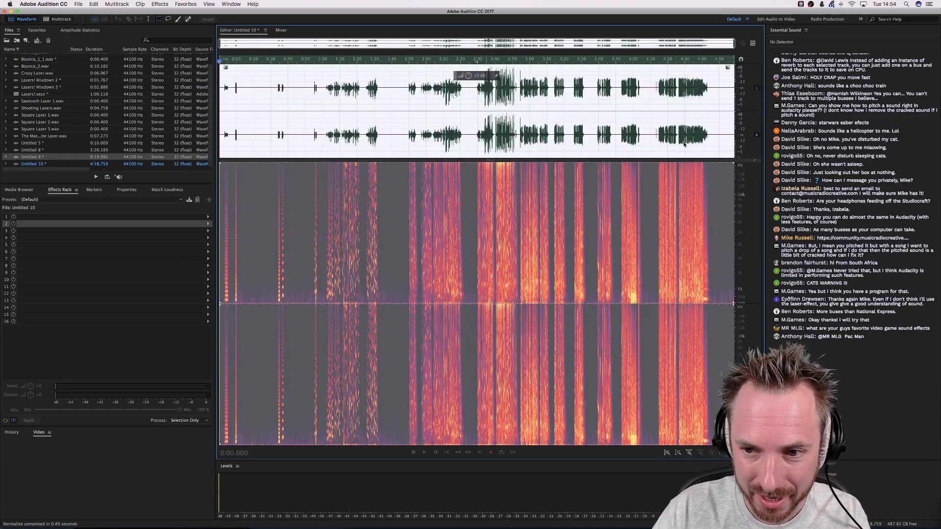
# Play the normalized Untitled 10 recording from about 4:19 and again from about 0:36 to check the sound
pyautogui.click(665, 133)
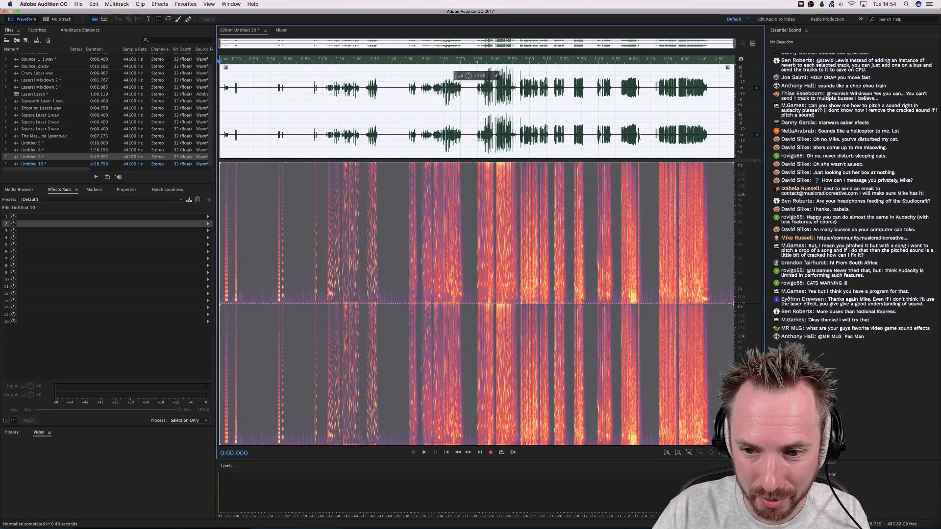
pyautogui.press('space')
pyautogui.press('space')
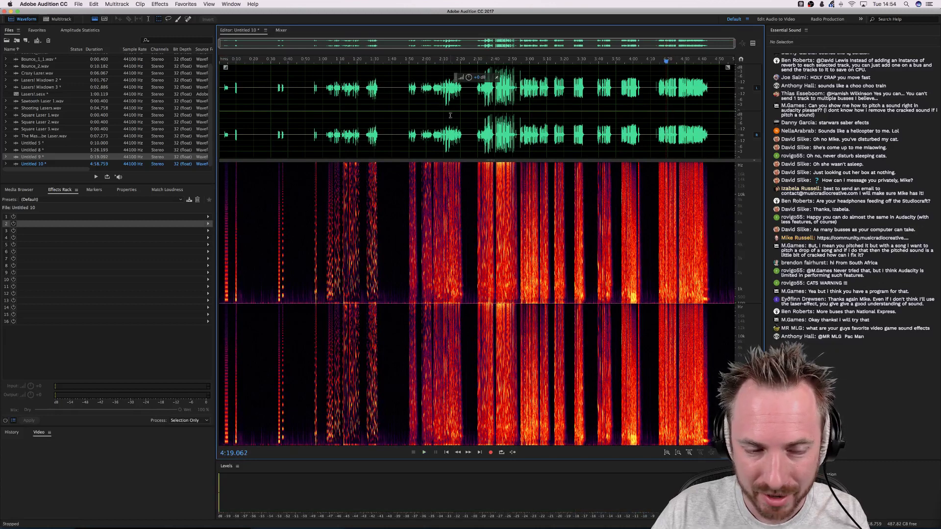
pyautogui.click(281, 133)
pyautogui.press('space')
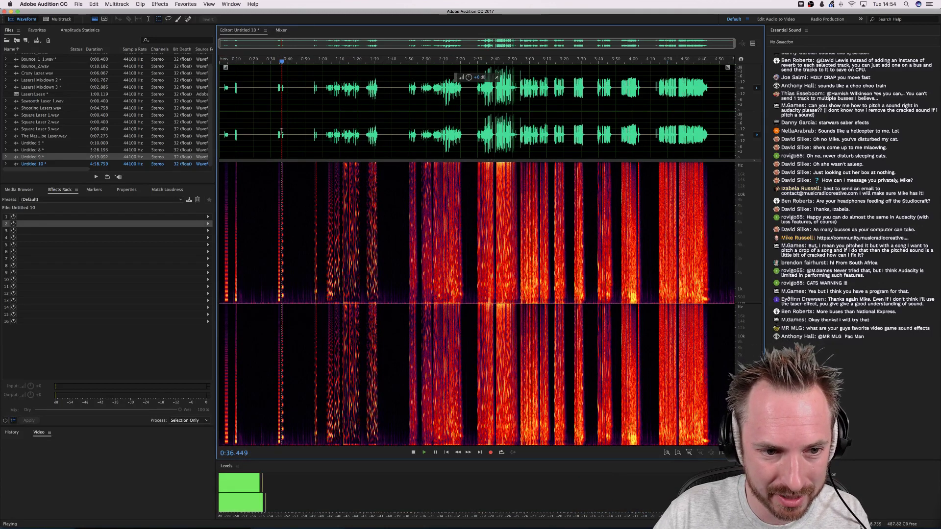
pyautogui.press('space')
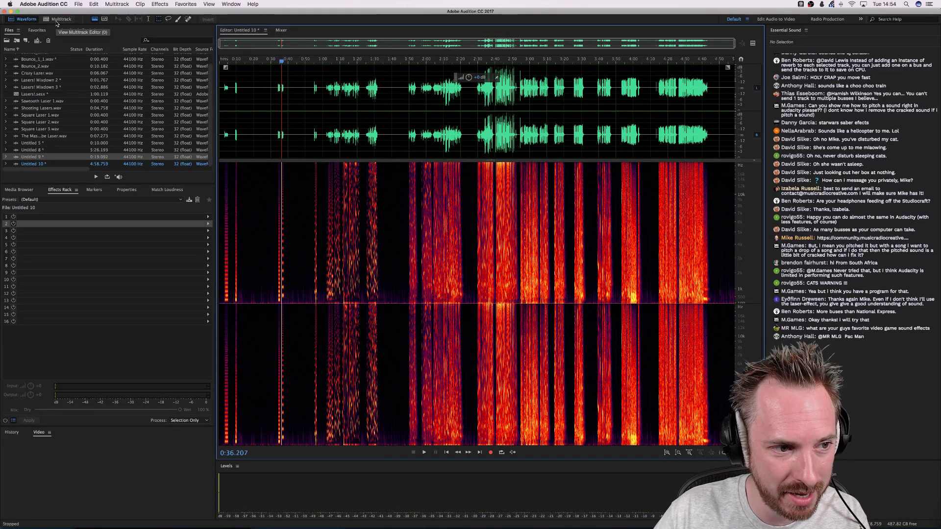
# Open the Lasers multitrack session, close the Chorus/Flanger window, and place Untitled 9 on Track 7 and Untitled 10 on the Bounce_2 track
pyautogui.click(57, 23)
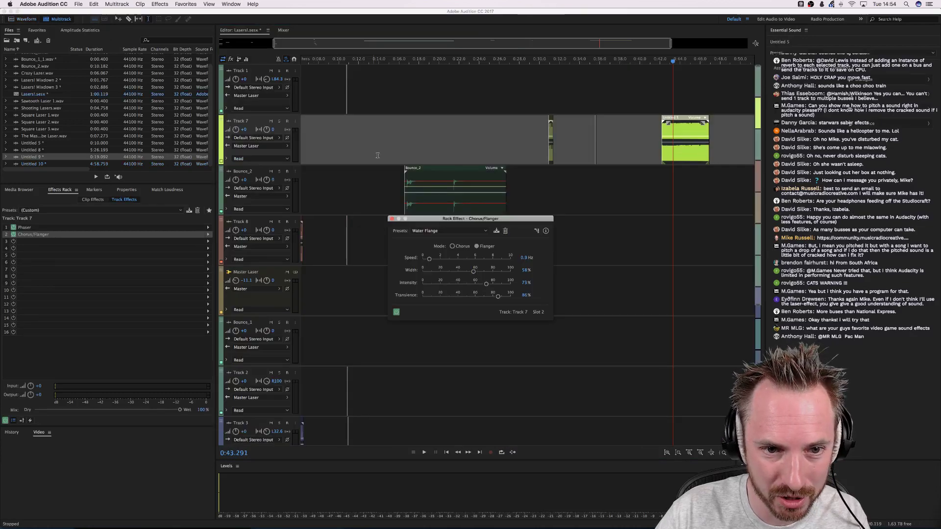
pyautogui.click(392, 219)
pyautogui.scroll(-2, 377, 61)
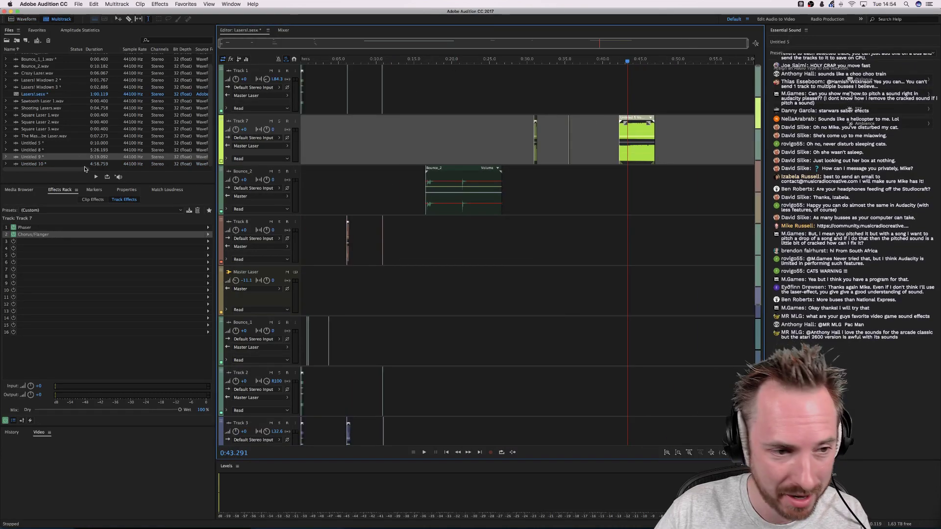
pyautogui.moveTo(33, 160); pyautogui.dragTo(670, 140)
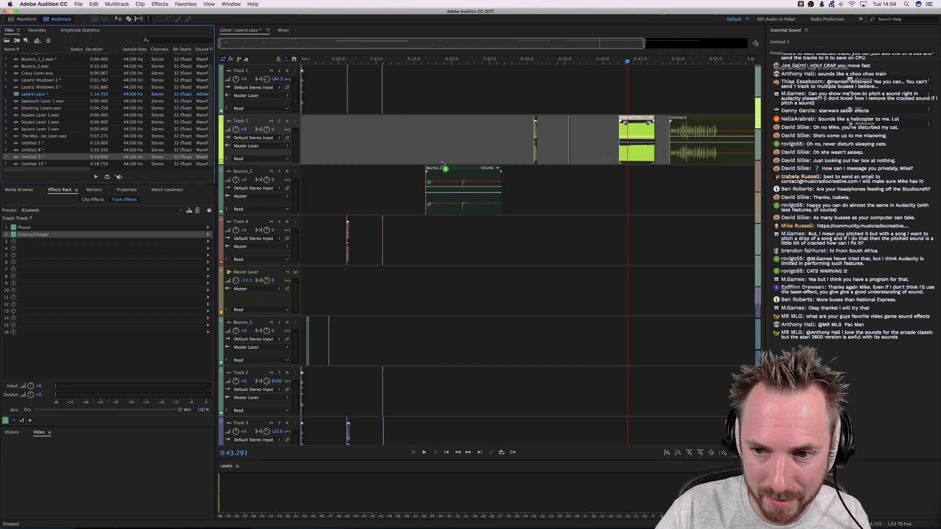
pyautogui.moveTo(55, 168); pyautogui.dragTo(682, 195)
pyautogui.hscroll(3, 681, 195)
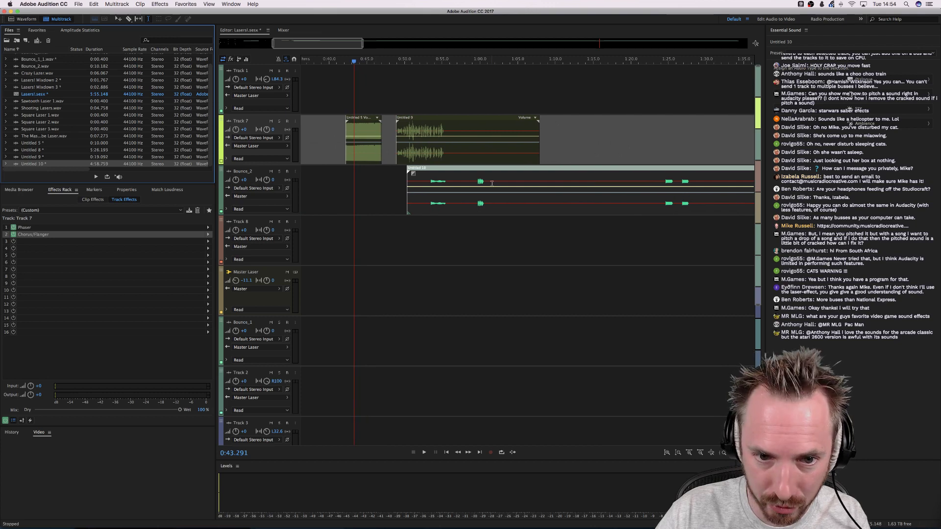
# Delete the Untitled 9 clip from Track 7 and place the Untitled 8 recording there instead
pyautogui.moveTo(448, 147); pyautogui.dragTo(631, 147)
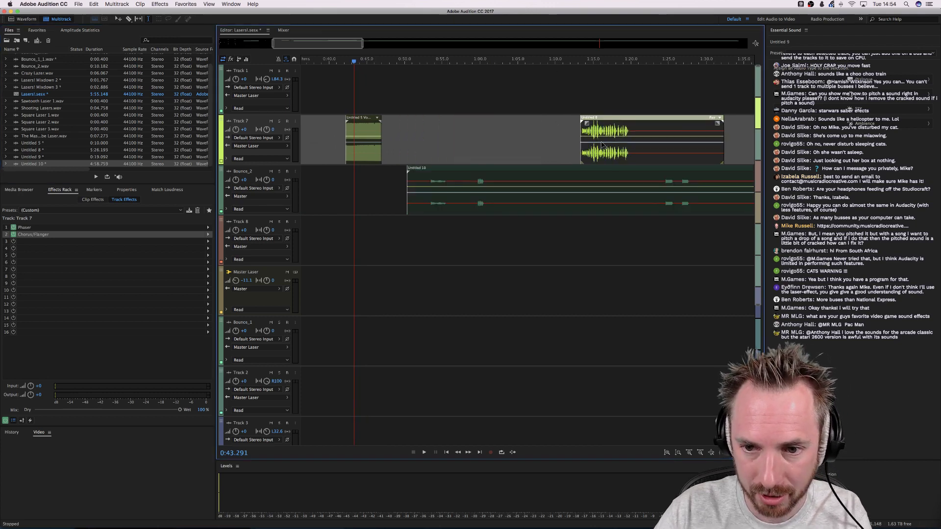
pyautogui.click(595, 155)
pyautogui.press('Delete')
pyautogui.moveTo(32, 150); pyautogui.dragTo(600, 36)
pyautogui.scroll(-5, 600, 41)
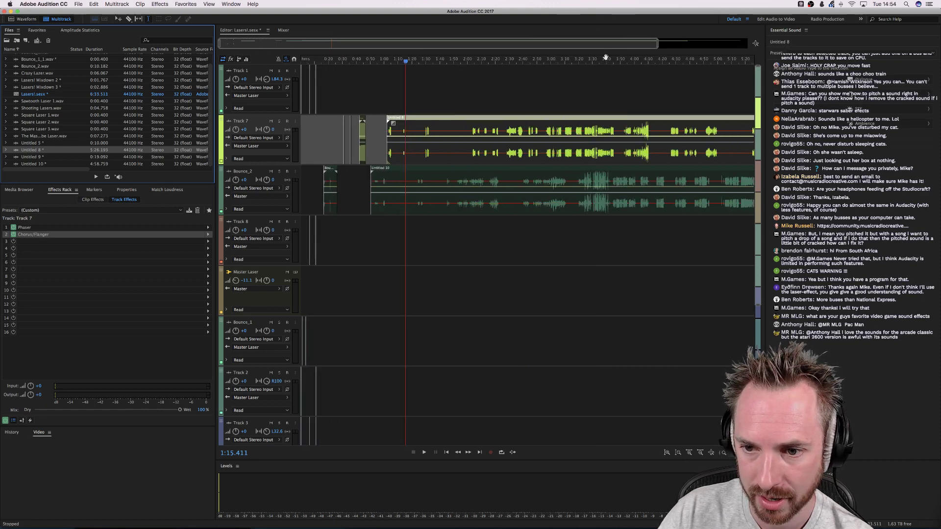
# Move the Untitled 10 clip on the Bounce_2 track to start at about 3:00 and play the session around 4:27
pyautogui.moveTo(665, 201); pyautogui.dragTo(736, 198)
pyautogui.click(649, 156)
pyautogui.press('space')
pyautogui.scroll(6, 648, 64)
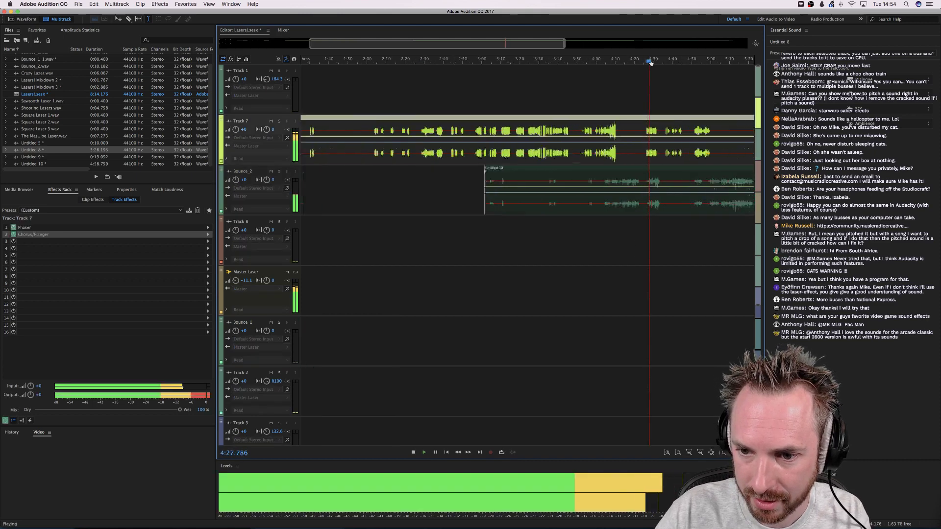
pyautogui.click(640, 170)
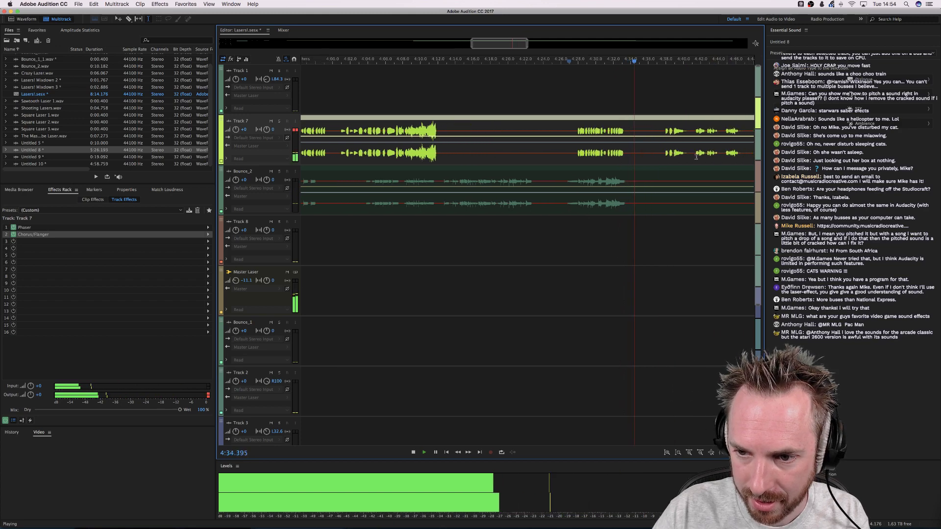
pyautogui.press('space')
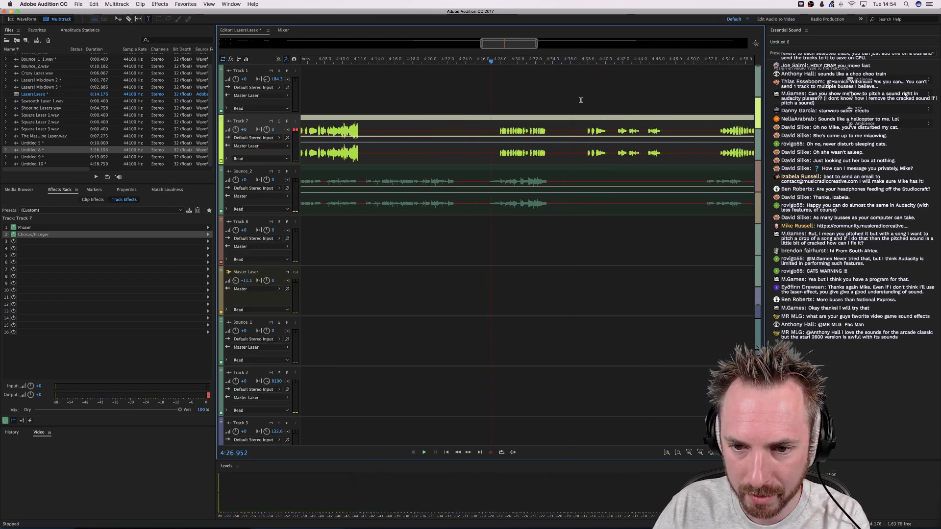
# Cut the Untitled 8 clip on Track 7 into three short laser snippets between about 4:37 and 4:47
pyautogui.press('super+shift+a')
pyautogui.moveTo(585, 150); pyautogui.dragTo(612, 151)
pyautogui.press('super+k')
pyautogui.click(645, 152)
pyautogui.press('super+k')
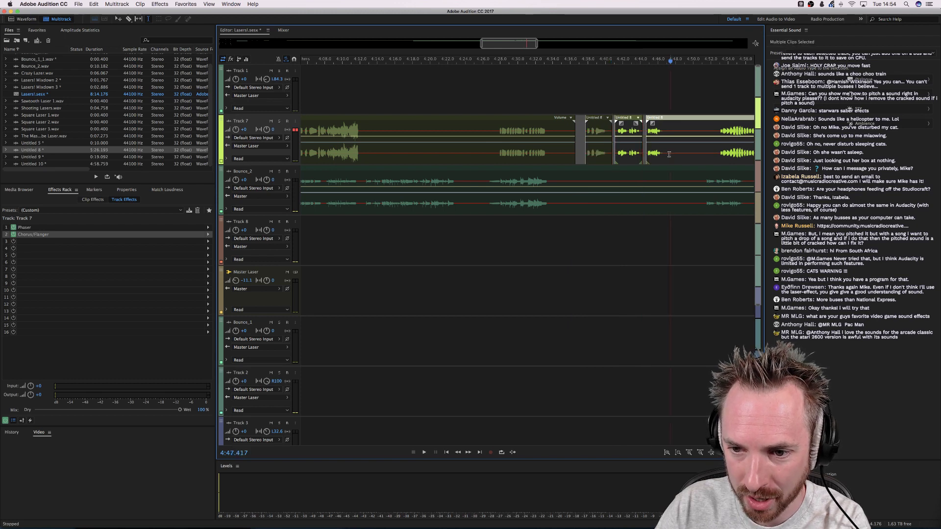
pyautogui.moveTo(662, 155); pyautogui.dragTo(673, 155)
pyautogui.press('super+k')
# Move the first laser snippet down to Track 8, slide the second earlier on Track 7 to overlap it, and play the layered sounds
pyautogui.click(578, 66)
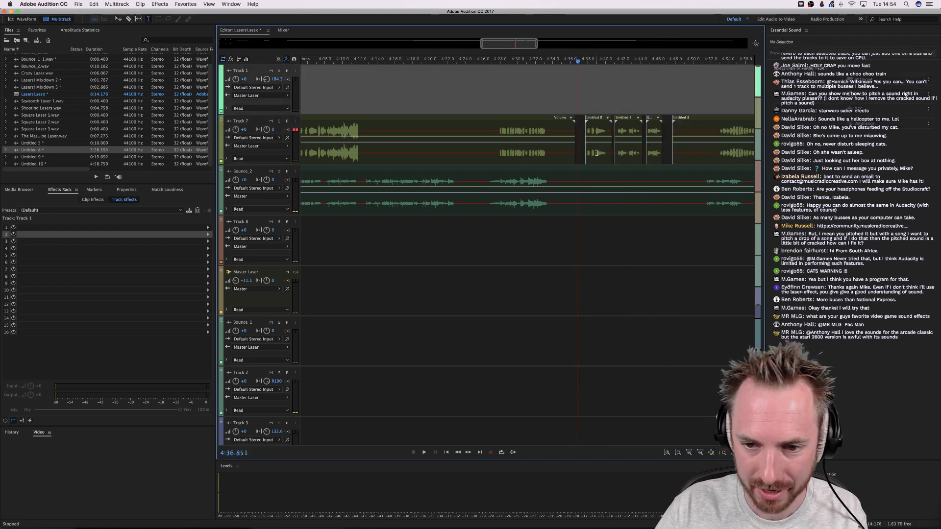
pyautogui.moveTo(597, 153); pyautogui.dragTo(598, 265)
pyautogui.click(583, 155)
pyautogui.press('space')
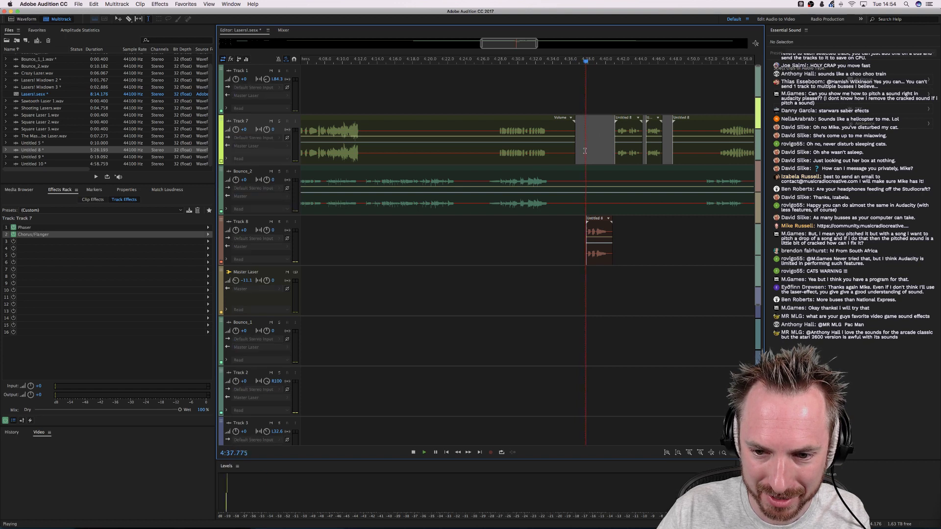
pyautogui.press('space')
pyautogui.moveTo(627, 153); pyautogui.dragTo(597, 157)
pyautogui.press('space')
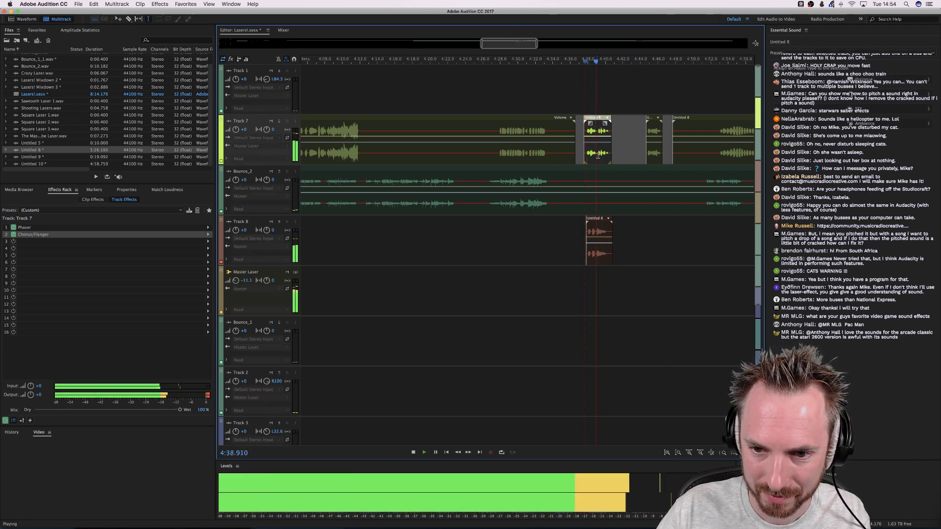
# Move the third laser snippet from Track 7 down to the Bounce_1 track at about 4:45 and play it through that track
pyautogui.moveTo(650, 155); pyautogui.dragTo(652, 240)
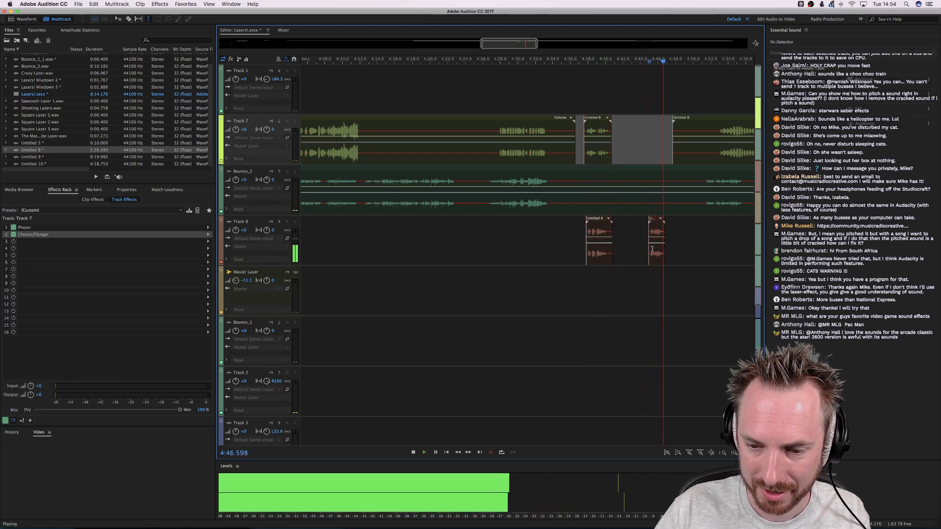
pyautogui.press('space')
pyautogui.moveTo(658, 249); pyautogui.dragTo(658, 349)
pyautogui.press('space')
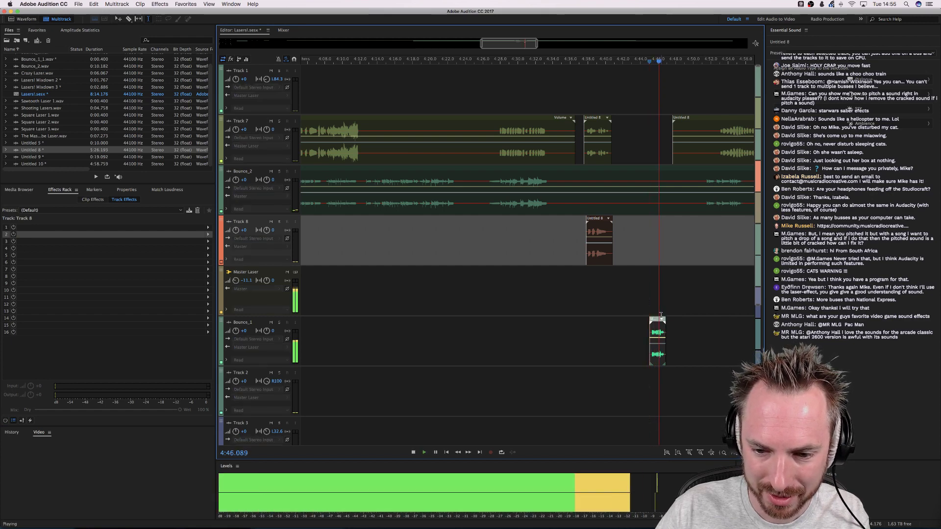
pyautogui.press('space')
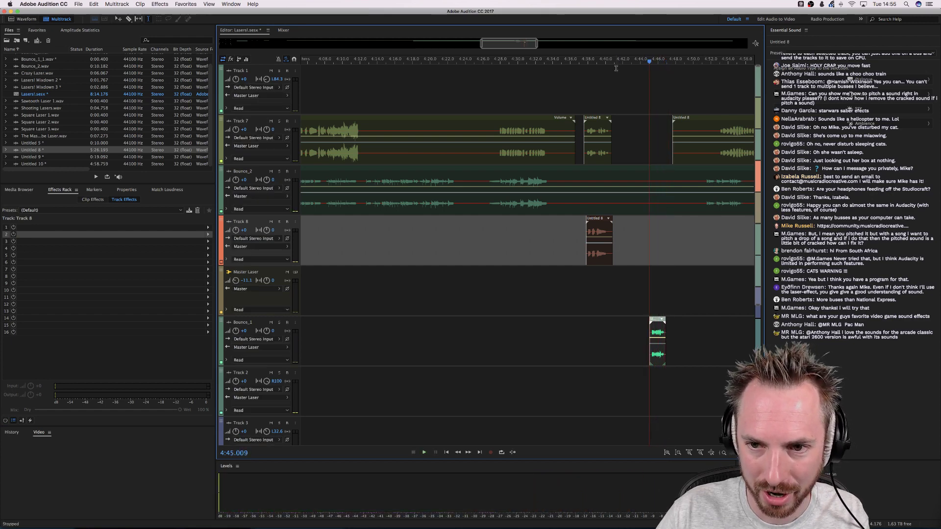
pyautogui.press('\\')
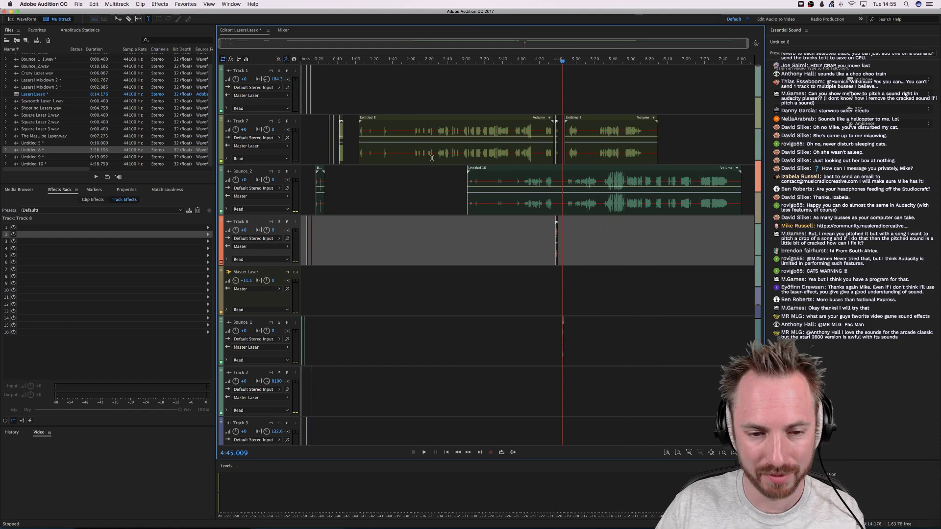